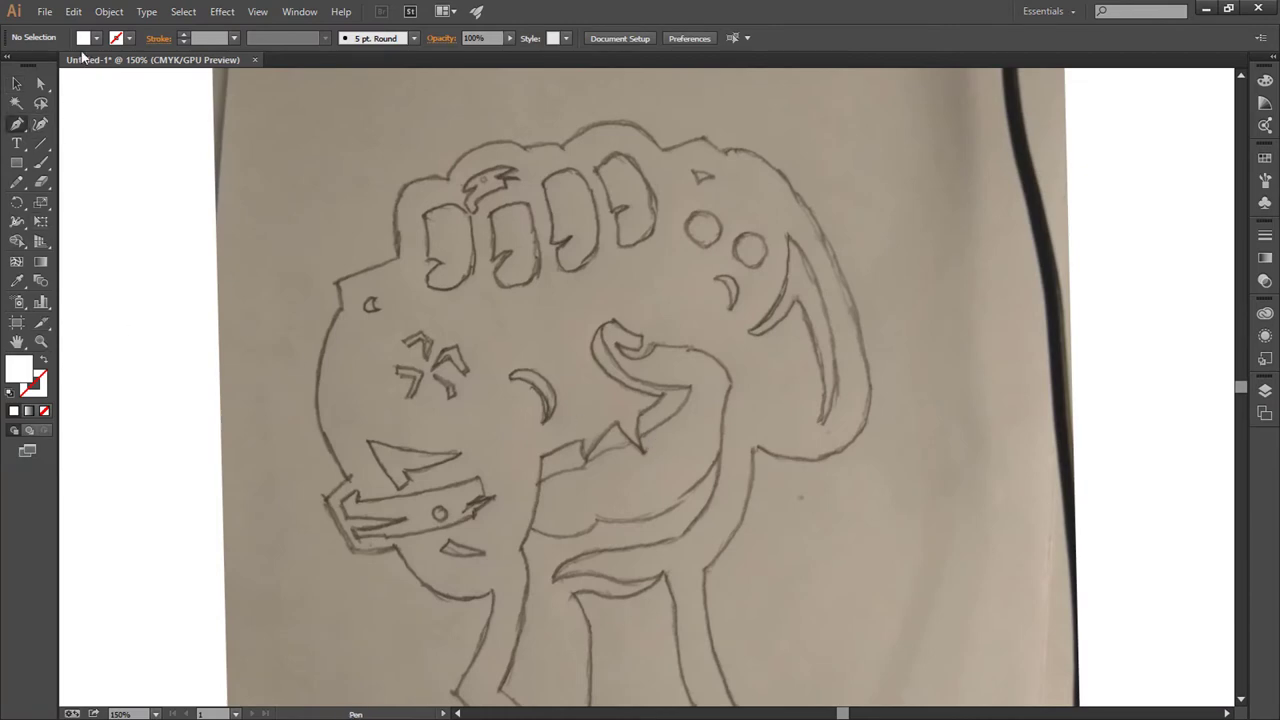
Step: Set fill to None and stroke to black, then place the first Pen anchor at the fist's upper-left
{"action": "left_click", "coordinate": [44, 410]}
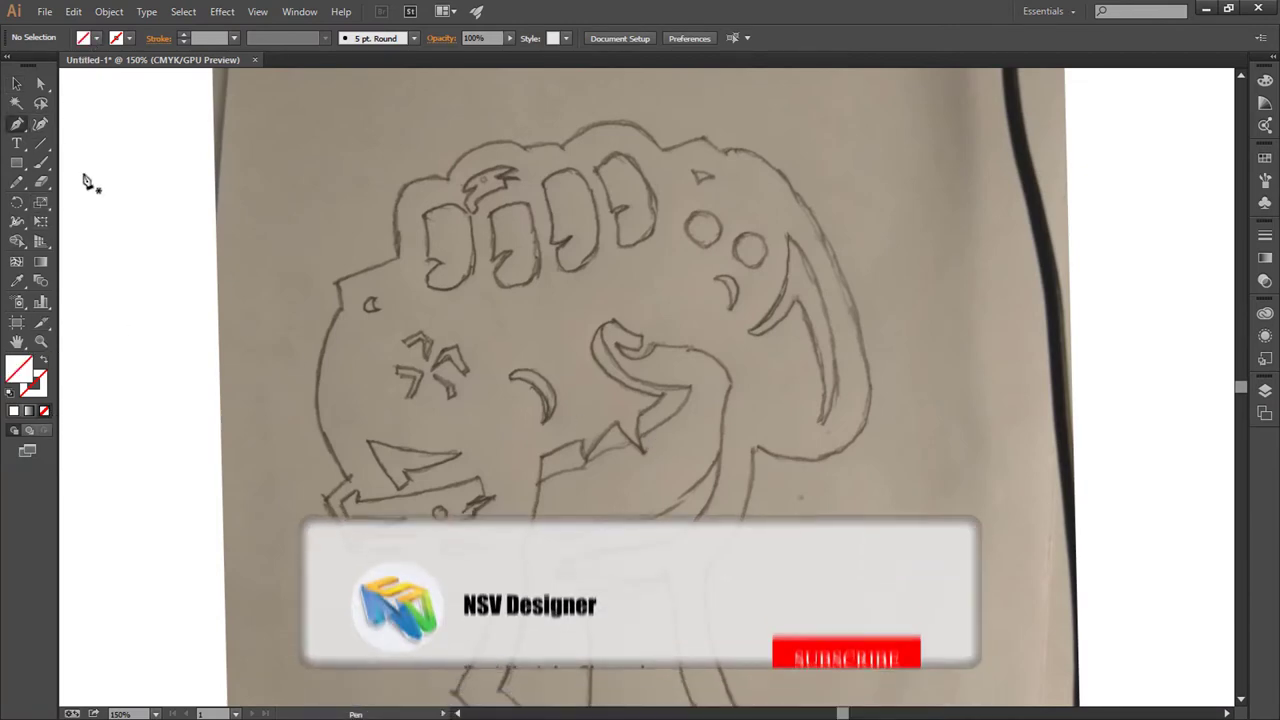
{"action": "left_click", "coordinate": [96, 38]}
{"action": "left_click", "coordinate": [341, 285]}
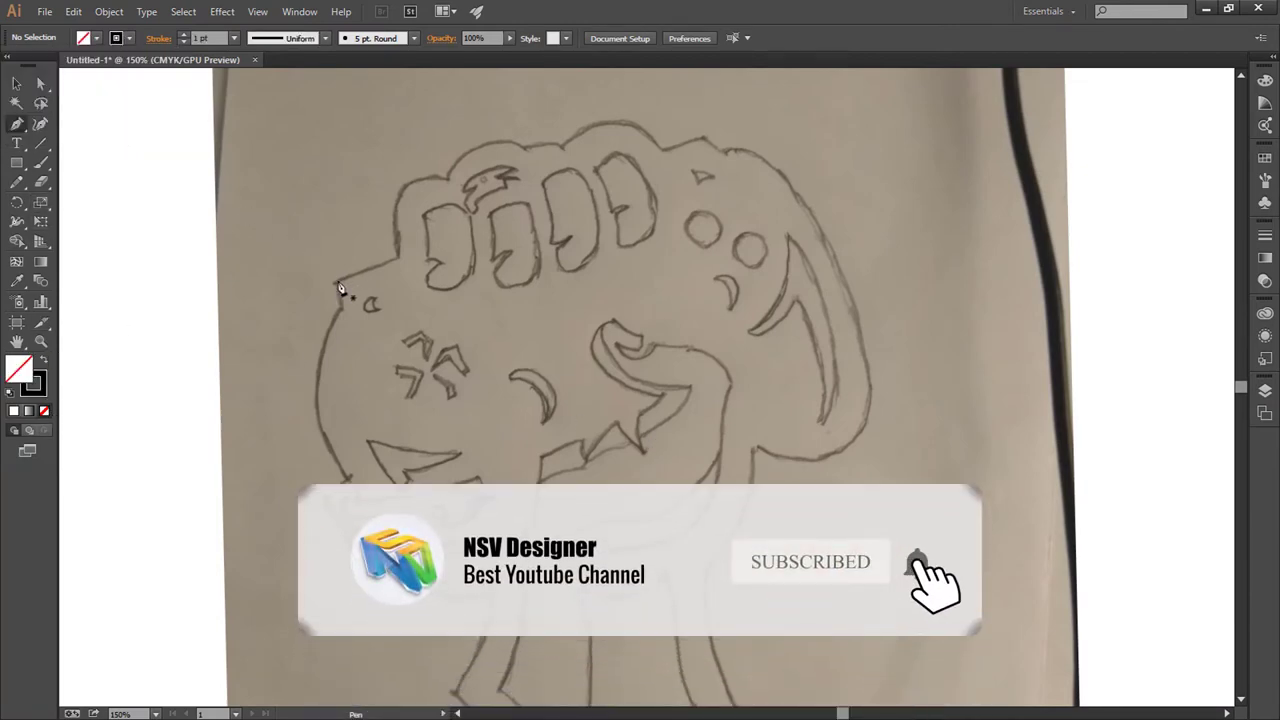
{"action": "left_click", "coordinate": [336, 283]}
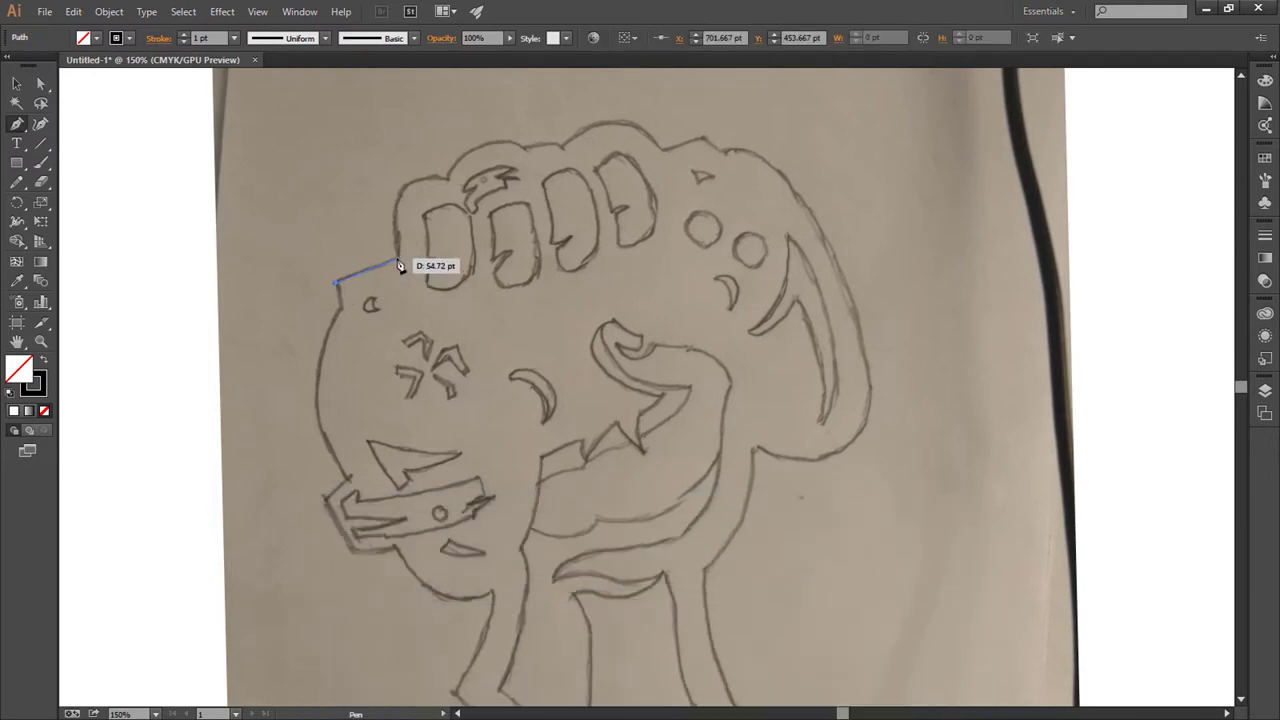
Step: Trace the outline across the fist's top knuckles to the controller's top edge
{"action": "left_click", "coordinate": [397, 258]}
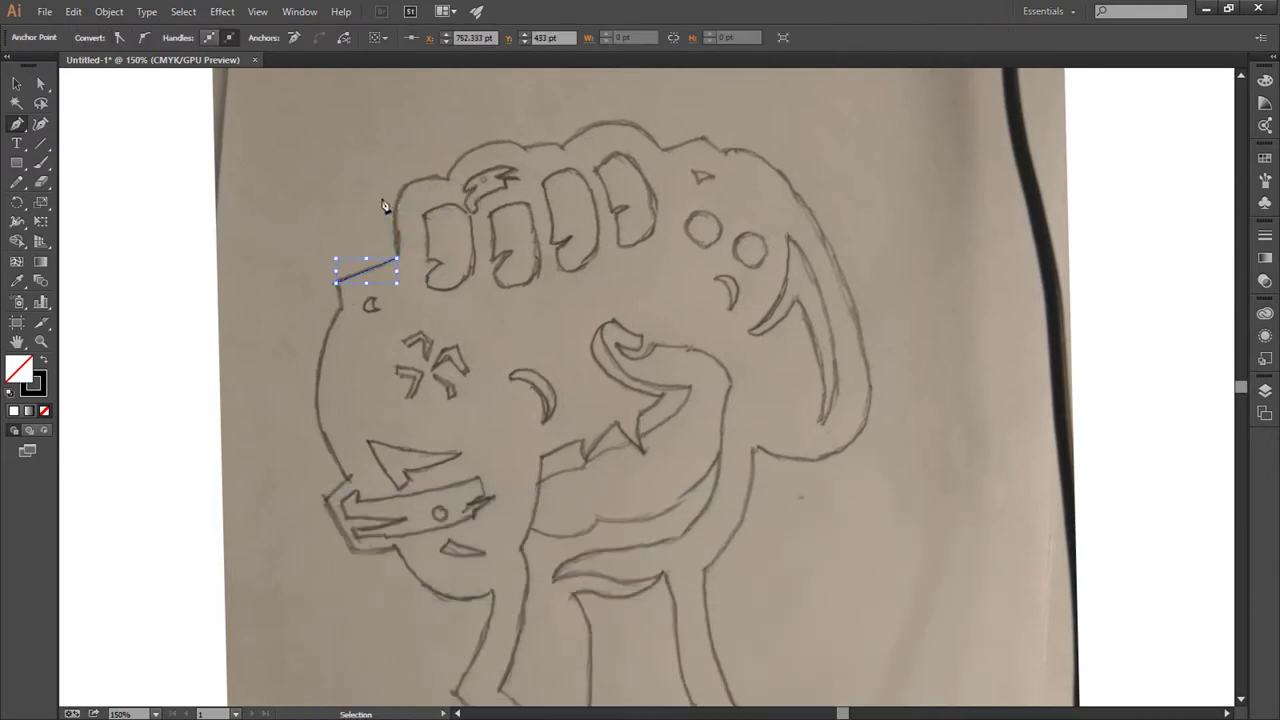
{"action": "key", "text": "ctrl+equal"}
{"action": "key", "text": "ctrl+equal"}
{"action": "mouse_move", "coordinate": [429, 380]}
{"action": "left_mouse_down"}
{"action": "mouse_move", "coordinate": [565, 409]}
{"action": "mouse_move", "coordinate": [573, 480]}
{"action": "left_mouse_up"}
{"action": "mouse_move", "coordinate": [400, 306]}
{"action": "left_mouse_down"}
{"action": "mouse_move", "coordinate": [410, 279]}
{"action": "mouse_move", "coordinate": [505, 254]}
{"action": "left_mouse_up"}
{"action": "mouse_move", "coordinate": [591, 199]}
{"action": "left_mouse_down"}
{"action": "mouse_move", "coordinate": [446, 295]}
{"action": "mouse_move", "coordinate": [613, 362]}
{"action": "left_mouse_up"}
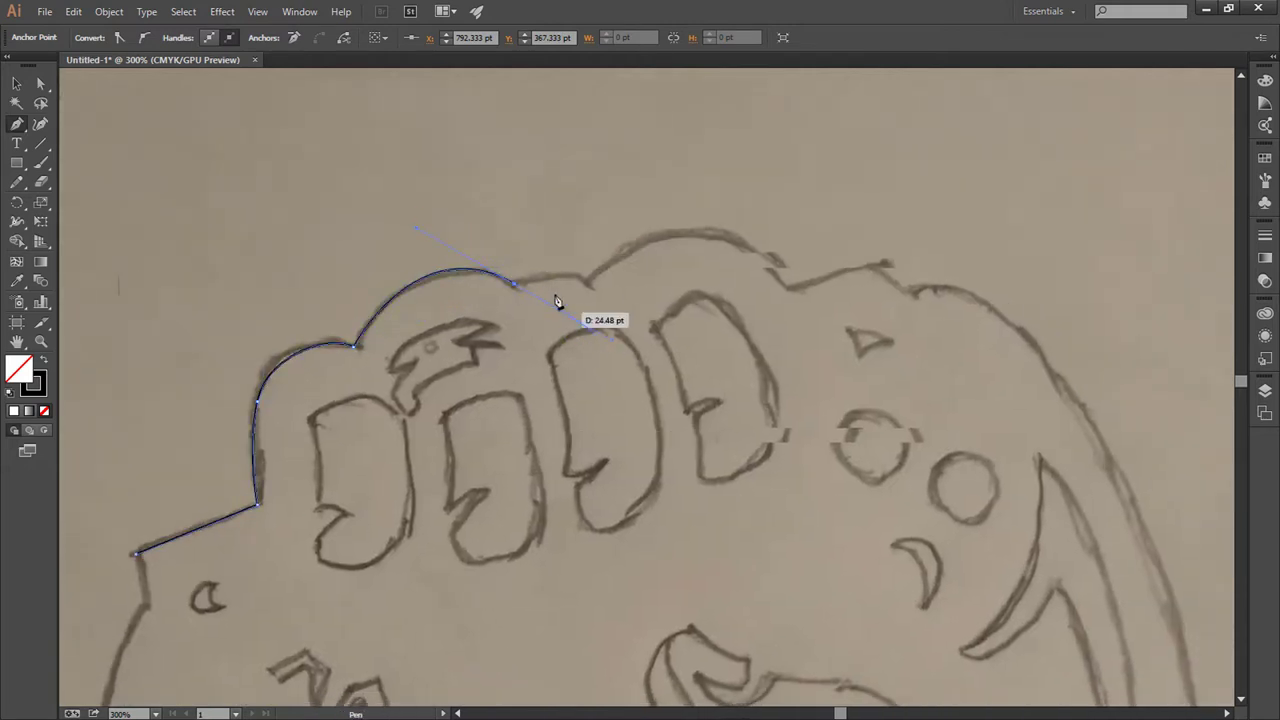
{"action": "left_click_drag", "start_coordinate": [634, 294], "coordinate": [529, 360]}
{"action": "left_click_drag", "start_coordinate": [648, 403], "coordinate": [499, 375]}
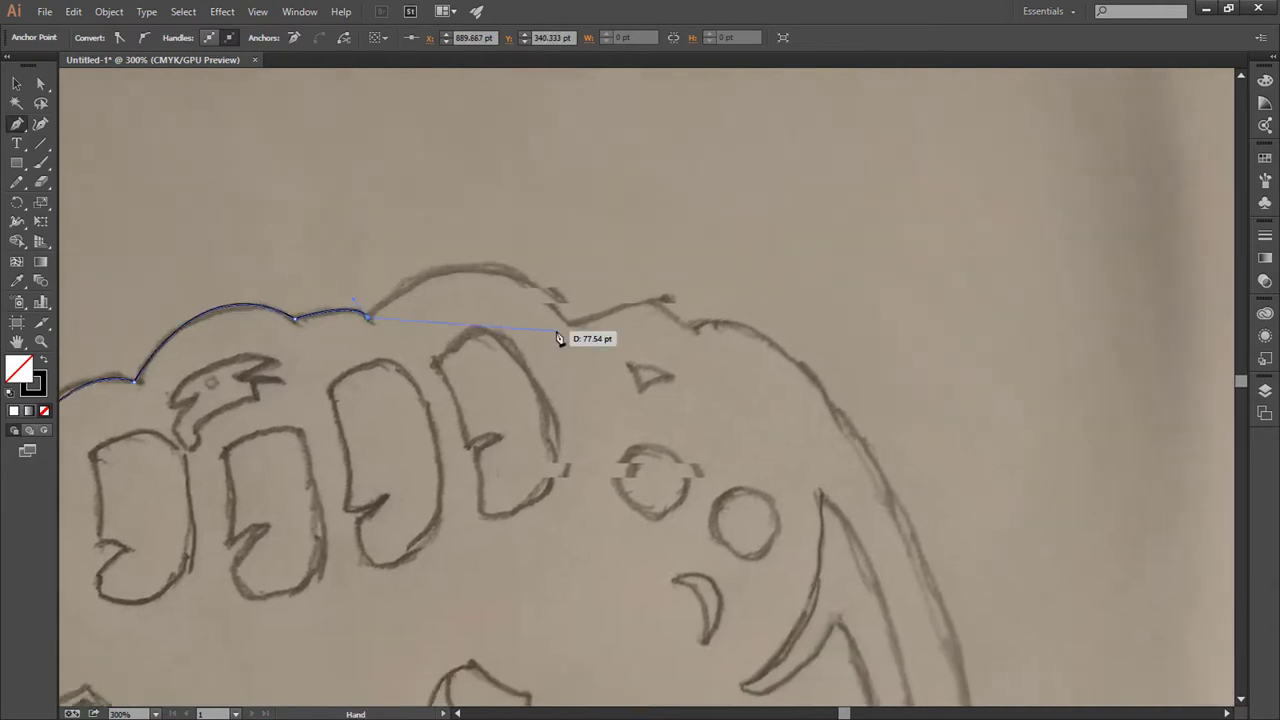
{"action": "left_click_drag", "start_coordinate": [643, 446], "coordinate": [643, 446]}
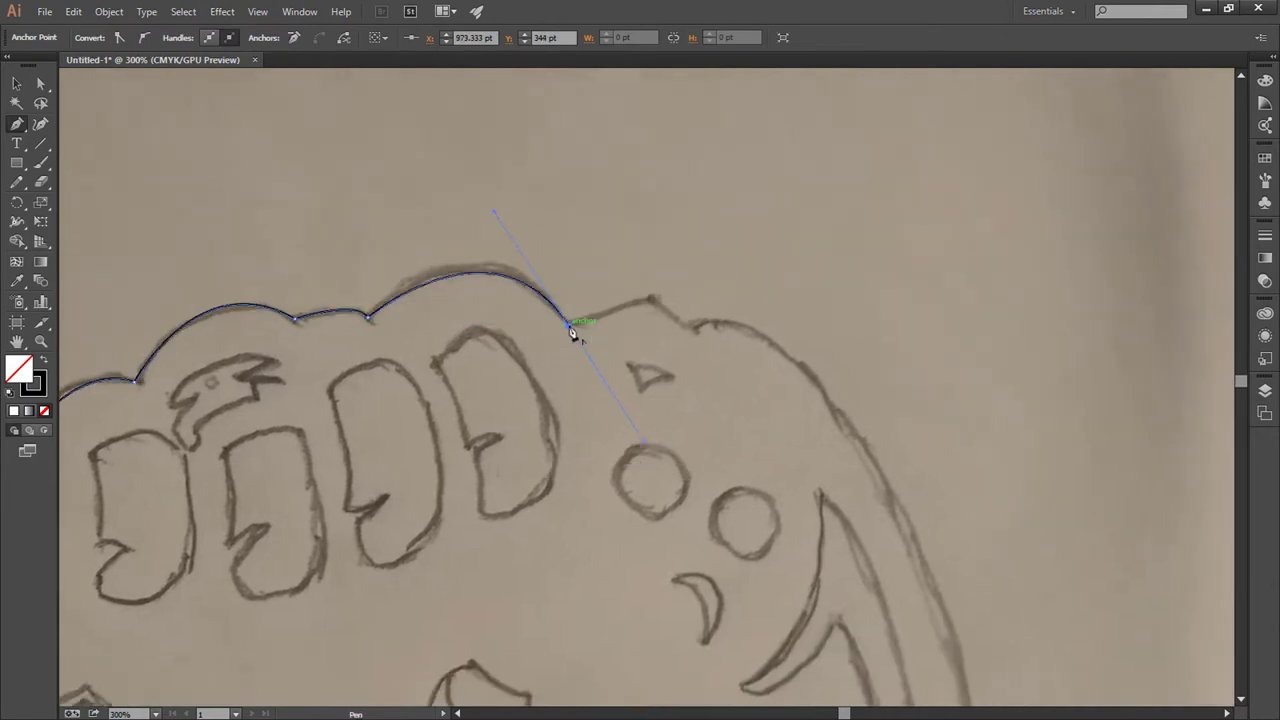
{"action": "mouse_move", "coordinate": [557, 338]}
{"action": "left_mouse_down"}
{"action": "mouse_move", "coordinate": [529, 329]}
{"action": "mouse_move", "coordinate": [513, 285]}
{"action": "left_mouse_up"}
{"action": "left_click", "coordinate": [524, 318]}
{"action": "left_click", "coordinate": [565, 340]}
{"action": "left_click_drag", "start_coordinate": [507, 215], "coordinate": [540, 266]}
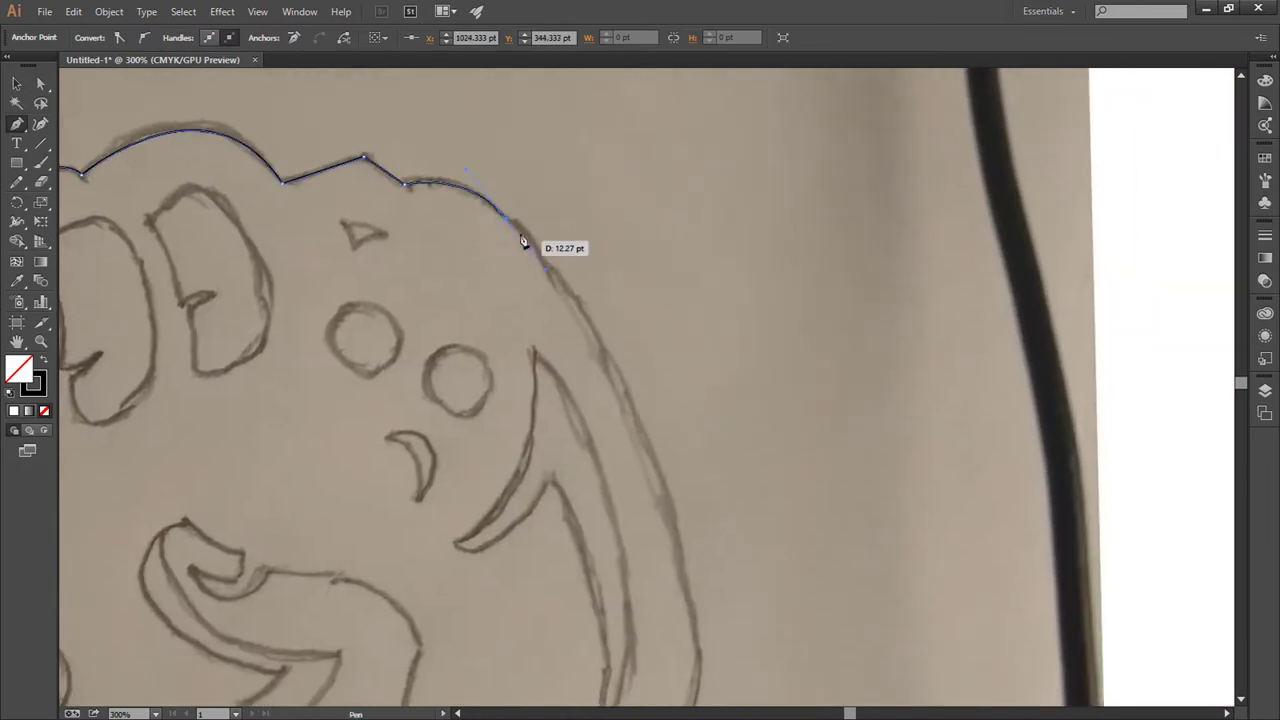
{"action": "mouse_move", "coordinate": [597, 453]}
{"action": "left_mouse_down"}
{"action": "mouse_move", "coordinate": [634, 309]}
{"action": "mouse_move", "coordinate": [620, 203]}
{"action": "left_mouse_up"}
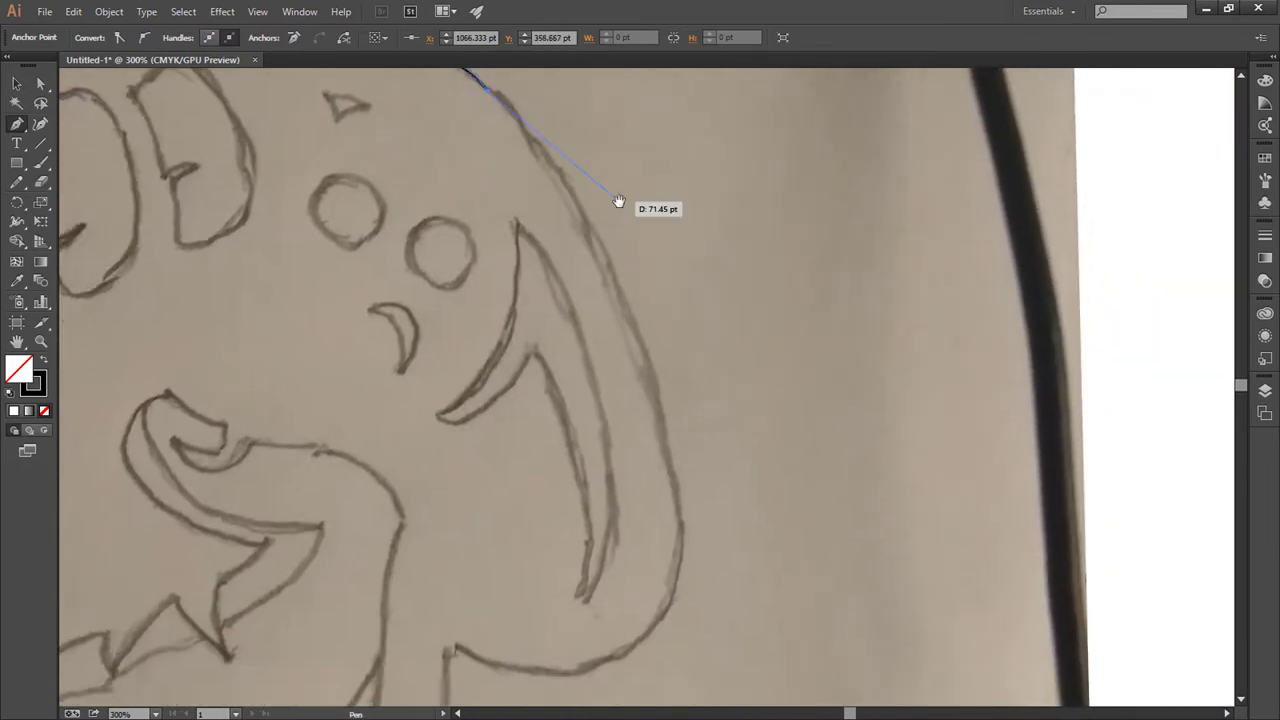
Step: Continue the outline down the controller's right side and into the wrist, with sharp corners
{"action": "key", "text": "ctrl+minus"}
{"action": "scroll", "coordinate": [628, 207], "scroll_direction": "down", "scroll_amount": 1}
{"action": "scroll", "coordinate": [628, 207], "scroll_direction": "down", "scroll_amount": 2}
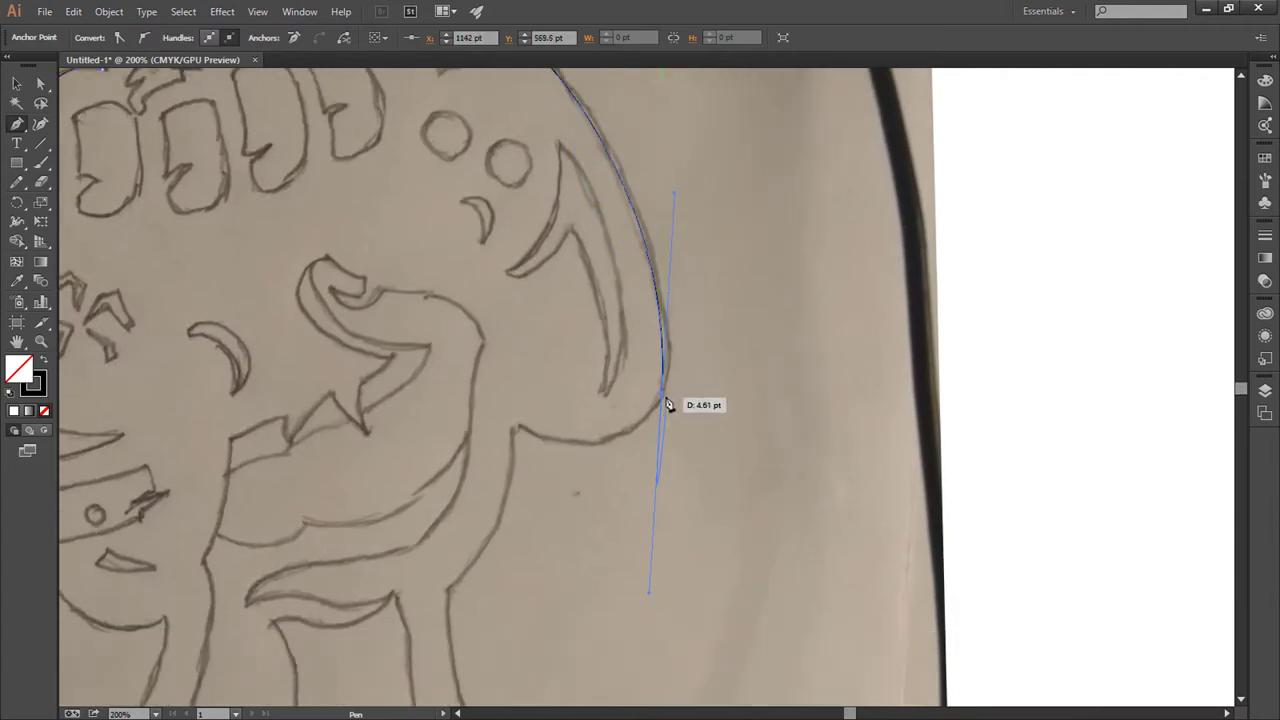
{"action": "left_click", "coordinate": [662, 393]}
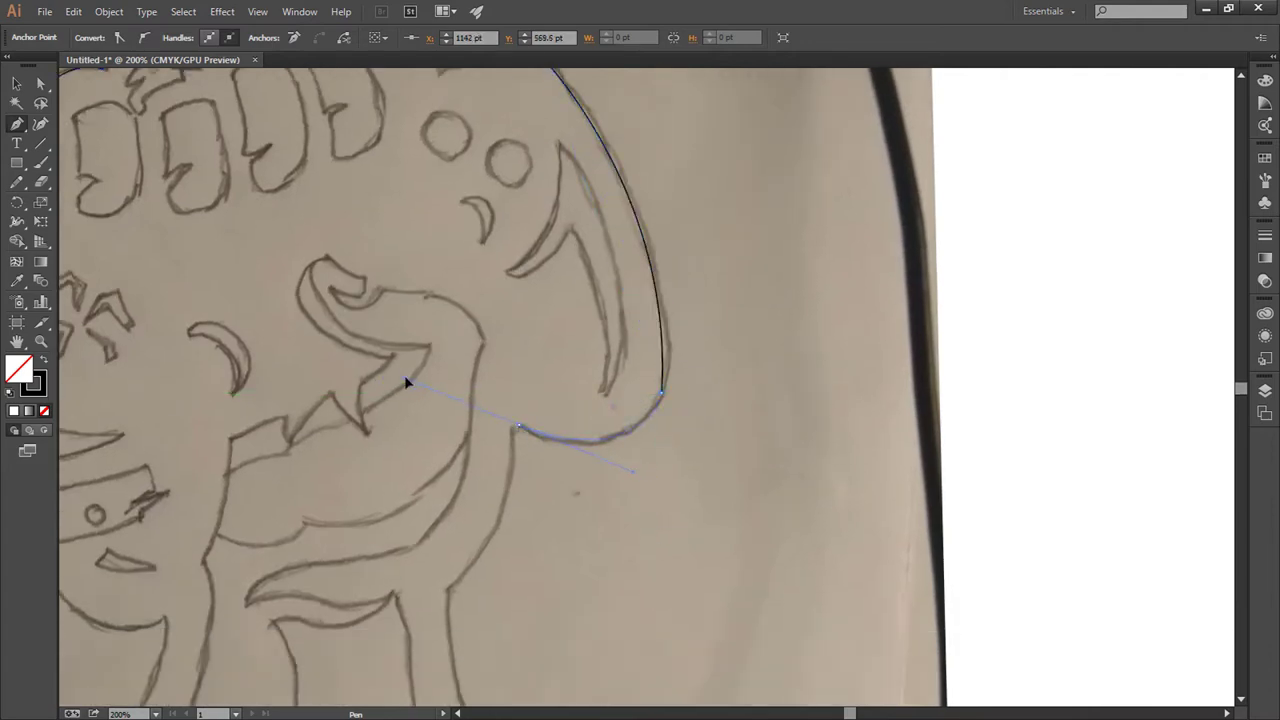
{"action": "key", "text": "ctrl"}
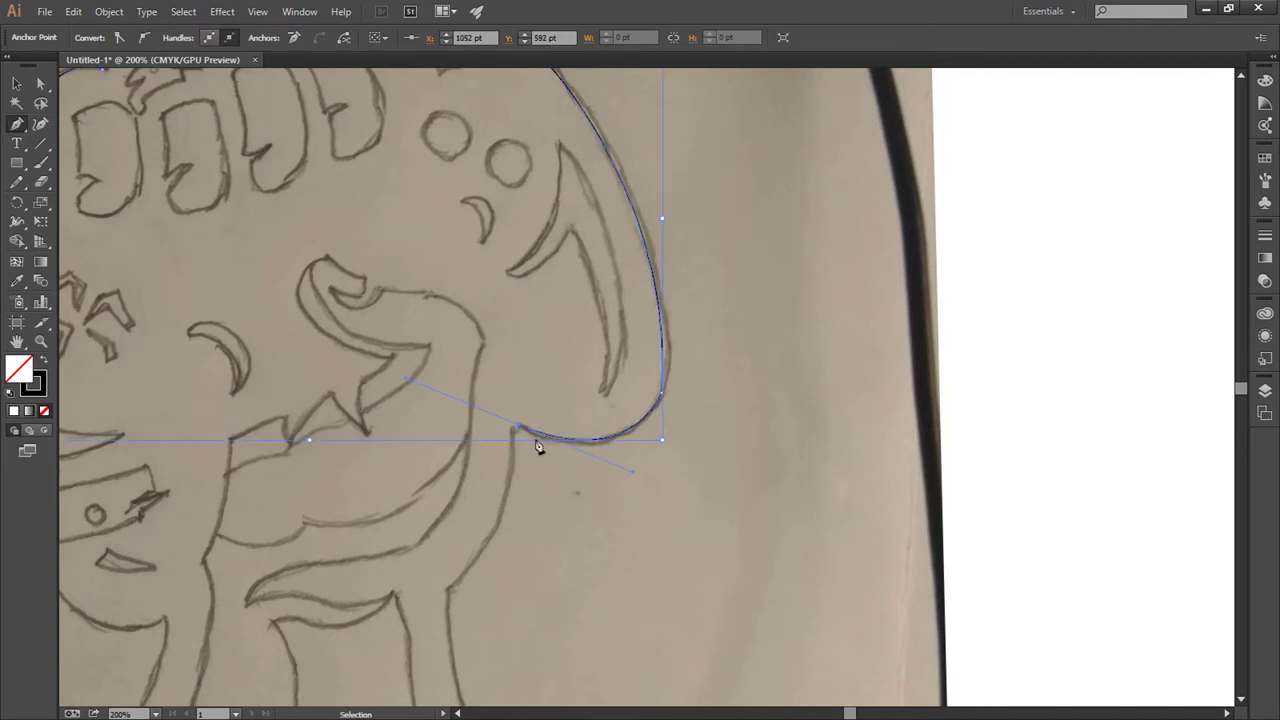
{"action": "scroll", "coordinate": [663, 363], "scroll_direction": "down", "scroll_amount": 4}
{"action": "scroll", "coordinate": [663, 363], "scroll_direction": "left", "scroll_amount": 3}
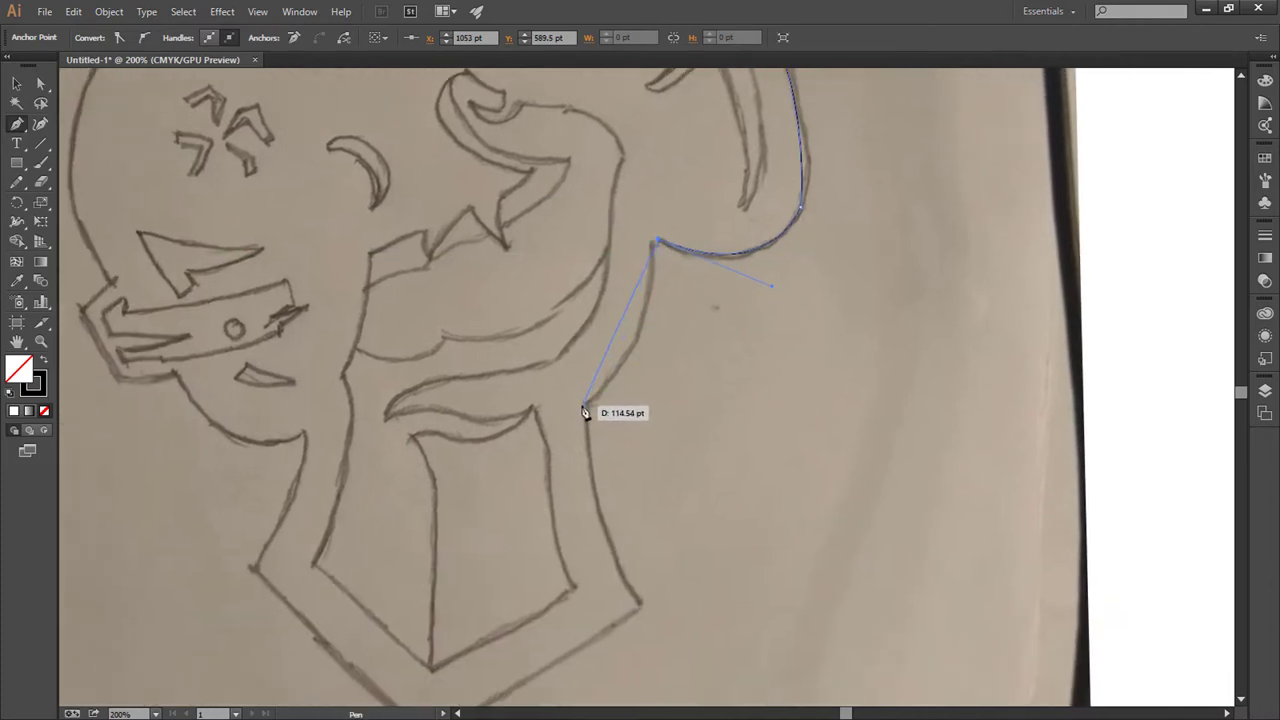
{"action": "left_click_drag", "start_coordinate": [585, 408], "coordinate": [549, 412]}
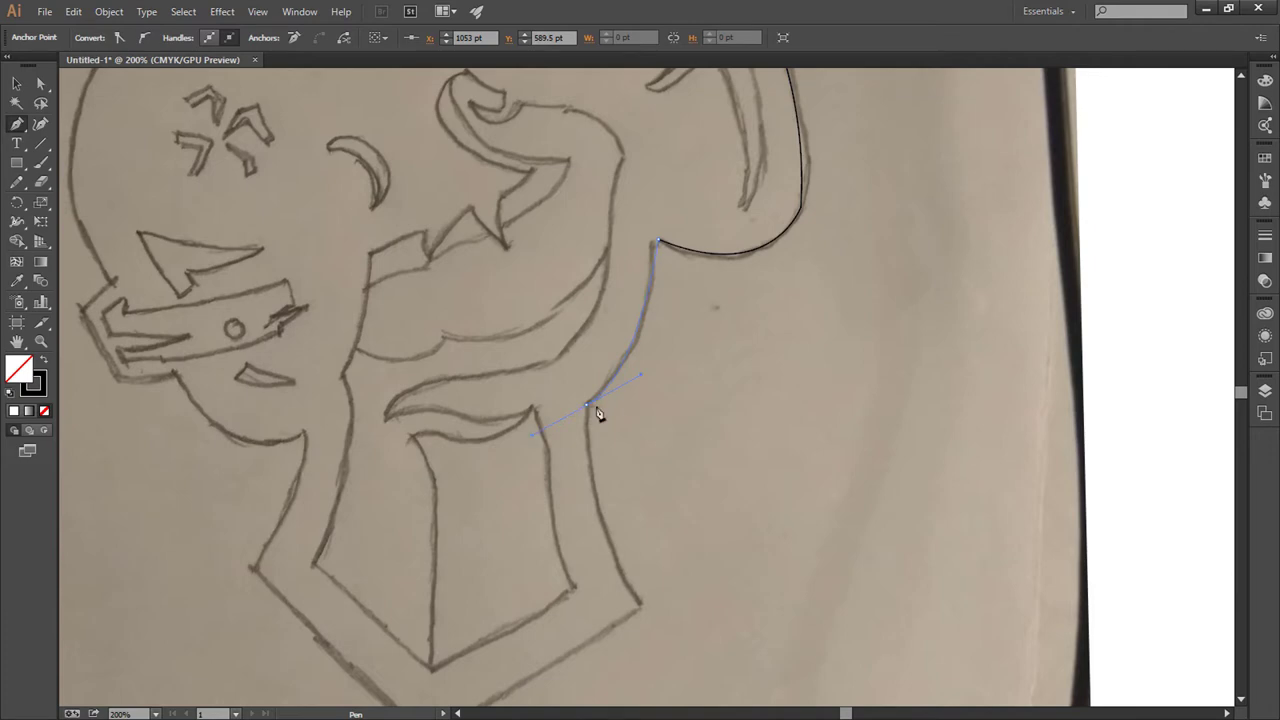
{"action": "left_click_drag", "start_coordinate": [643, 530], "coordinate": [604, 321]}
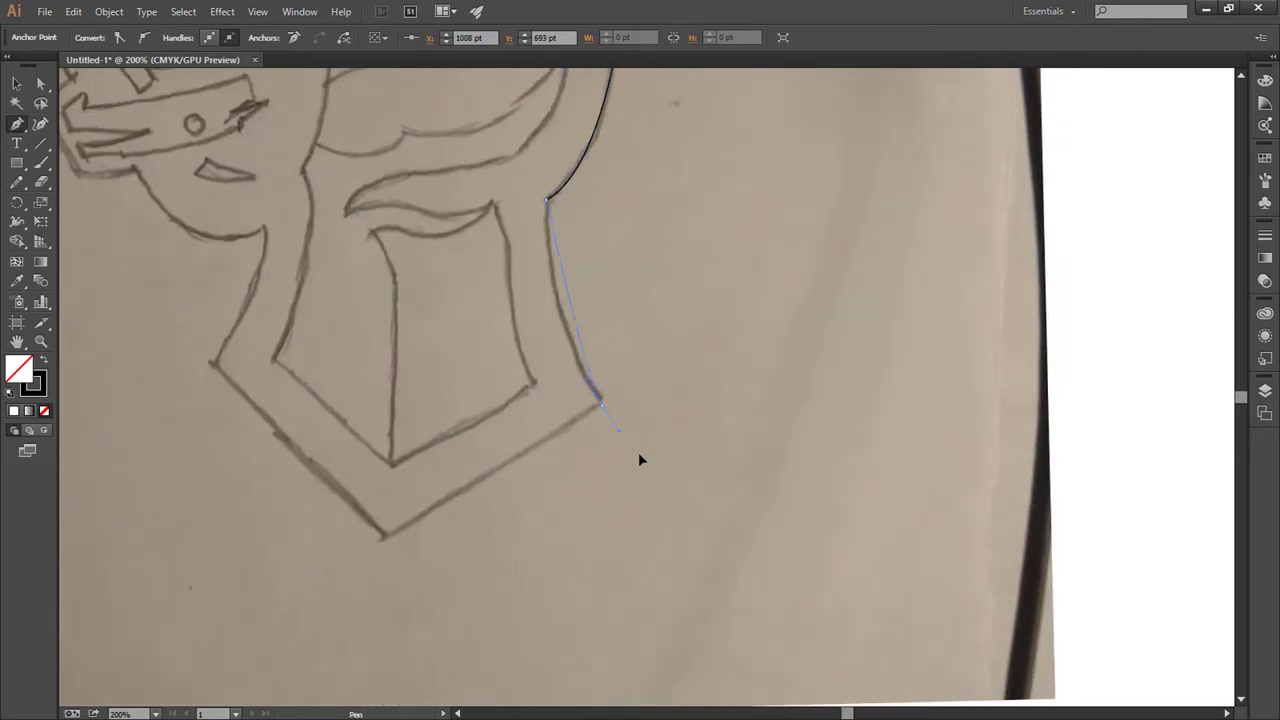
{"action": "left_click_drag", "start_coordinate": [602, 405], "coordinate": [605, 411]}
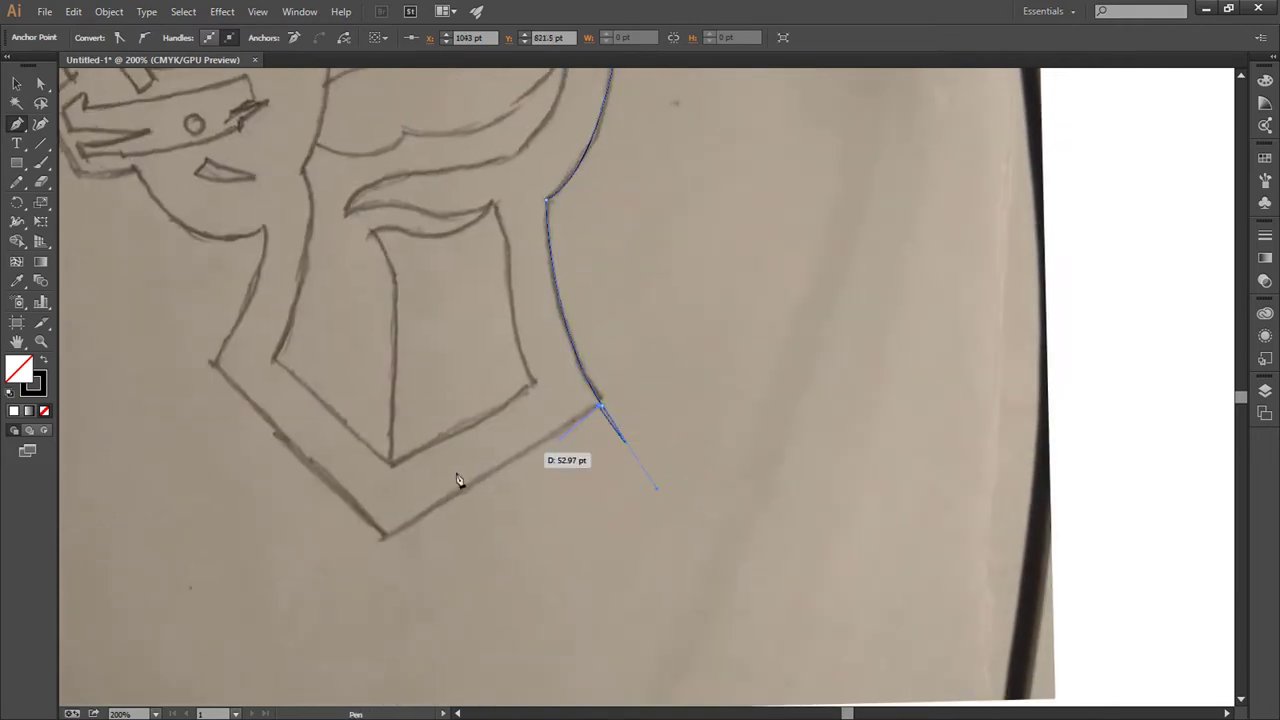
{"action": "left_click_drag", "start_coordinate": [458, 480], "coordinate": [603, 409]}
Step: Trace the wrist's bottom tip and left corner, then curve the outline under the chin
{"action": "left_click", "coordinate": [386, 537]}
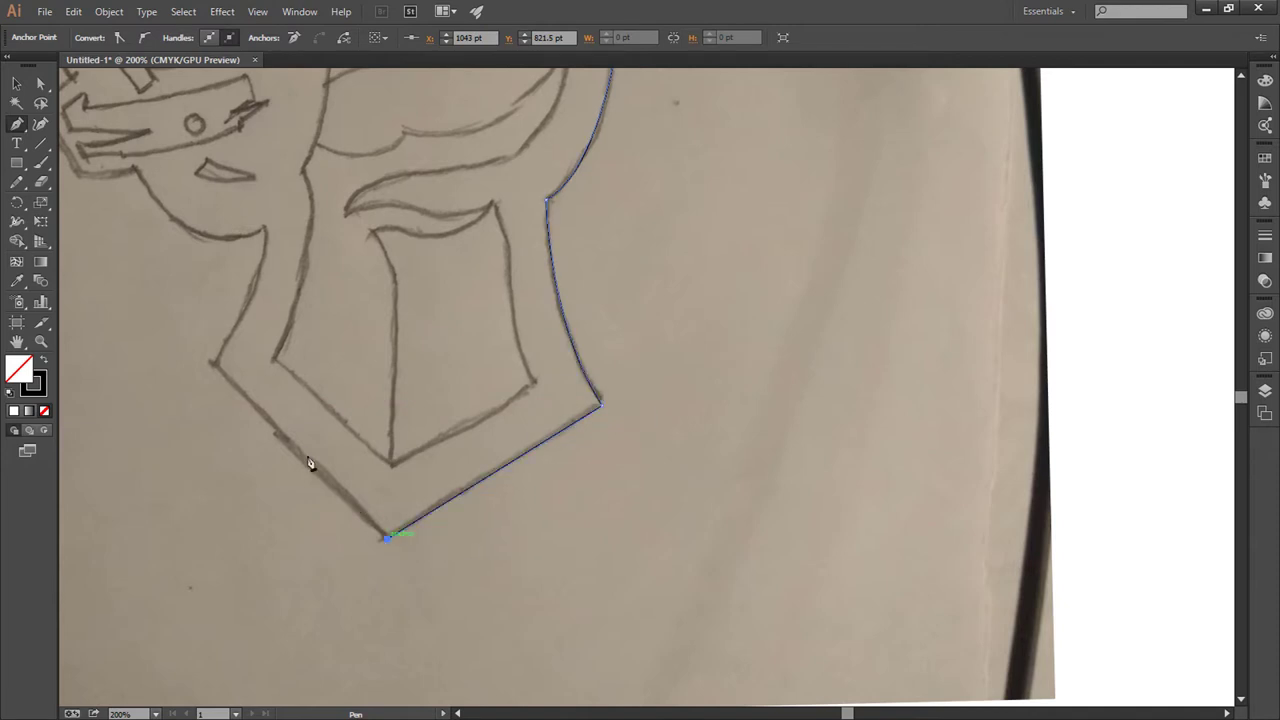
{"action": "left_click", "coordinate": [372, 538], "text": "ctrl"}
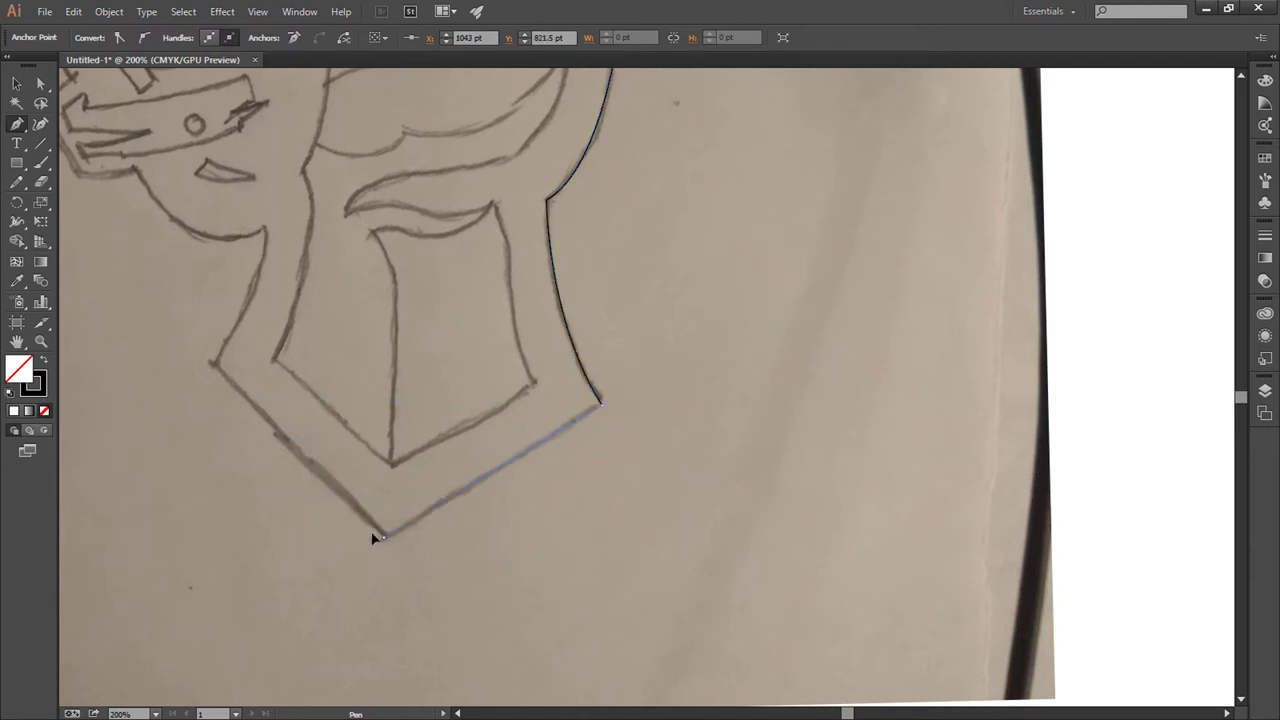
{"action": "left_click", "coordinate": [383, 537]}
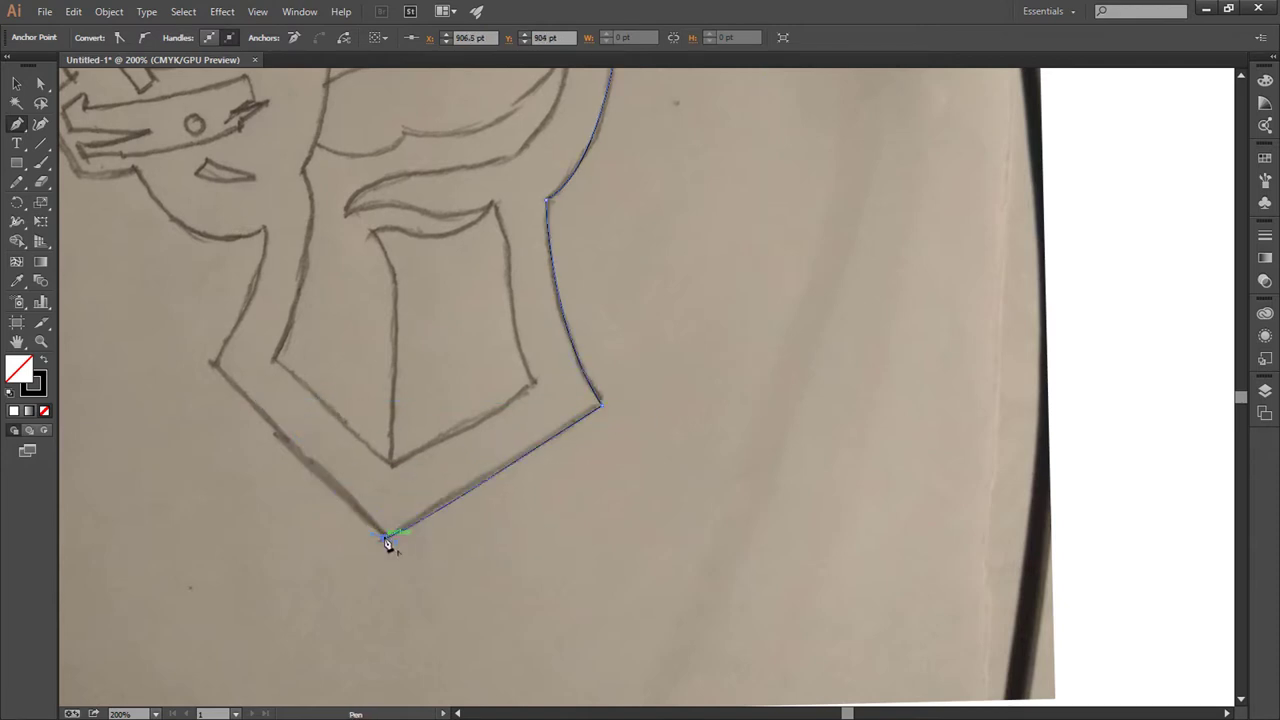
{"action": "left_click", "coordinate": [214, 365]}
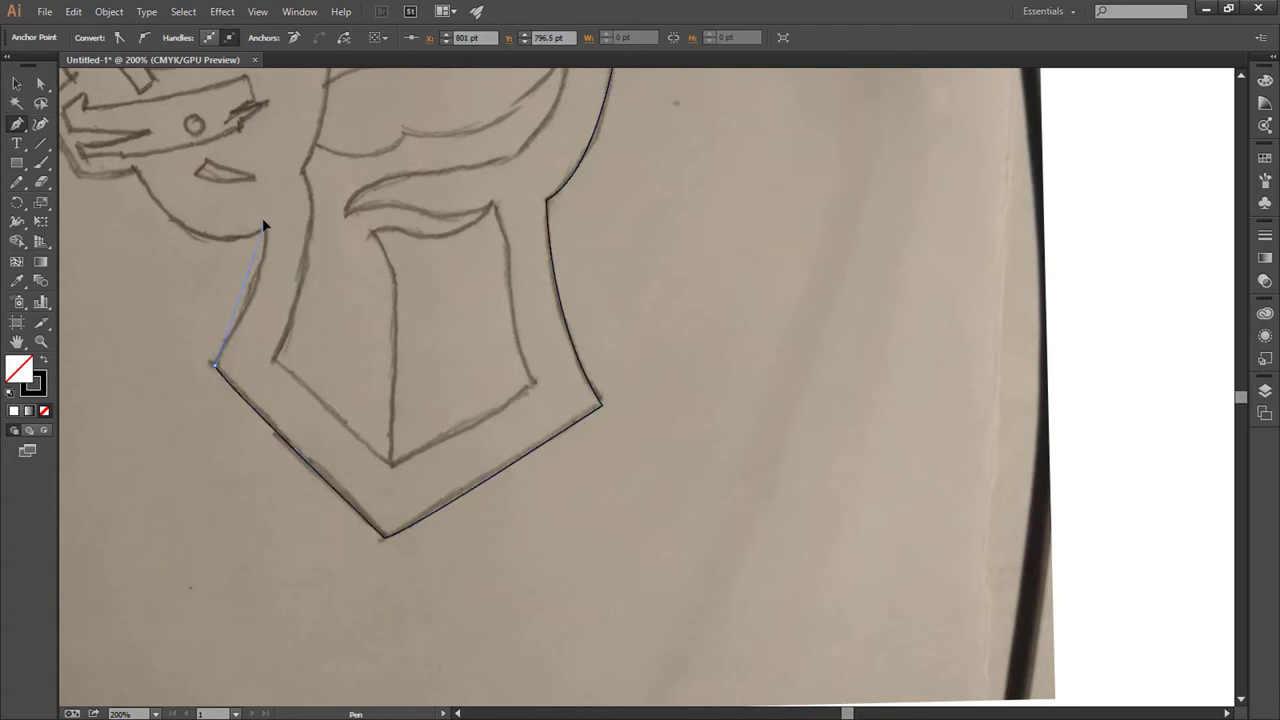
{"action": "left_click_drag", "start_coordinate": [262, 225], "coordinate": [510, 431]}
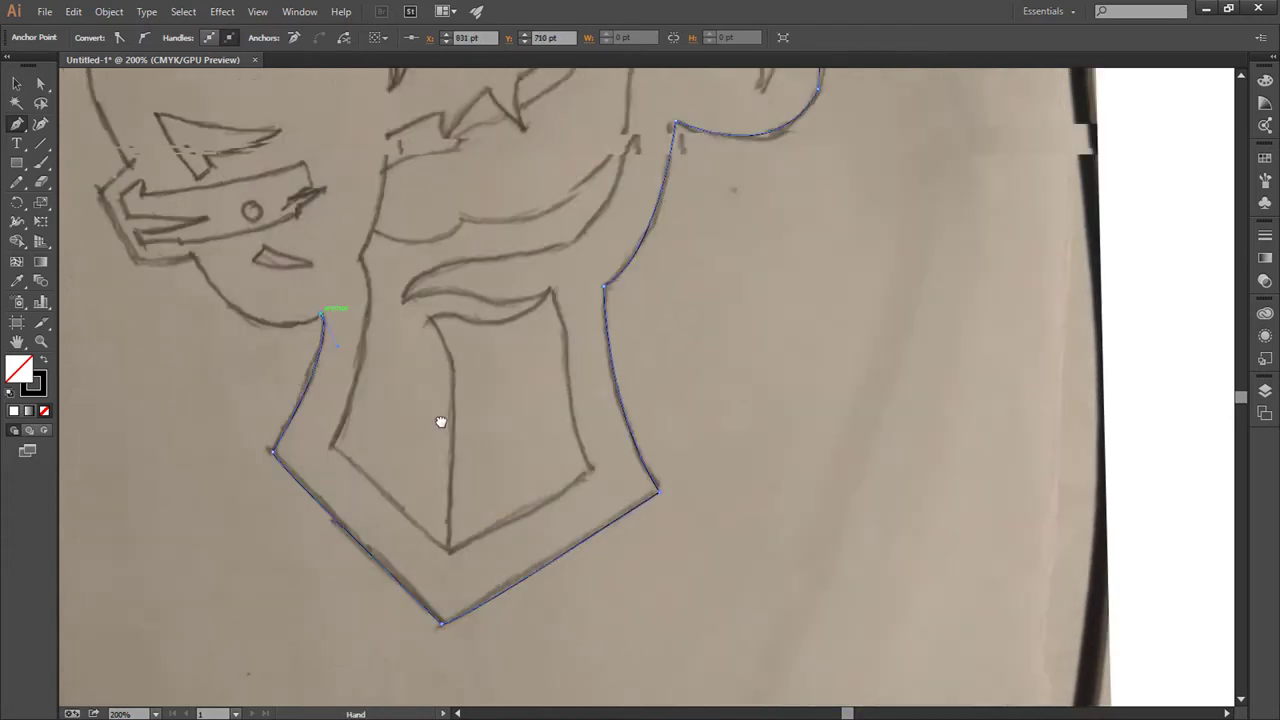
{"action": "left_click_drag", "start_coordinate": [382, 375], "coordinate": [363, 300]}
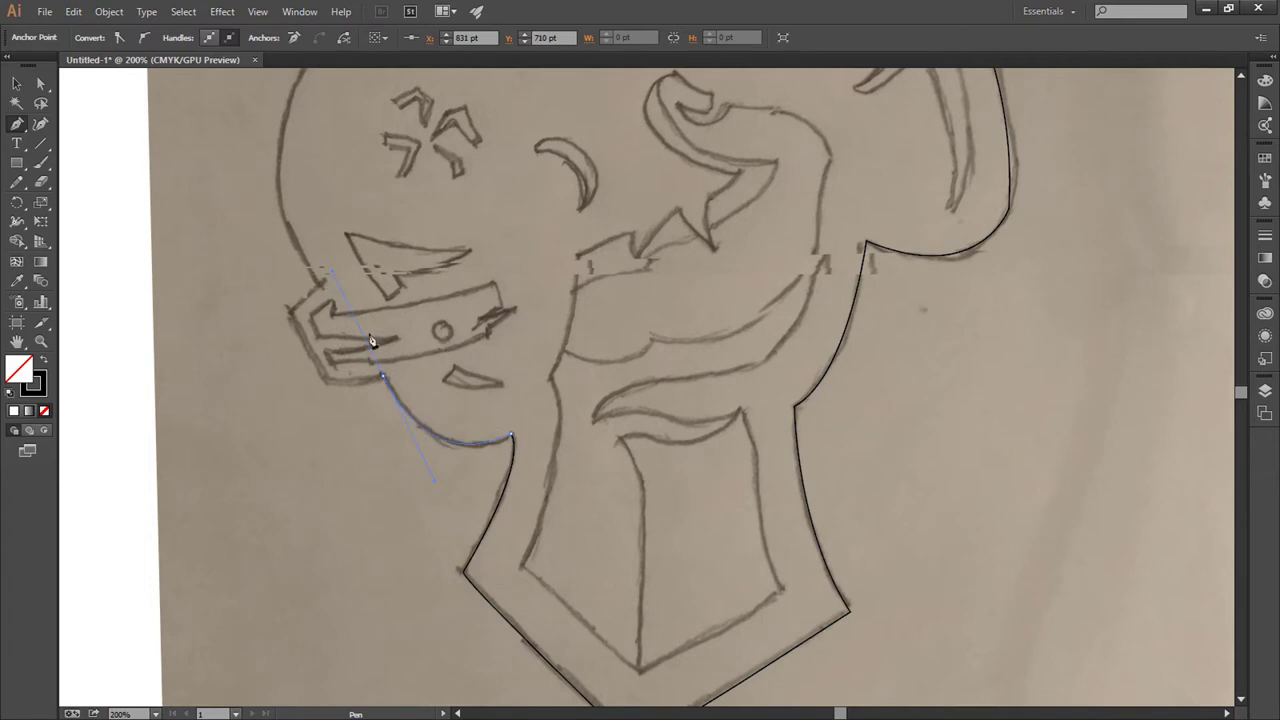
{"action": "left_click", "coordinate": [383, 380]}
{"action": "left_click_drag", "start_coordinate": [330, 383], "coordinate": [334, 389]}
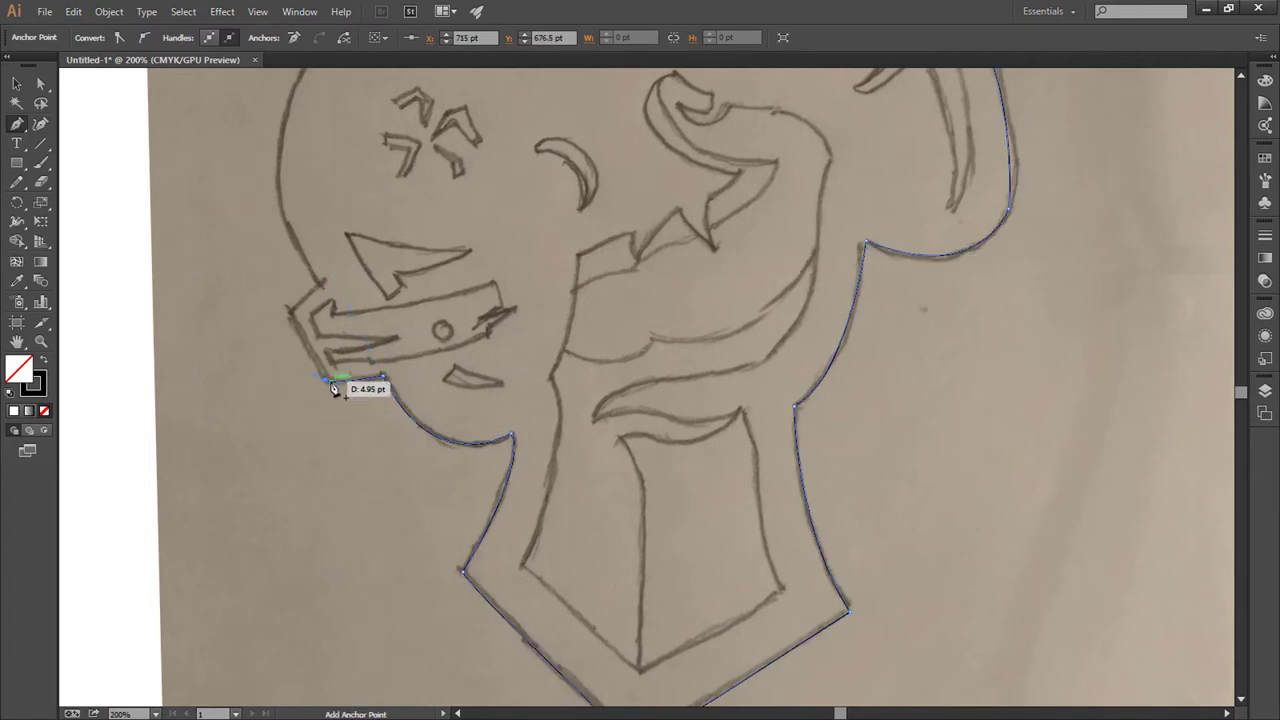
Step: Trace the mouthpiece's left tip and the fist's left side, closing the path at its start anchor
{"action": "left_click", "coordinate": [291, 311]}
{"action": "left_click", "coordinate": [321, 283]}
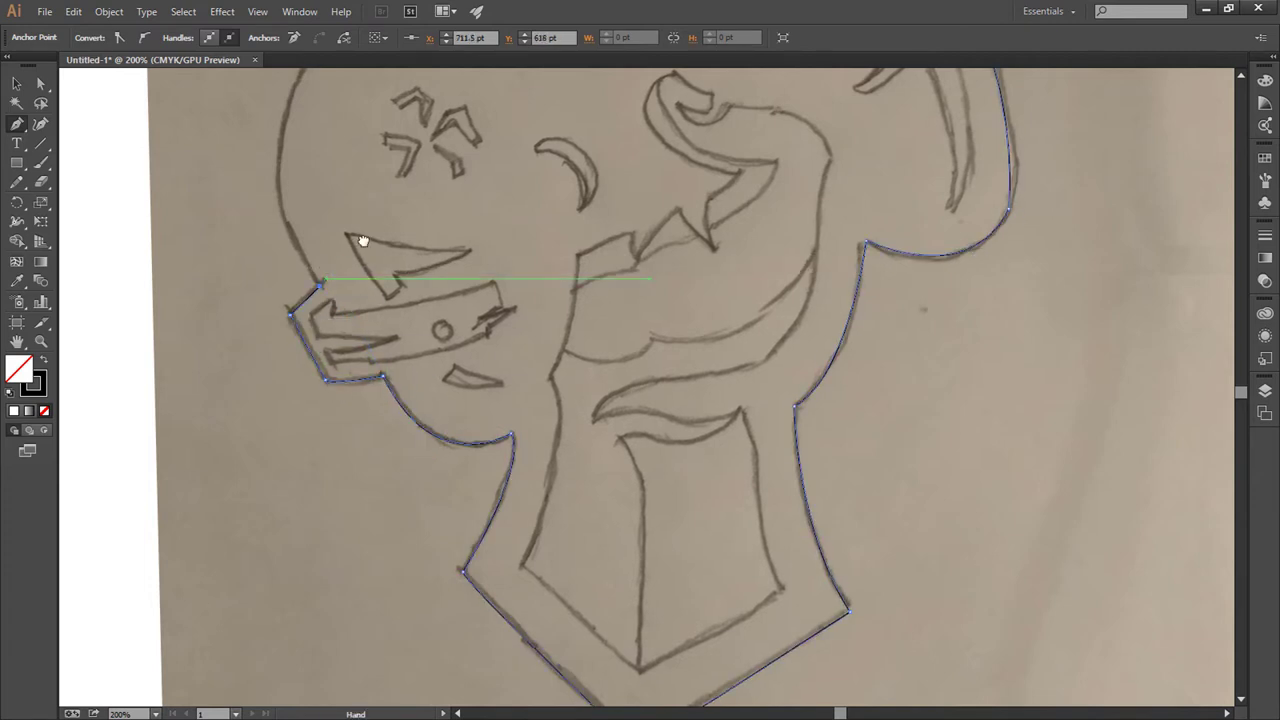
{"action": "left_click_drag", "start_coordinate": [363, 237], "coordinate": [429, 394]}
{"action": "left_click_drag", "start_coordinate": [421, 345], "coordinate": [490, 218]}
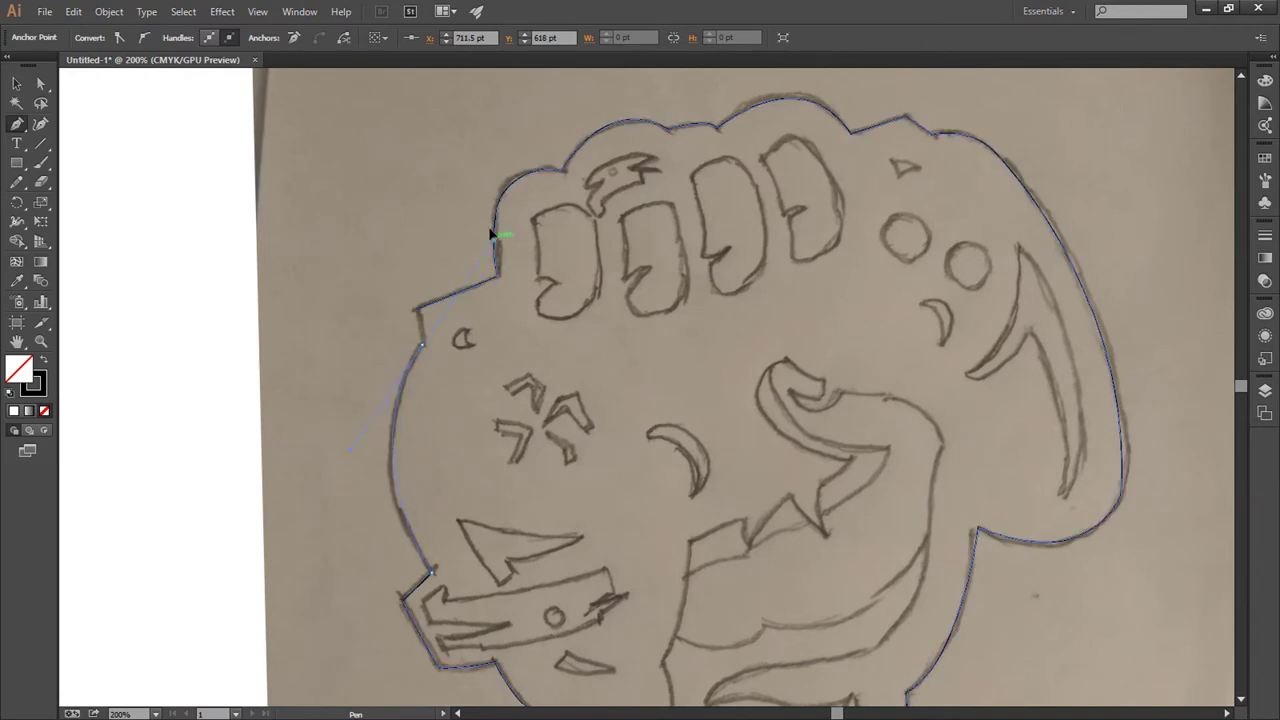
{"action": "left_click_drag", "start_coordinate": [421, 343], "coordinate": [425, 346]}
{"action": "mouse_move", "coordinate": [496, 301]}
{"action": "left_mouse_down"}
{"action": "mouse_move", "coordinate": [443, 423]}
{"action": "mouse_move", "coordinate": [396, 457]}
{"action": "left_mouse_up"}
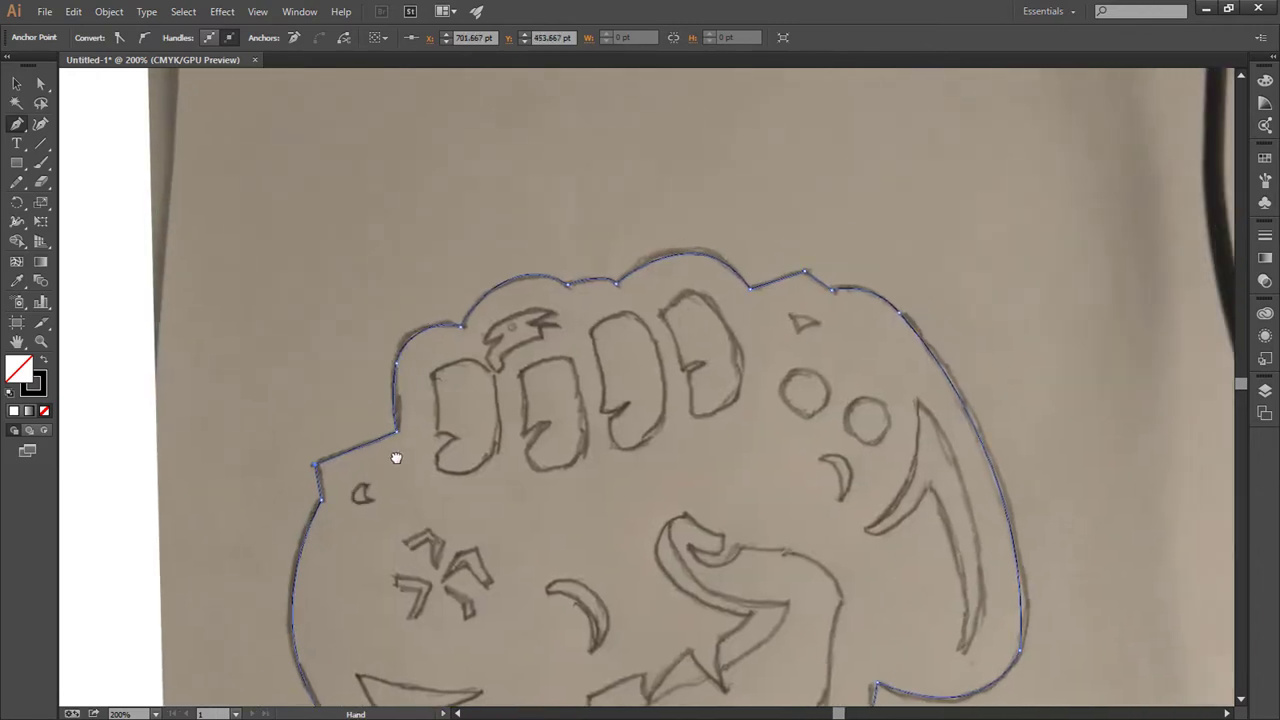
Step: Outline the leftmost finger with a closed path, curving its lower edge and right side at 600% zoom
{"action": "left_click", "coordinate": [430, 372]}
{"action": "left_click", "coordinate": [435, 432]}
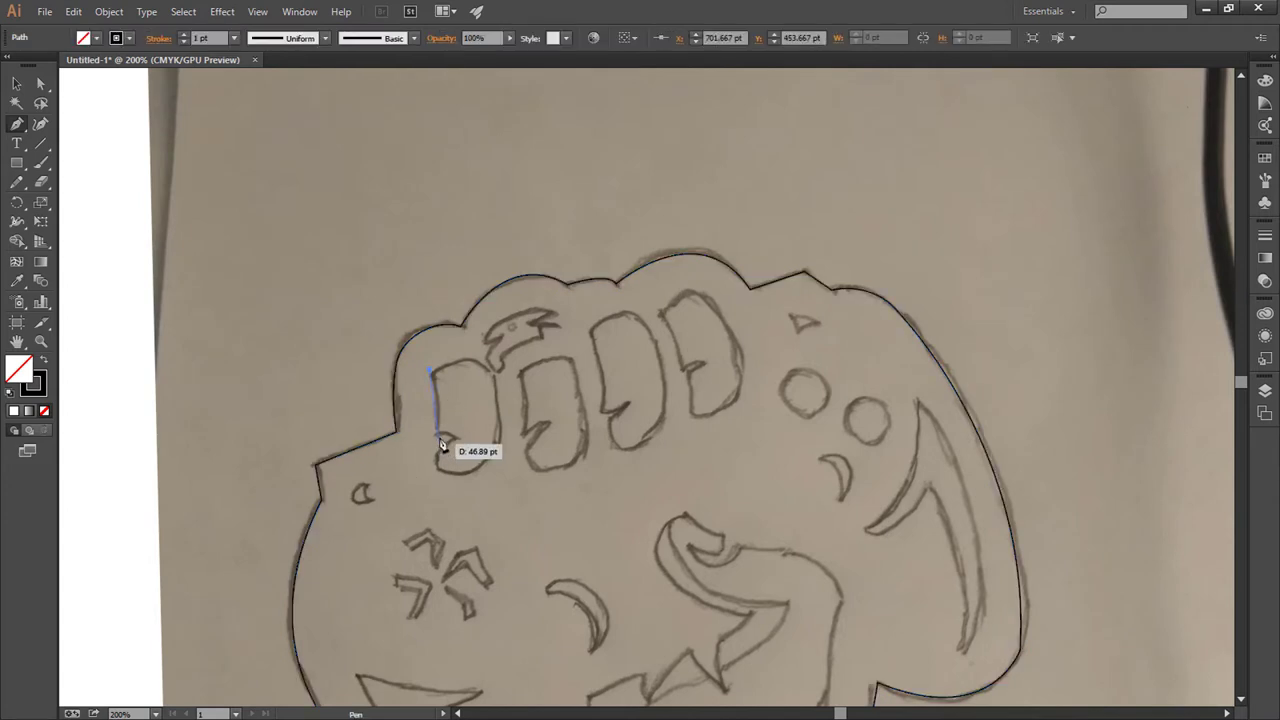
{"action": "left_click", "coordinate": [437, 435]}
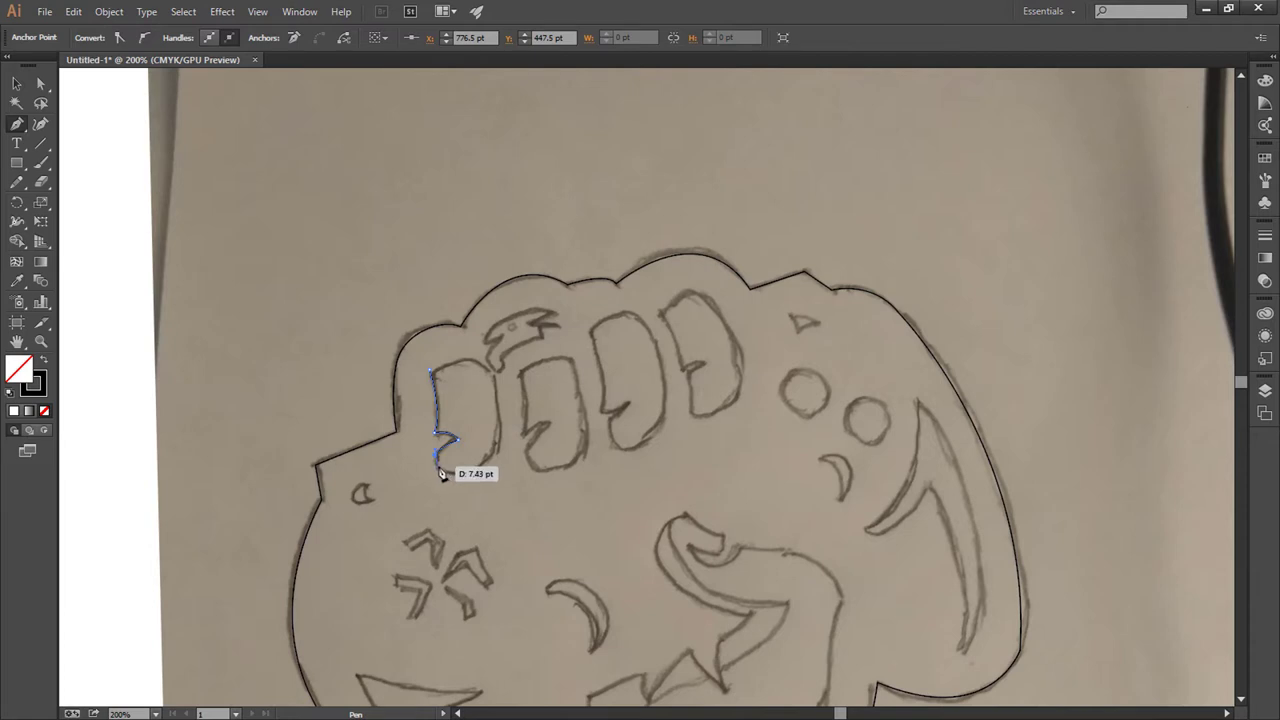
{"action": "left_click_drag", "start_coordinate": [440, 476], "coordinate": [500, 452]}
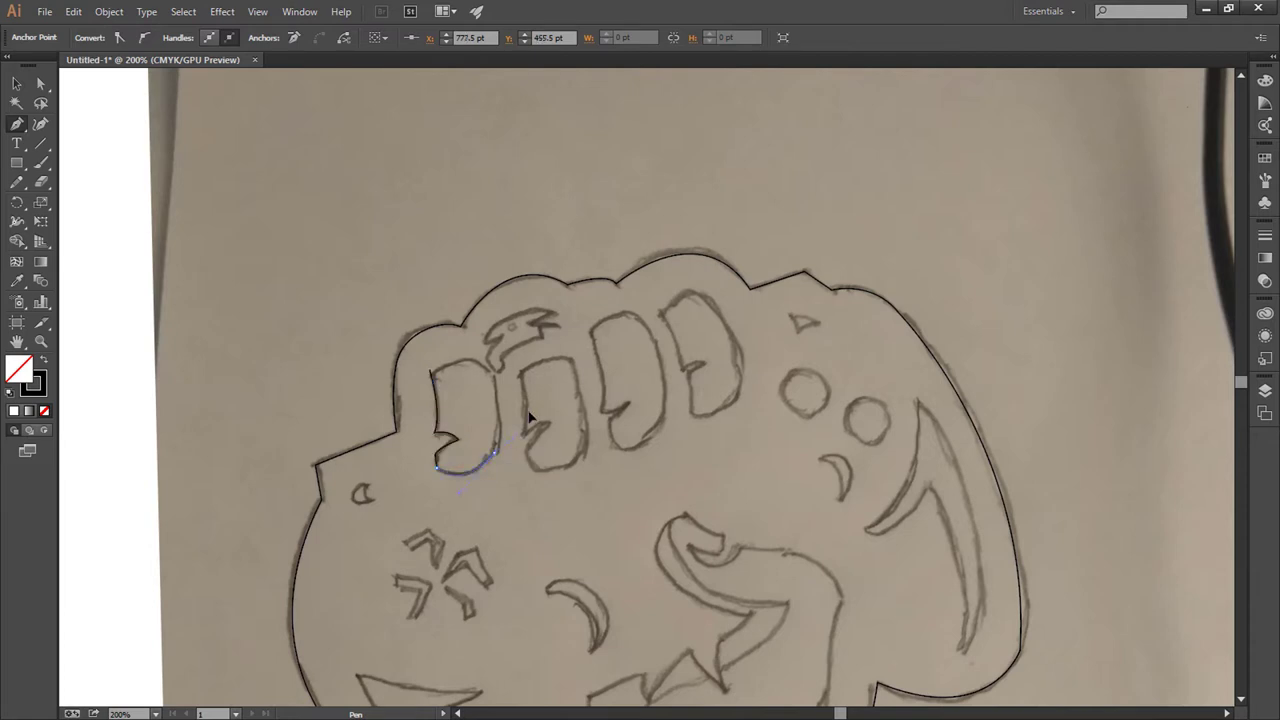
{"action": "left_click", "coordinate": [491, 370]}
{"action": "mouse_move", "coordinate": [493, 360]}
{"action": "left_mouse_down"}
{"action": "mouse_move", "coordinate": [508, 410]}
{"action": "mouse_move", "coordinate": [977, 363]}
{"action": "left_mouse_up"}
{"action": "key", "text": "ctrl+plus"}
{"action": "key", "text": "ctrl+plus"}
{"action": "key", "text": "ctrl+plus"}
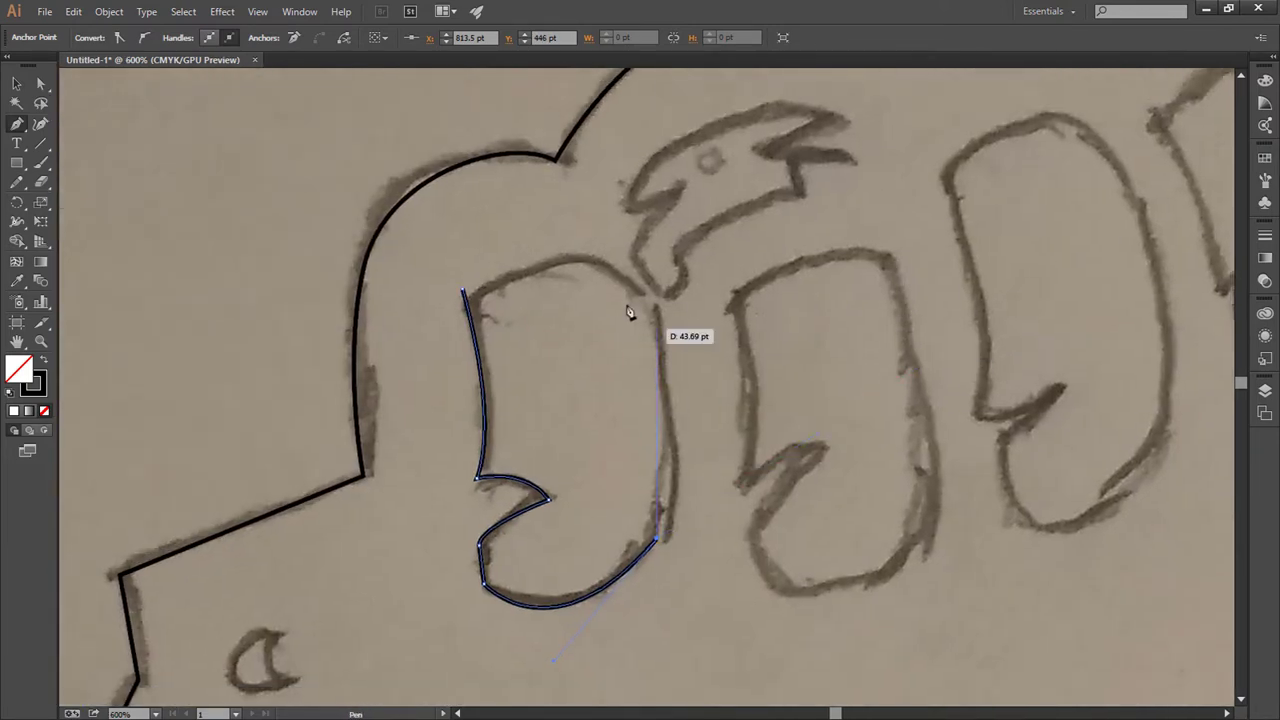
{"action": "left_click_drag", "start_coordinate": [646, 300], "coordinate": [594, 206]}
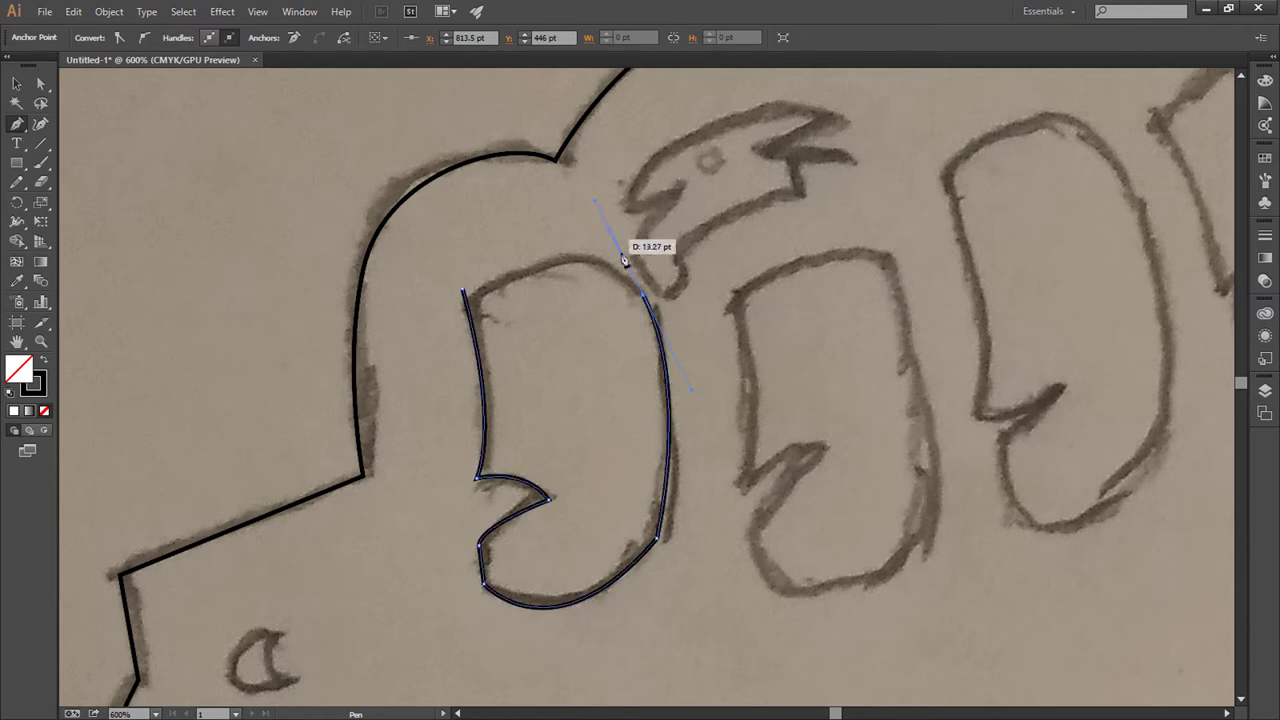
{"action": "left_click_drag", "start_coordinate": [462, 293], "coordinate": [356, 380]}
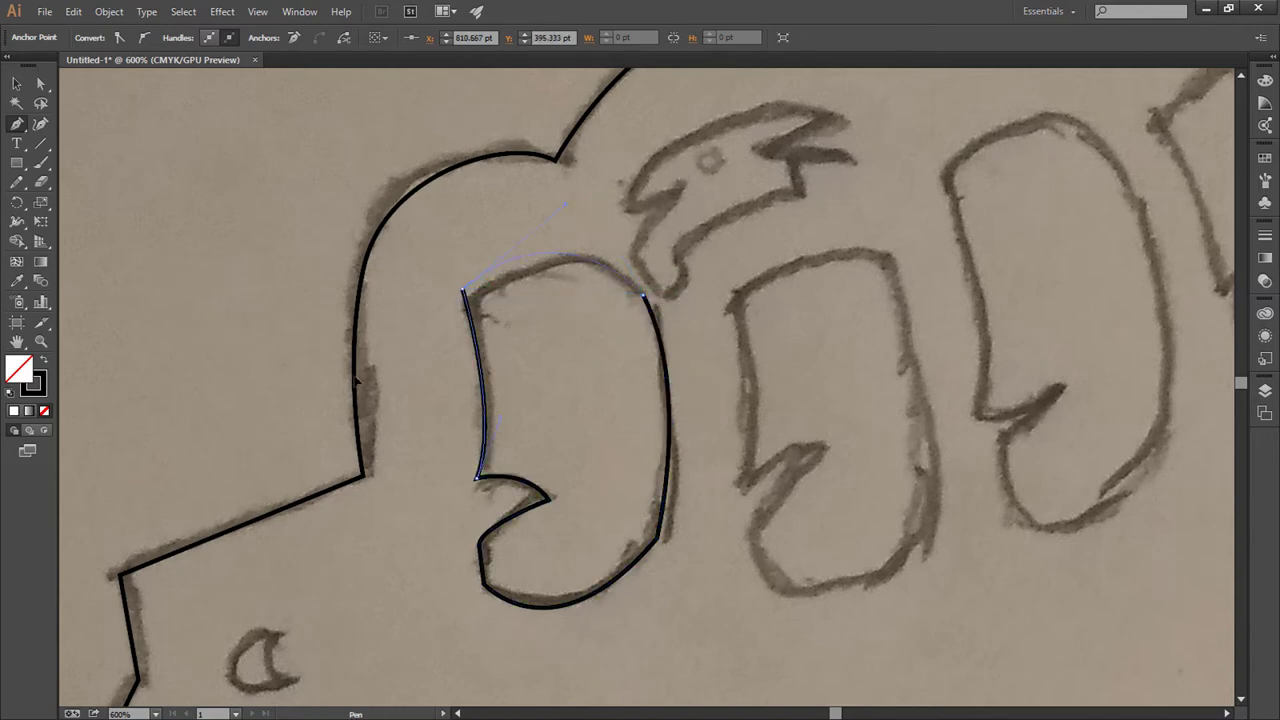
{"action": "scroll", "coordinate": [580, 366], "scroll_direction": "up", "scroll_amount": 1}
{"action": "scroll", "coordinate": [520, 330], "scroll_direction": "right", "scroll_amount": 5}
Step: Trace the second finger's side, sharp notch tip and curved bottom, redoing one misplaced curve, and close it
{"action": "left_click", "coordinate": [462, 275]}
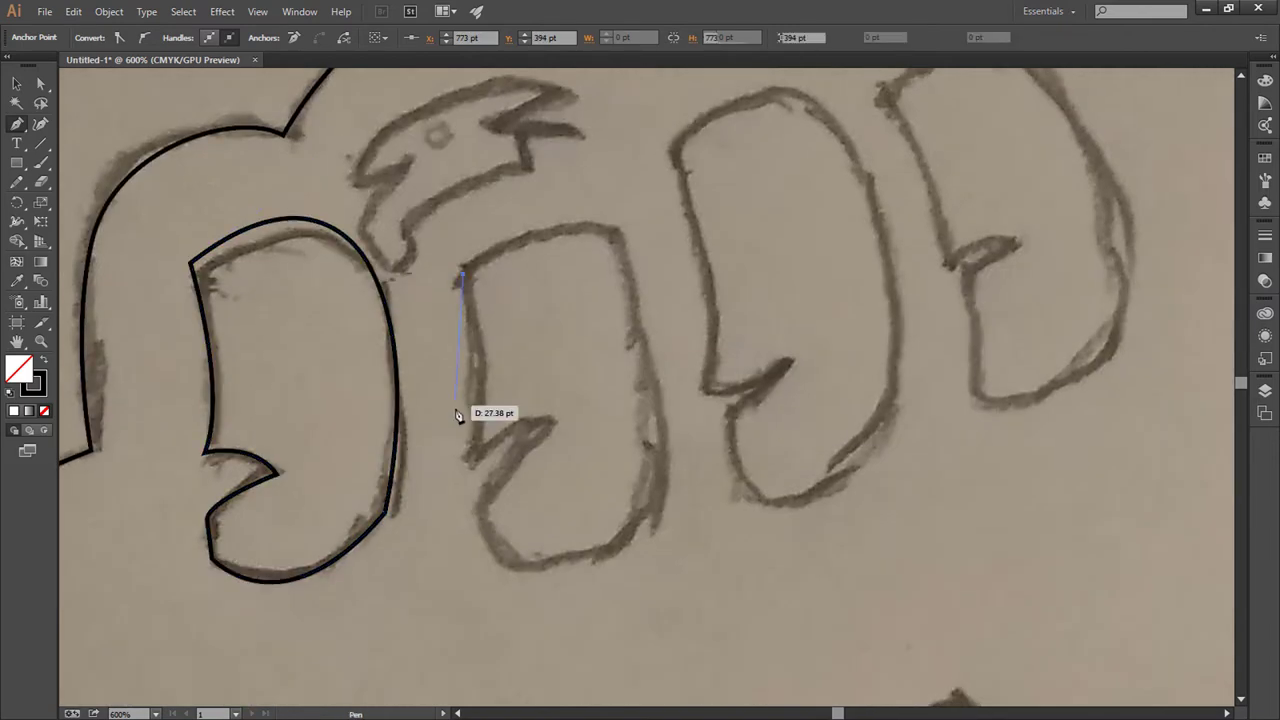
{"action": "left_click_drag", "start_coordinate": [475, 457], "coordinate": [471, 451]}
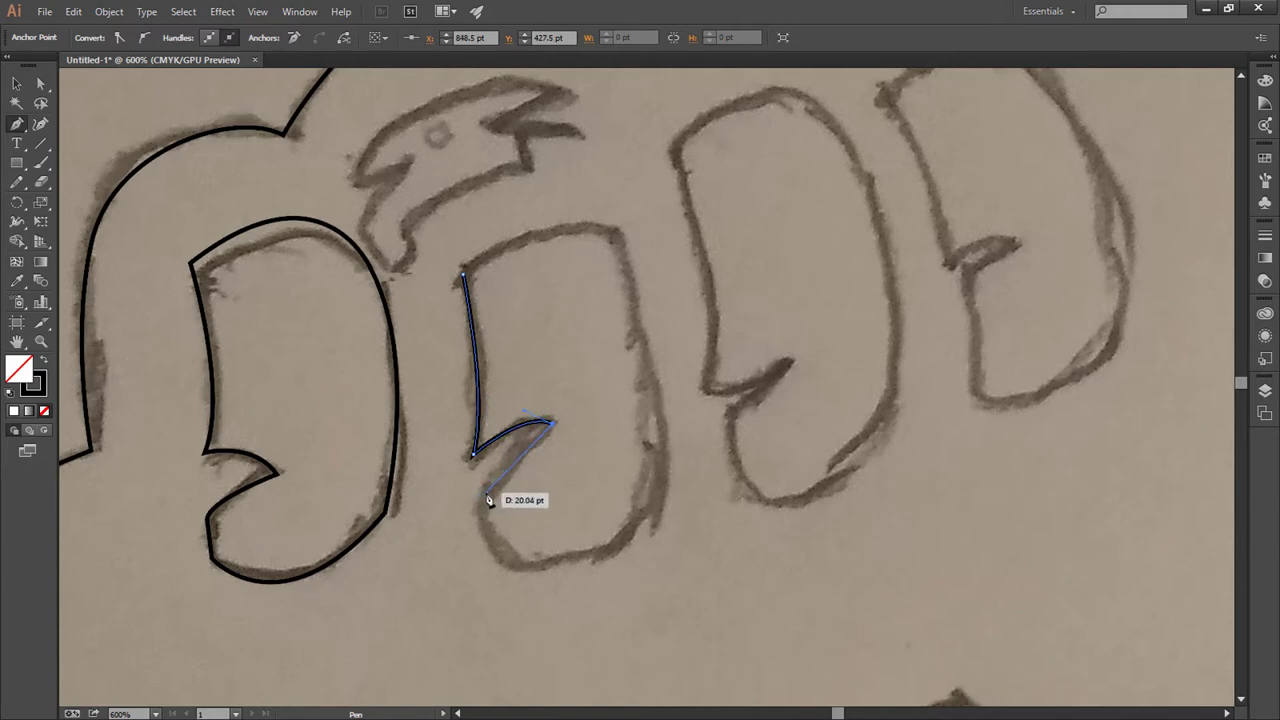
{"action": "left_click_drag", "start_coordinate": [488, 499], "coordinate": [486, 500]}
{"action": "left_click", "coordinate": [484, 500]}
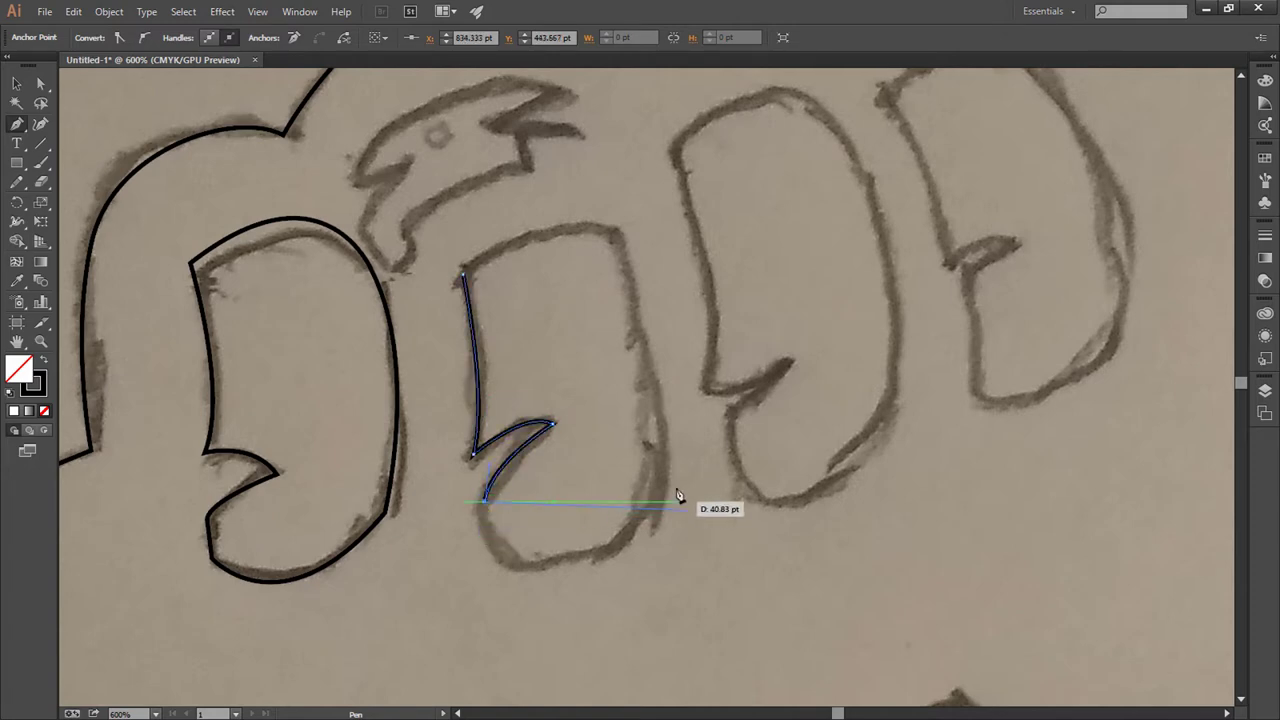
{"action": "left_click", "coordinate": [501, 566]}
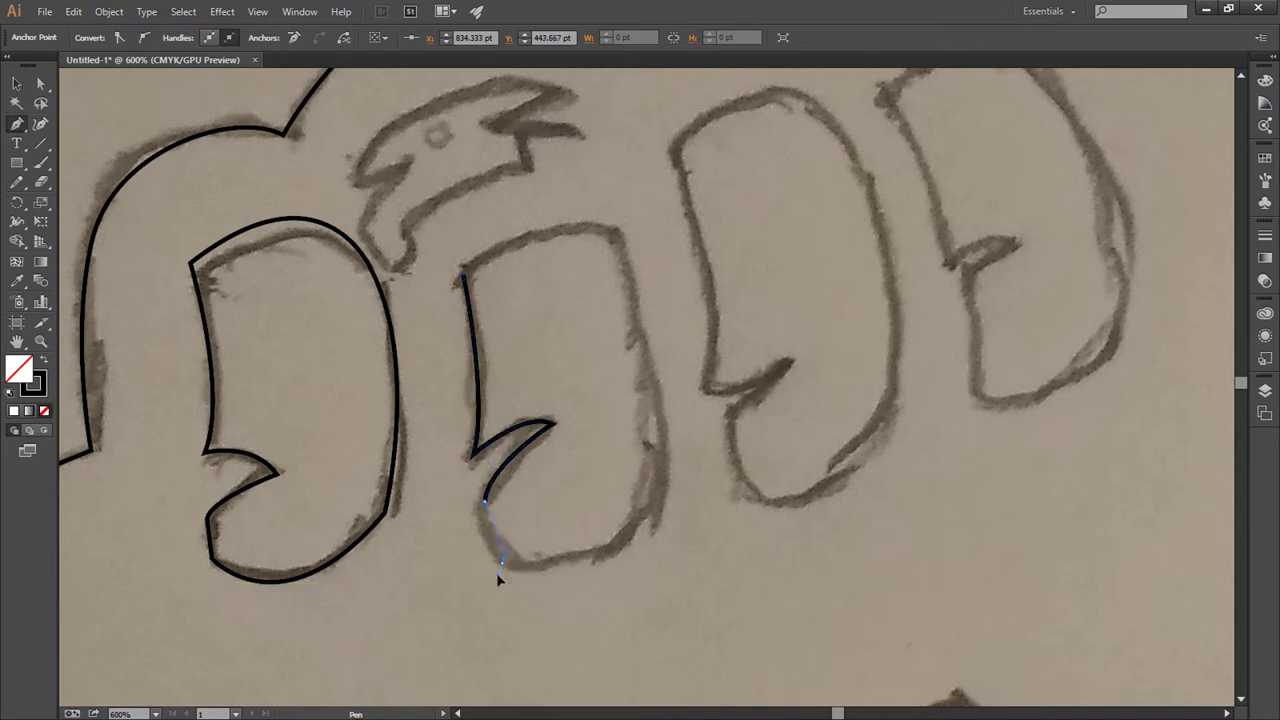
{"action": "left_click_drag", "start_coordinate": [662, 432], "coordinate": [663, 245]}
{"action": "key", "text": "ctrl+z"}
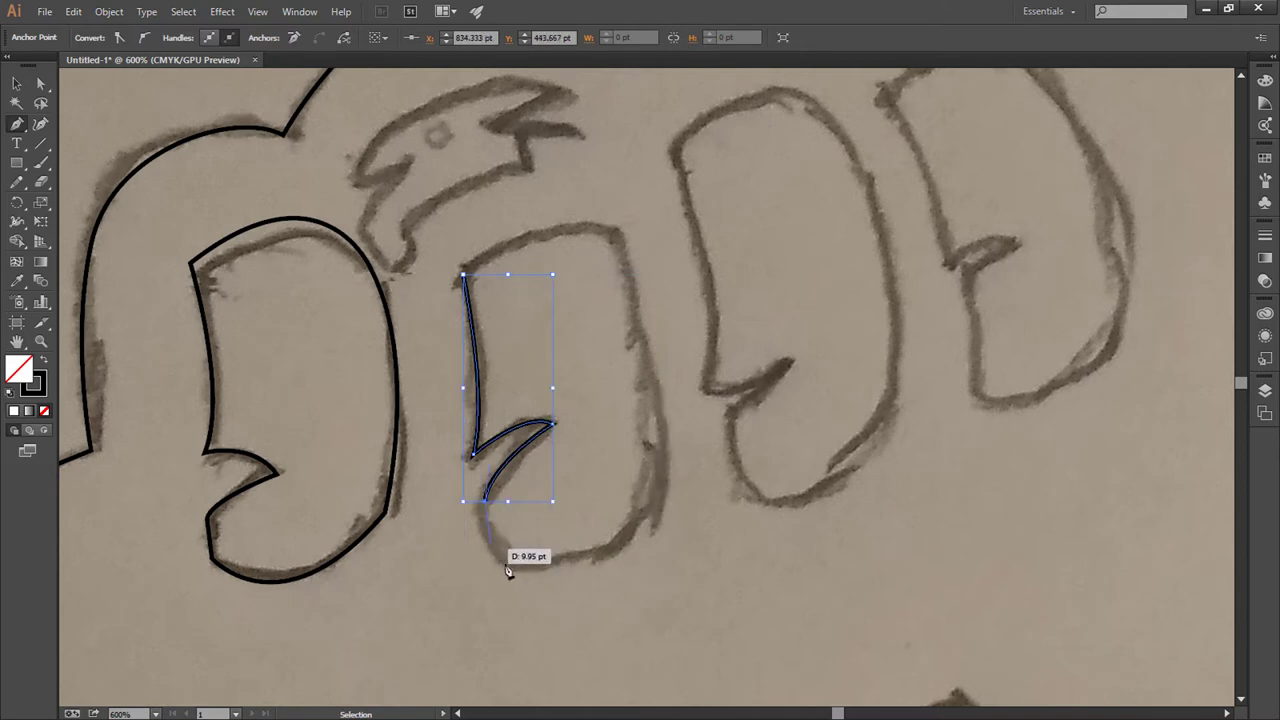
{"action": "left_click_drag", "start_coordinate": [507, 571], "coordinate": [523, 586]}
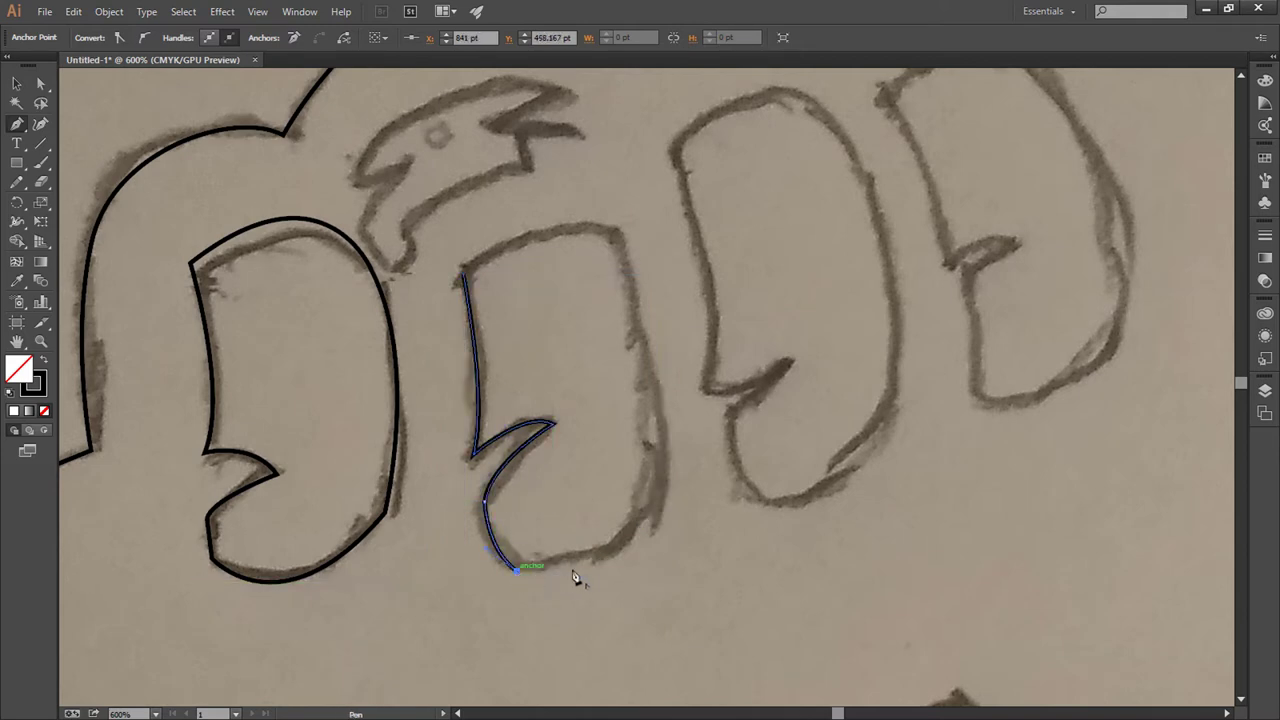
{"action": "left_click_drag", "start_coordinate": [637, 252], "coordinate": [637, 252]}
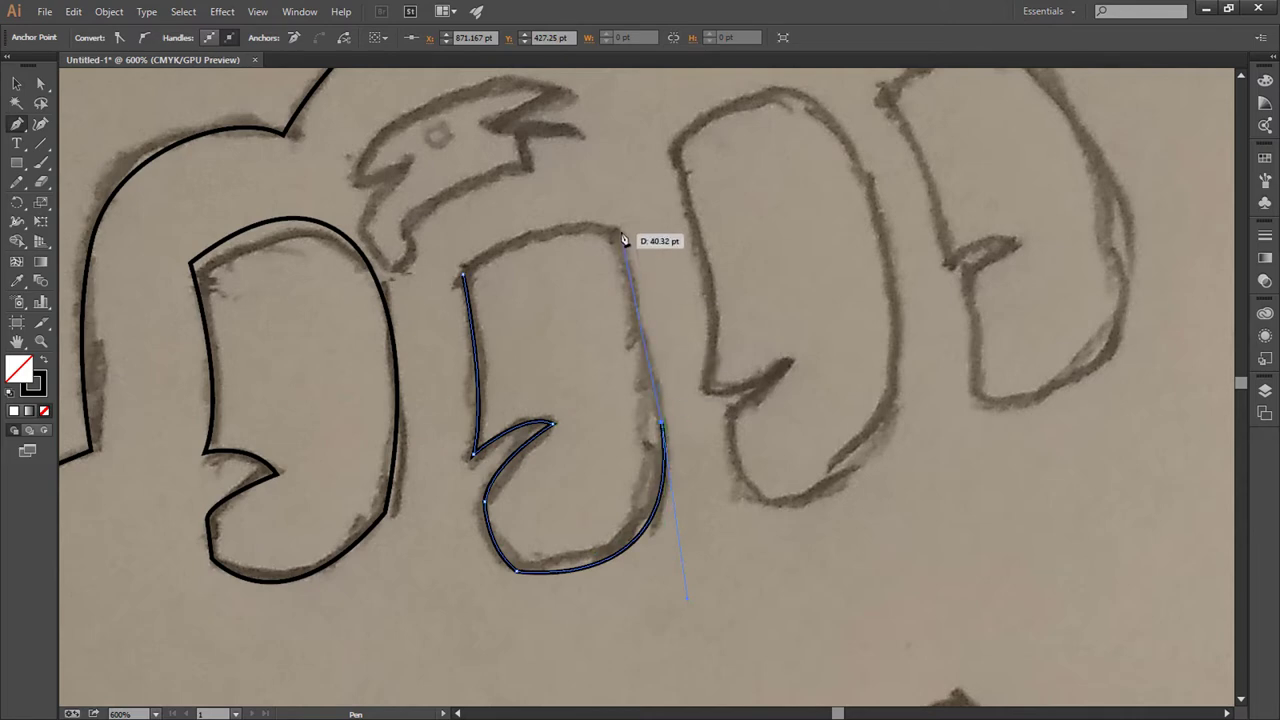
{"action": "left_click_drag", "start_coordinate": [622, 240], "coordinate": [625, 242]}
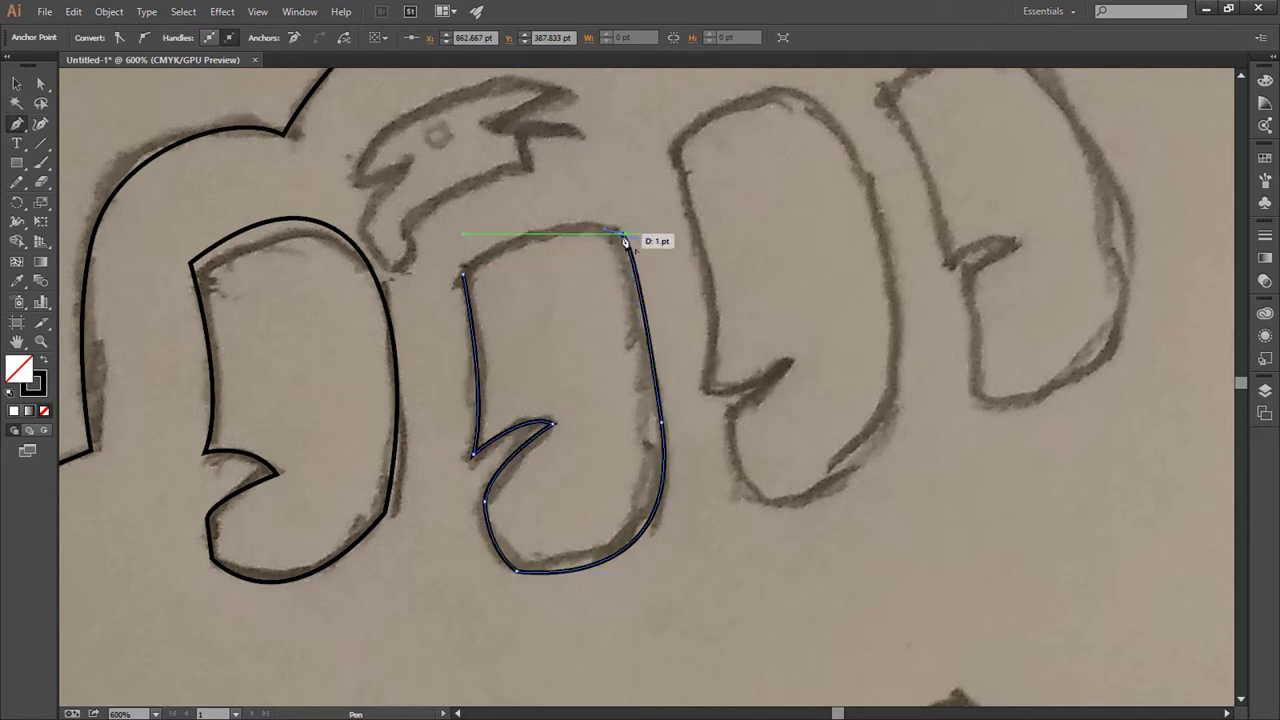
{"action": "left_click", "coordinate": [464, 274]}
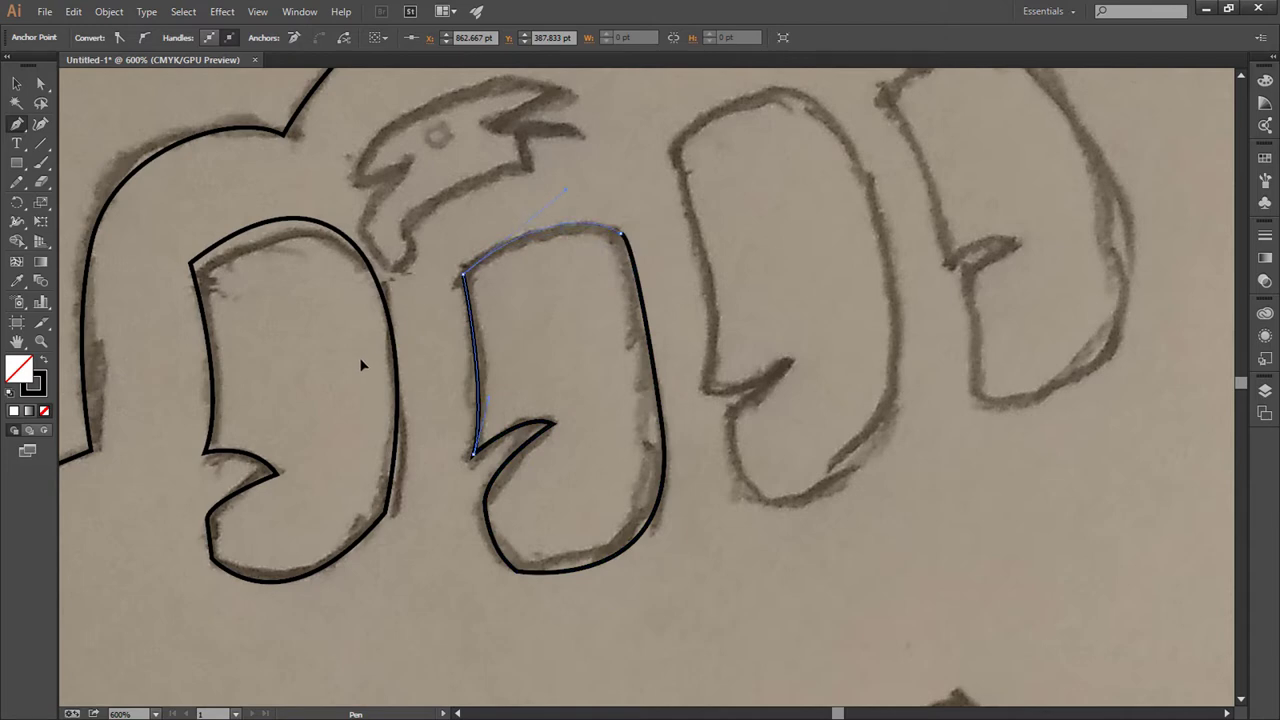
Step: Switch to the Selection tool, deselect the finger outlines, and Alt-drag a copy of the first finger
{"action": "mouse_move", "coordinate": [606, 231]}
{"action": "left_mouse_down"}
{"action": "mouse_move", "coordinate": [602, 263]}
{"action": "mouse_move", "coordinate": [498, 219]}
{"action": "left_mouse_up"}
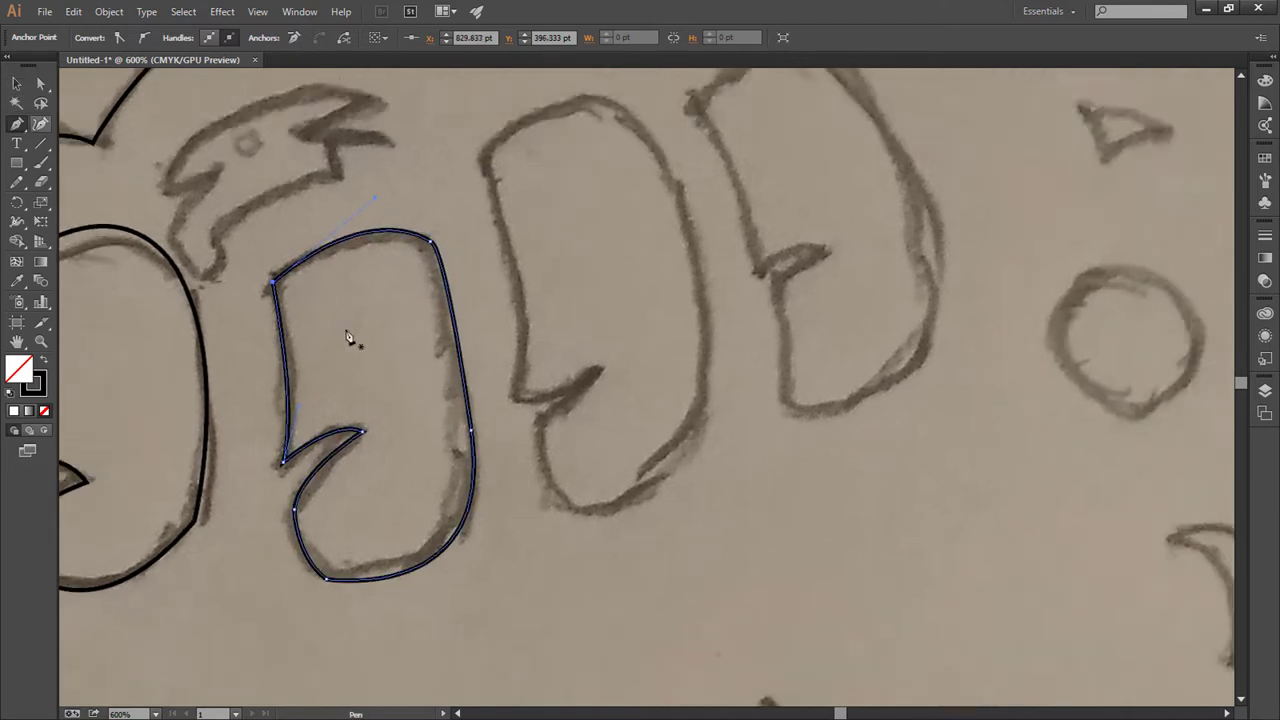
{"action": "left_click", "coordinate": [390, 336], "text": "ctrl"}
{"action": "key", "text": "ctrl+z"}
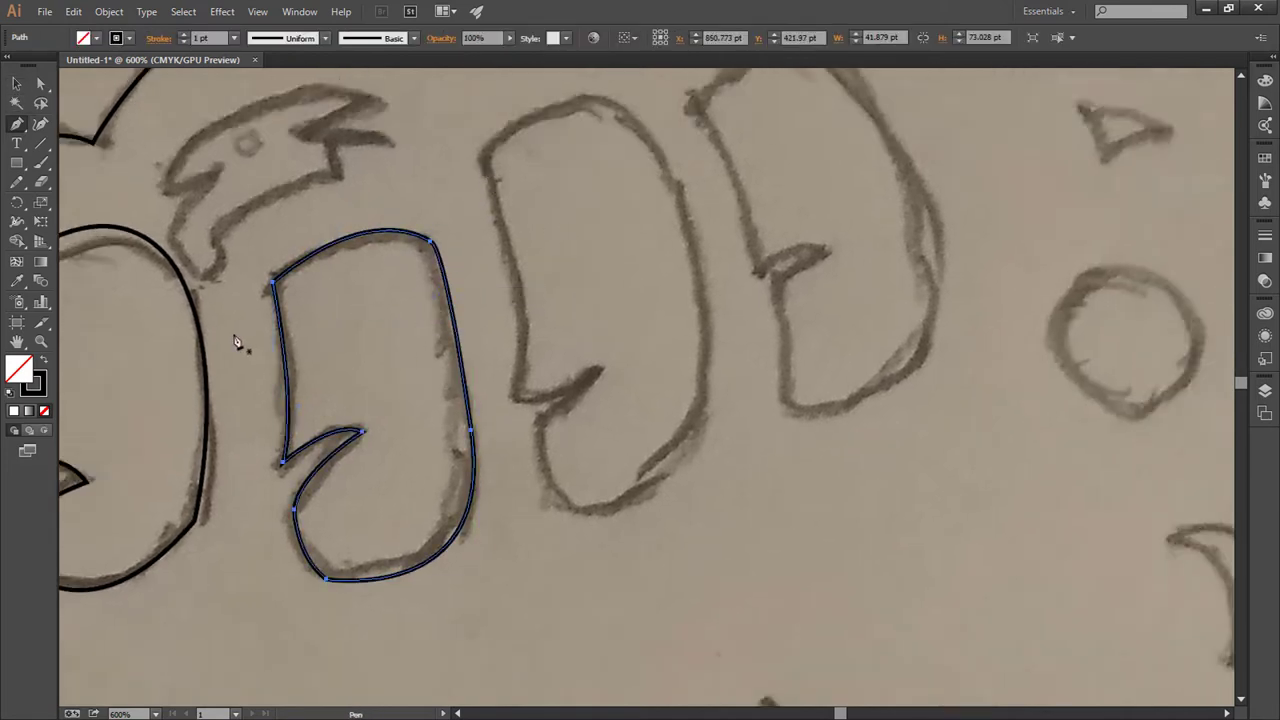
{"action": "key", "text": "v"}
{"action": "left_click", "coordinate": [203, 405]}
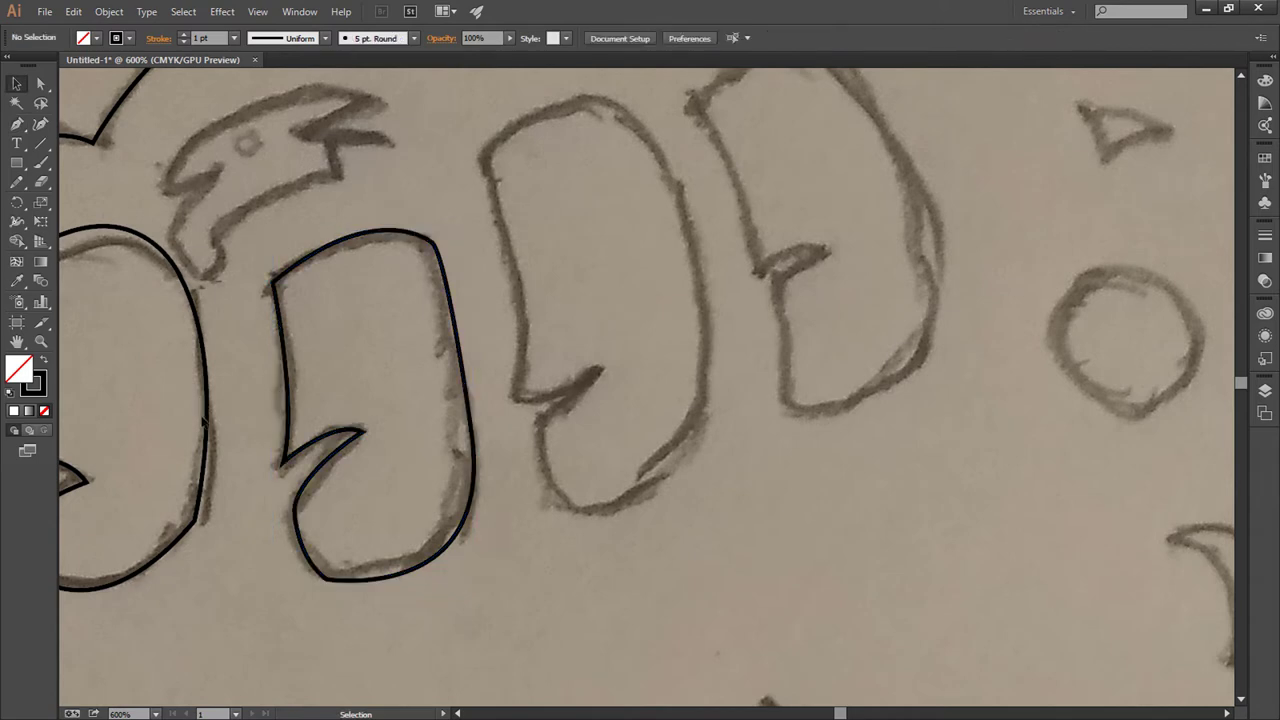
{"action": "mouse_move", "coordinate": [204, 422]}
{"action": "left_mouse_down"}
{"action": "mouse_move", "coordinate": [692, 316]}
{"action": "mouse_move", "coordinate": [700, 326]}
{"action": "left_mouse_up"}
Step: Undo the stray copy and close a Pen path around the third finger's notch, bottom and right side
{"action": "key", "text": "ctrl+z"}
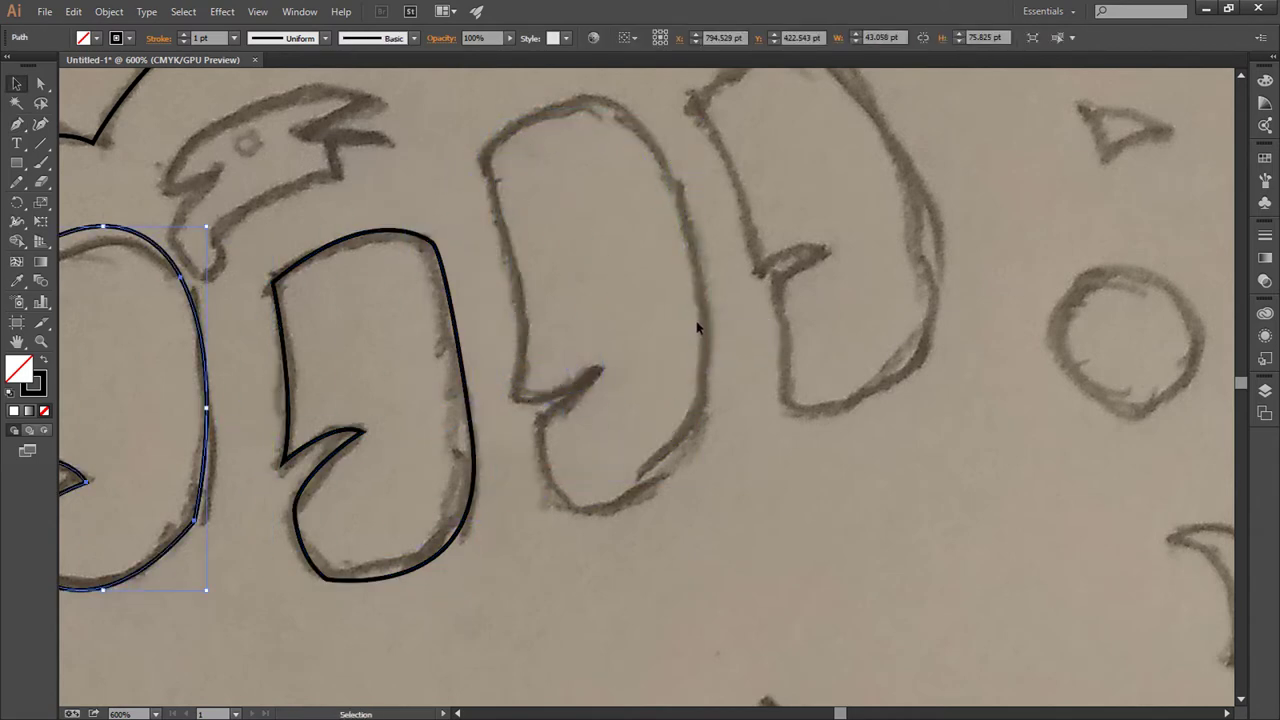
{"action": "key", "text": "p"}
{"action": "left_click", "coordinate": [488, 158]}
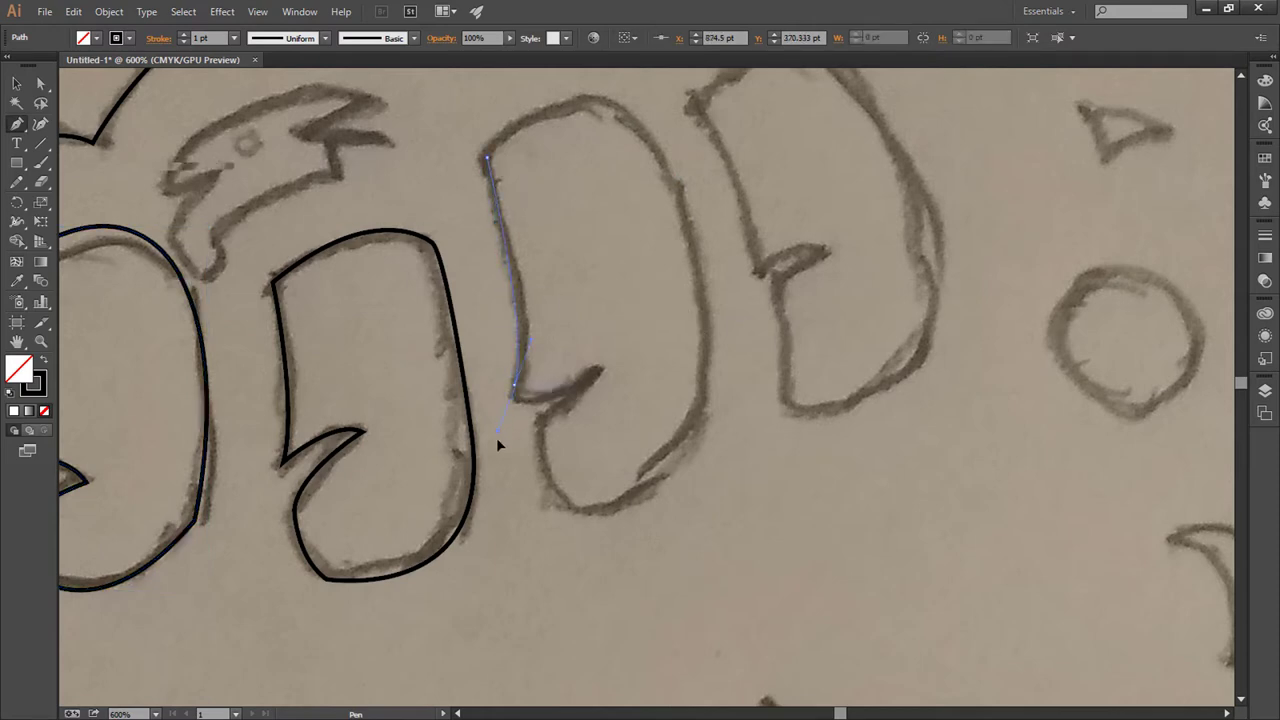
{"action": "left_click", "coordinate": [515, 383]}
{"action": "mouse_move", "coordinate": [601, 370]}
{"action": "left_mouse_down"}
{"action": "mouse_move", "coordinate": [622, 352]}
{"action": "mouse_move", "coordinate": [522, 432]}
{"action": "left_mouse_up"}
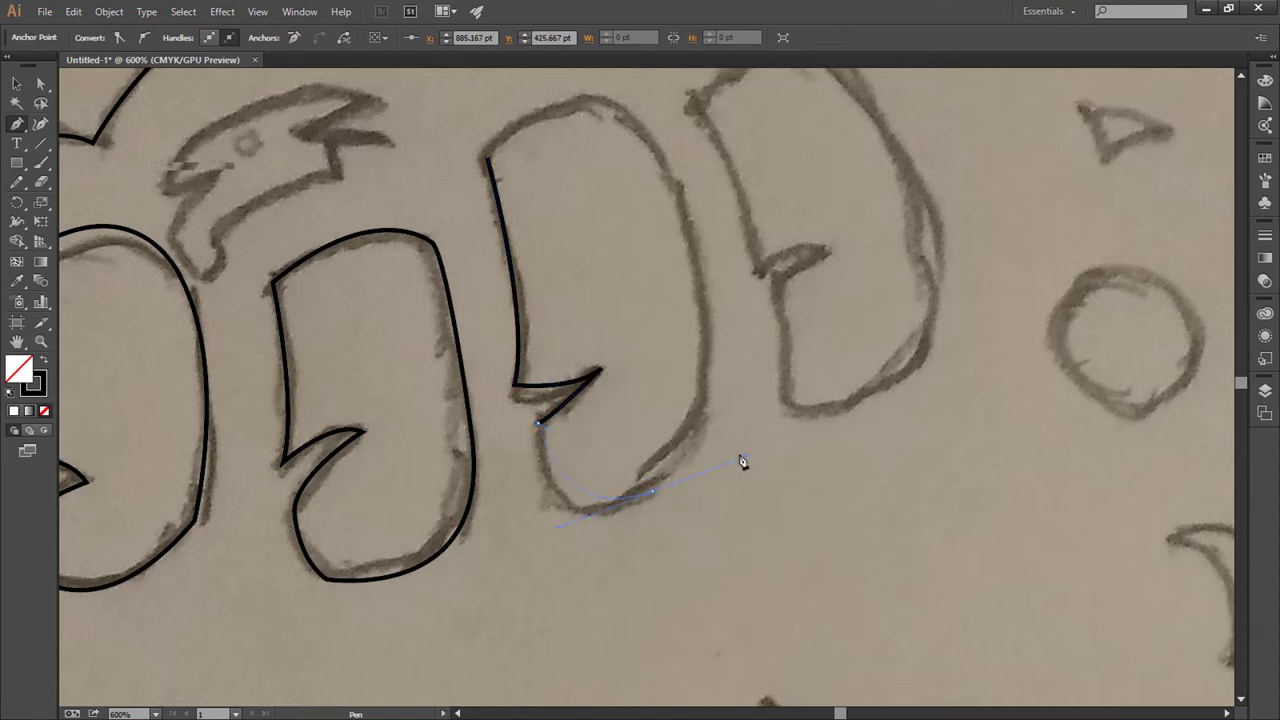
{"action": "mouse_move", "coordinate": [576, 506]}
{"action": "left_mouse_down"}
{"action": "mouse_move", "coordinate": [602, 502]}
{"action": "mouse_move", "coordinate": [580, 508]}
{"action": "left_mouse_up"}
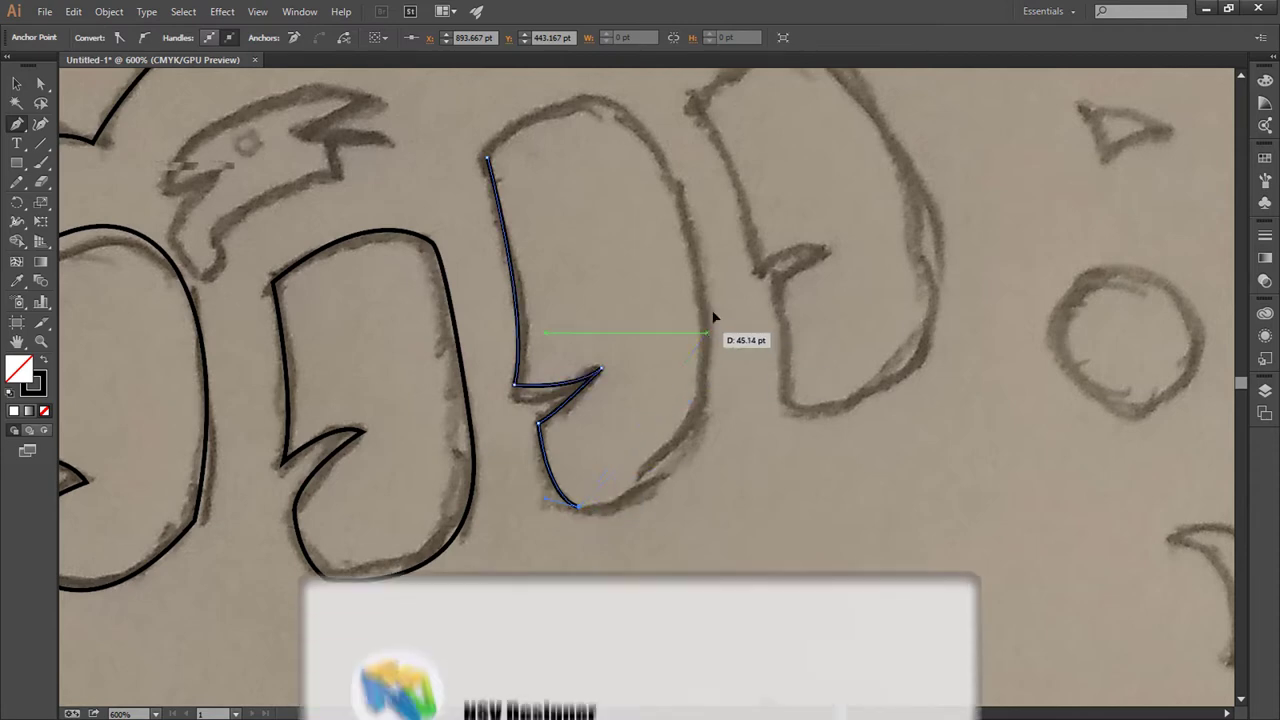
{"action": "left_click_drag", "start_coordinate": [707, 333], "coordinate": [670, 125]}
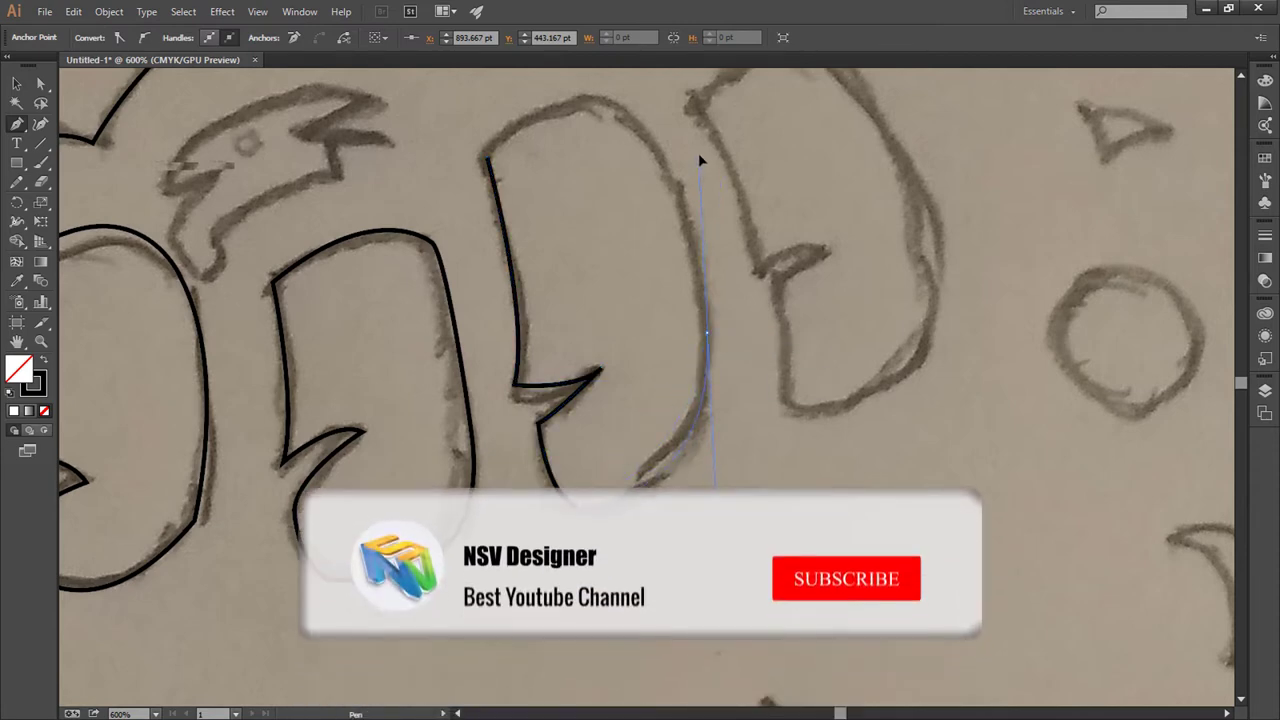
{"action": "left_click", "coordinate": [597, 99]}
{"action": "left_click", "coordinate": [487, 157]}
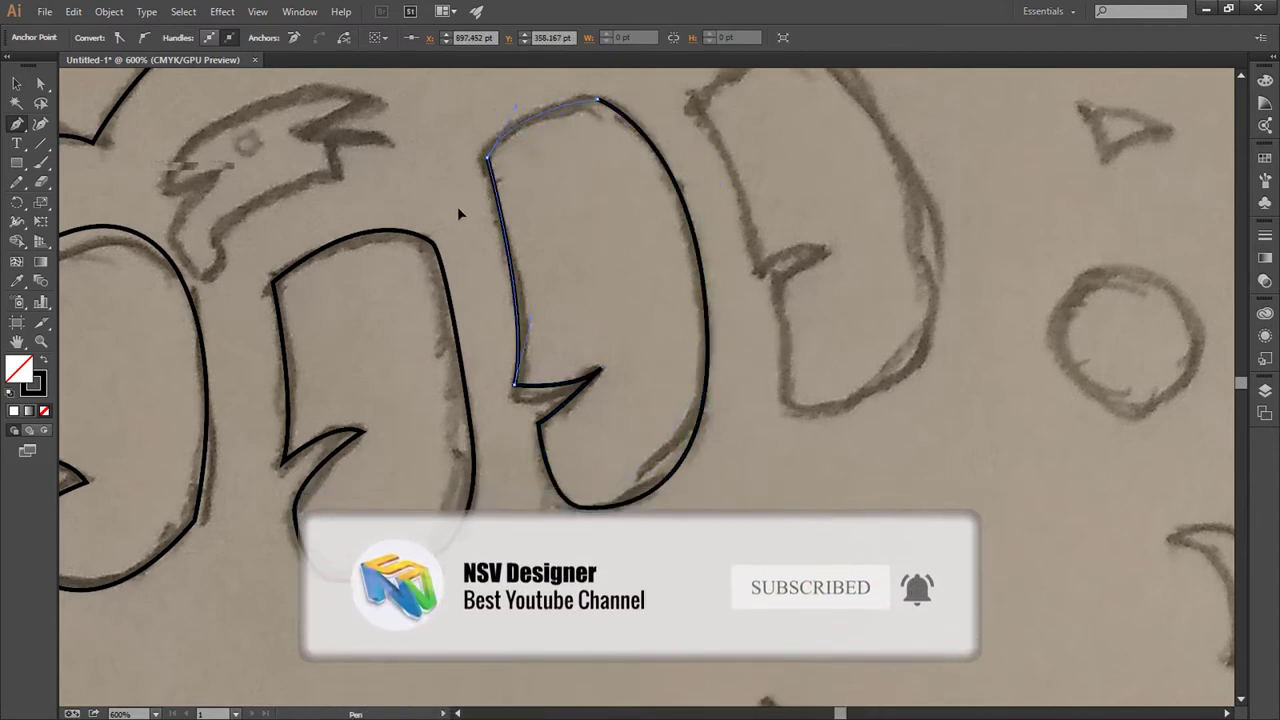
{"action": "scroll", "coordinate": [517, 206], "scroll_direction": "up", "scroll_amount": 3}
{"action": "scroll", "coordinate": [466, 277], "scroll_direction": "right", "scroll_amount": 5}
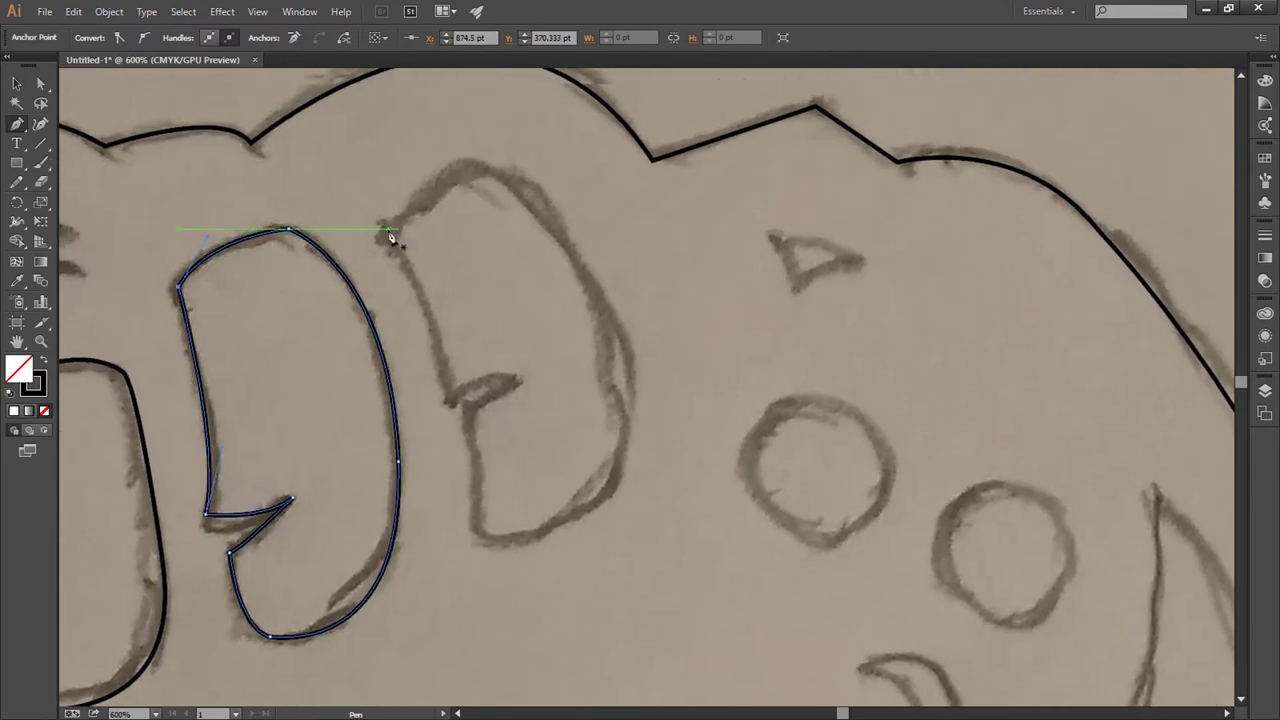
Step: Outline the fourth finger from its top, around its notch and curved bottom, with a corner before closing
{"action": "left_click", "coordinate": [388, 231]}
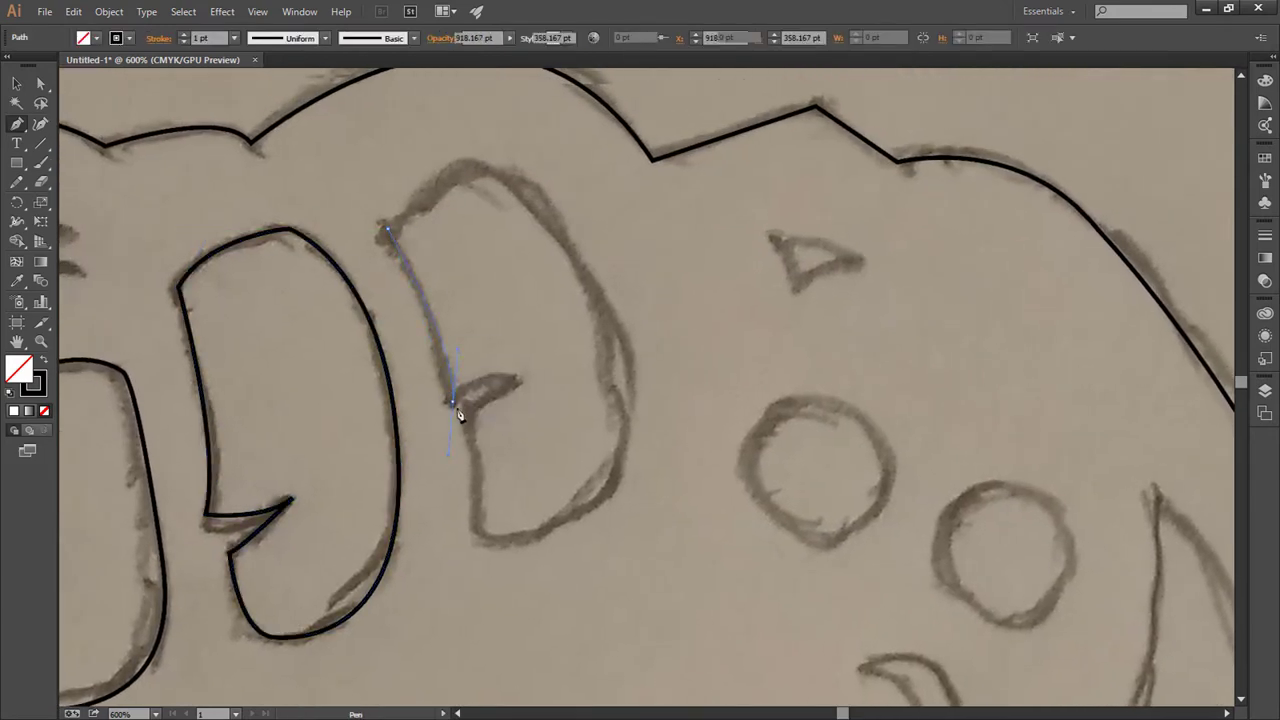
{"action": "left_click_drag", "start_coordinate": [447, 452], "coordinate": [448, 450]}
{"action": "mouse_move", "coordinate": [553, 404]}
{"action": "left_mouse_down"}
{"action": "mouse_move", "coordinate": [528, 391]}
{"action": "mouse_move", "coordinate": [476, 537]}
{"action": "left_mouse_up"}
{"action": "left_click_drag", "start_coordinate": [600, 531], "coordinate": [602, 530]}
{"action": "mouse_move", "coordinate": [630, 433]}
{"action": "left_mouse_down"}
{"action": "mouse_move", "coordinate": [717, 287]}
{"action": "mouse_move", "coordinate": [690, 272]}
{"action": "left_mouse_up"}
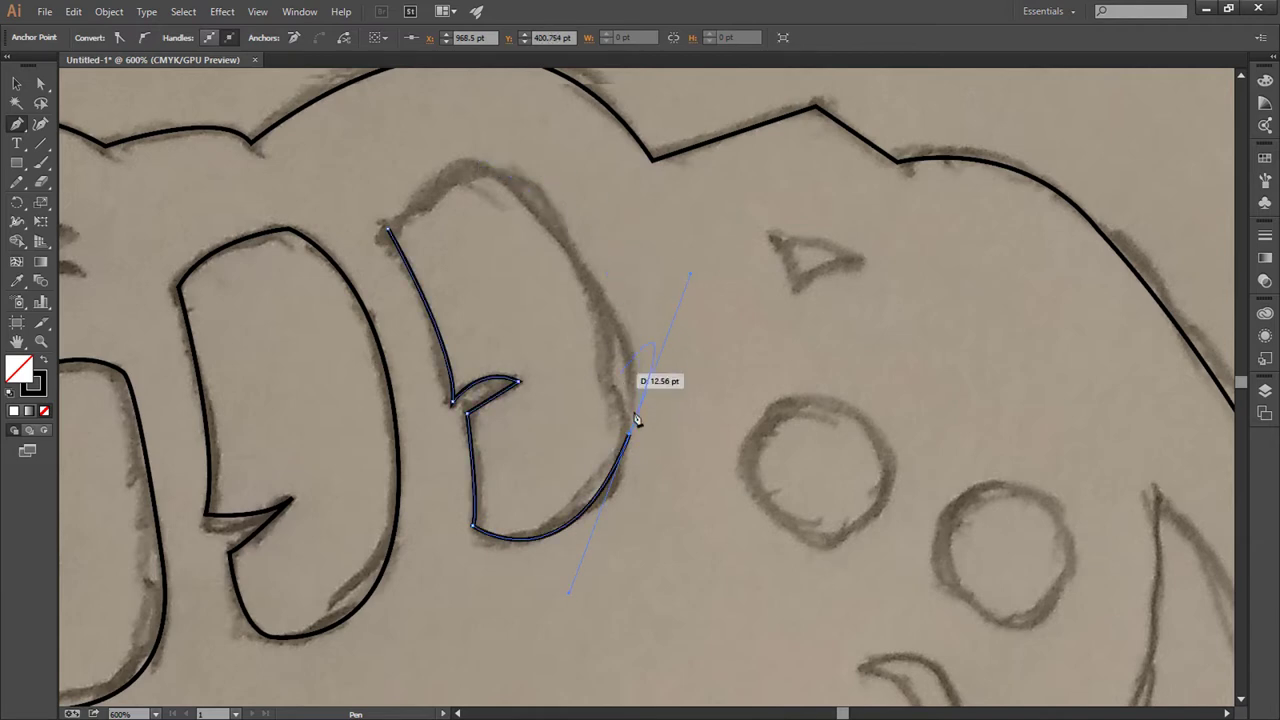
{"action": "left_click", "coordinate": [461, 157], "text": "ctrl"}
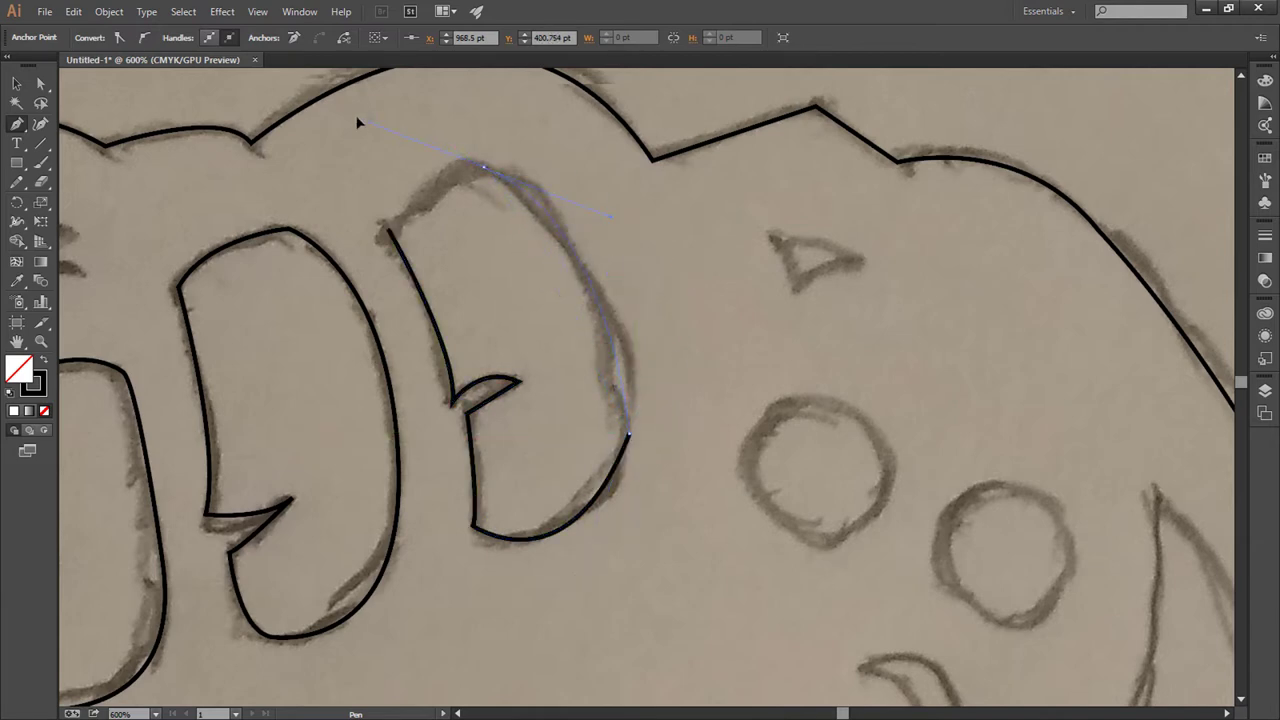
{"action": "mouse_move", "coordinate": [348, 130]}
{"action": "left_mouse_down"}
{"action": "mouse_move", "coordinate": [575, 168]}
{"action": "mouse_move", "coordinate": [506, 166]}
{"action": "mouse_move", "coordinate": [410, 88]}
{"action": "mouse_move", "coordinate": [340, 139]}
{"action": "left_mouse_up"}
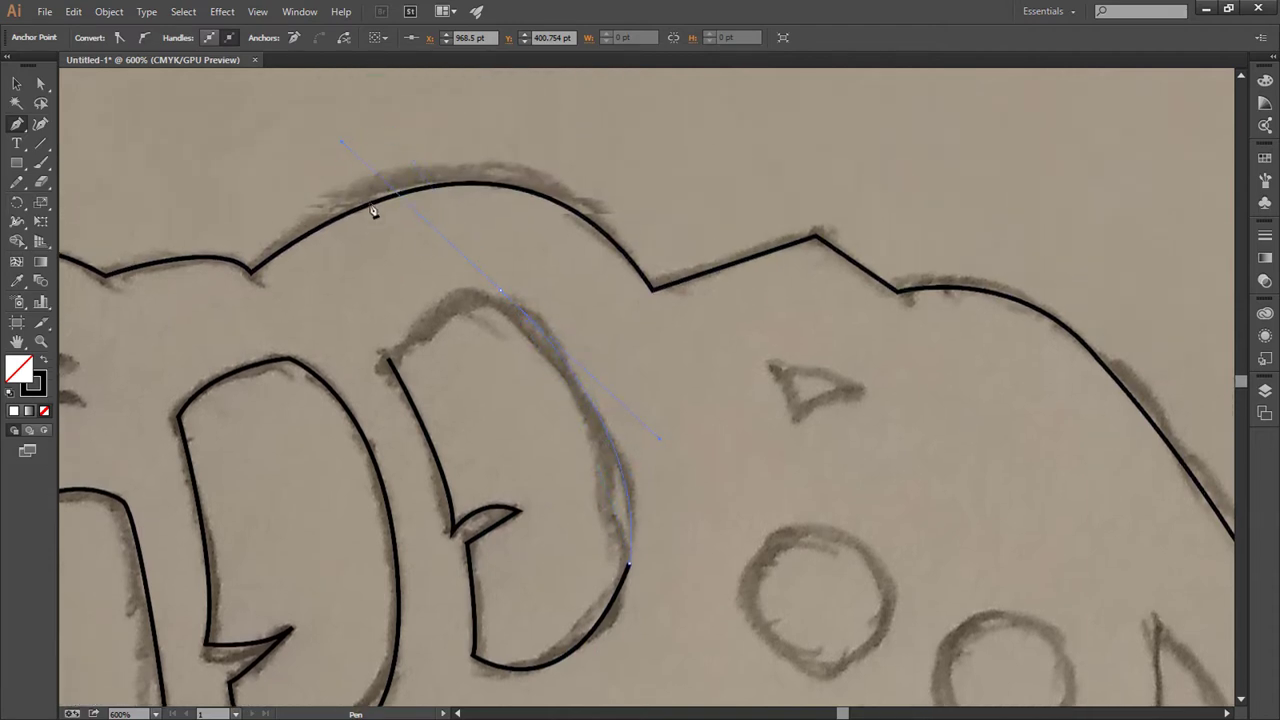
{"action": "left_click", "coordinate": [505, 296]}
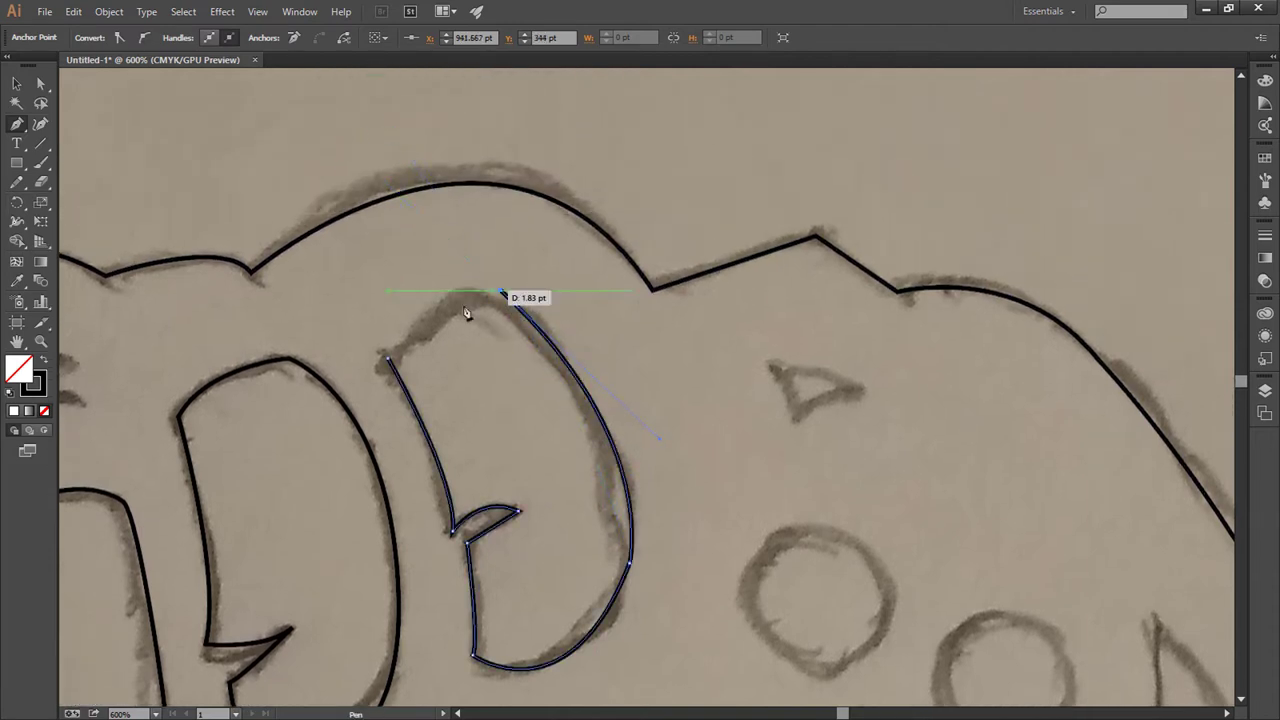
{"action": "left_click", "coordinate": [389, 359]}
Step: Draw ellipse circles over the left and right sketched round buttons
{"action": "left_click_drag", "start_coordinate": [350, 440], "coordinate": [120, 195]}
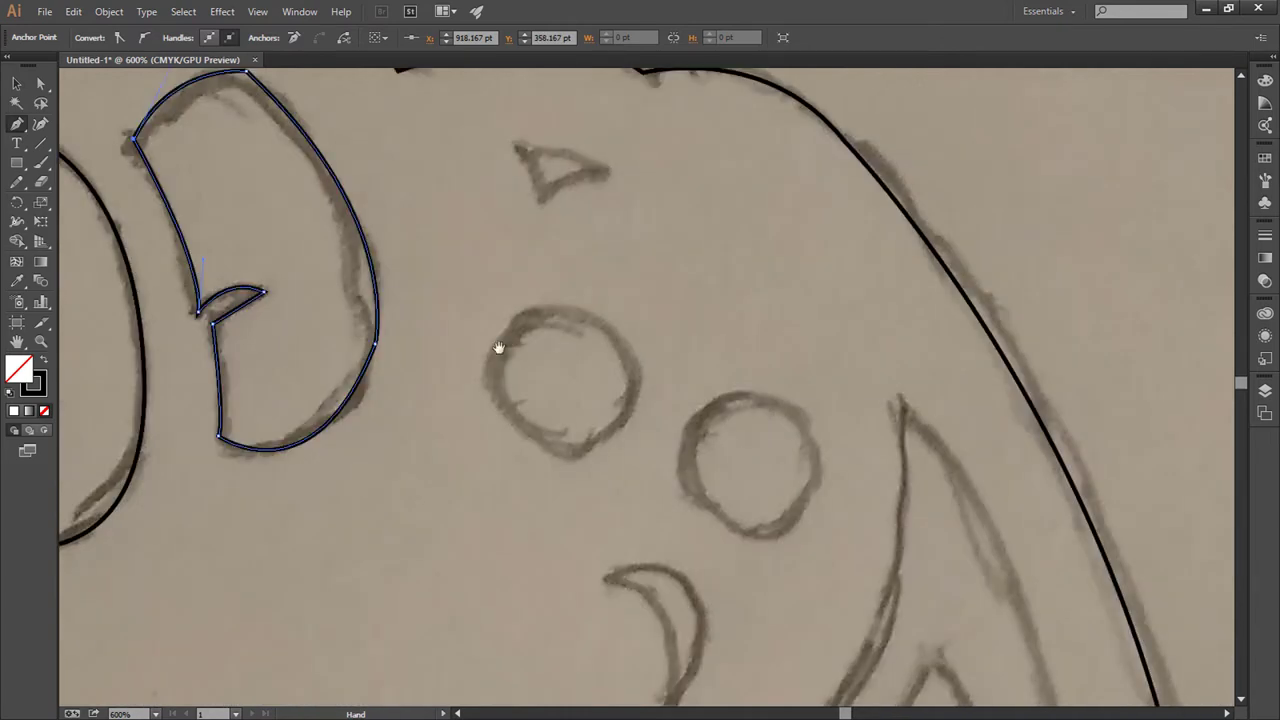
{"action": "mouse_move", "coordinate": [18, 170]}
{"action": "left_mouse_down"}
{"action": "mouse_move", "coordinate": [80, 180]}
{"action": "mouse_move", "coordinate": [80, 200]}
{"action": "left_mouse_up"}
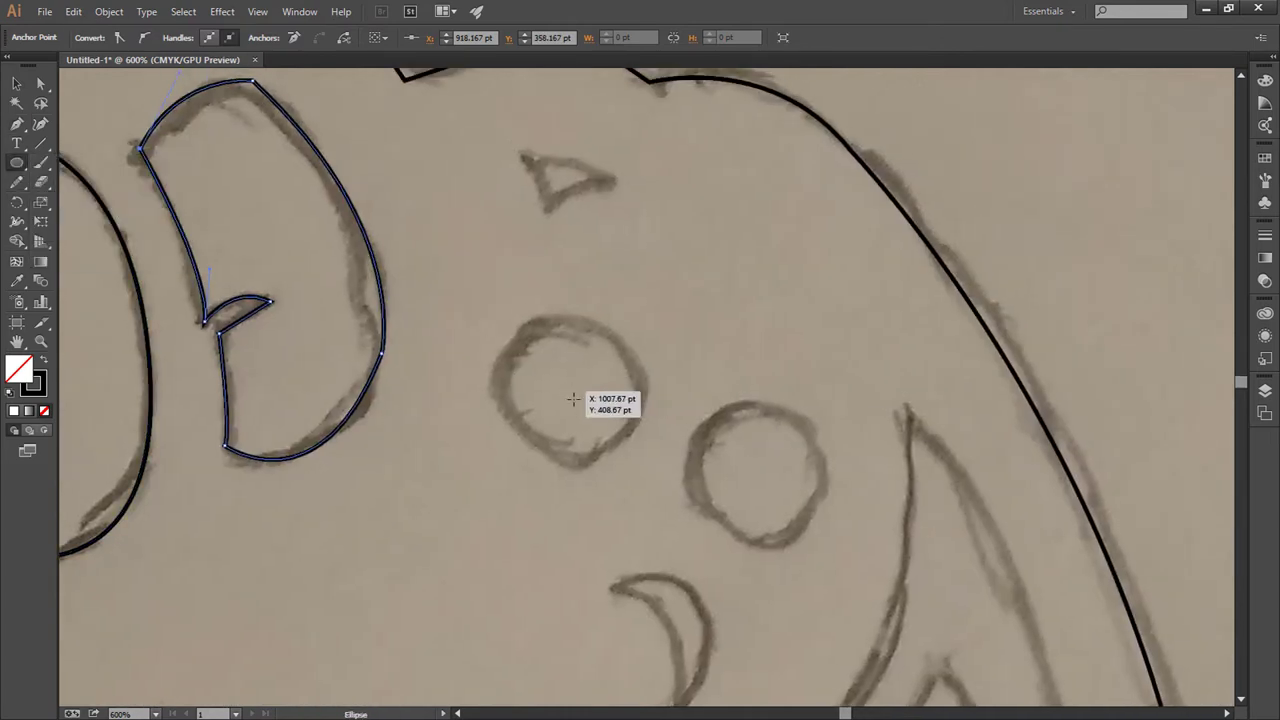
{"action": "left_click_drag", "start_coordinate": [573, 399], "coordinate": [640, 462]}
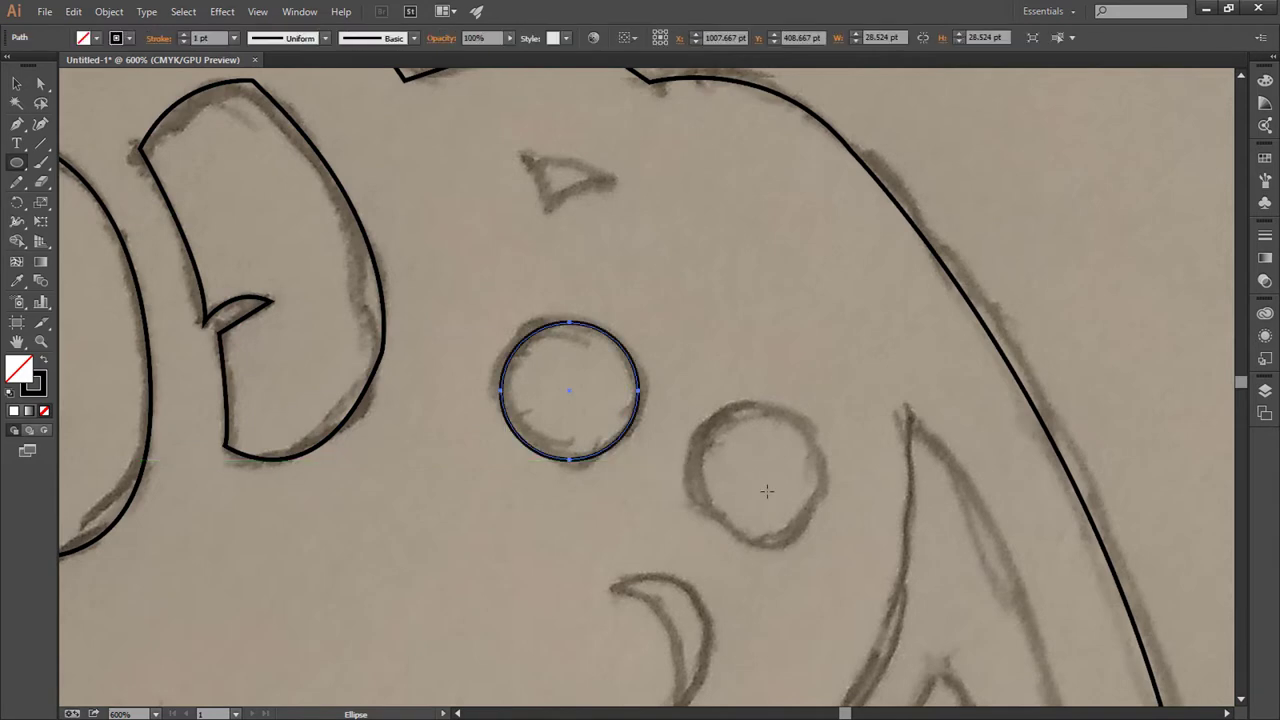
{"action": "left_click_drag", "start_coordinate": [761, 471], "coordinate": [827, 537]}
Step: Undo an accidental move and place a duplicate of the upper-left circle lower down
{"action": "left_click", "coordinate": [17, 83]}
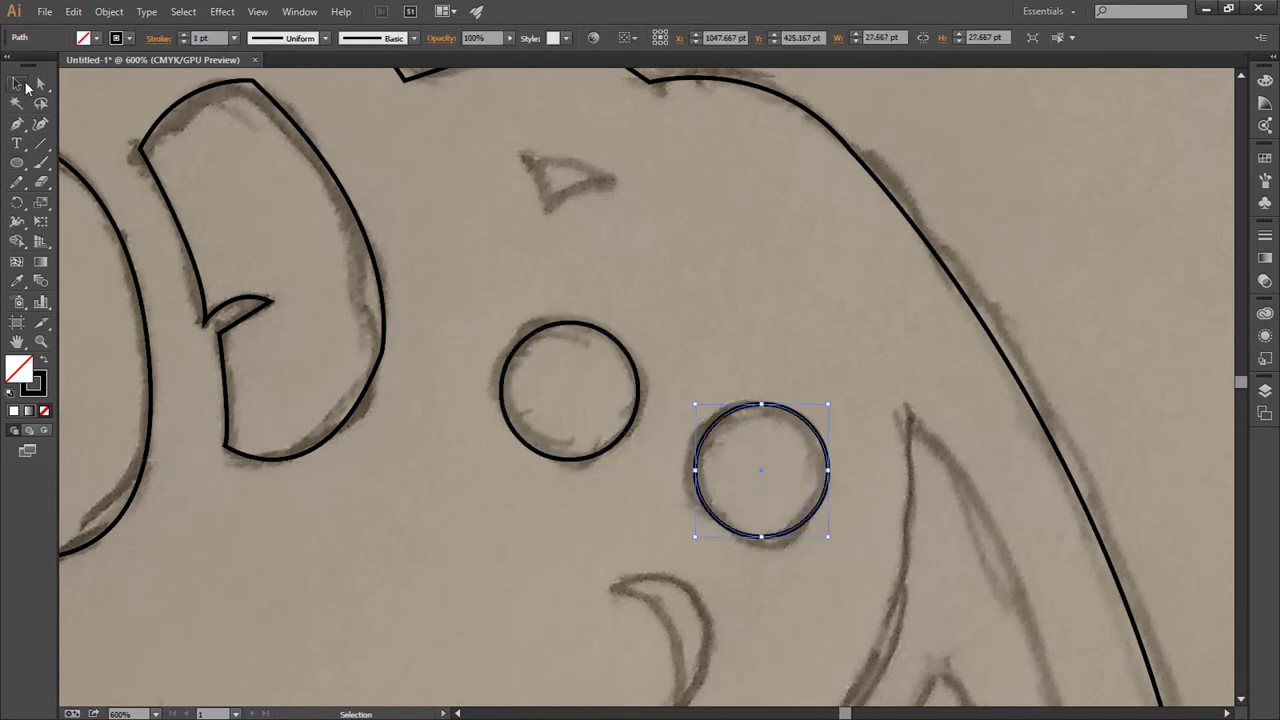
{"action": "scroll", "coordinate": [680, 300], "scroll_direction": "down", "scroll_amount": 5}
{"action": "mouse_move", "coordinate": [613, 275]}
{"action": "left_mouse_down"}
{"action": "mouse_move", "coordinate": [614, 499]}
{"action": "mouse_move", "coordinate": [686, 528]}
{"action": "mouse_move", "coordinate": [604, 530]}
{"action": "left_mouse_up"}
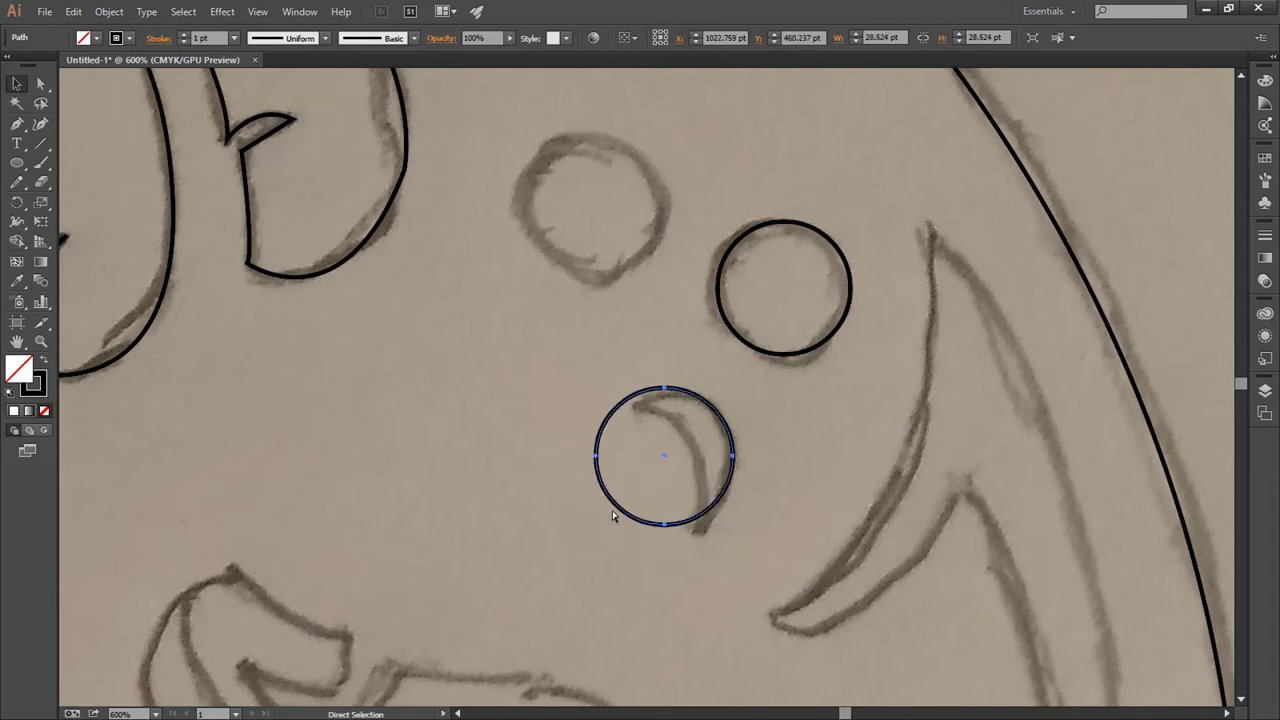
{"action": "key", "text": "ctrl+z"}
{"action": "key", "text": "ctrl+z"}
{"action": "mouse_move", "coordinate": [622, 271]}
{"action": "left_mouse_down"}
{"action": "mouse_move", "coordinate": [696, 526]}
{"action": "mouse_move", "coordinate": [639, 547]}
{"action": "left_mouse_up"}
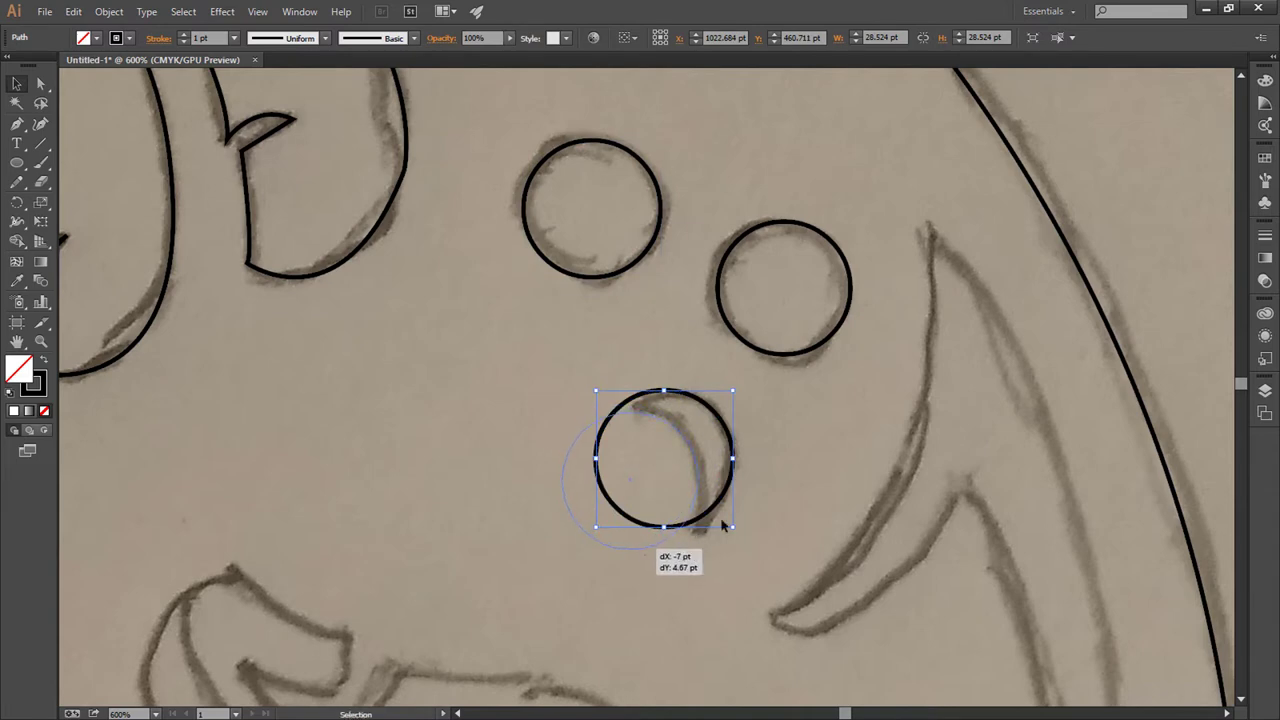
{"action": "scroll", "coordinate": [837, 391], "scroll_direction": "down", "scroll_amount": 3}
{"action": "scroll", "coordinate": [891, 257], "scroll_direction": "down", "scroll_amount": 3}
{"action": "scroll", "coordinate": [864, 237], "scroll_direction": "down", "scroll_amount": 3}
Step: Begin the thumb outline with the Pen tool, tracing the tip, thumbnail and top edge
{"action": "key", "text": "p"}
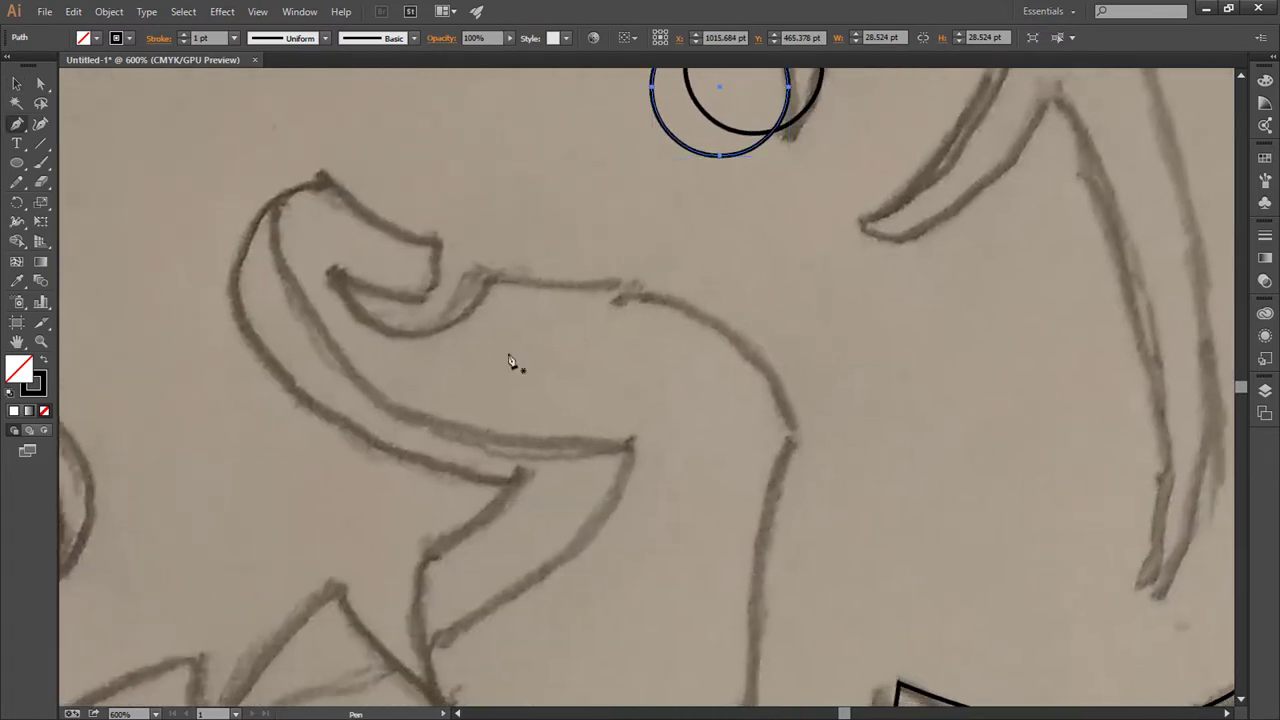
{"action": "scroll", "coordinate": [462, 263], "scroll_direction": "down", "scroll_amount": 2}
{"action": "left_click_drag", "start_coordinate": [554, 488], "coordinate": [552, 430]}
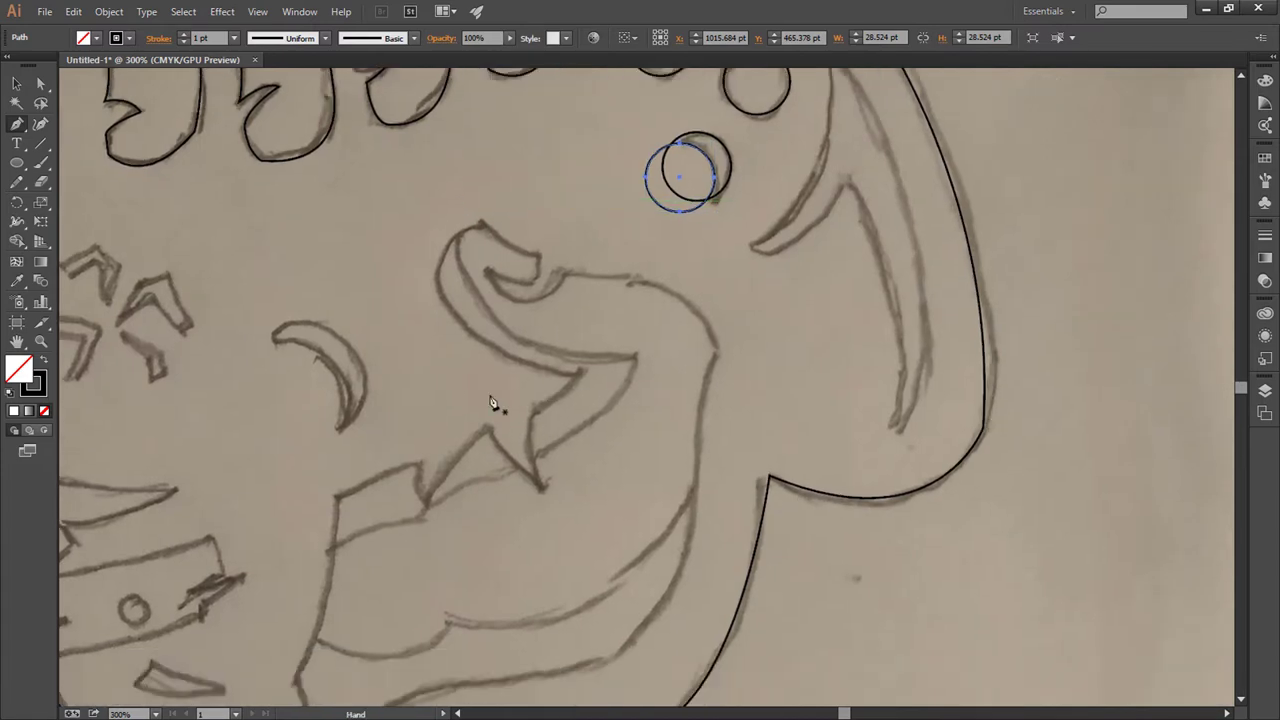
{"action": "left_click", "coordinate": [481, 225]}
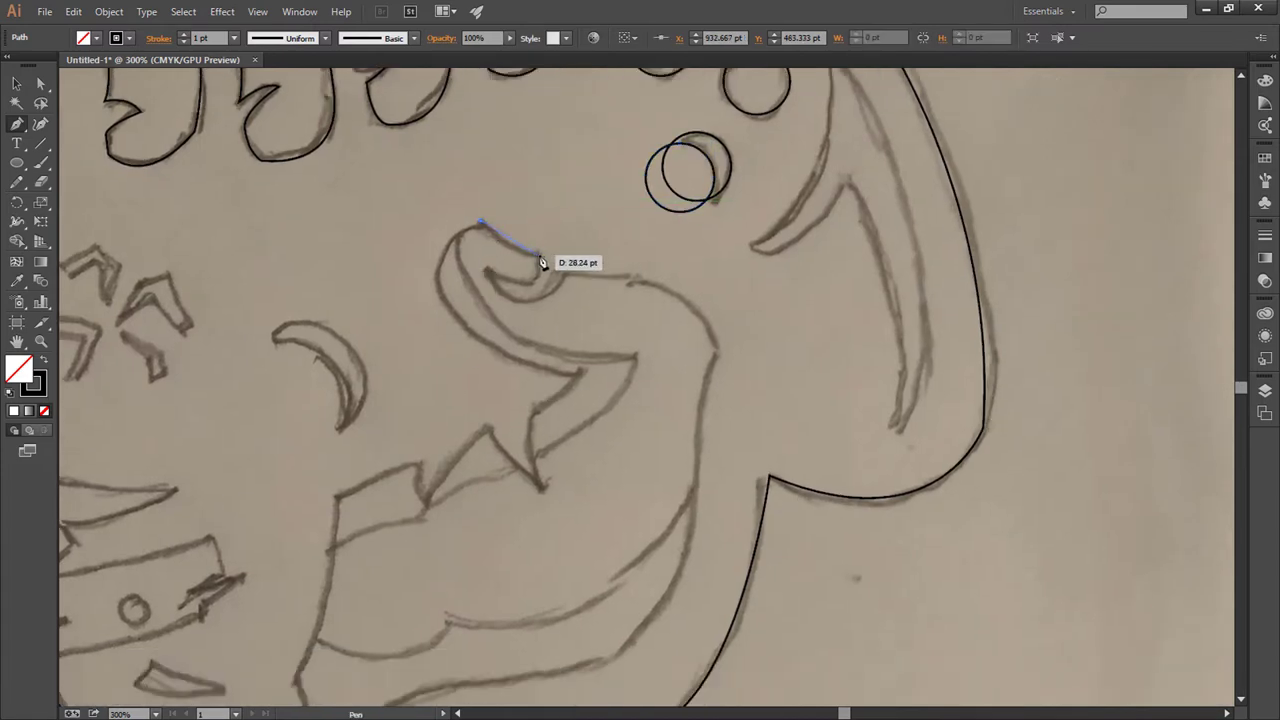
{"action": "left_click", "coordinate": [538, 256]}
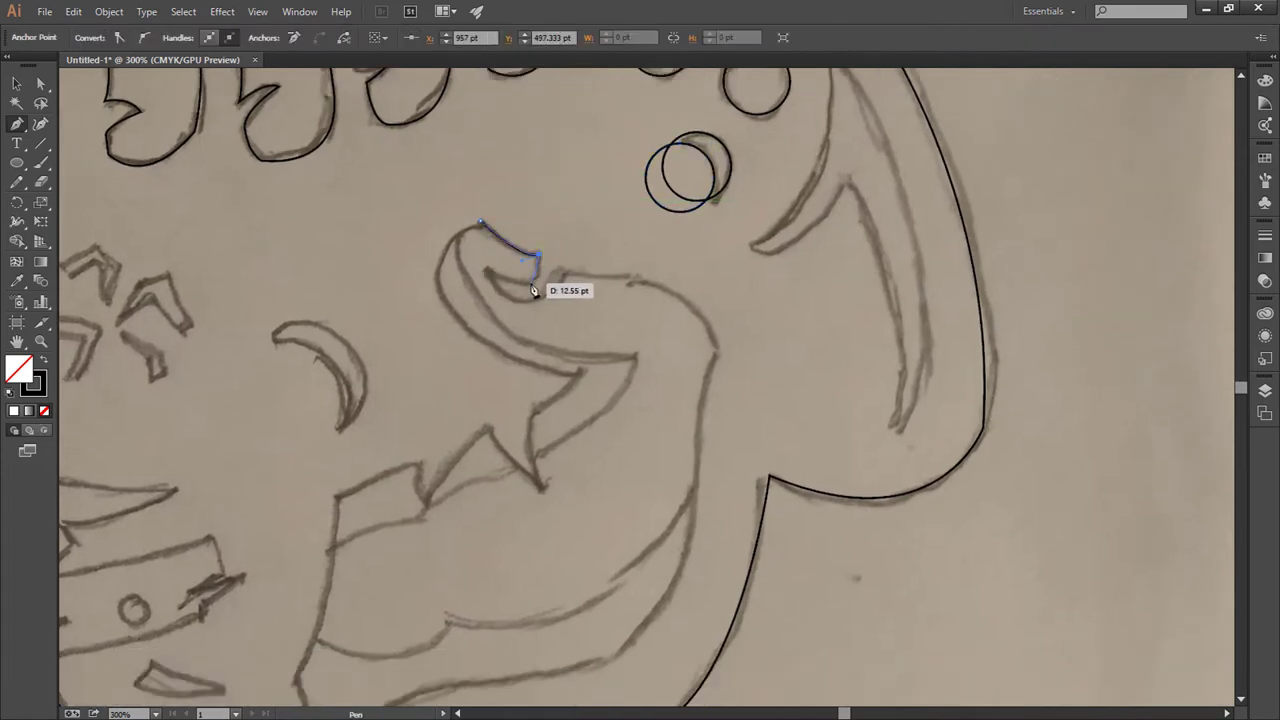
{"action": "left_click_drag", "start_coordinate": [527, 286], "coordinate": [486, 272]}
{"action": "left_click", "coordinate": [486, 270]}
{"action": "left_click_drag", "start_coordinate": [566, 277], "coordinate": [593, 268]}
{"action": "left_click", "coordinate": [642, 280]}
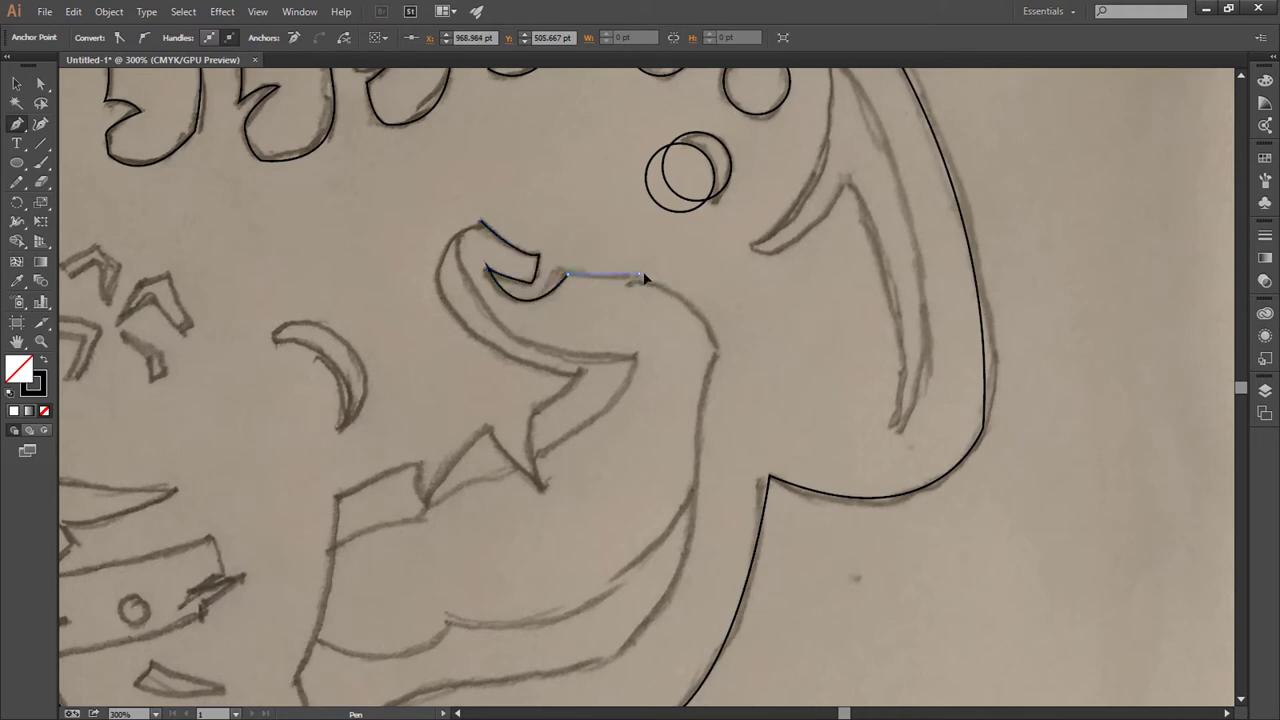
{"action": "left_click", "coordinate": [714, 355]}
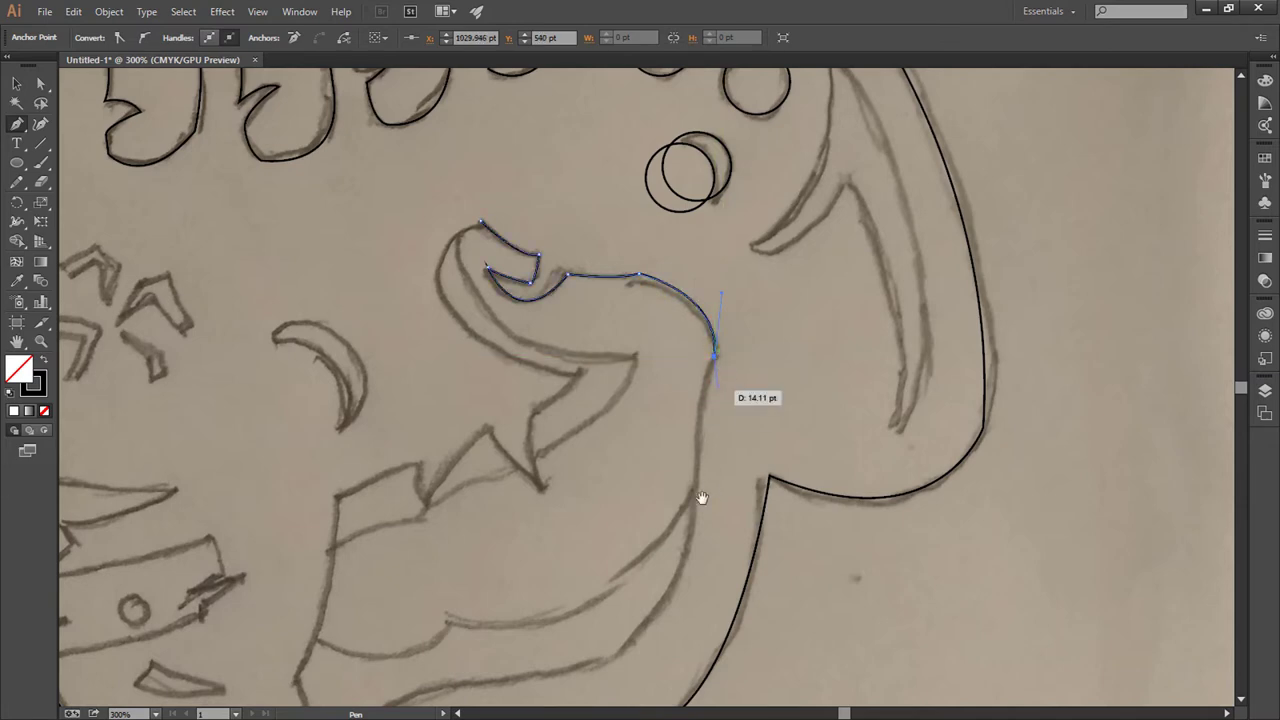
Step: Continue the outline down the thumb's right side and around the finger tip to the bottom
{"action": "mouse_move", "coordinate": [693, 535]}
{"action": "left_mouse_down"}
{"action": "mouse_move", "coordinate": [743, 335]}
{"action": "mouse_move", "coordinate": [739, 425]}
{"action": "left_mouse_up"}
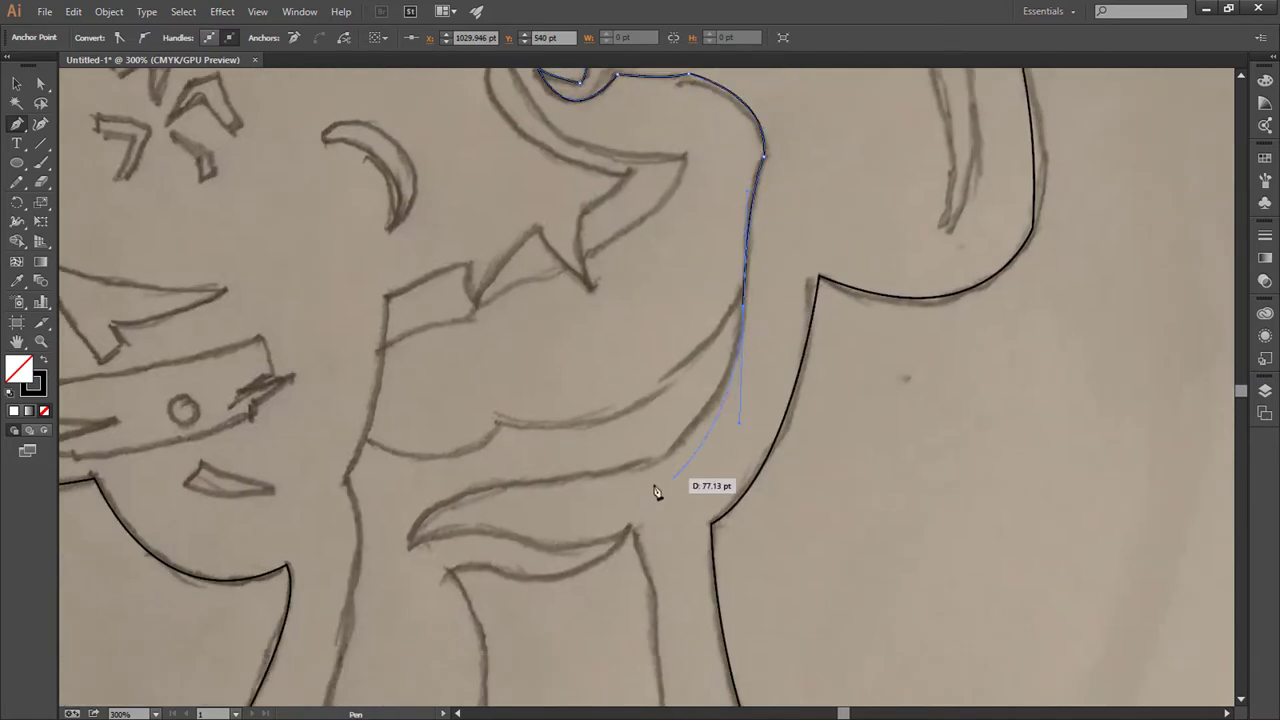
{"action": "mouse_move", "coordinate": [655, 460]}
{"action": "left_mouse_down"}
{"action": "mouse_move", "coordinate": [527, 497]}
{"action": "mouse_move", "coordinate": [362, 488]}
{"action": "left_mouse_up"}
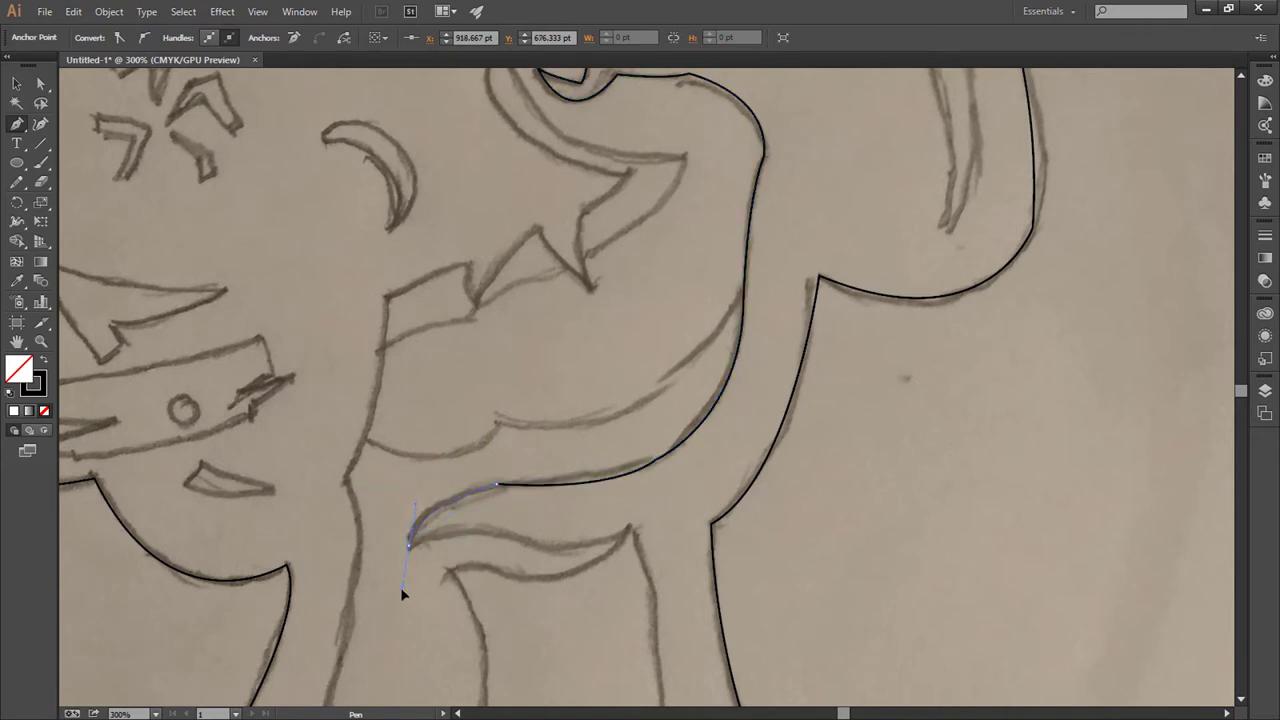
{"action": "left_click_drag", "start_coordinate": [409, 545], "coordinate": [520, 541]}
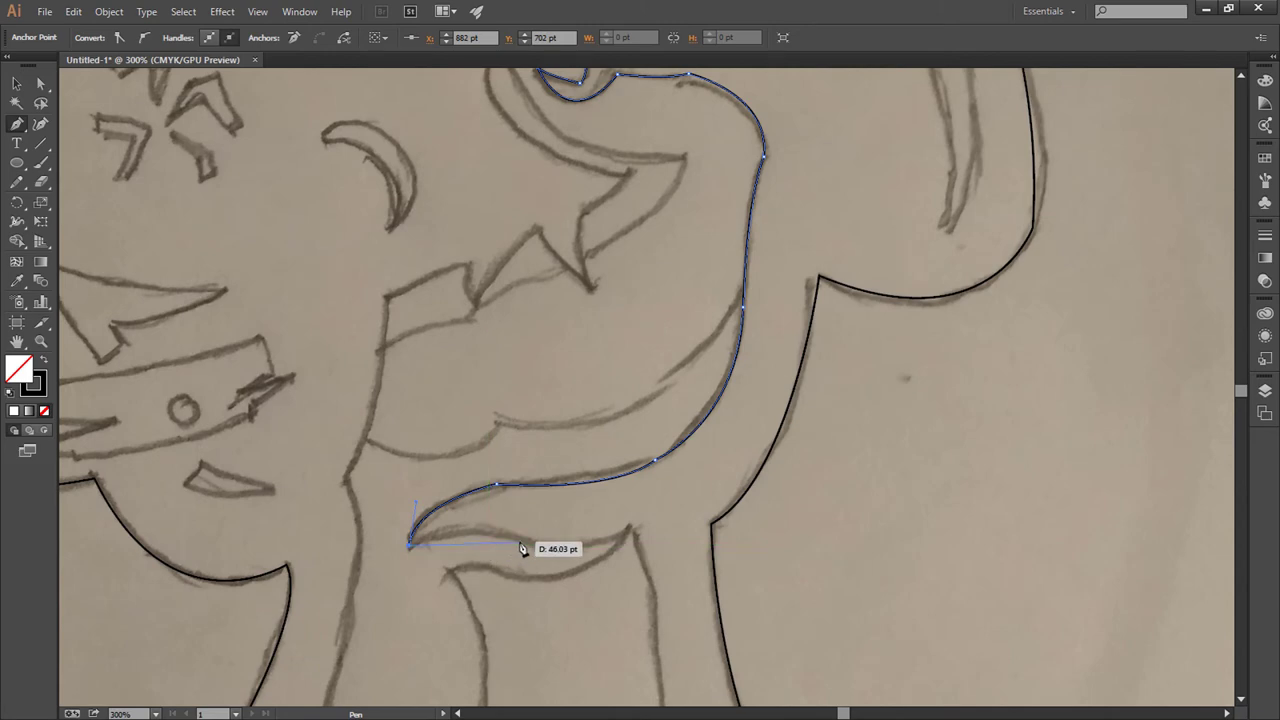
{"action": "left_click", "coordinate": [630, 527]}
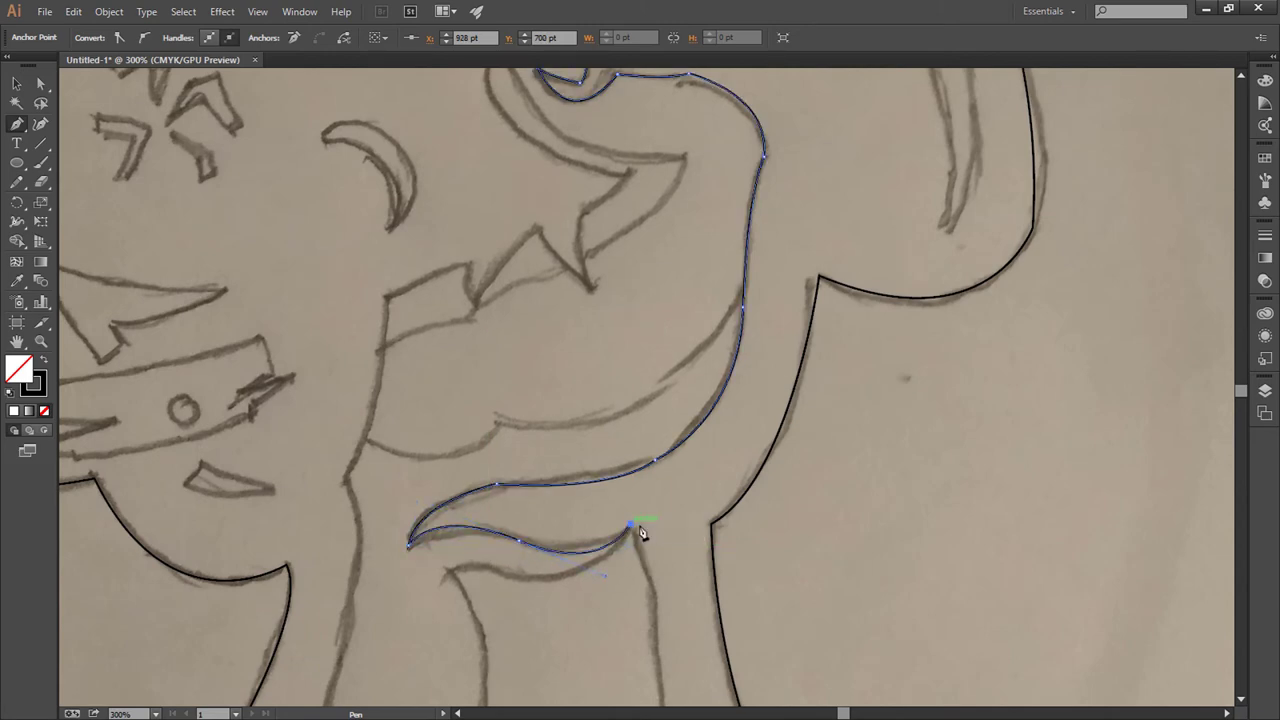
{"action": "scroll", "coordinate": [640, 530], "scroll_direction": "down", "scroll_amount": 2}
{"action": "scroll", "coordinate": [657, 500], "scroll_direction": "down", "scroll_amount": 1}
{"action": "scroll", "coordinate": [670, 515], "scroll_direction": "down", "scroll_amount": 3}
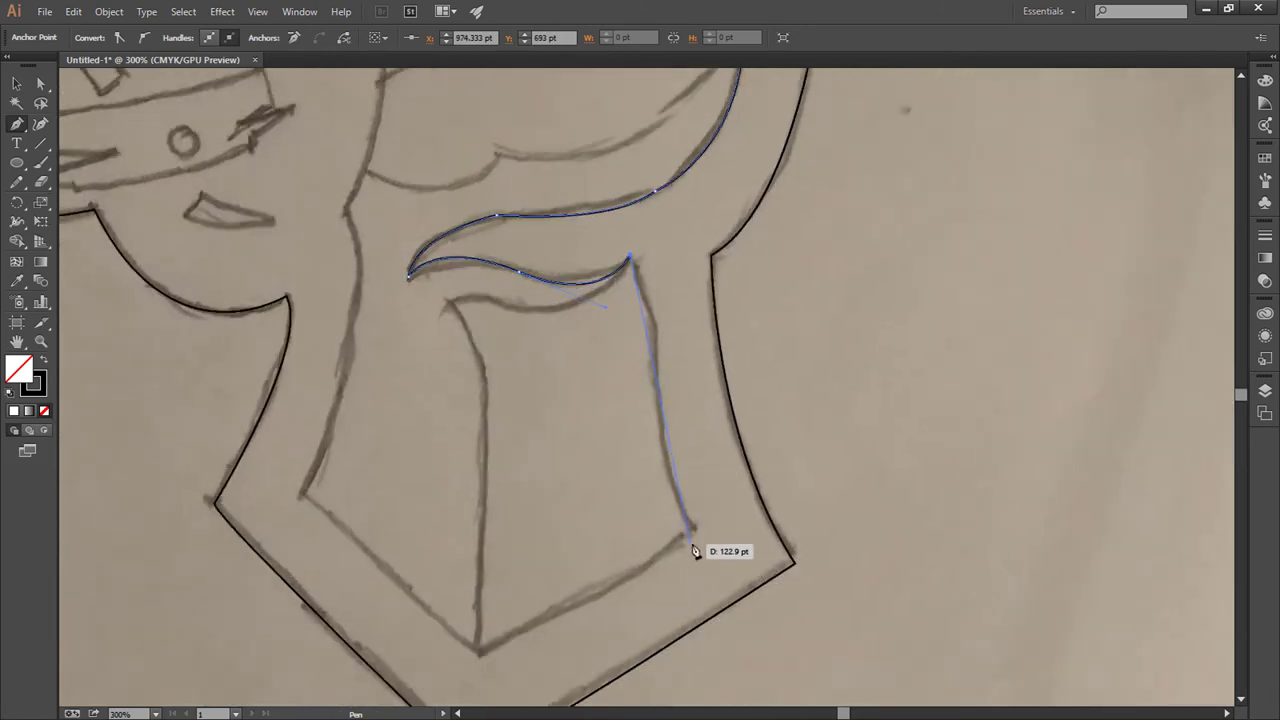
{"action": "left_click", "coordinate": [653, 322]}
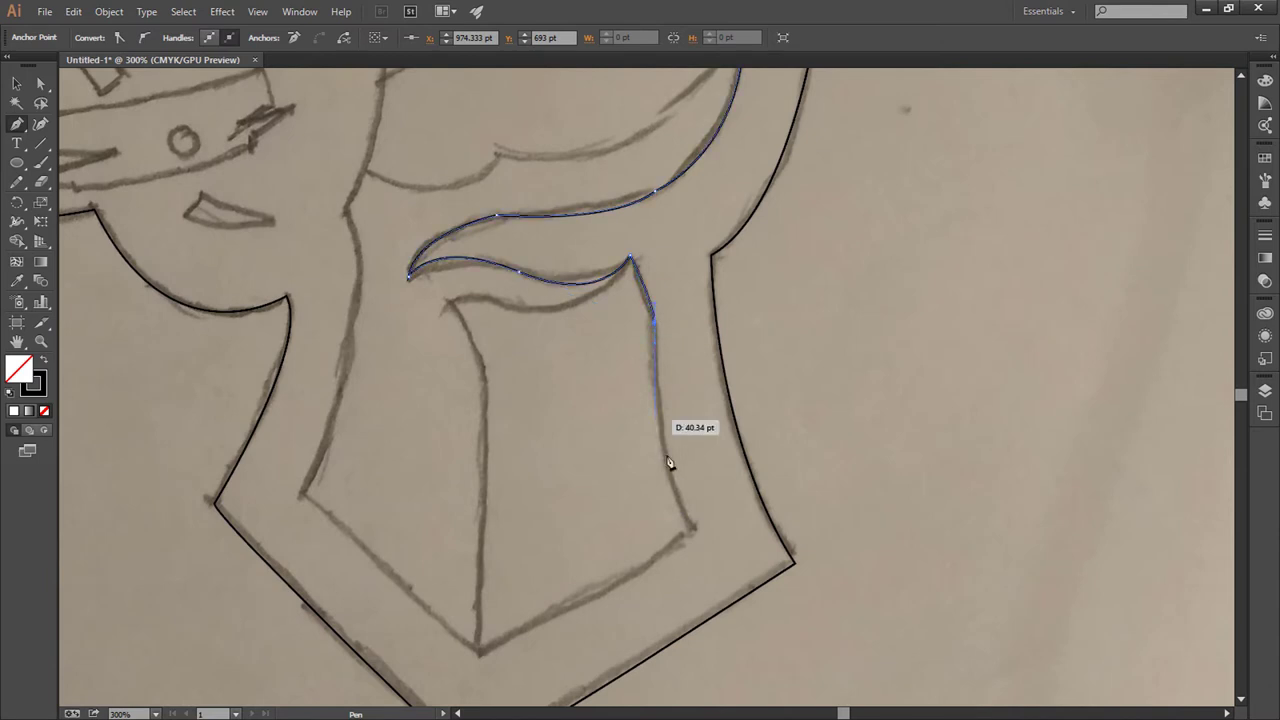
{"action": "left_click_drag", "start_coordinate": [693, 527], "coordinate": [727, 575]}
{"action": "left_click", "coordinate": [693, 527]}
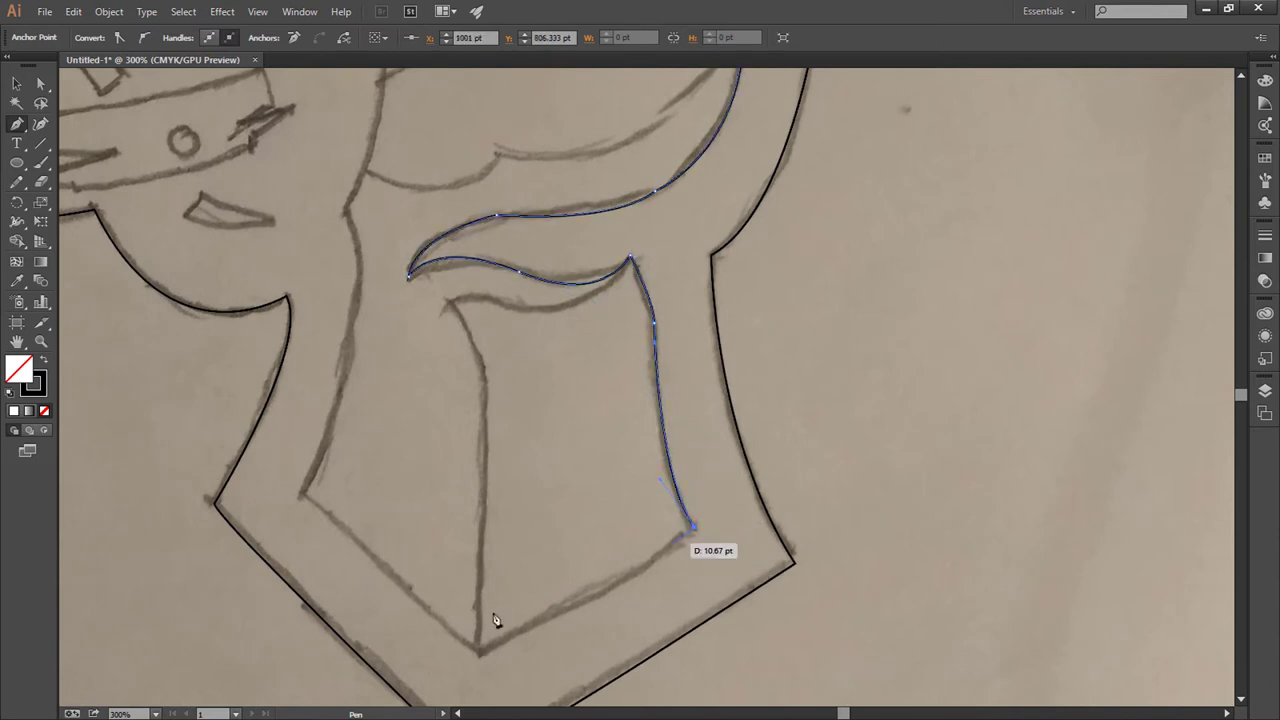
{"action": "left_click", "coordinate": [480, 650]}
Step: Trace up the shape's left edge, redoing a misplaced point and flattening its curve
{"action": "left_click", "coordinate": [303, 503]}
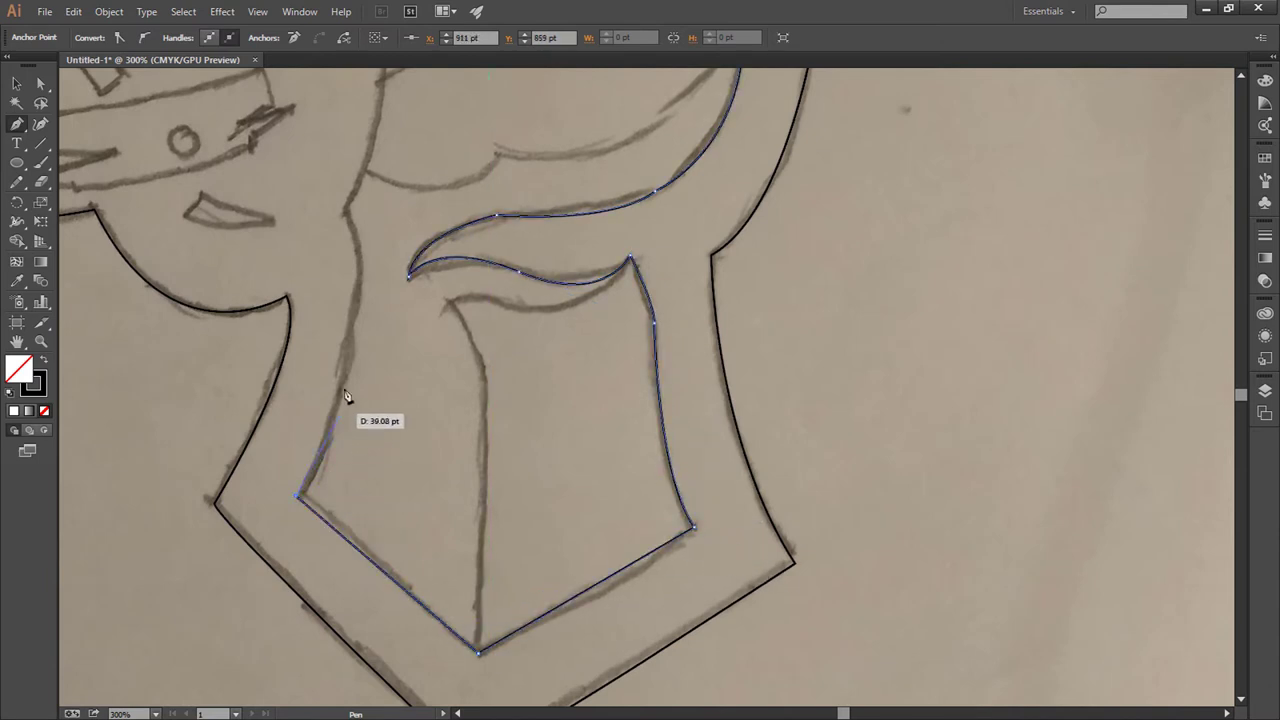
{"action": "key", "text": "ctrl+z"}
{"action": "left_click", "coordinate": [305, 502]}
{"action": "scroll", "coordinate": [509, 586], "scroll_direction": "up", "scroll_amount": 5}
{"action": "scroll", "coordinate": [509, 586], "scroll_direction": "left", "scroll_amount": 3}
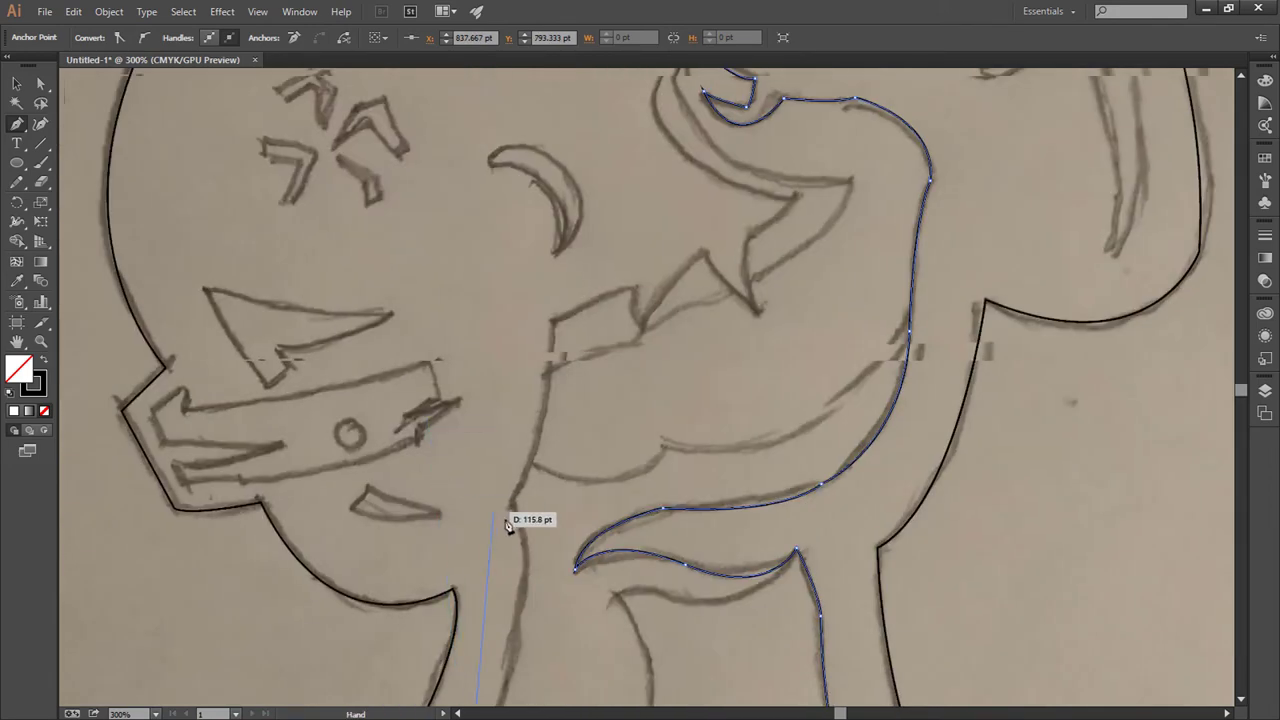
{"action": "left_click", "coordinate": [510, 508]}
{"action": "left_click_drag", "start_coordinate": [477, 344], "coordinate": [445, 392]}
{"action": "scroll", "coordinate": [609, 351], "scroll_direction": "down", "scroll_amount": 5}
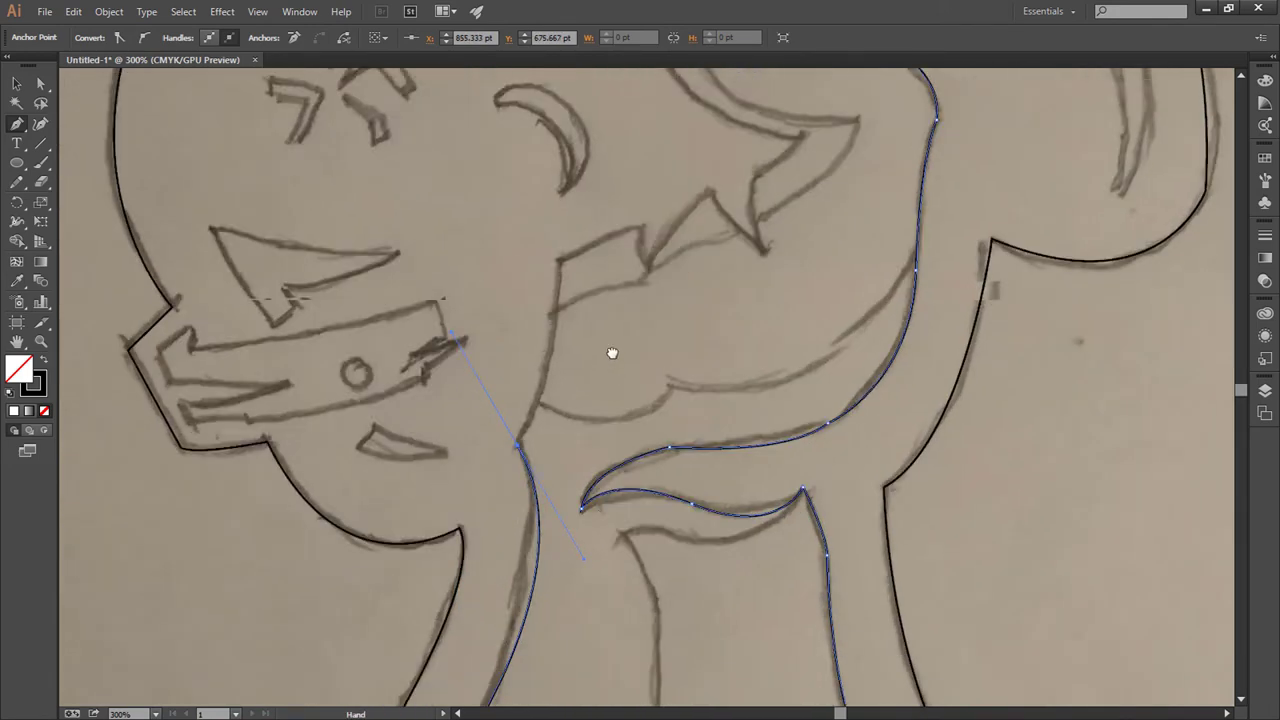
{"action": "left_click_drag", "start_coordinate": [543, 283], "coordinate": [598, 293]}
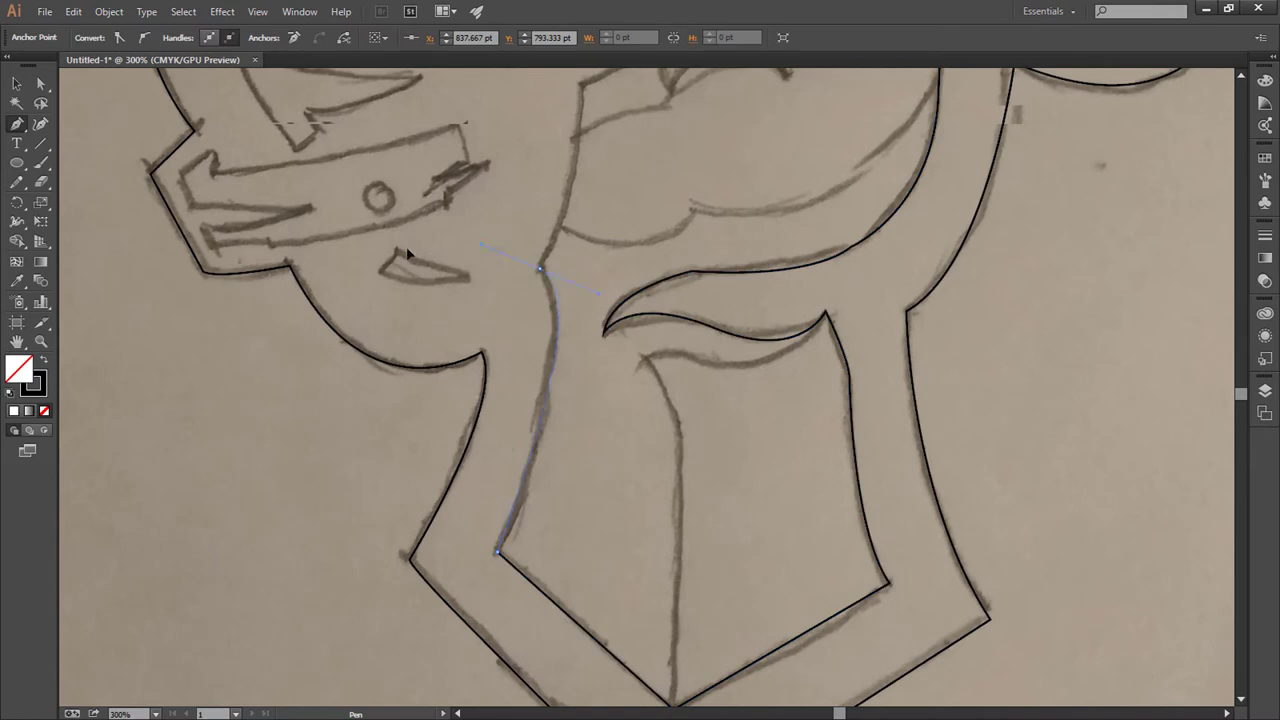
{"action": "scroll", "coordinate": [489, 197], "scroll_direction": "up", "scroll_amount": 4}
{"action": "scroll", "coordinate": [548, 572], "scroll_direction": "up", "scroll_amount": 2}
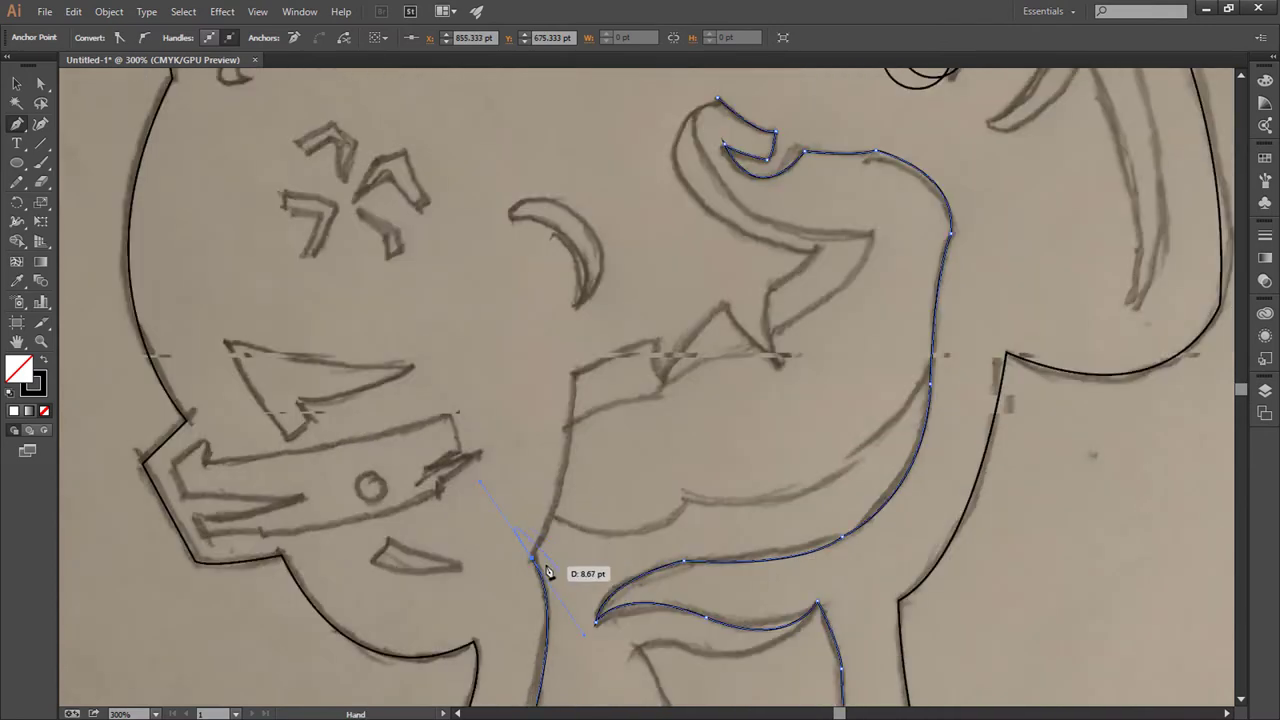
Step: Follow the jagged edge and notch upward, closing the thumb outline at its start point
{"action": "mouse_move", "coordinate": [571, 373]}
{"action": "left_mouse_down"}
{"action": "mouse_move", "coordinate": [561, 337]}
{"action": "mouse_move", "coordinate": [569, 379]}
{"action": "left_mouse_up"}
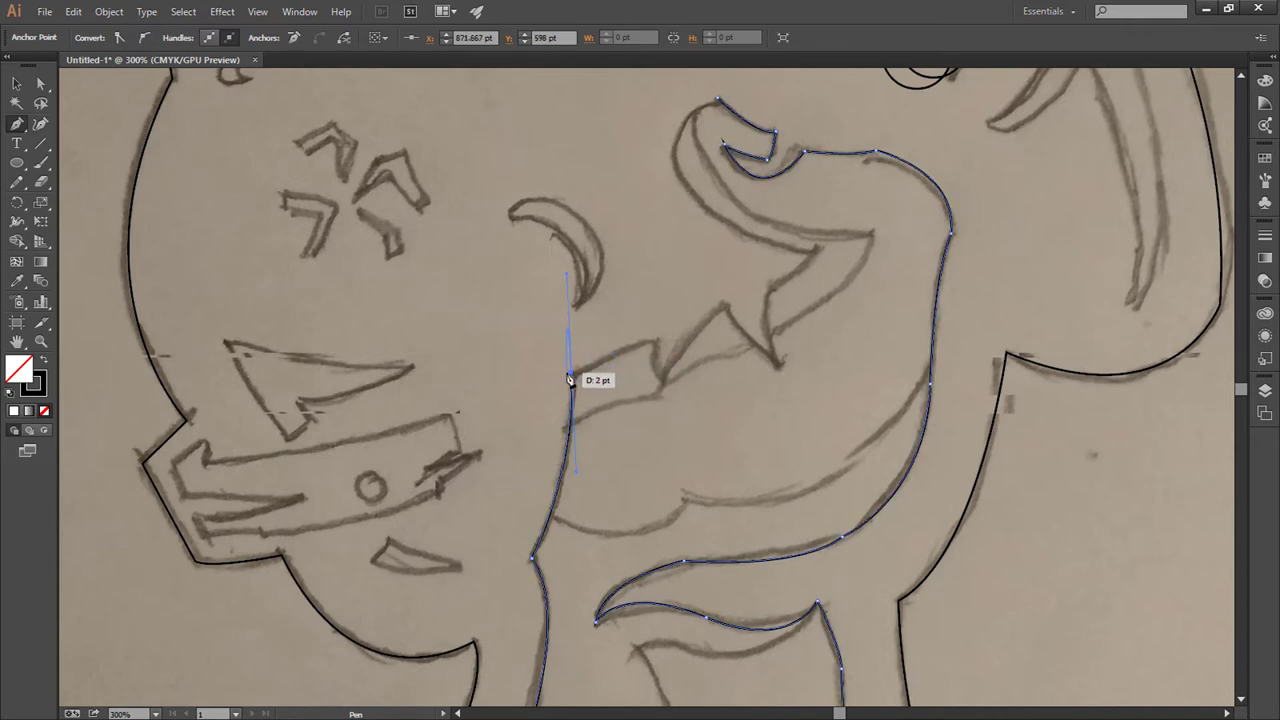
{"action": "left_click_drag", "start_coordinate": [653, 340], "coordinate": [735, 315]}
{"action": "left_click_drag", "start_coordinate": [780, 364], "coordinate": [786, 366]}
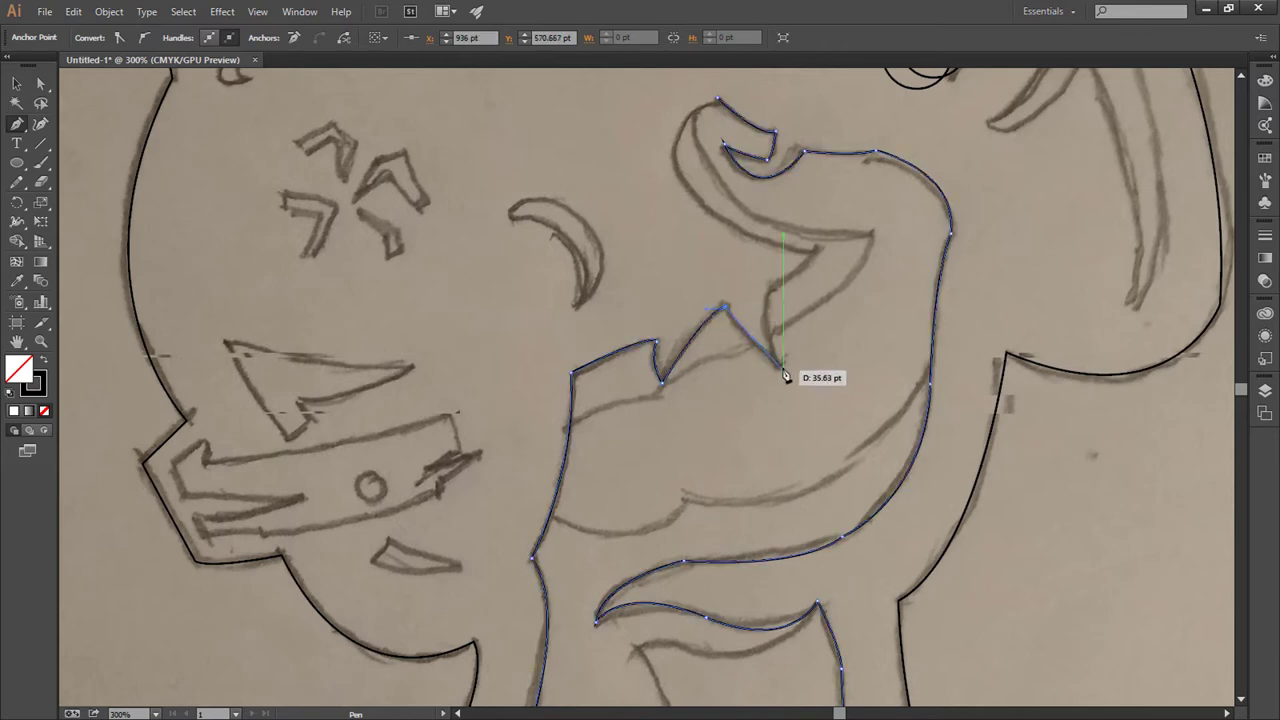
{"action": "left_click_drag", "start_coordinate": [768, 288], "coordinate": [787, 255]}
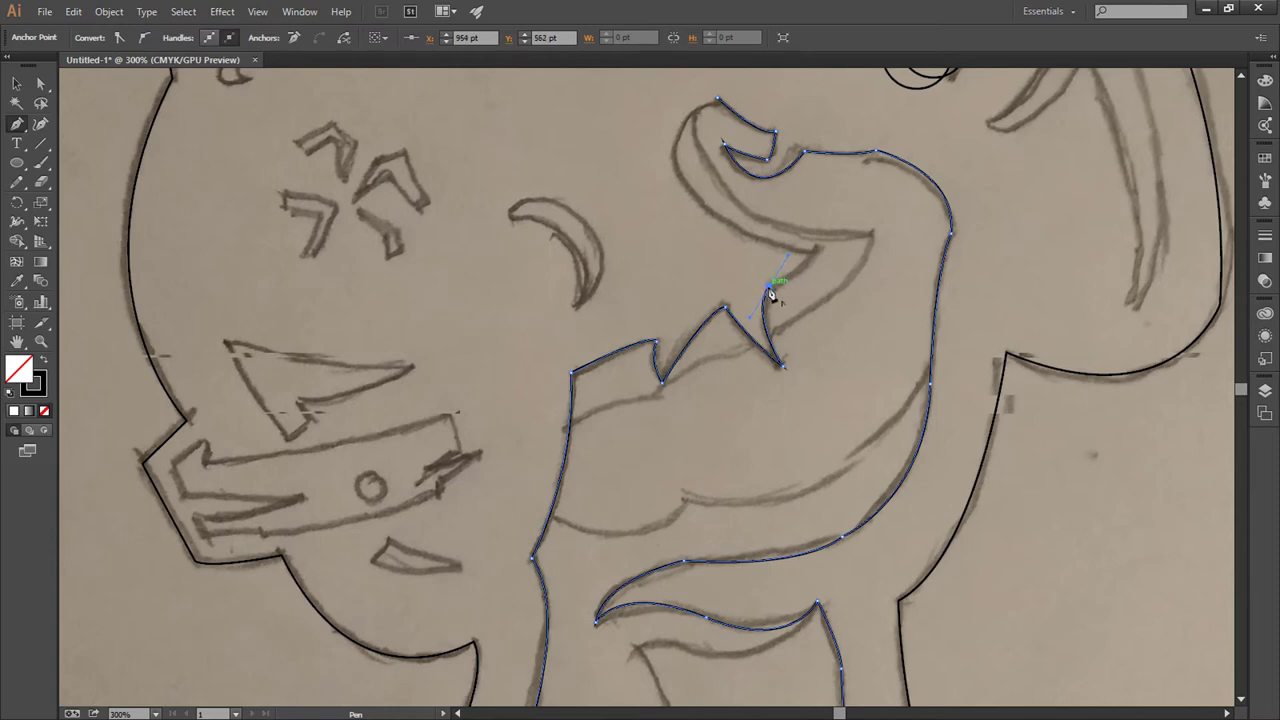
{"action": "left_click", "coordinate": [816, 248]}
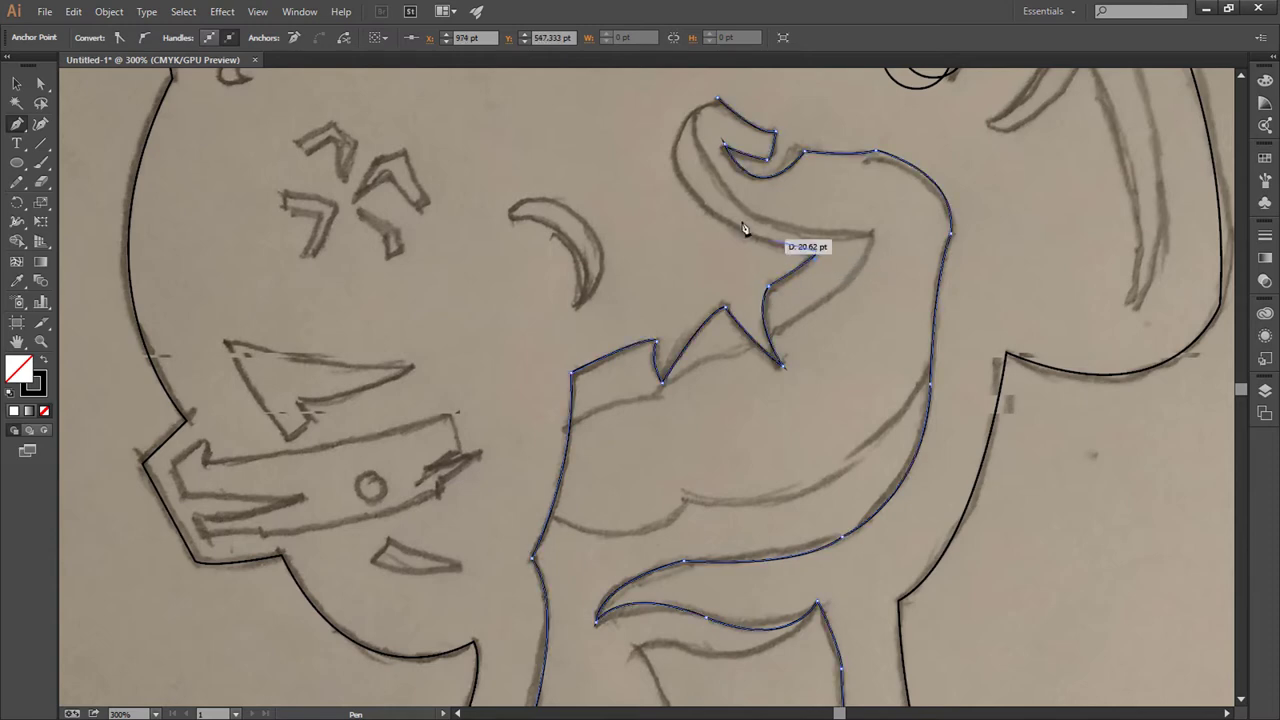
{"action": "left_click_drag", "start_coordinate": [692, 116], "coordinate": [700, 98]}
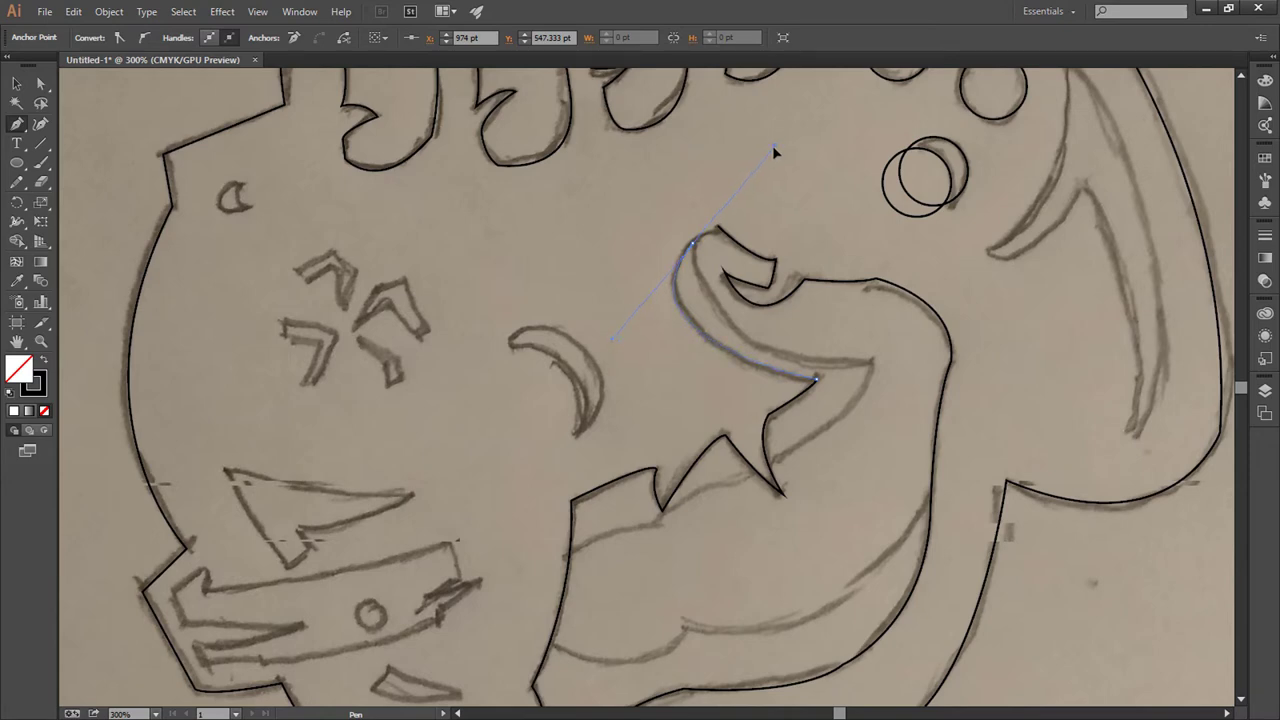
{"action": "mouse_move", "coordinate": [717, 227]}
{"action": "left_mouse_down"}
{"action": "mouse_move", "coordinate": [699, 248]}
{"action": "mouse_move", "coordinate": [743, 230]}
{"action": "left_mouse_up"}
{"action": "left_click", "coordinate": [729, 229]}
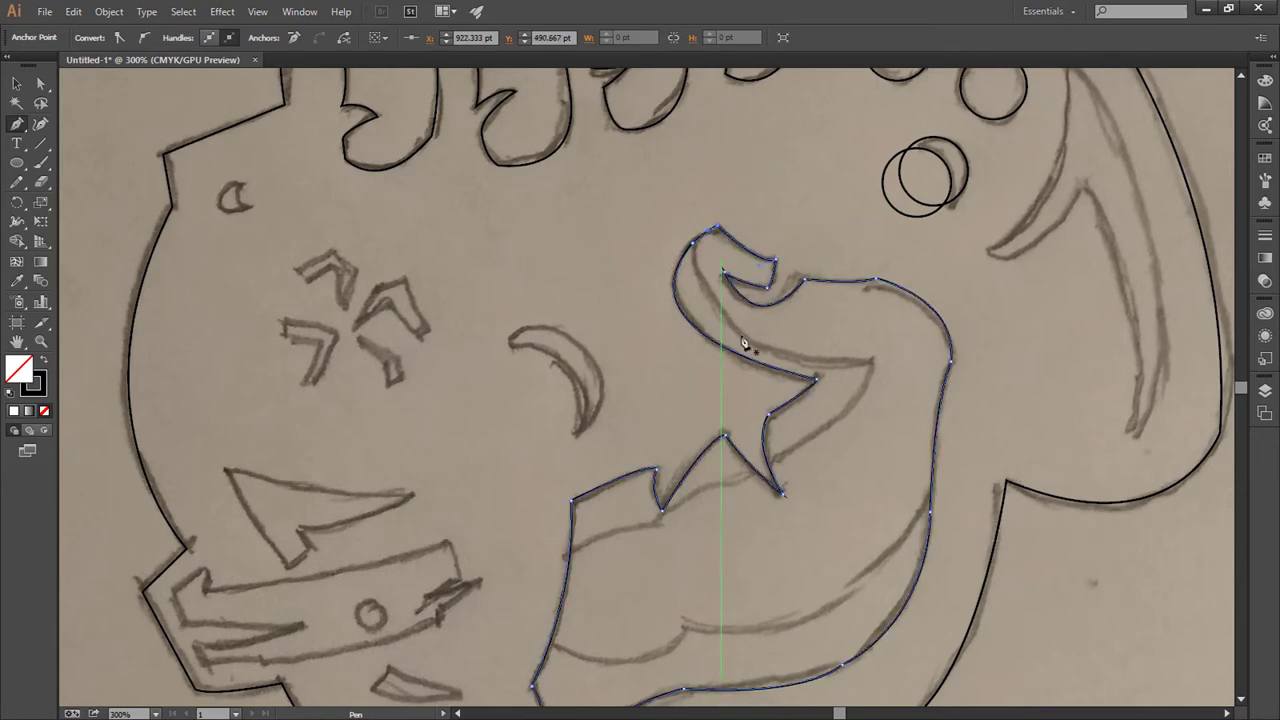
{"action": "left_click_drag", "start_coordinate": [777, 341], "coordinate": [743, 293]}
Step: Outline the top-left burst mark as a closed Pen path
{"action": "left_click", "coordinate": [16, 83]}
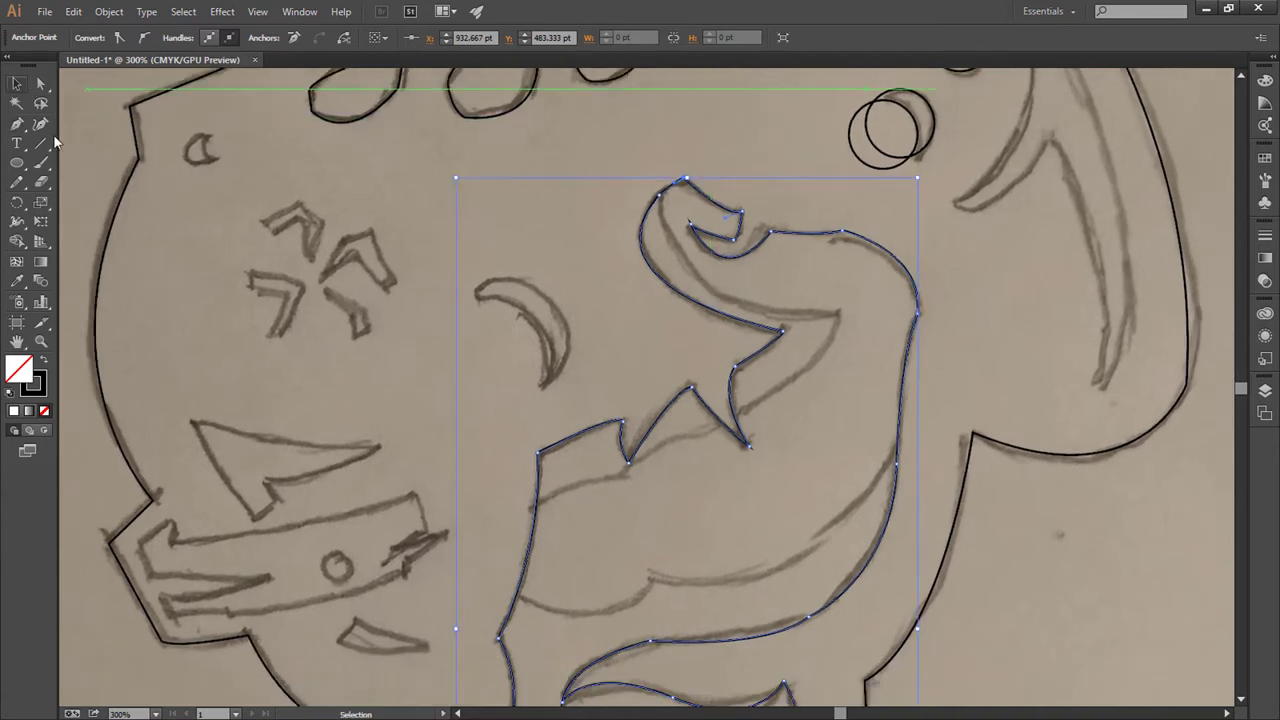
{"action": "scroll", "coordinate": [349, 300], "scroll_direction": "up", "scroll_amount": 1}
{"action": "scroll", "coordinate": [365, 300], "scroll_direction": "up", "scroll_amount": 1}
{"action": "left_click_drag", "start_coordinate": [365, 300], "coordinate": [492, 460]}
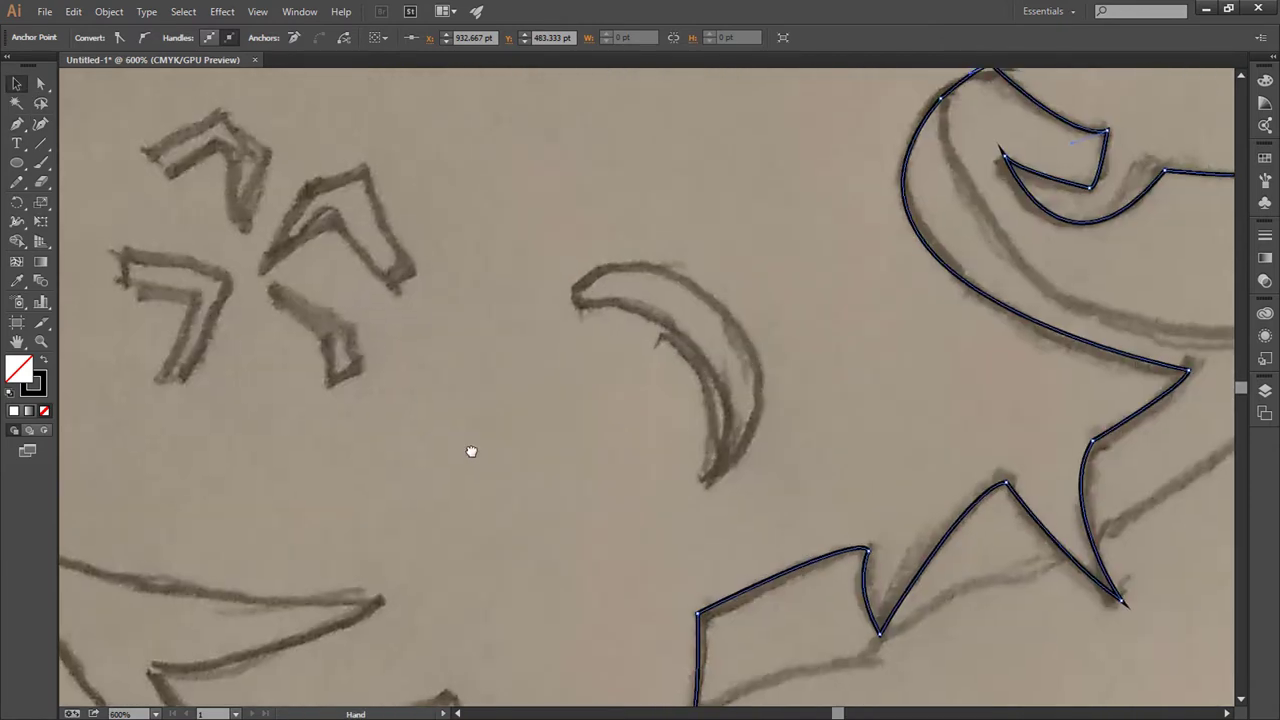
{"action": "key", "text": "p"}
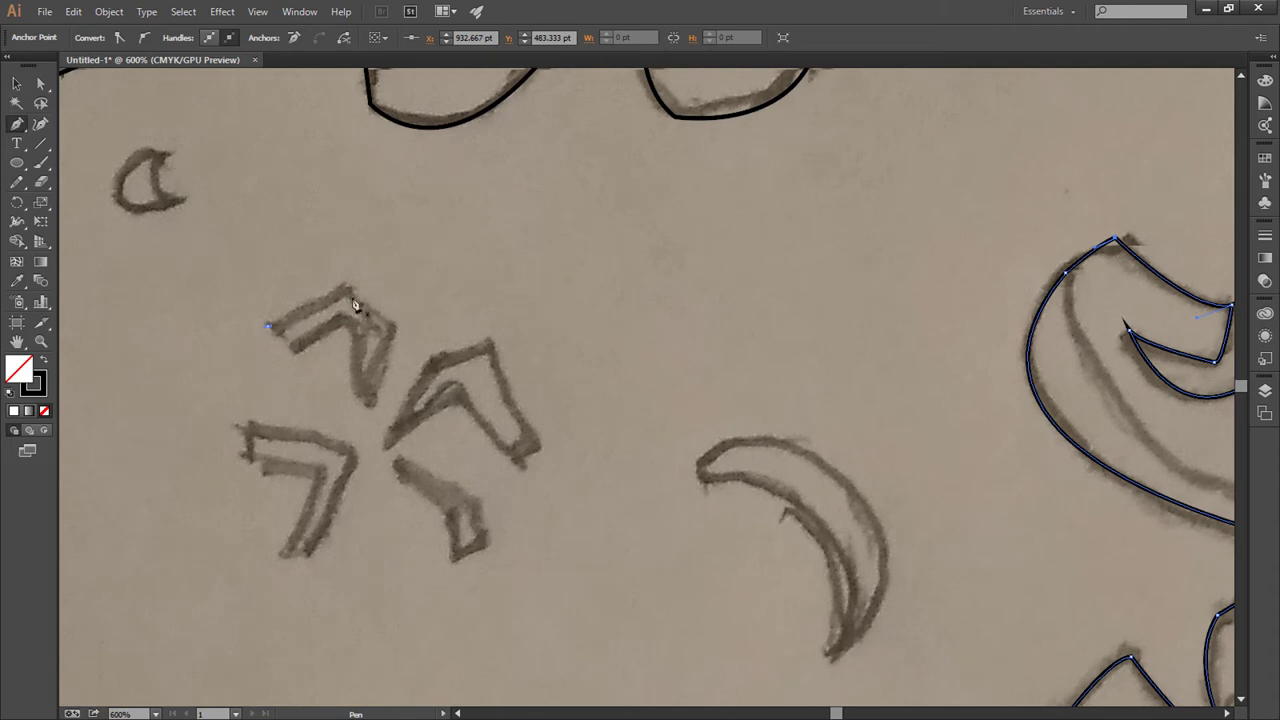
{"action": "left_click", "coordinate": [345, 291]}
{"action": "left_click", "coordinate": [381, 302]}
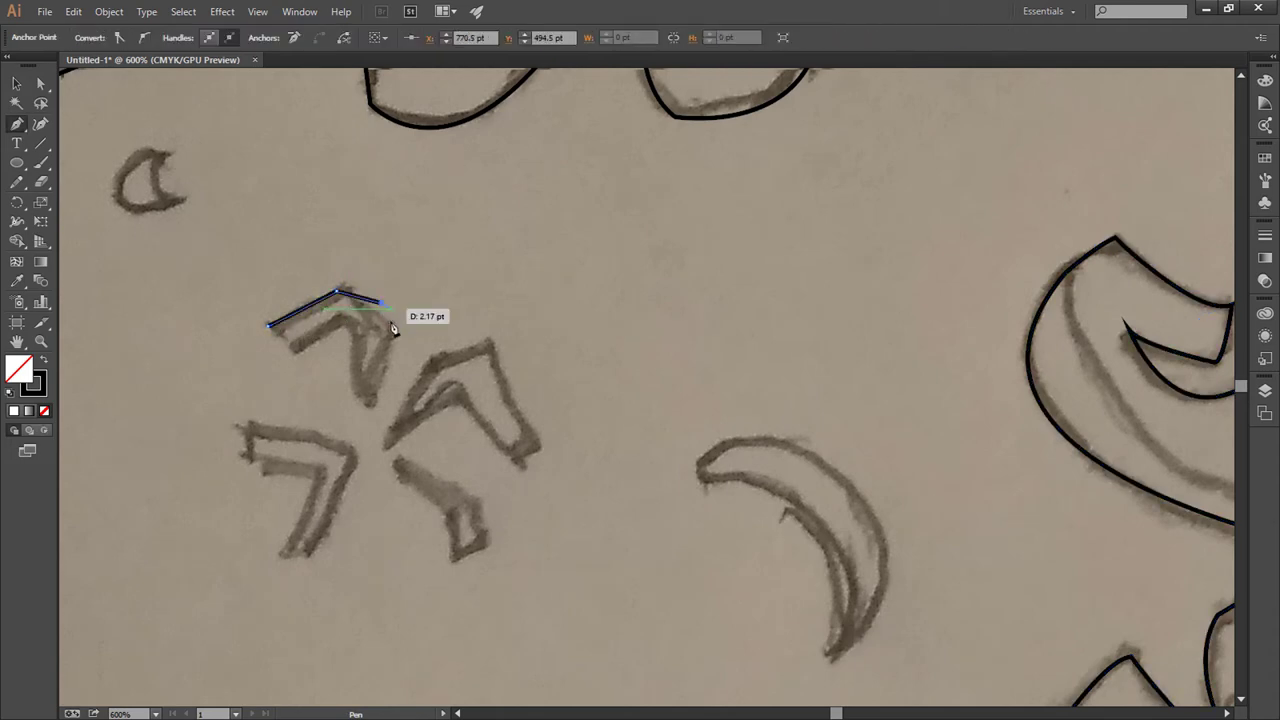
{"action": "left_click", "coordinate": [370, 405]}
{"action": "left_click", "coordinate": [359, 337]}
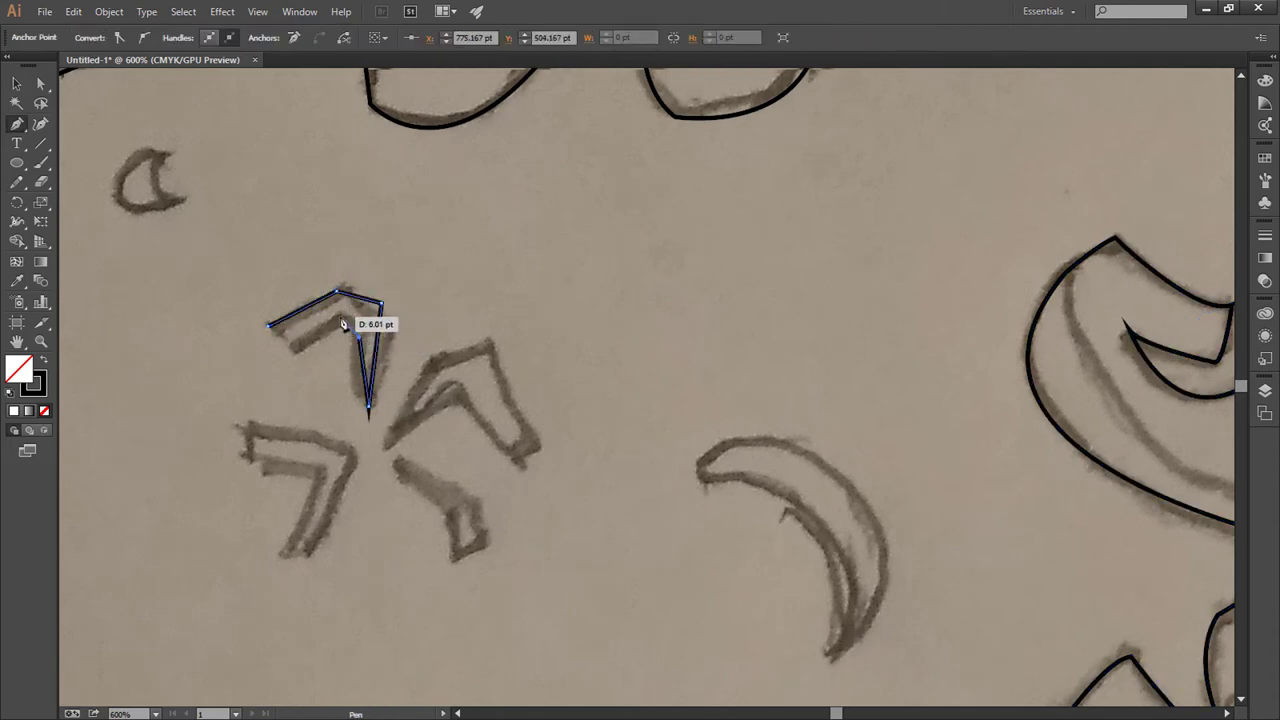
{"action": "left_click", "coordinate": [334, 320]}
{"action": "left_click", "coordinate": [292, 348]}
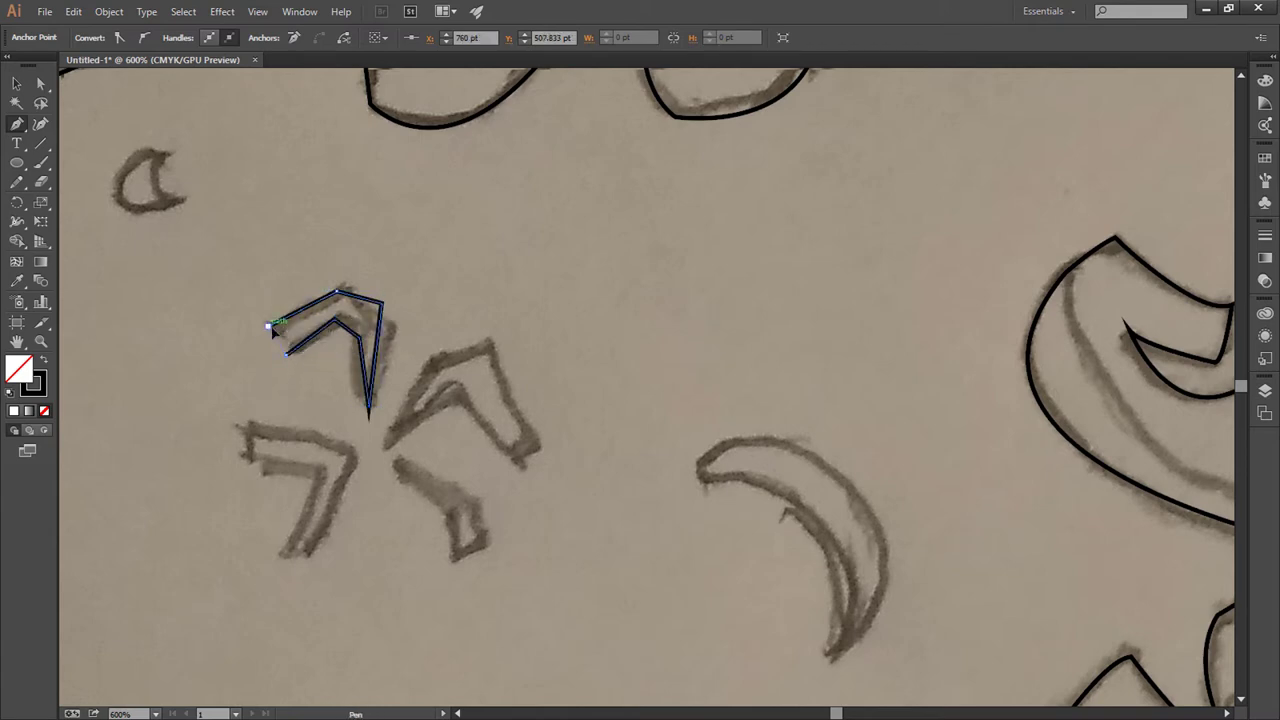
Step: Outline the upper-right burst mark as a closed path
{"action": "left_click", "coordinate": [382, 444]}
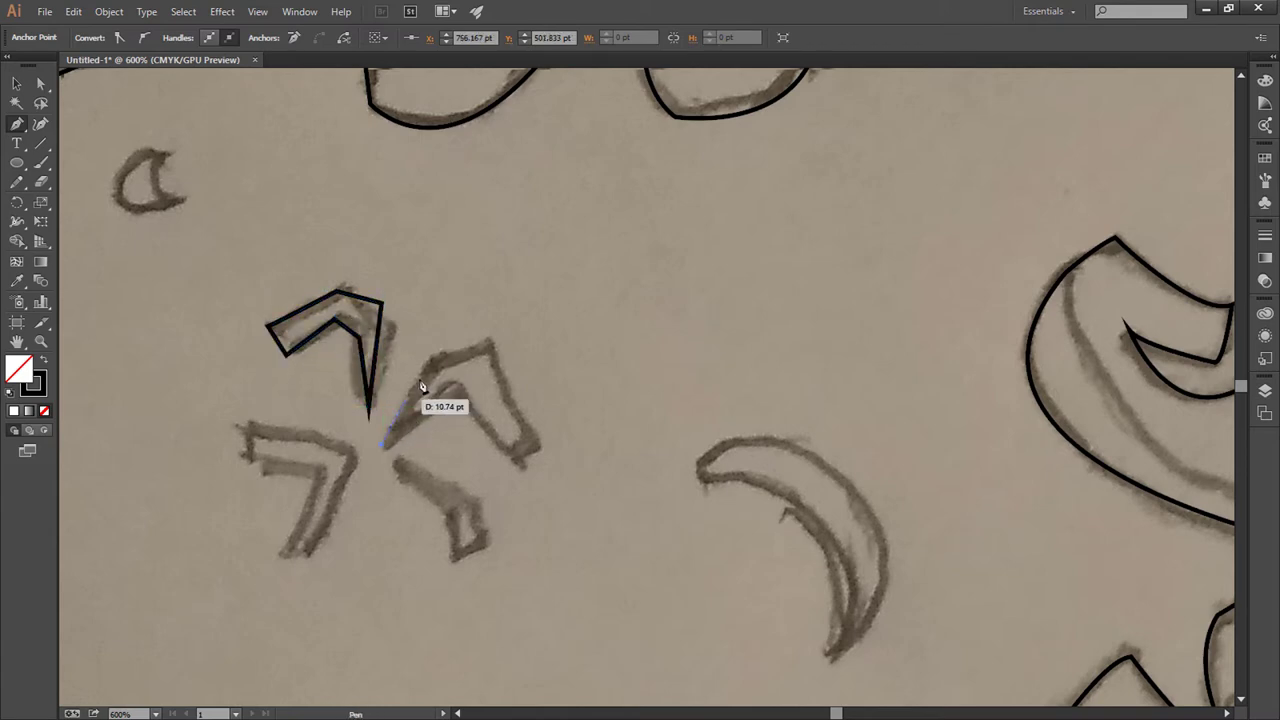
{"action": "left_click", "coordinate": [429, 358]}
{"action": "left_click", "coordinate": [493, 354]}
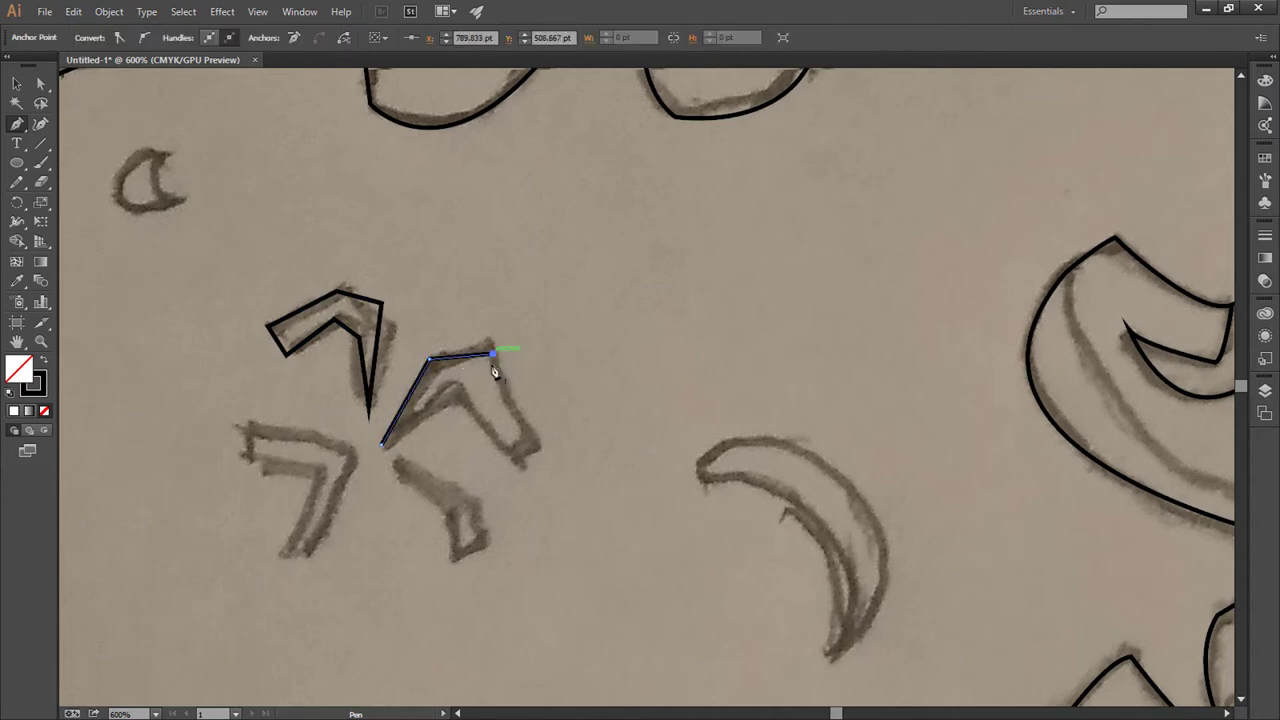
{"action": "left_click", "coordinate": [535, 442]}
{"action": "left_click", "coordinate": [531, 443], "text": "ctrl"}
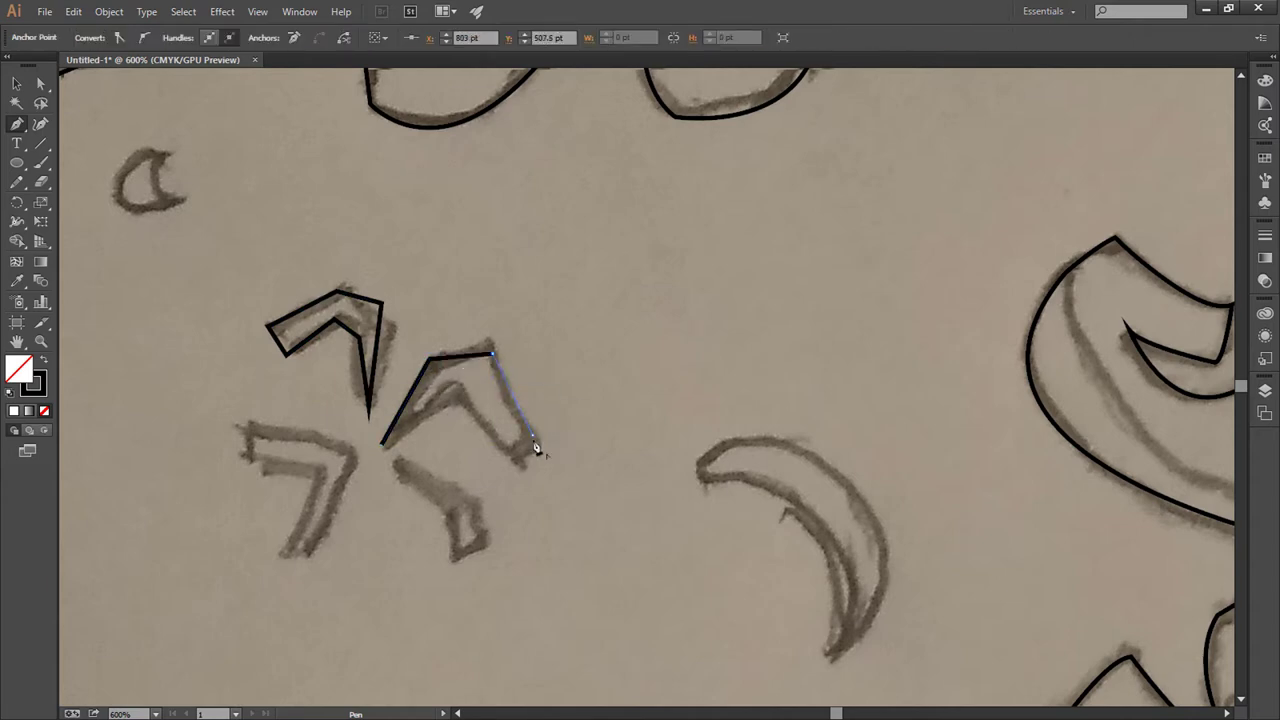
{"action": "left_click", "coordinate": [460, 400]}
{"action": "left_click", "coordinate": [436, 399]}
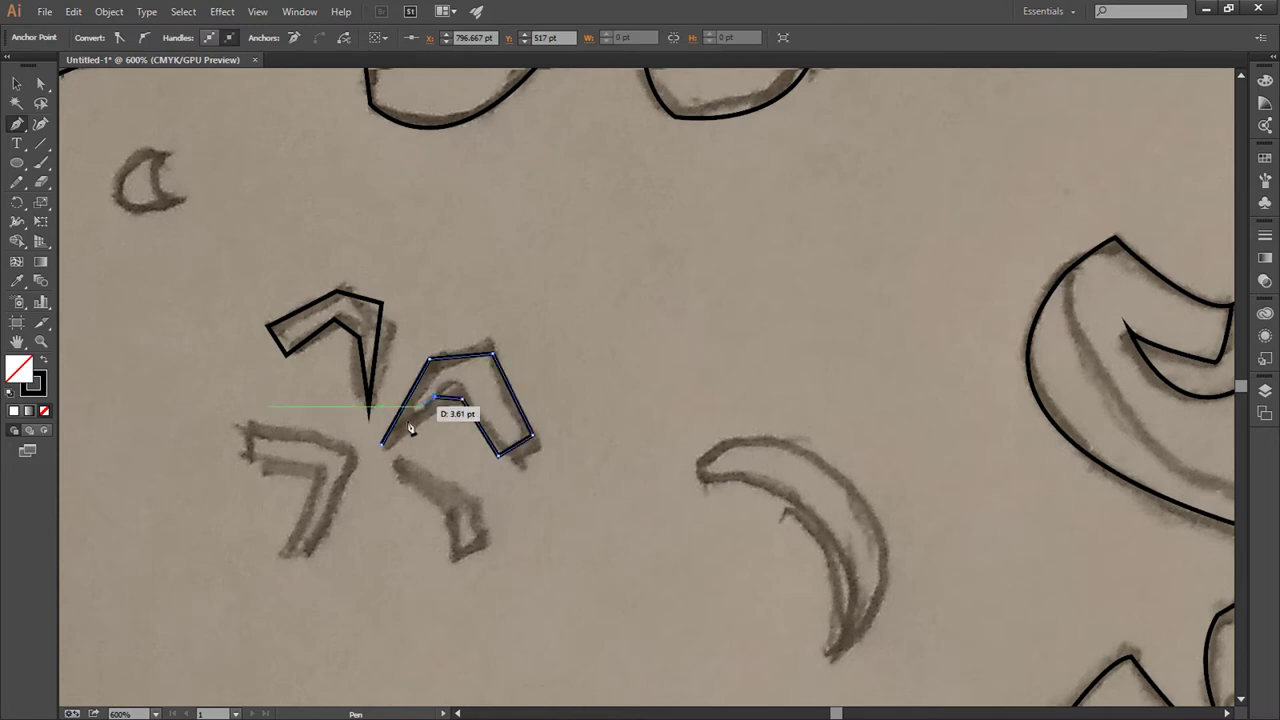
{"action": "left_click", "coordinate": [381, 444]}
Step: Outline the lower-right burst mark as a closed path
{"action": "left_click", "coordinate": [401, 462]}
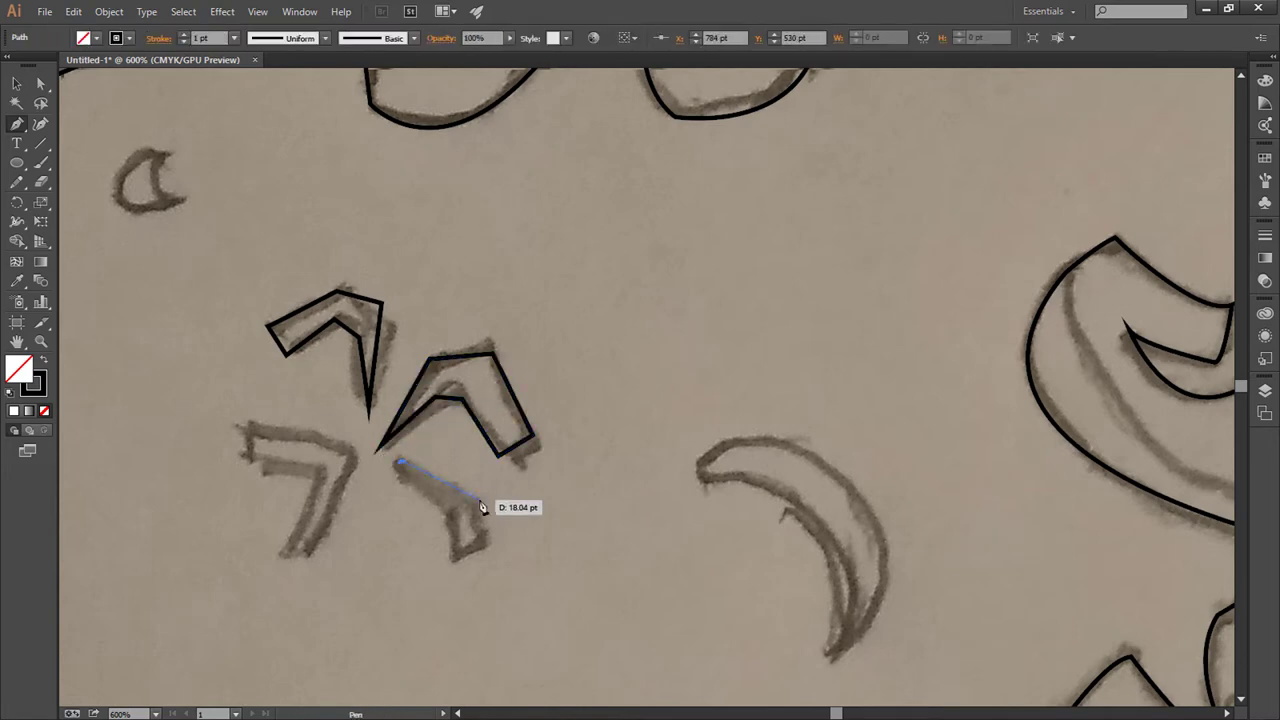
{"action": "left_click", "coordinate": [478, 498]}
{"action": "left_click", "coordinate": [486, 545]}
{"action": "left_click", "coordinate": [448, 559]}
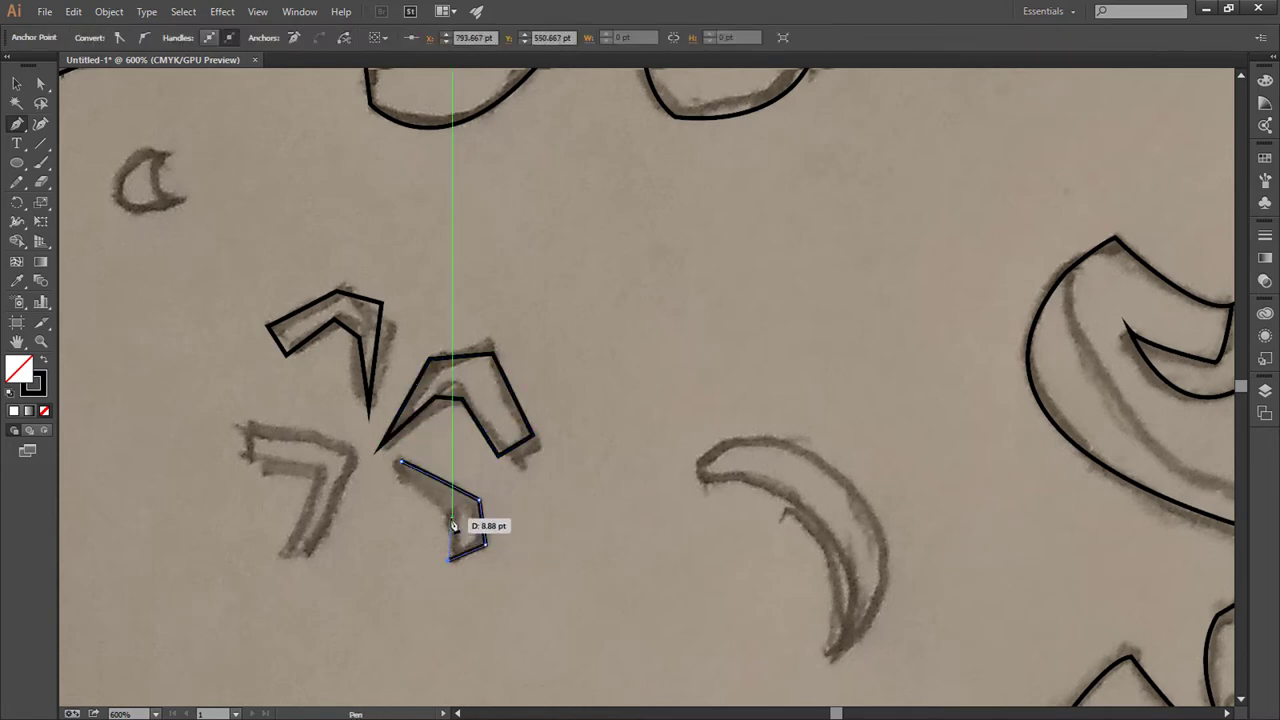
{"action": "left_click", "coordinate": [452, 518]}
{"action": "left_click", "coordinate": [401, 462]}
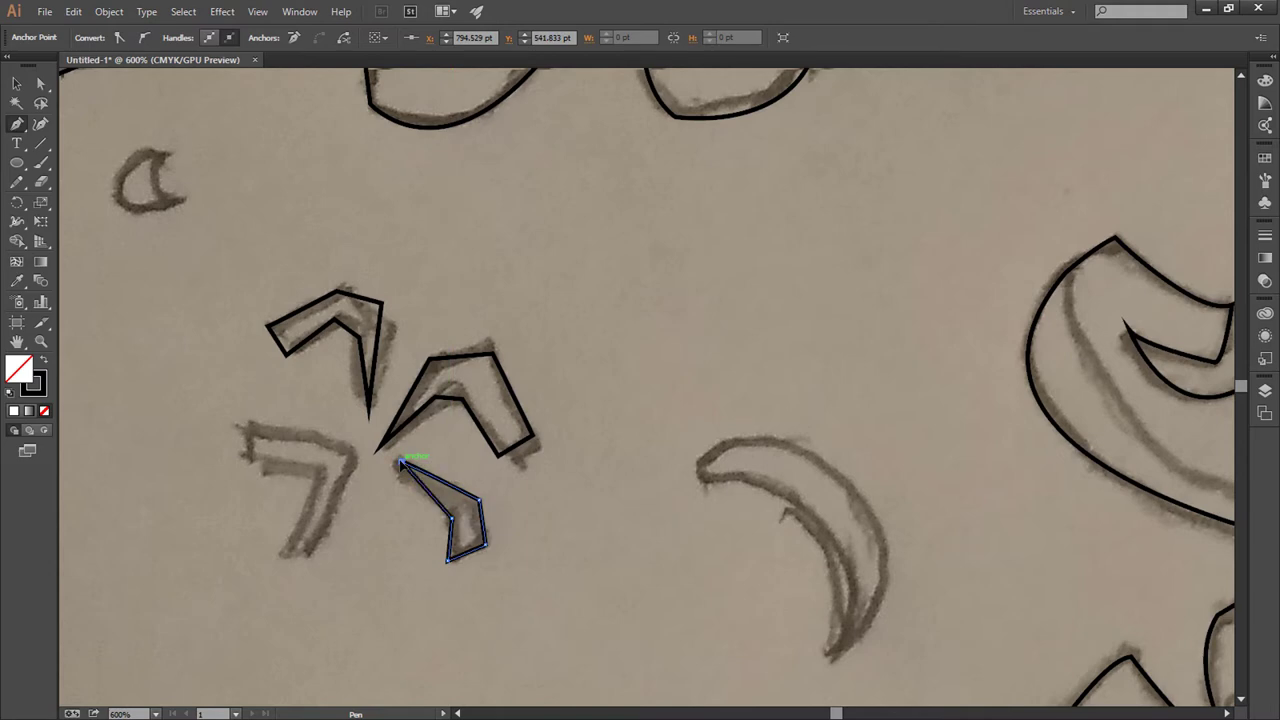
Step: Outline the lower-left burst mark as a closed path
{"action": "left_click", "coordinate": [249, 473]}
{"action": "left_click", "coordinate": [230, 422]}
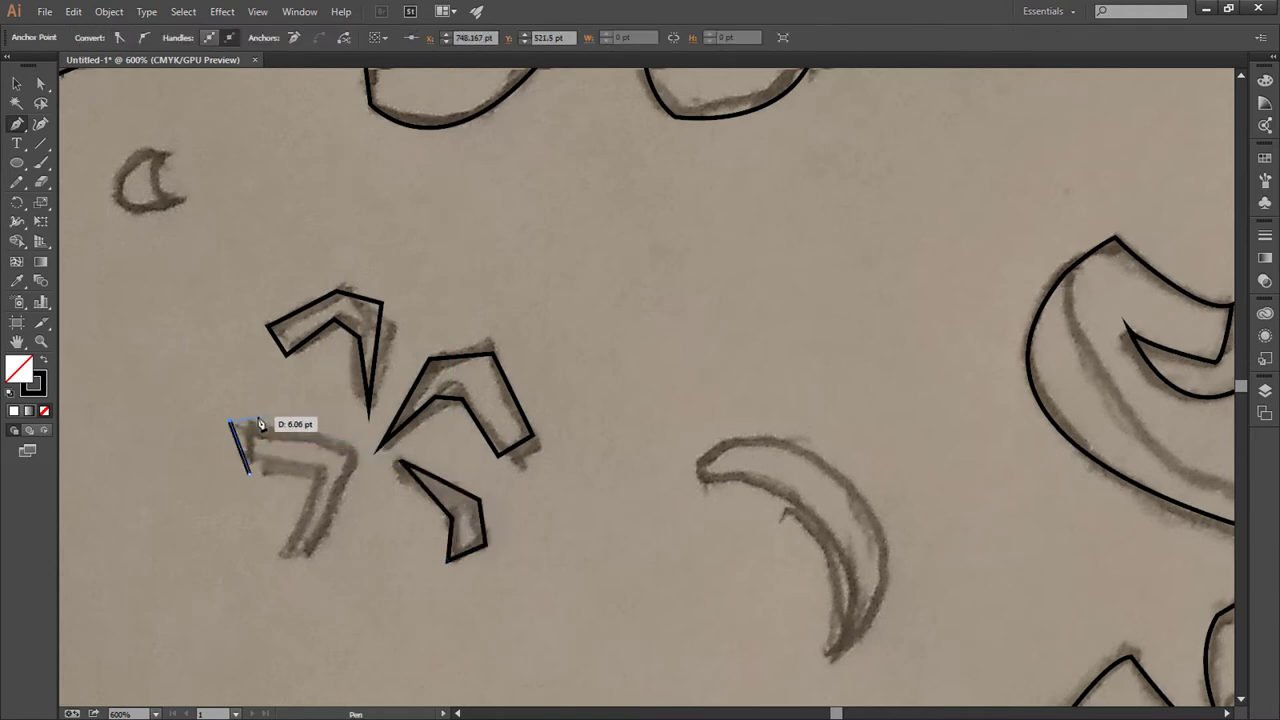
{"action": "left_click", "coordinate": [360, 452]}
{"action": "left_click", "coordinate": [308, 553]}
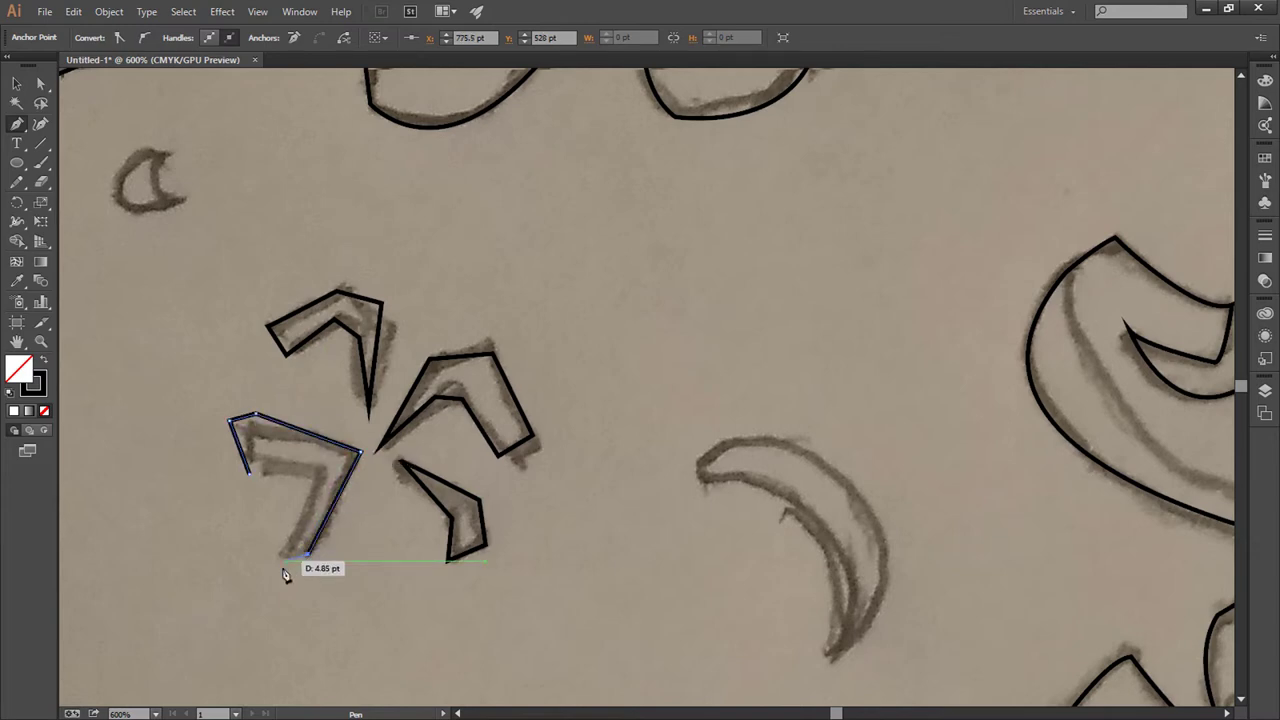
{"action": "left_click", "coordinate": [283, 568]}
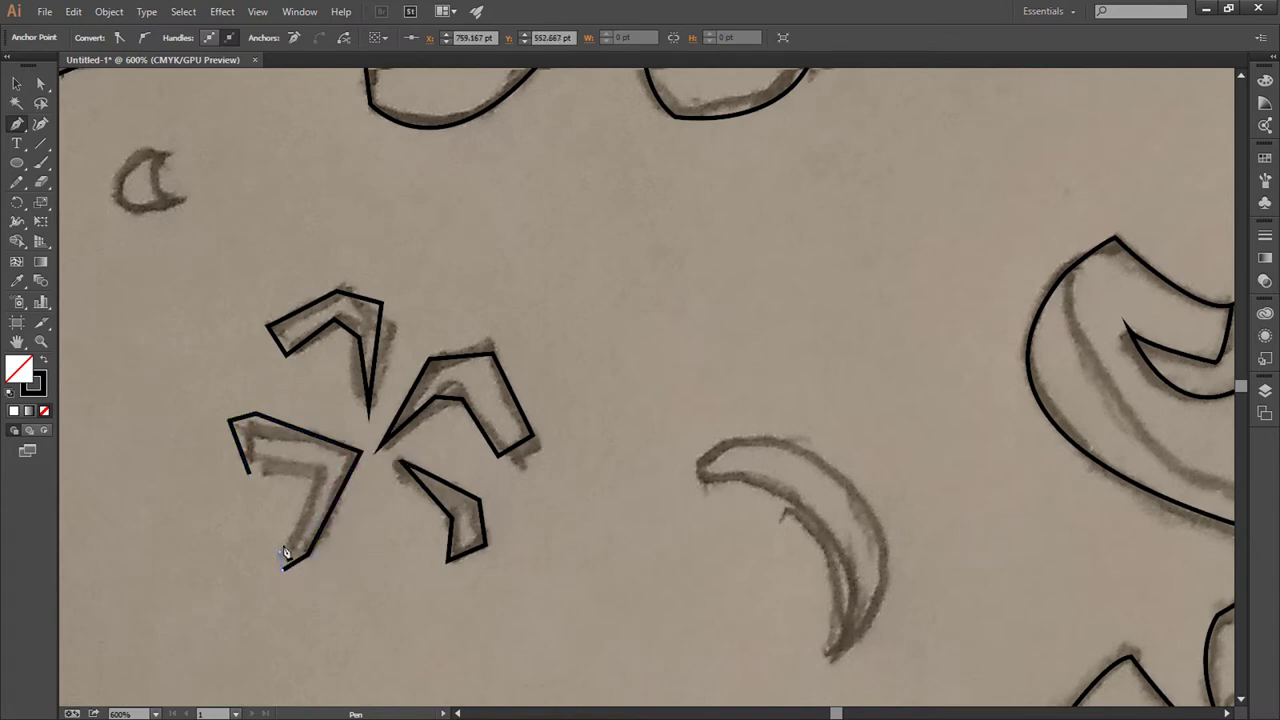
{"action": "left_click", "coordinate": [246, 471]}
{"action": "left_click", "coordinate": [325, 470]}
Step: Trace the small crescent mark and reshape its curve to match the sketch
{"action": "left_click_drag", "start_coordinate": [371, 400], "coordinate": [257, 288]}
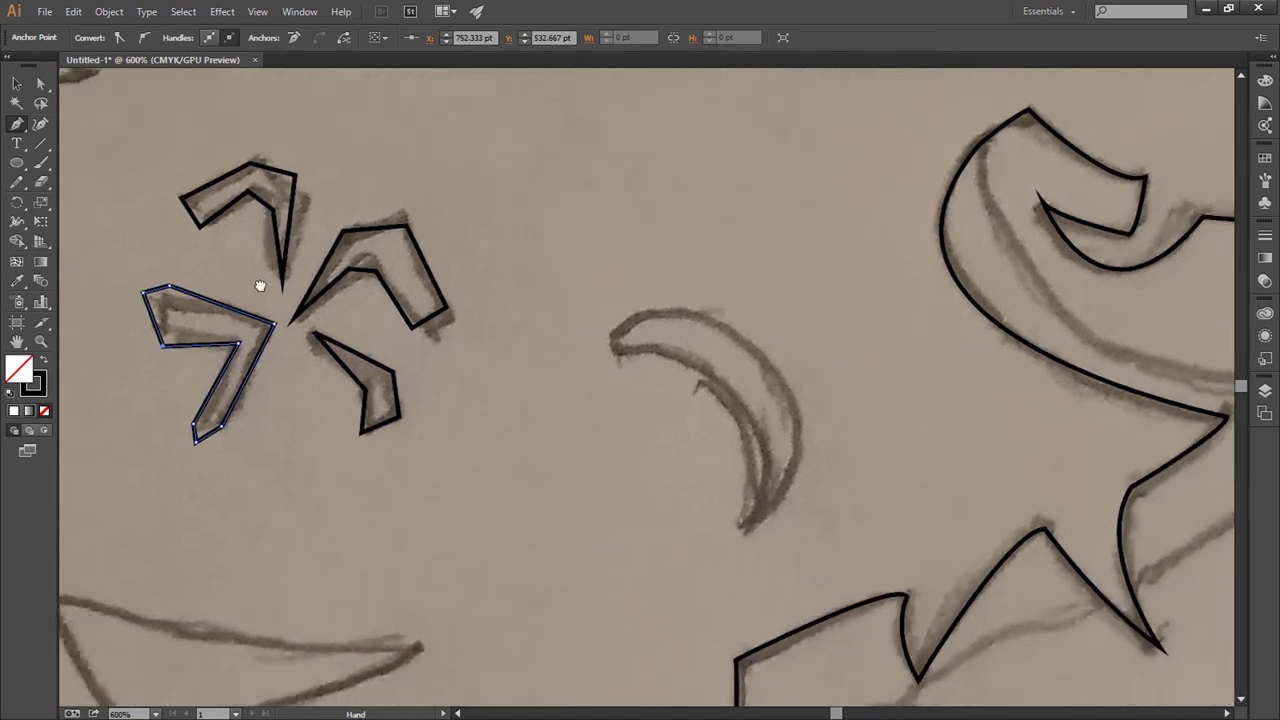
{"action": "mouse_move", "coordinate": [484, 355]}
{"action": "left_mouse_down"}
{"action": "mouse_move", "coordinate": [563, 400]}
{"action": "mouse_move", "coordinate": [750, 434]}
{"action": "left_mouse_up"}
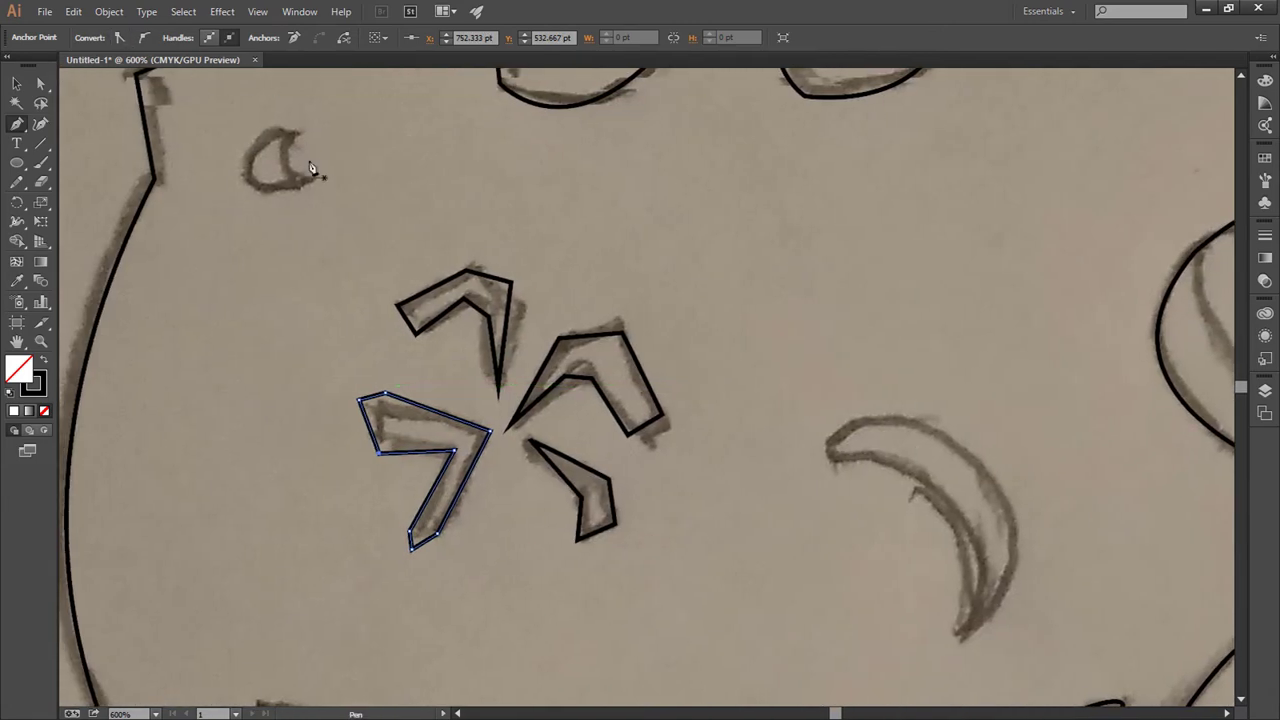
{"action": "left_click", "coordinate": [291, 133]}
{"action": "left_click", "coordinate": [311, 180]}
{"action": "left_click", "coordinate": [311, 180]}
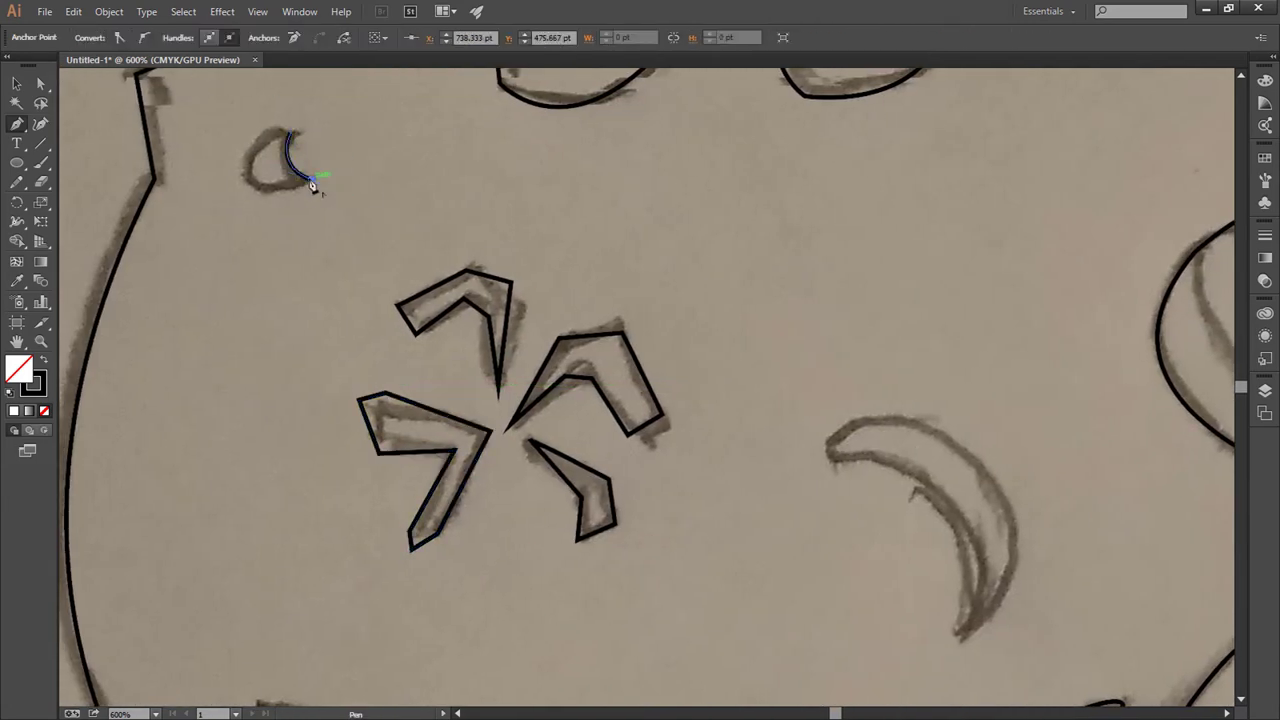
{"action": "left_click_drag", "start_coordinate": [290, 134], "coordinate": [290, 140]}
{"action": "scroll", "coordinate": [390, 82], "scroll_direction": "up", "scroll_amount": 3}
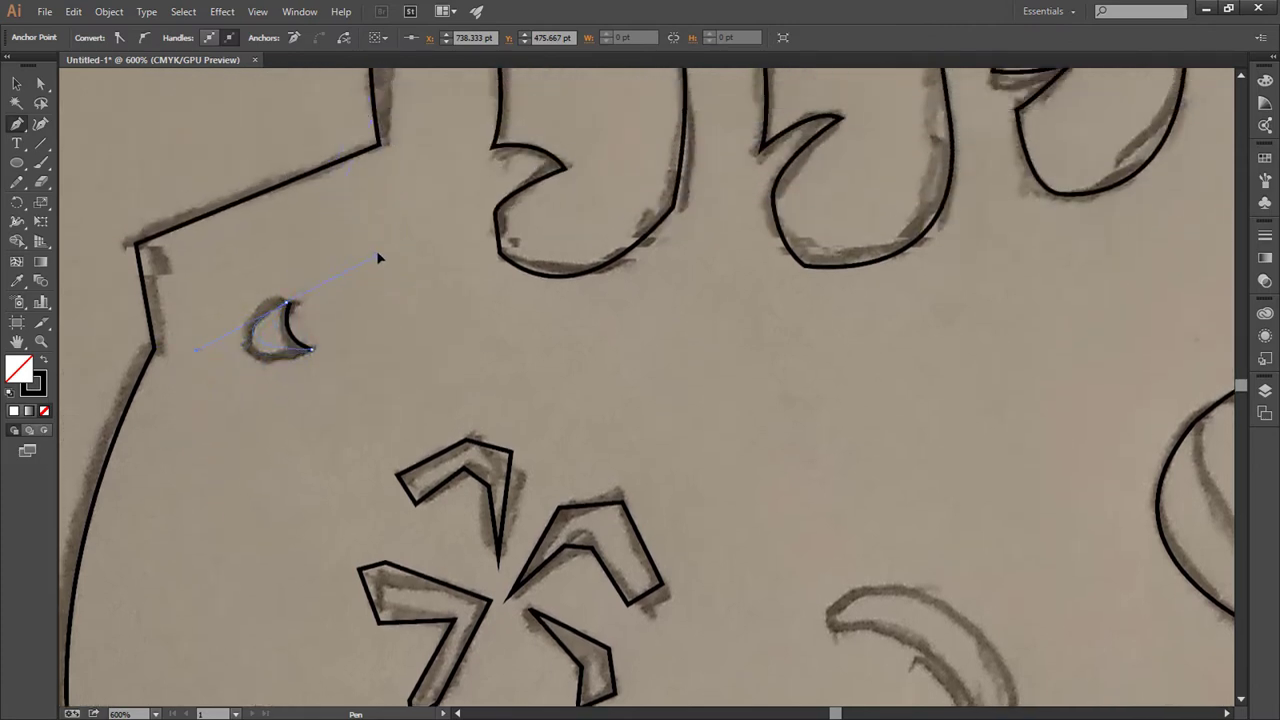
{"action": "mouse_move", "coordinate": [373, 241]}
{"action": "left_mouse_down"}
{"action": "mouse_move", "coordinate": [260, 291]}
{"action": "mouse_move", "coordinate": [378, 270]}
{"action": "left_mouse_up"}
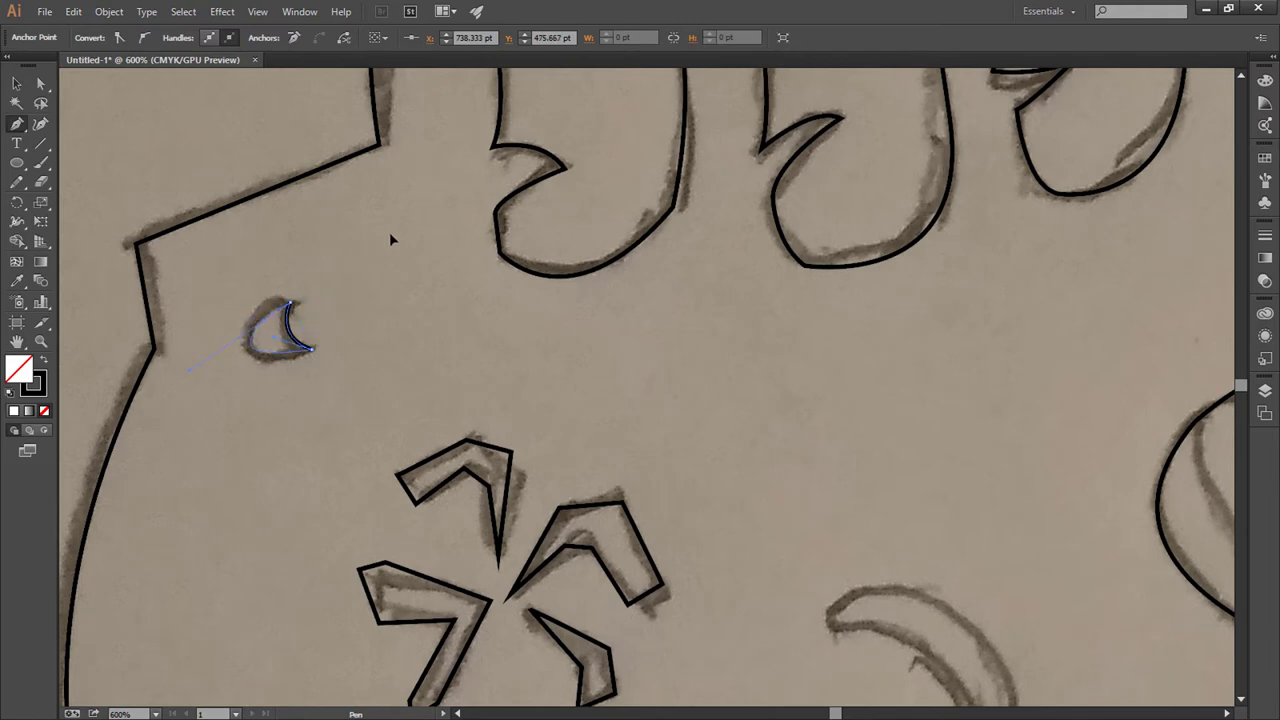
{"action": "scroll", "coordinate": [349, 314], "scroll_direction": "down", "scroll_amount": 3}
{"action": "scroll", "coordinate": [340, 290], "scroll_direction": "right", "scroll_amount": 3}
Step: Extend the mouth outline from its endpoint with curved and corner anchors
{"action": "key", "text": "ctrl+0"}
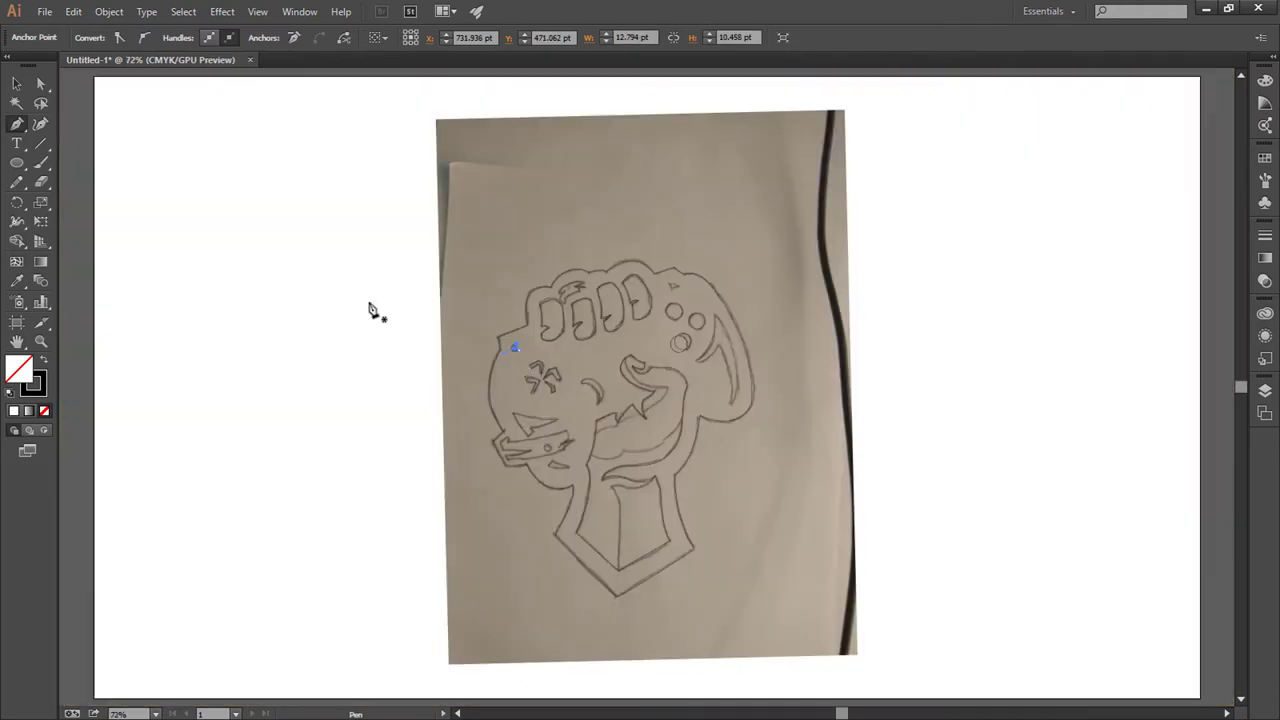
{"action": "key", "text": "ctrl+plus"}
{"action": "key", "text": "ctrl+plus"}
{"action": "key", "text": "ctrl+plus"}
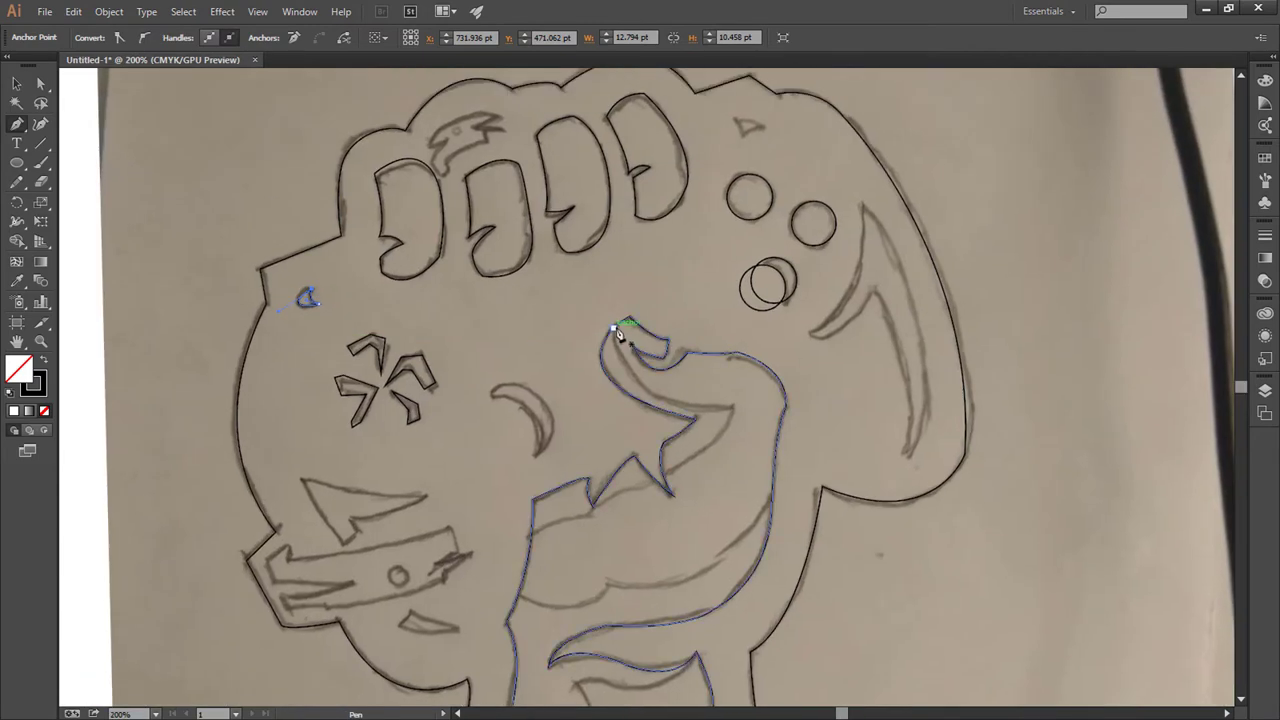
{"action": "left_click", "coordinate": [614, 328]}
{"action": "mouse_move", "coordinate": [734, 408]}
{"action": "left_mouse_down"}
{"action": "mouse_move", "coordinate": [865, 410]}
{"action": "mouse_move", "coordinate": [854, 404]}
{"action": "left_mouse_up"}
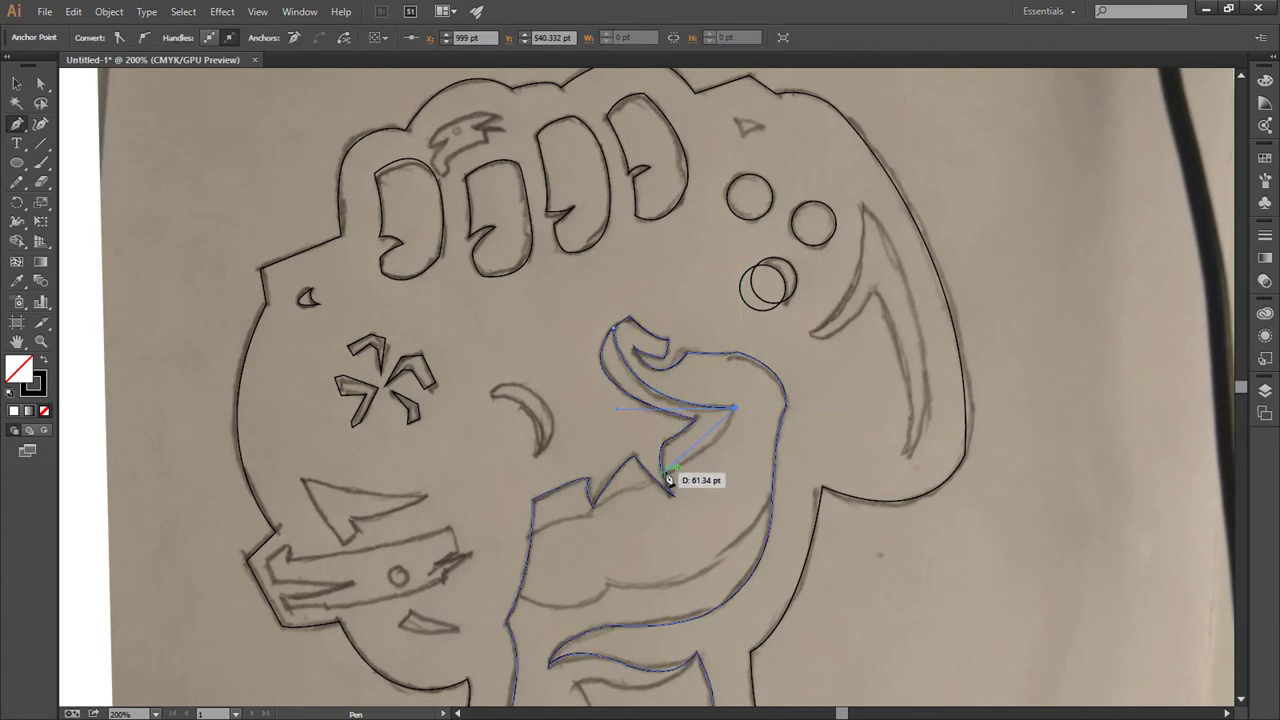
{"action": "left_click_drag", "start_coordinate": [669, 479], "coordinate": [670, 476]}
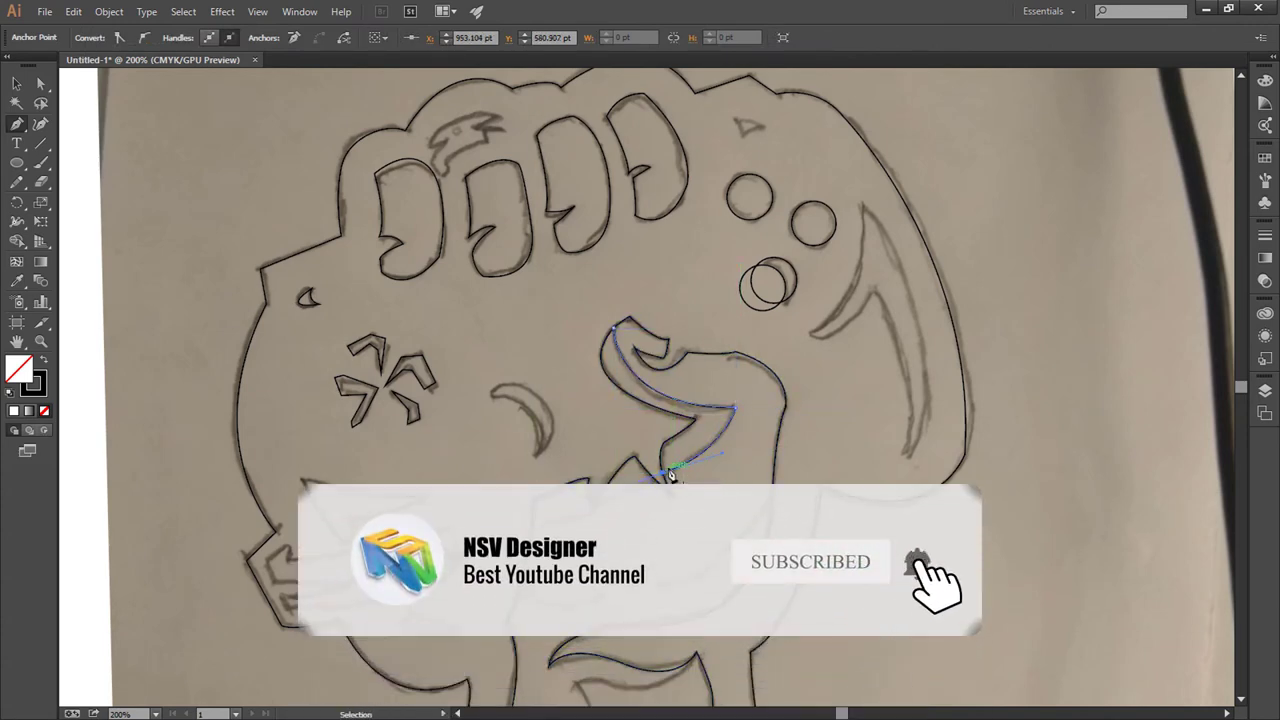
{"action": "key", "text": "ctrl+plus"}
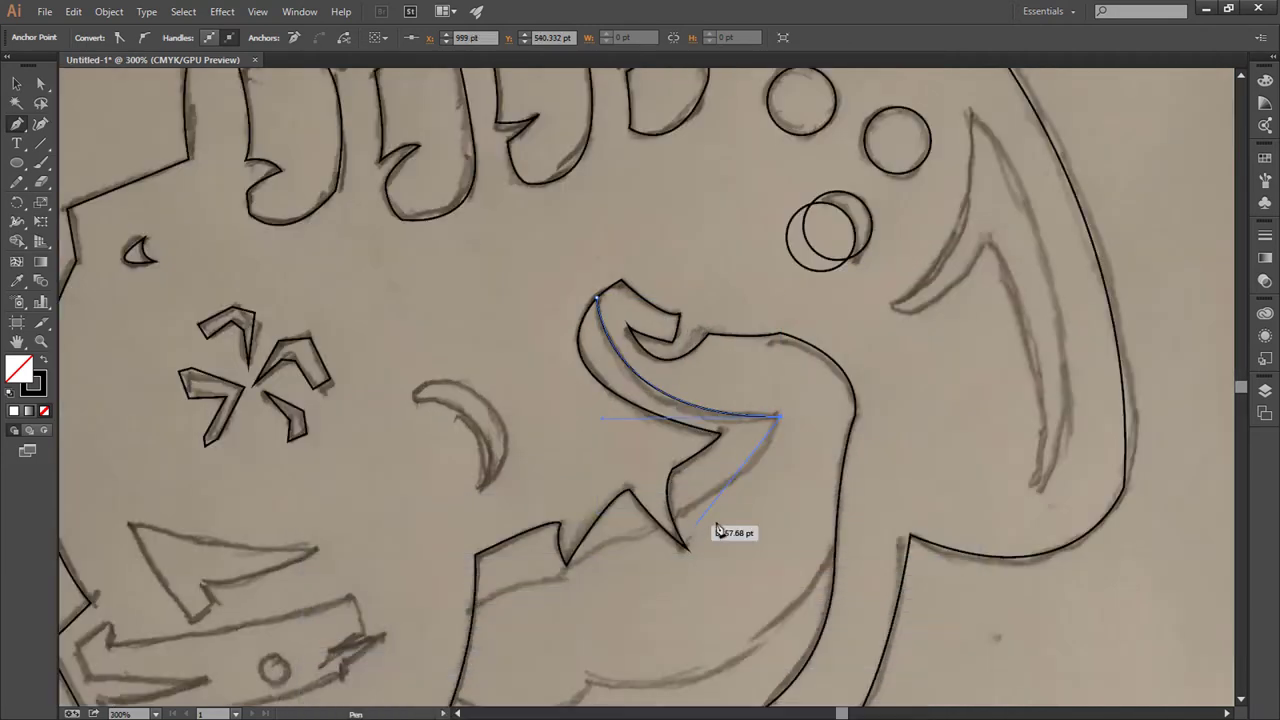
{"action": "left_click_drag", "start_coordinate": [714, 491], "coordinate": [695, 505]}
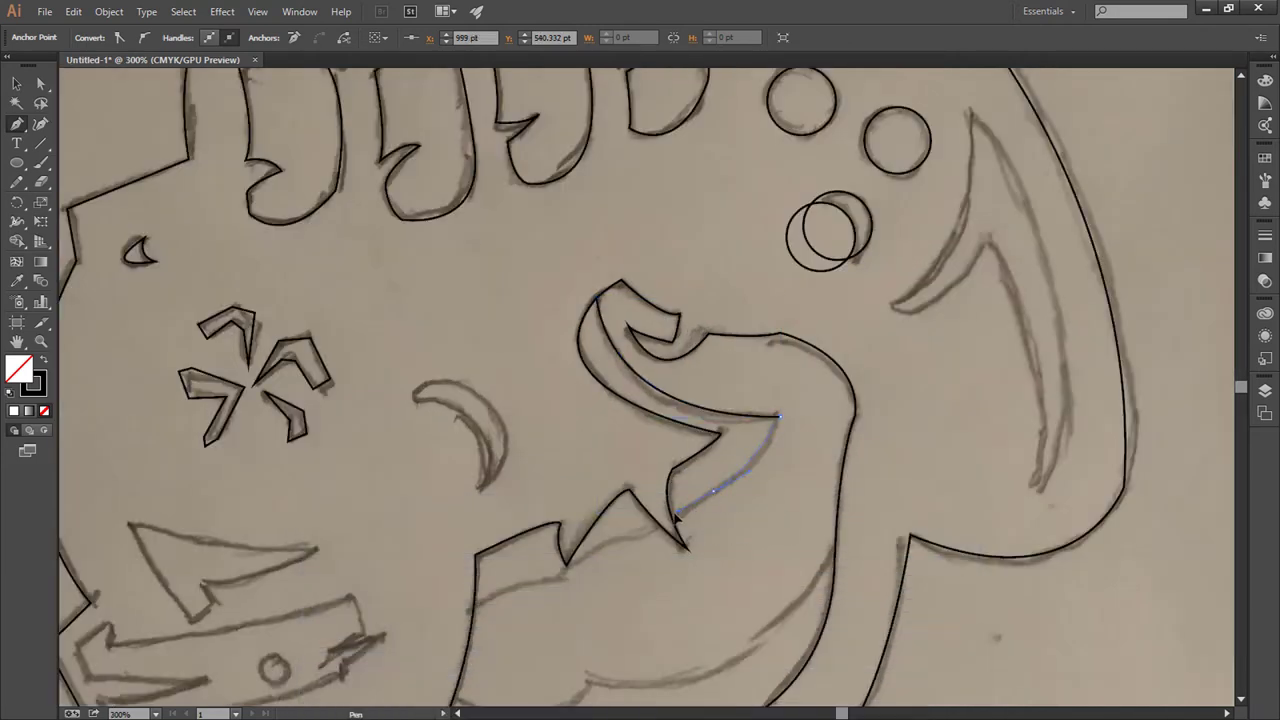
{"action": "left_click", "coordinate": [675, 517]}
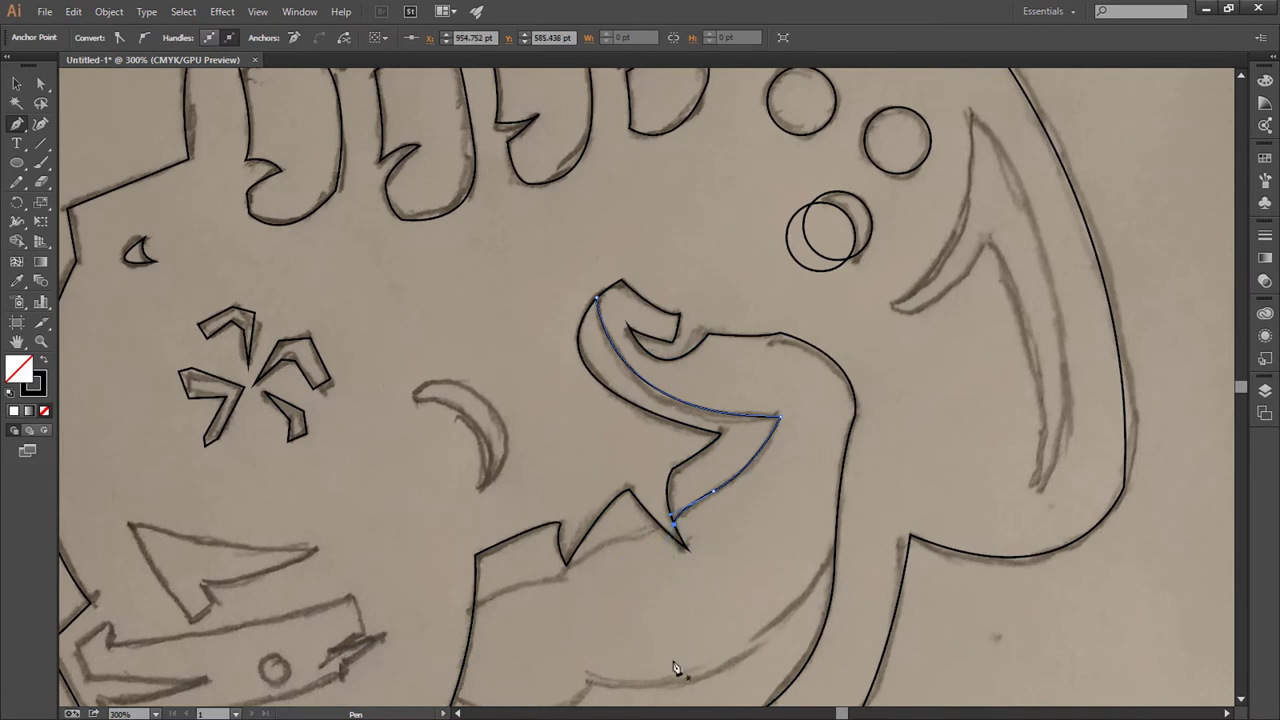
Step: Trace the curved line below the mouth up to its right edge
{"action": "scroll", "coordinate": [480, 612], "scroll_direction": "down", "scroll_amount": 2}
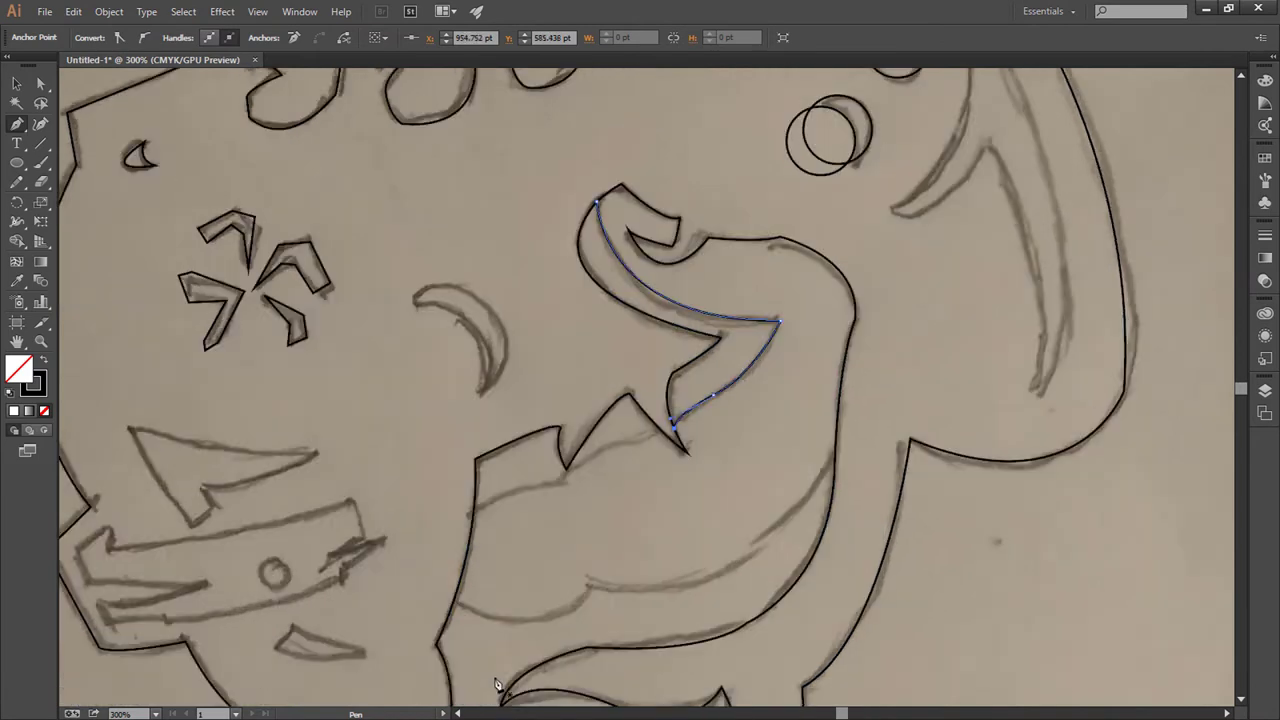
{"action": "left_click", "coordinate": [453, 602]}
{"action": "left_click_drag", "start_coordinate": [590, 586], "coordinate": [658, 543]}
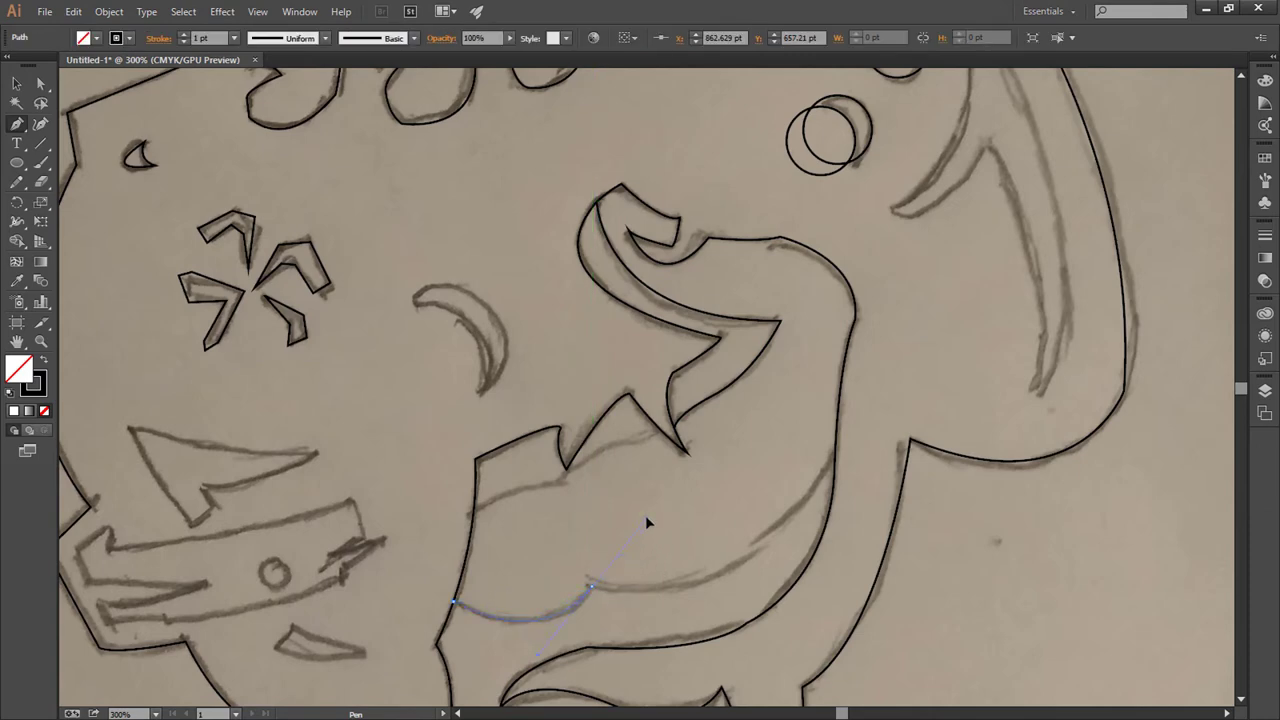
{"action": "left_click", "coordinate": [590, 586]}
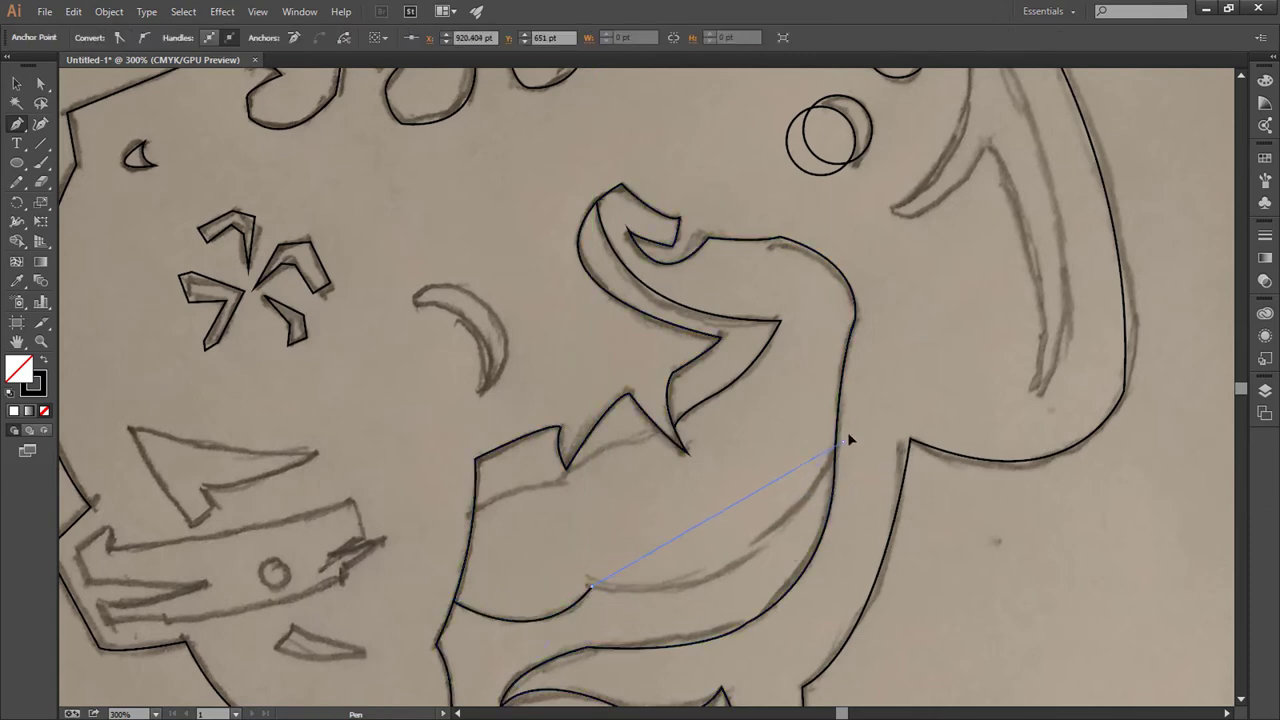
{"action": "left_click_drag", "start_coordinate": [921, 265], "coordinate": [923, 280]}
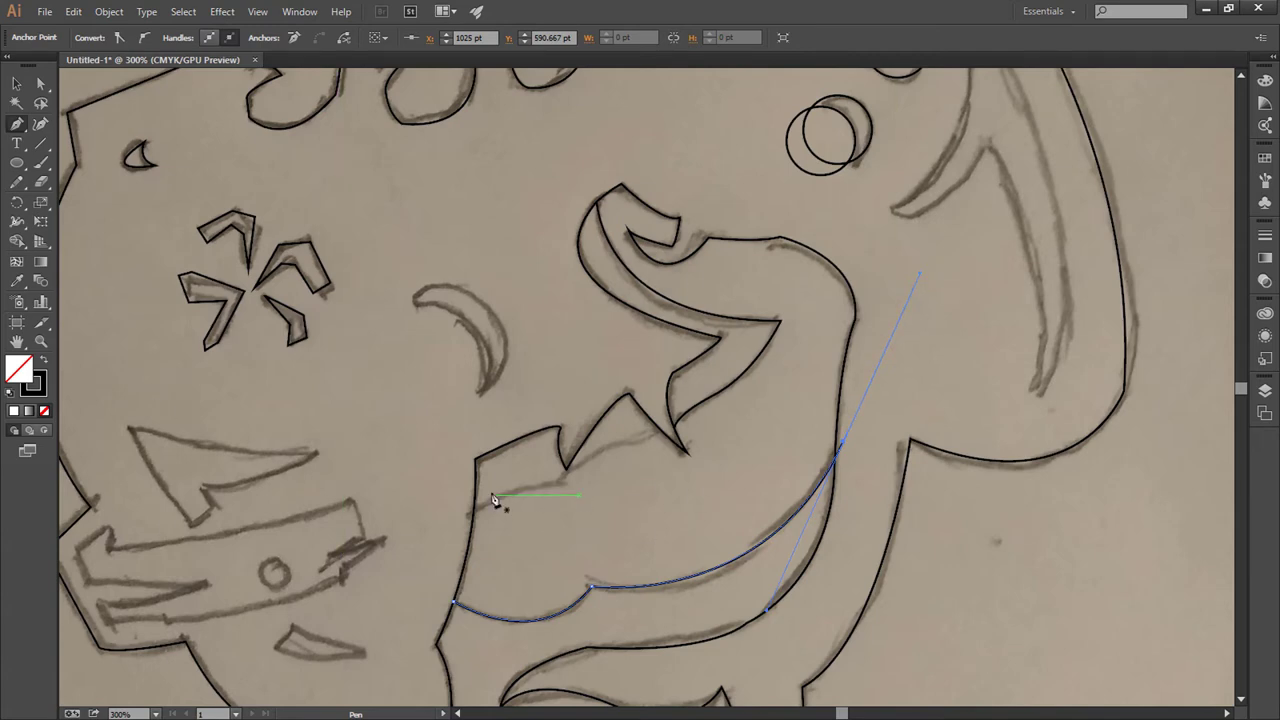
Step: Start a new path along the jagged lip edge beneath the teeth
{"action": "left_click_drag", "start_coordinate": [470, 517], "coordinate": [565, 491]}
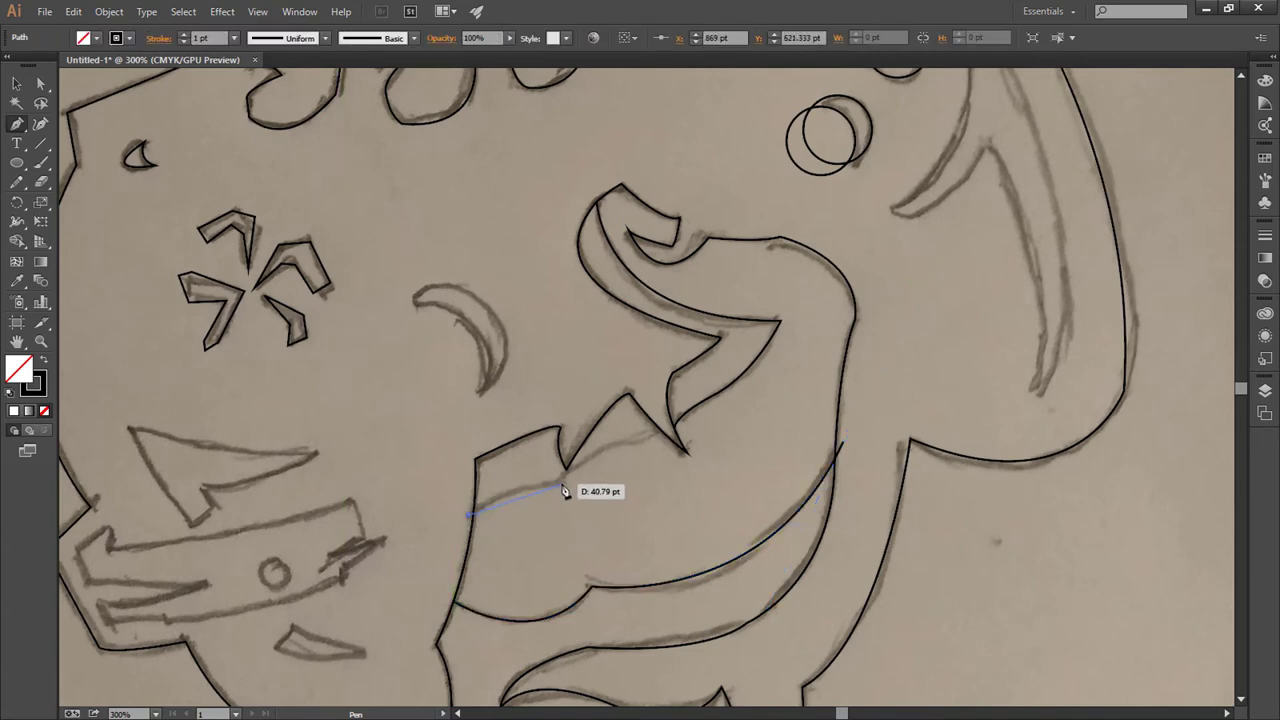
{"action": "left_click", "coordinate": [680, 442]}
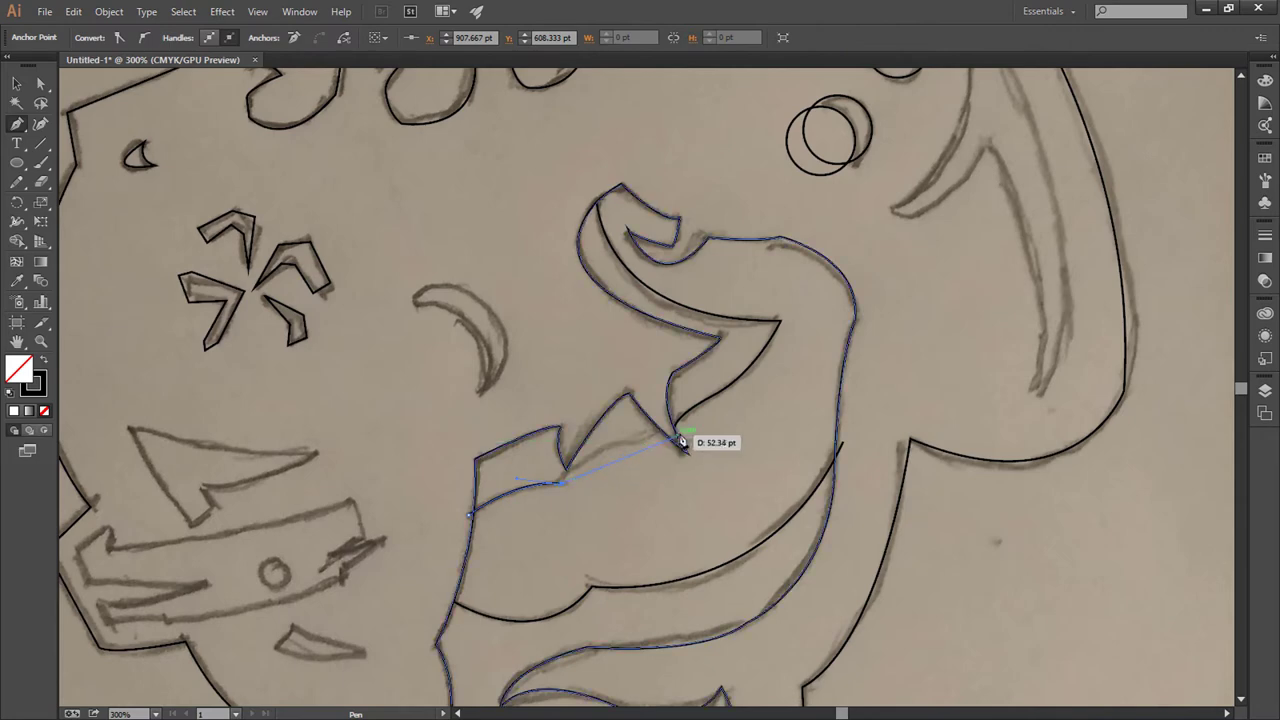
{"action": "left_click_drag", "start_coordinate": [678, 433], "coordinate": [750, 420]}
{"action": "scroll", "coordinate": [1160, 365], "scroll_direction": "up", "scroll_amount": 3}
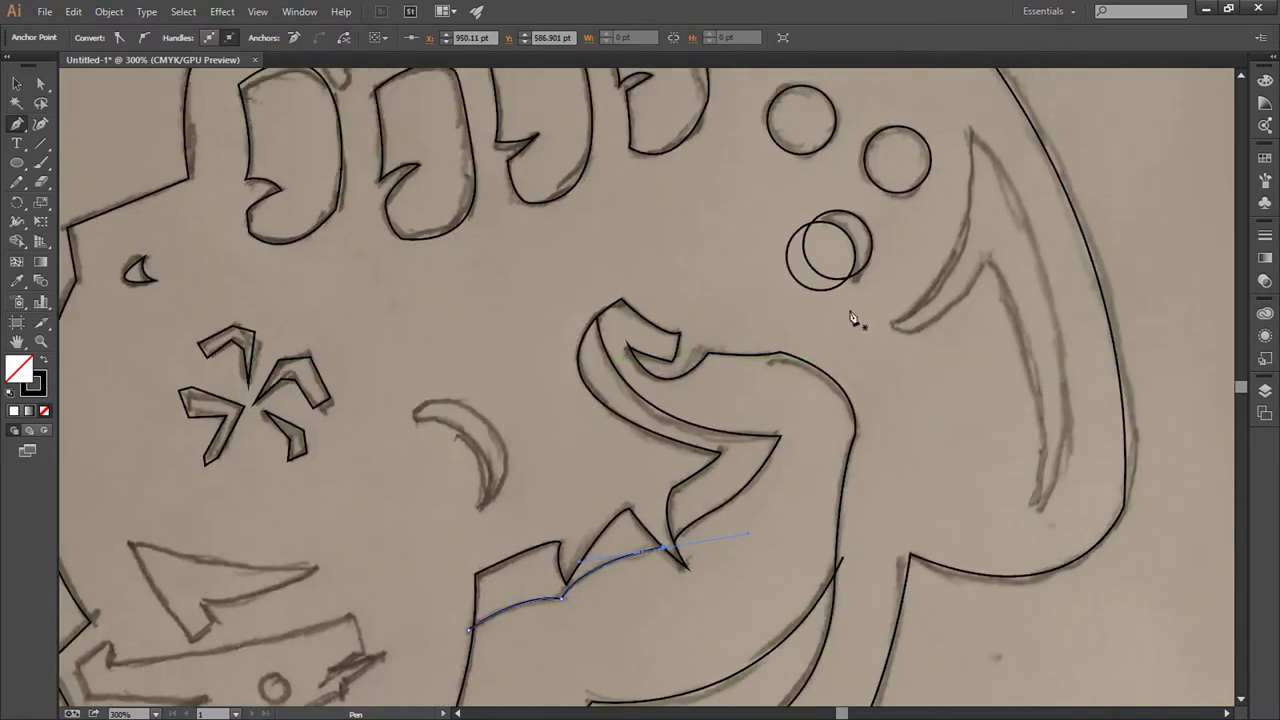
{"action": "left_click", "coordinate": [968, 130]}
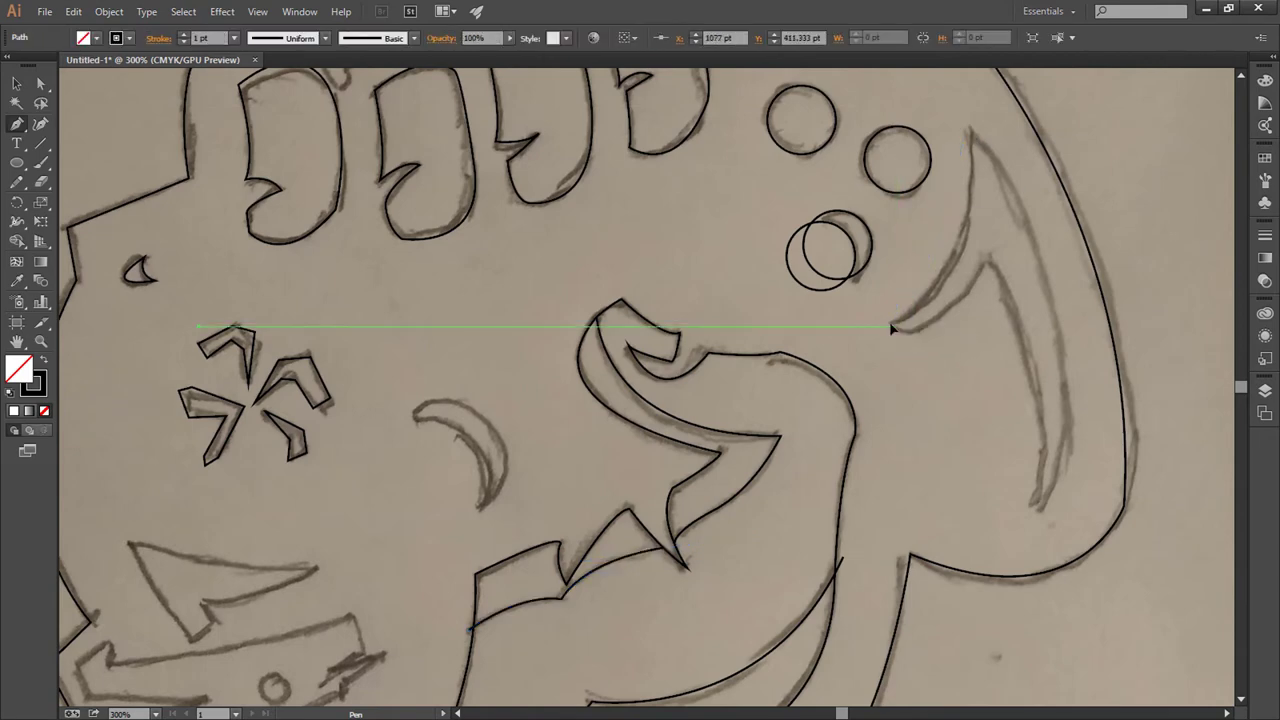
Step: Outline the curved spike on the right as a closed path with a sharp point
{"action": "left_click_drag", "start_coordinate": [893, 320], "coordinate": [777, 380]}
{"action": "left_click_drag", "start_coordinate": [893, 320], "coordinate": [985, 258]}
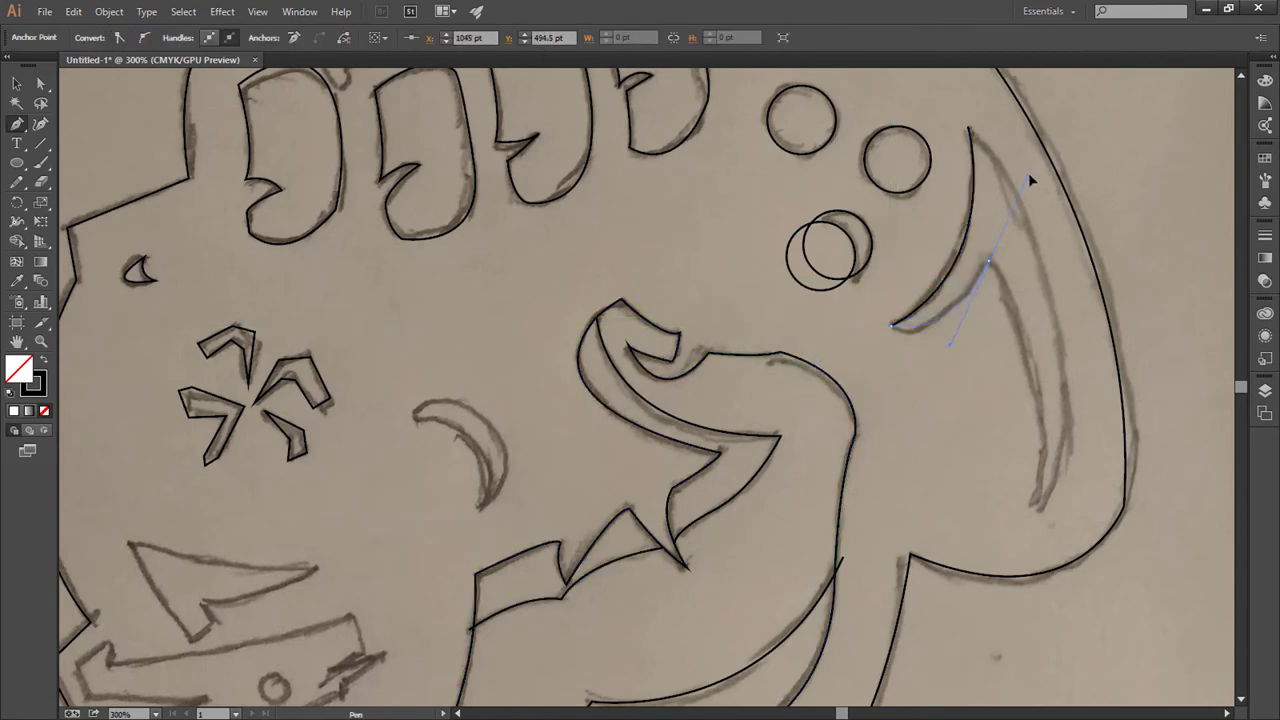
{"action": "left_click", "coordinate": [988, 261]}
{"action": "scroll", "coordinate": [1008, 300], "scroll_direction": "down", "scroll_amount": 2}
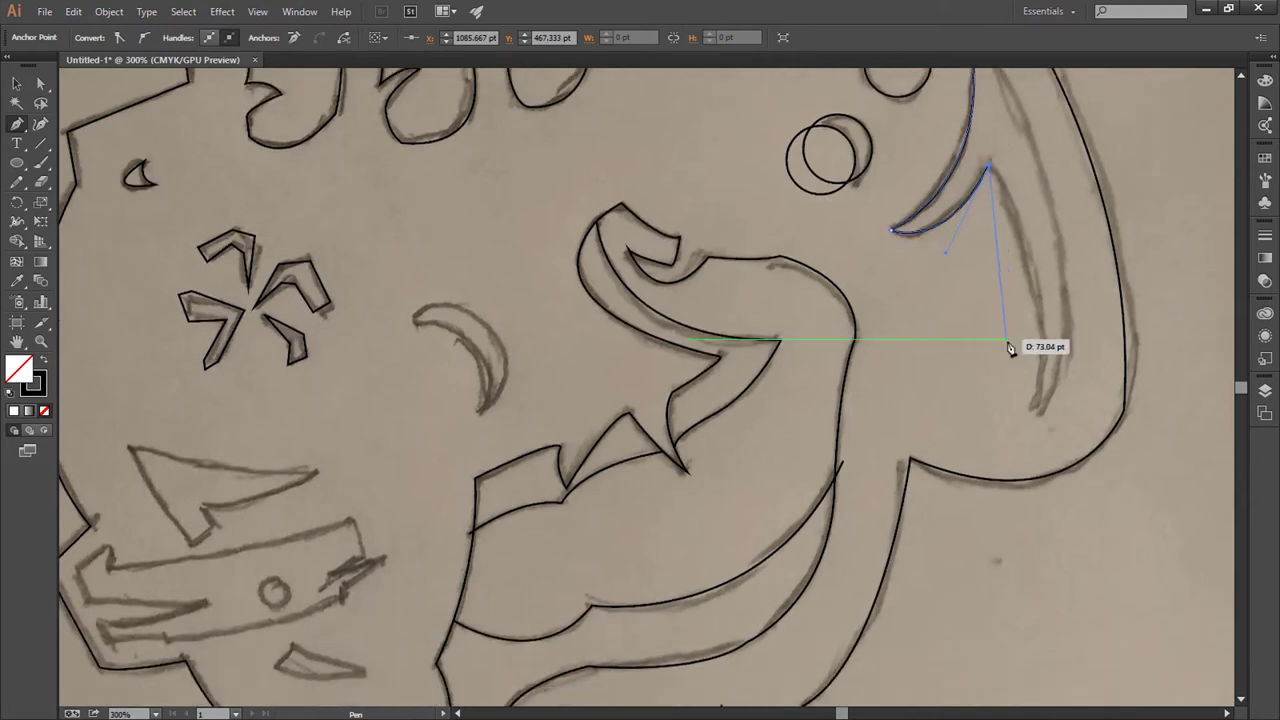
{"action": "left_click_drag", "start_coordinate": [1033, 408], "coordinate": [1021, 593]}
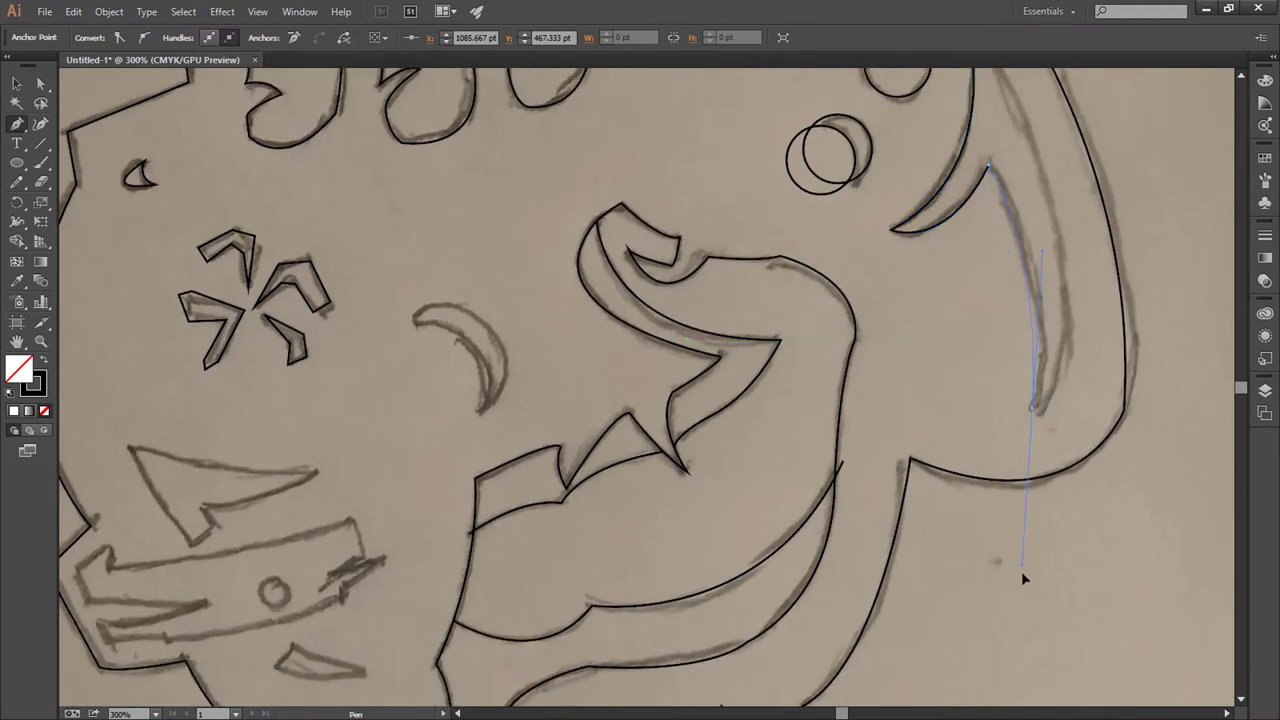
{"action": "left_click", "coordinate": [1035, 411]}
{"action": "left_click_drag", "start_coordinate": [1034, 664], "coordinate": [1037, 416]}
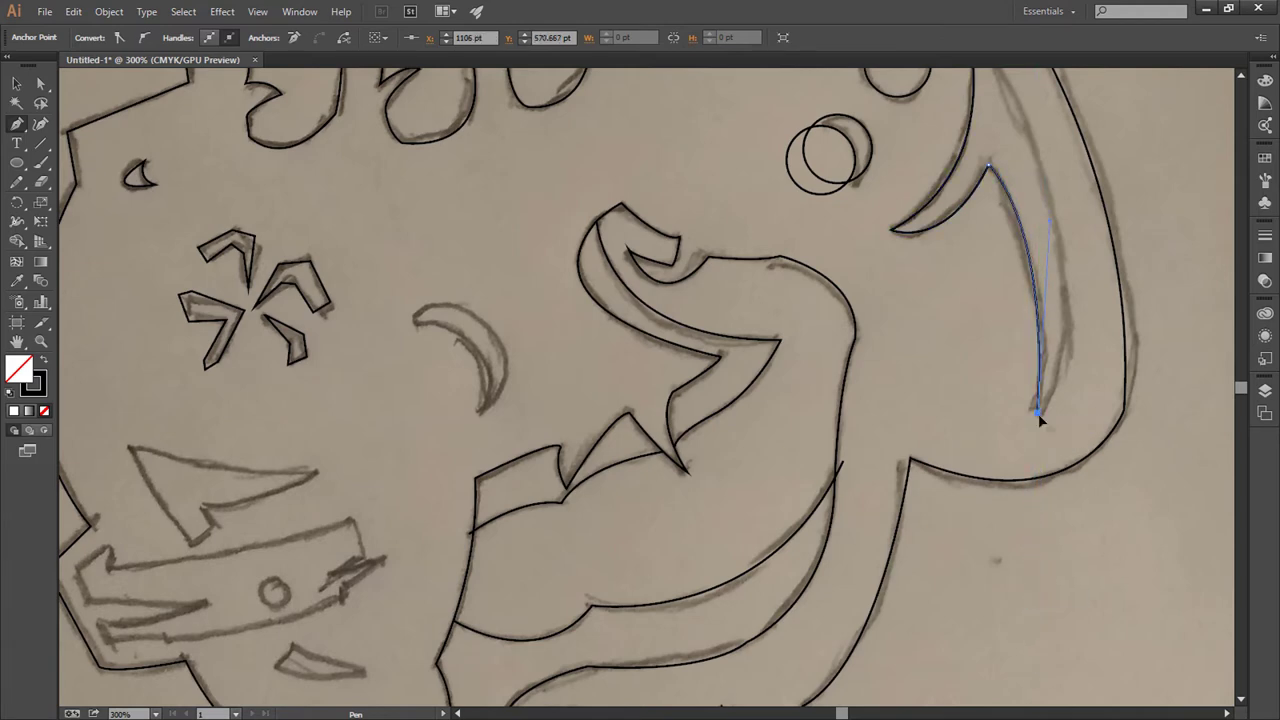
{"action": "scroll", "coordinate": [1037, 417], "scroll_direction": "up", "scroll_amount": 3}
{"action": "left_click", "coordinate": [967, 213]}
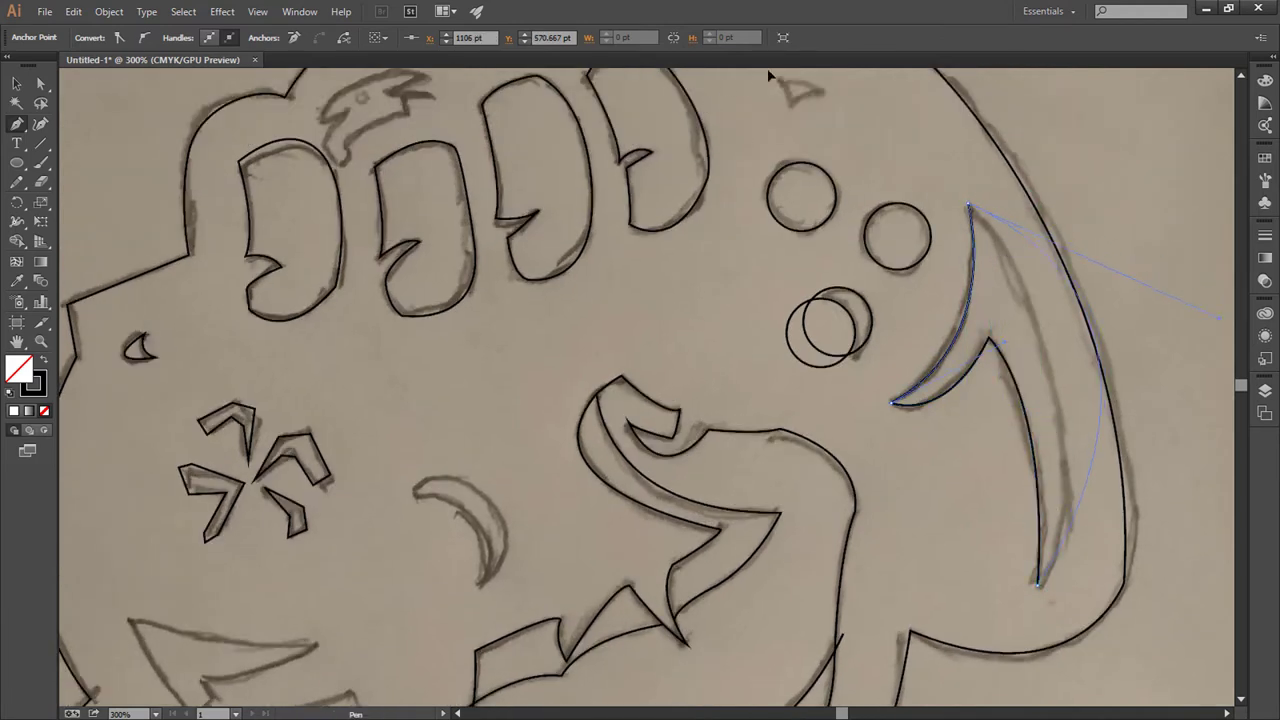
Step: Trace the small triangle near the top with one curved side
{"action": "scroll", "coordinate": [775, 90], "scroll_direction": "up", "scroll_amount": 3}
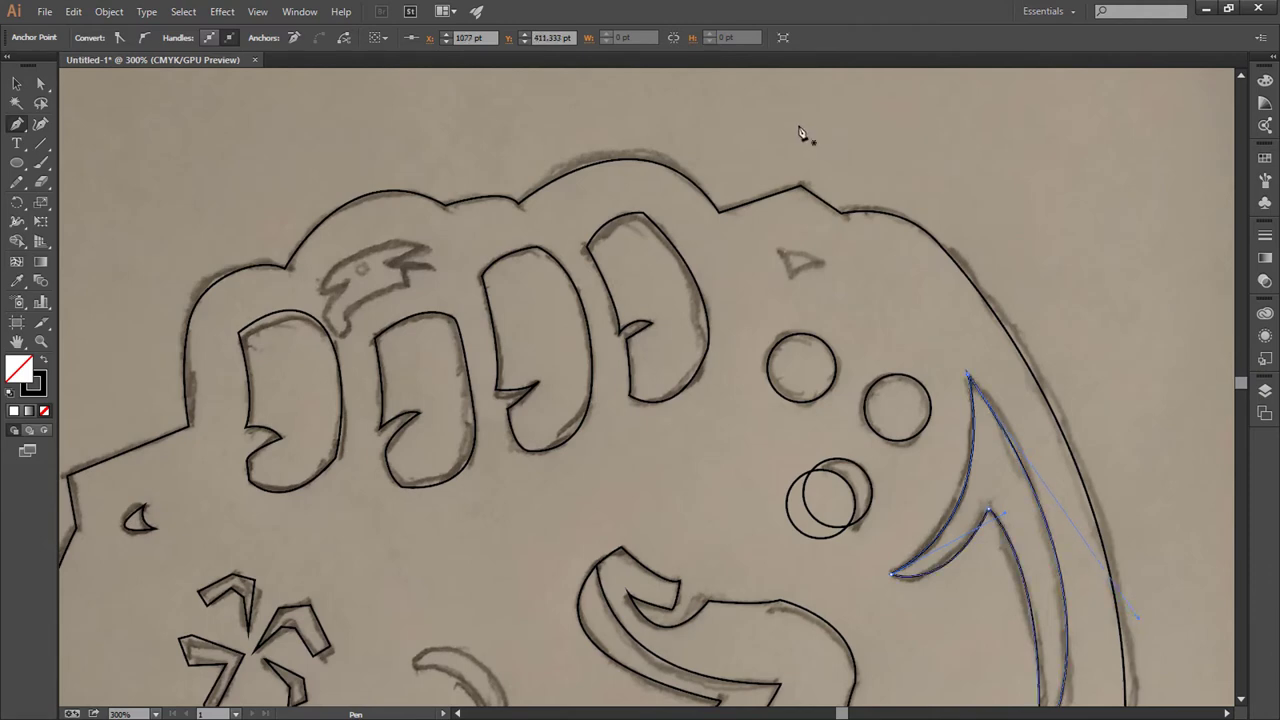
{"action": "left_click_drag", "start_coordinate": [780, 263], "coordinate": [792, 285]}
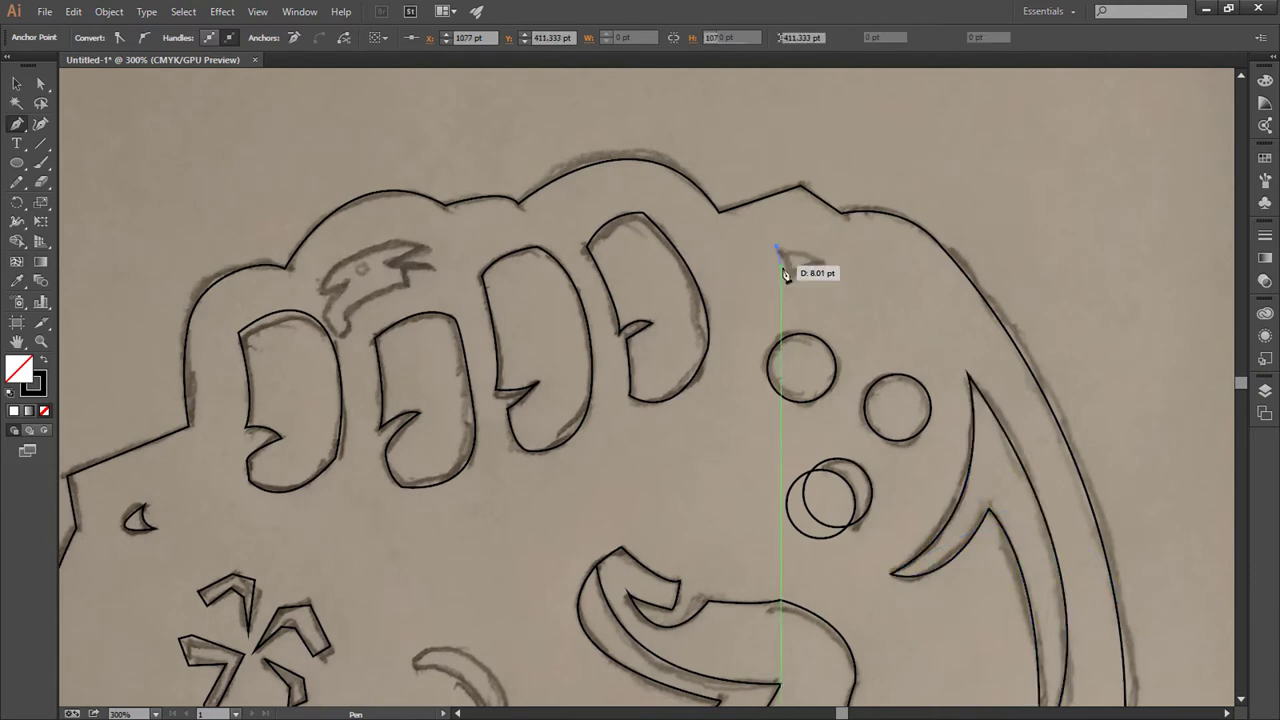
{"action": "left_click", "coordinate": [796, 286]}
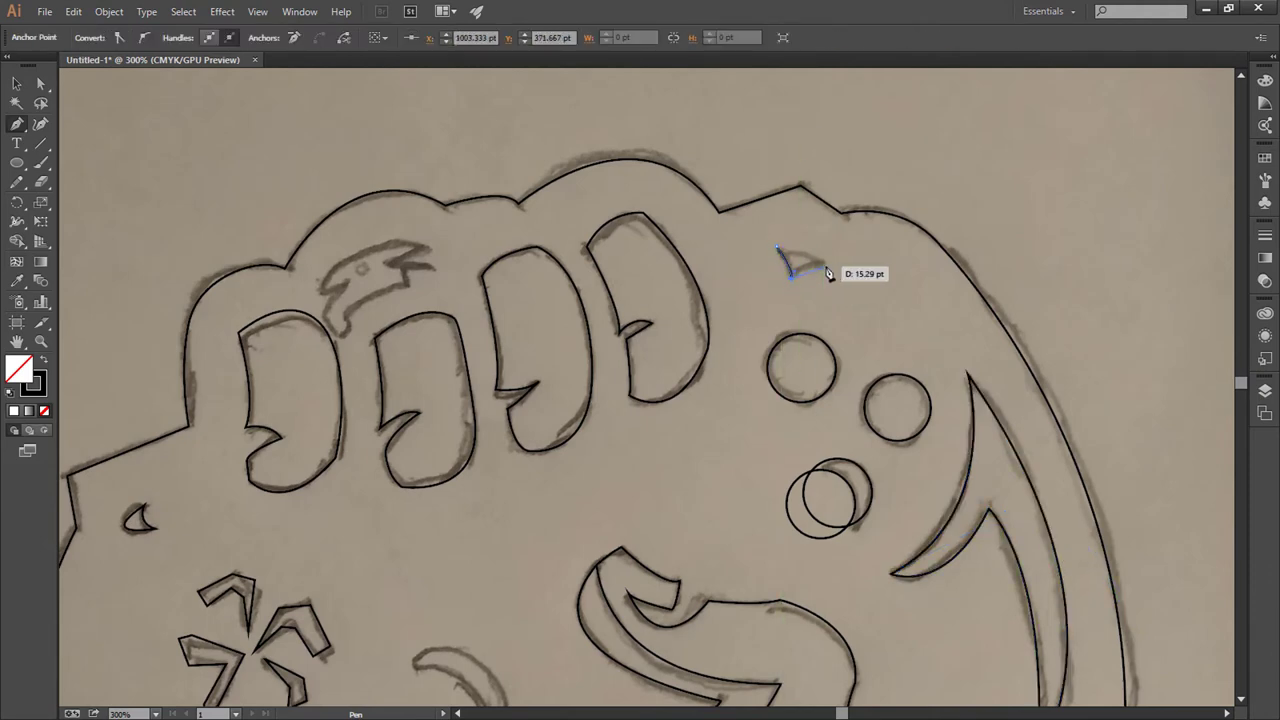
{"action": "left_click_drag", "start_coordinate": [778, 248], "coordinate": [780, 254]}
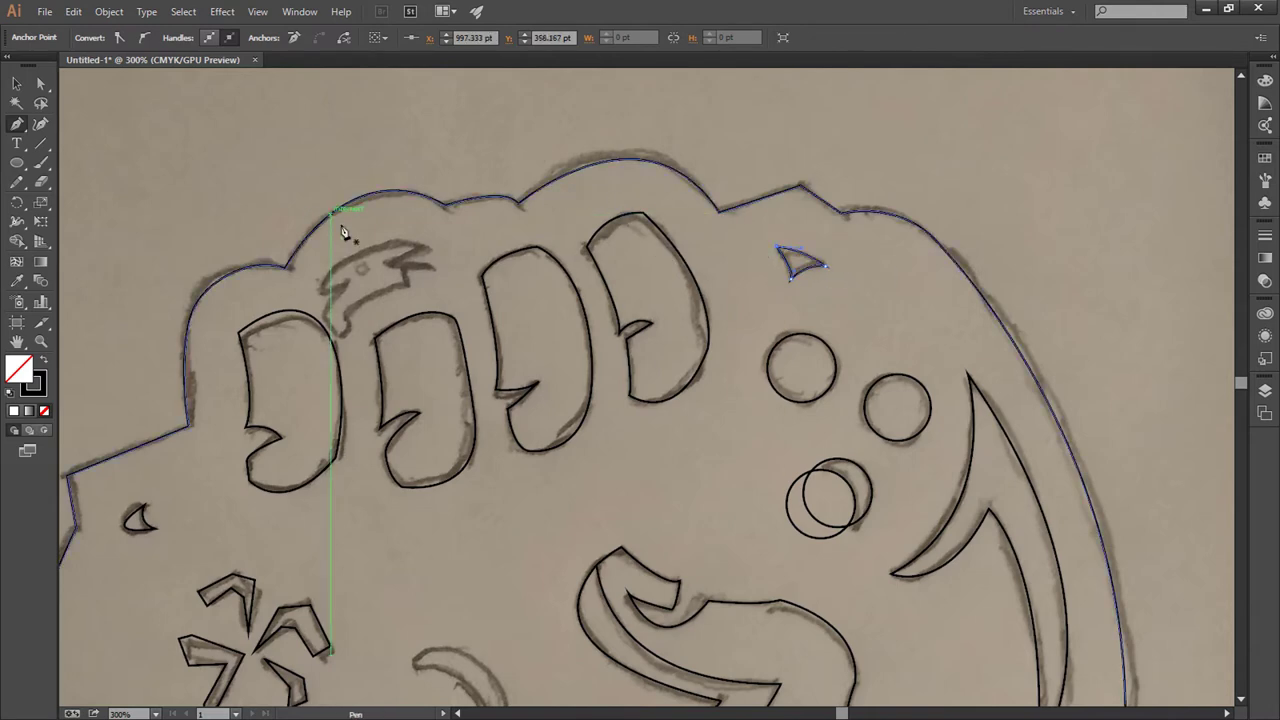
Step: Begin the knuckle's flame outline, curving its upper edge to the pointed tip
{"action": "left_click", "coordinate": [323, 291]}
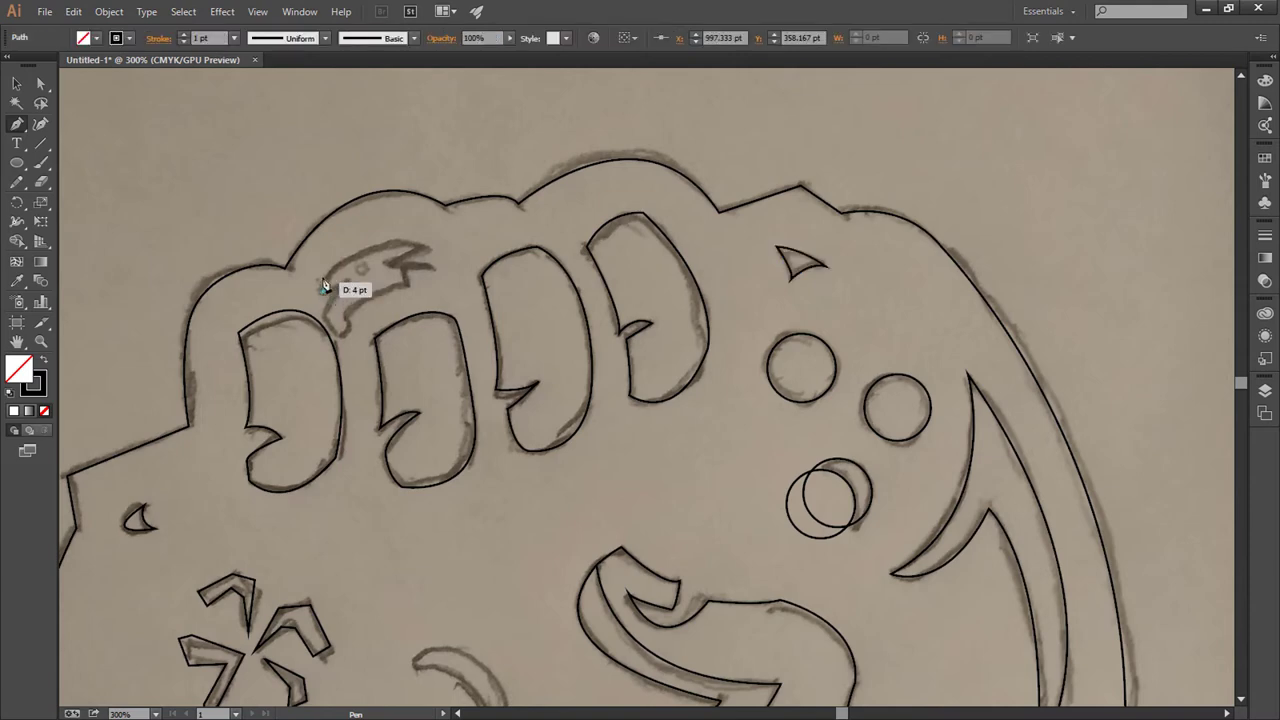
{"action": "mouse_move", "coordinate": [425, 246]}
{"action": "left_mouse_down"}
{"action": "mouse_move", "coordinate": [520, 257]}
{"action": "mouse_move", "coordinate": [395, 272]}
{"action": "left_mouse_up"}
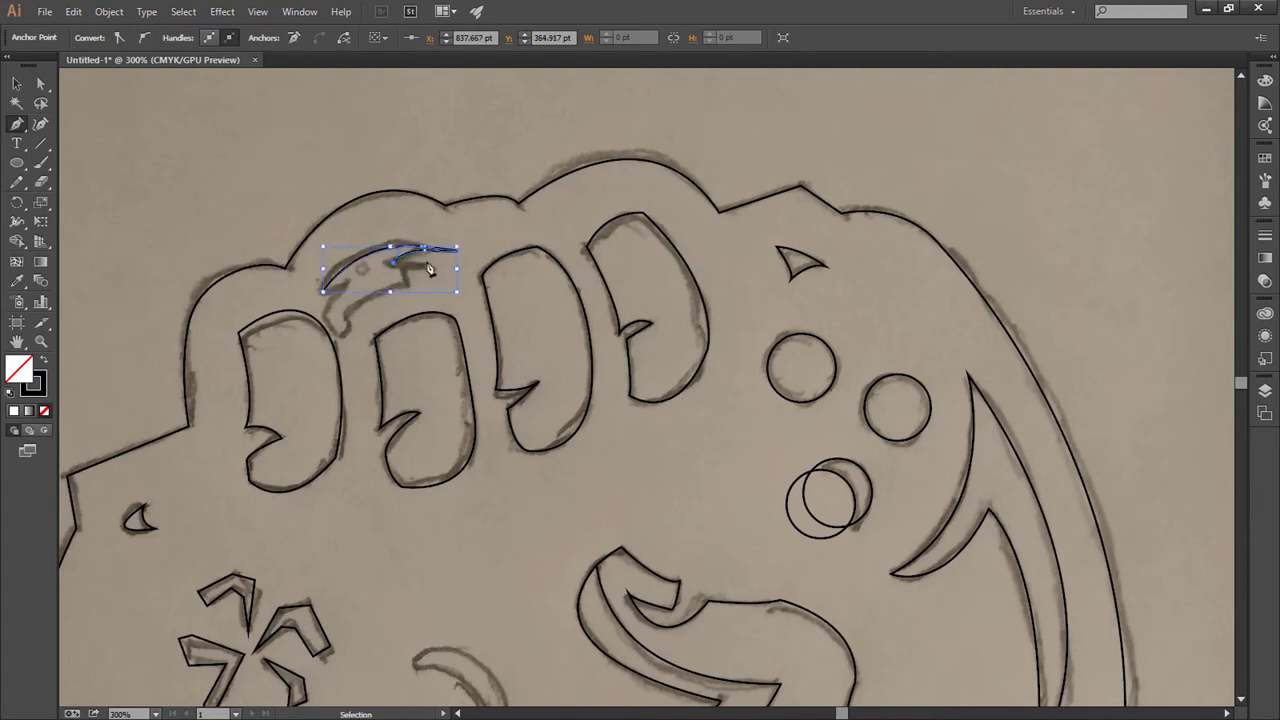
{"action": "scroll", "coordinate": [428, 268], "scroll_direction": "up", "scroll_amount": 1}
{"action": "scroll", "coordinate": [425, 259], "scroll_direction": "up", "scroll_amount": 1}
{"action": "scroll", "coordinate": [425, 259], "scroll_direction": "up", "scroll_amount": 1}
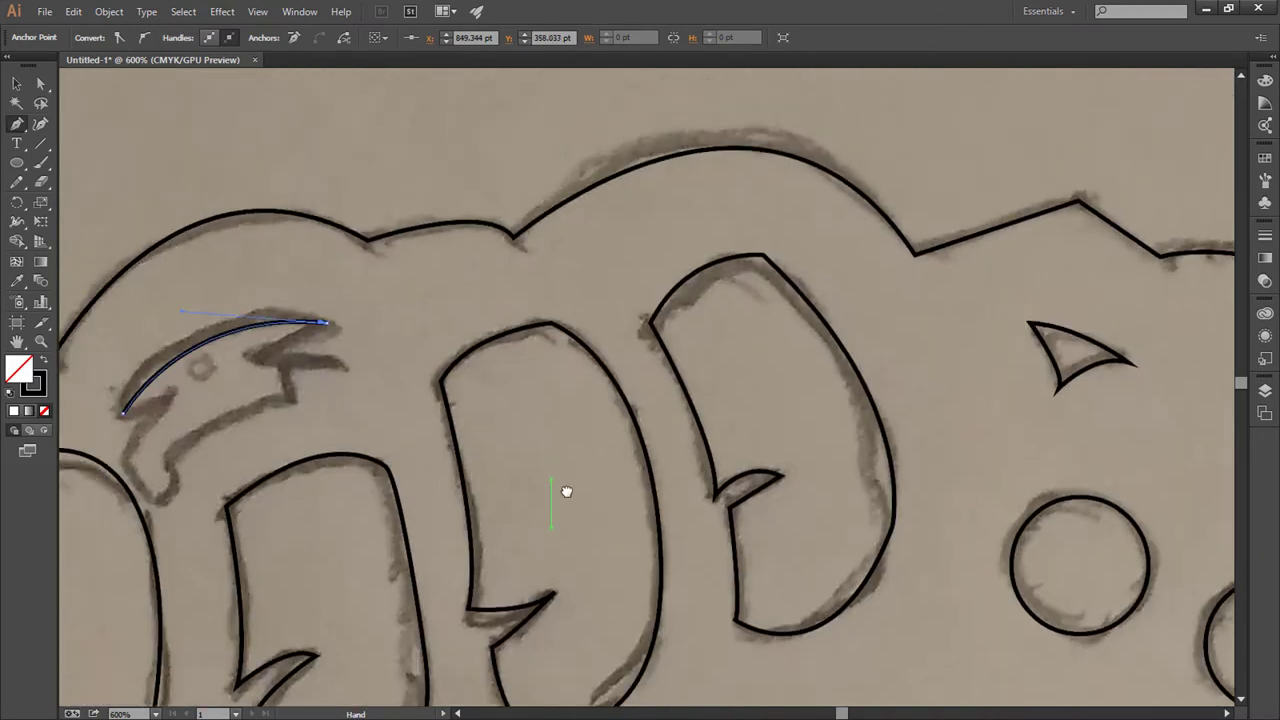
{"action": "scroll", "coordinate": [385, 380], "scroll_direction": "up", "scroll_amount": 1}
{"action": "left_click_drag", "start_coordinate": [385, 380], "coordinate": [376, 375]}
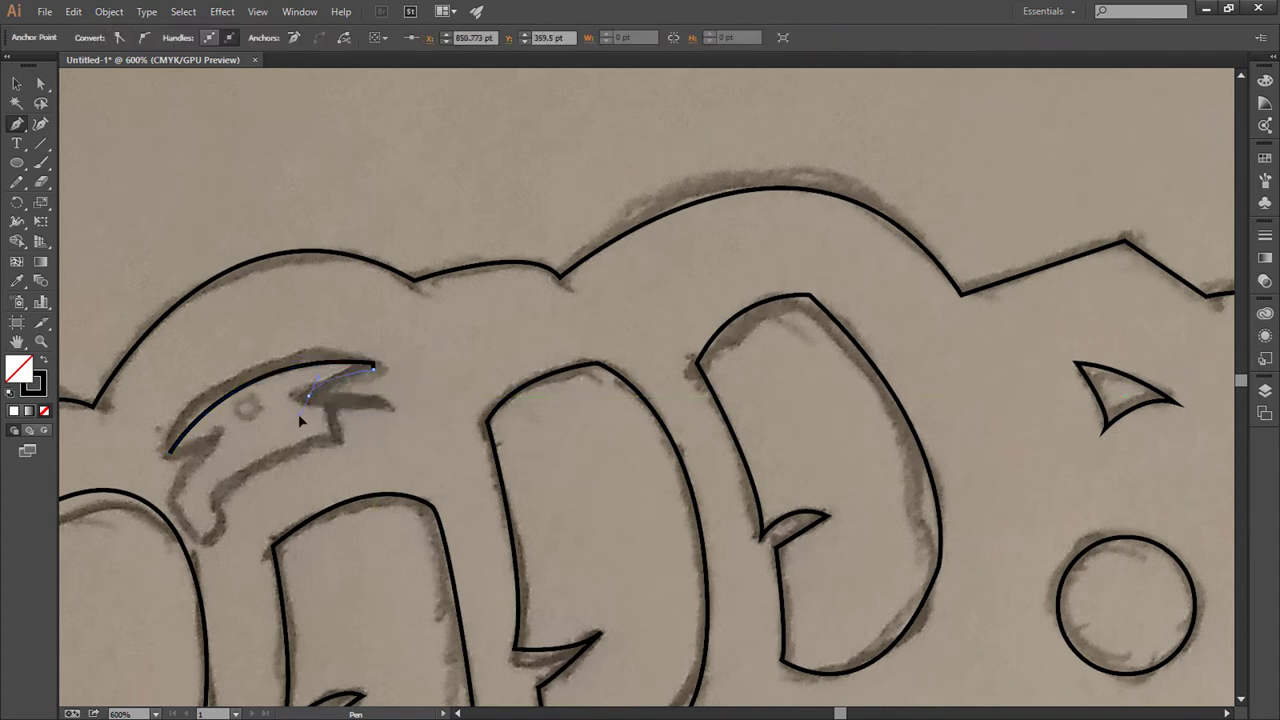
{"action": "mouse_move", "coordinate": [306, 397]}
{"action": "left_mouse_down"}
{"action": "mouse_move", "coordinate": [399, 408]}
{"action": "mouse_move", "coordinate": [328, 416]}
{"action": "left_mouse_up"}
{"action": "left_click", "coordinate": [397, 404]}
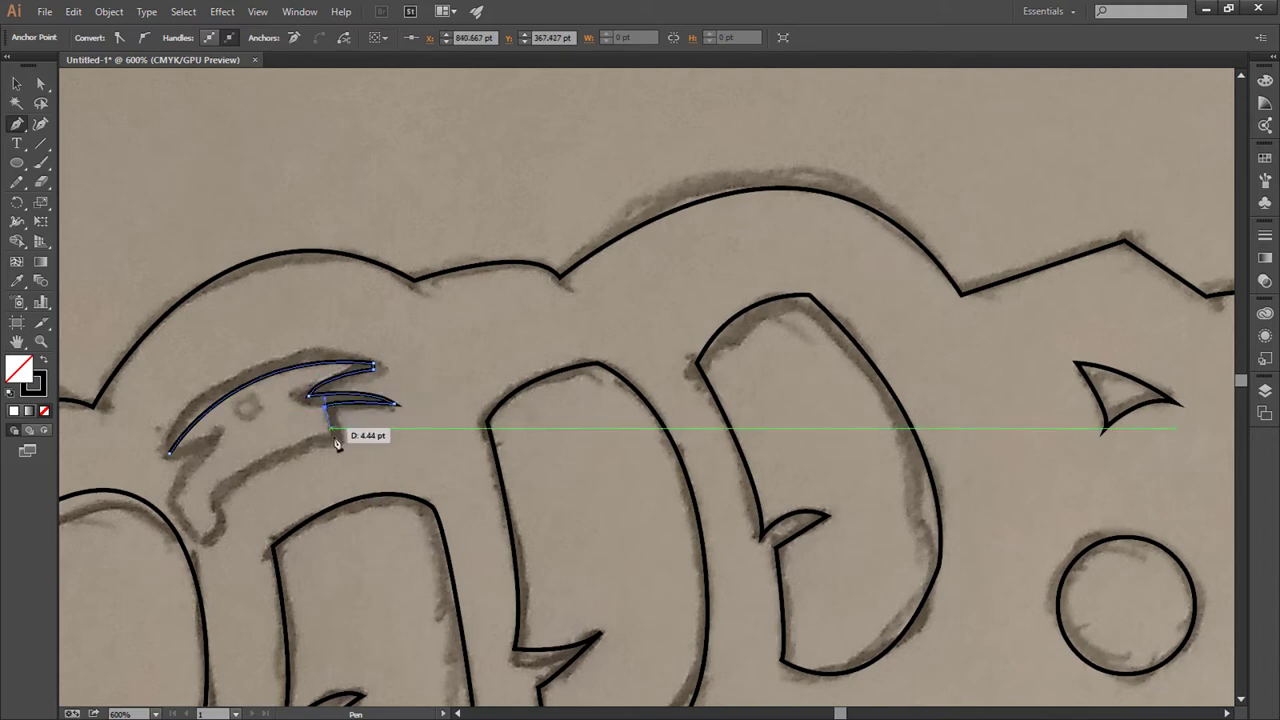
Step: Finish the flame's zigzag and lower edges, closing the shape
{"action": "left_click", "coordinate": [333, 437]}
{"action": "left_click", "coordinate": [215, 493]}
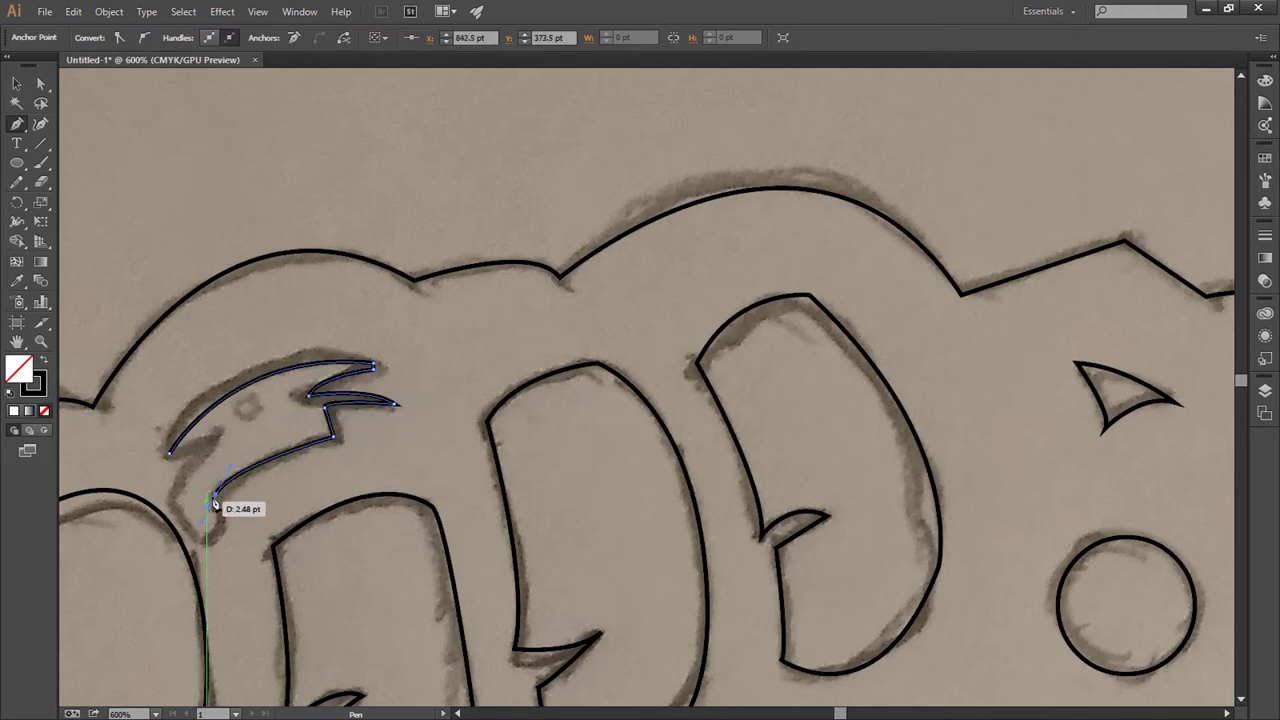
{"action": "left_click", "coordinate": [225, 519]}
{"action": "left_click_drag", "start_coordinate": [205, 543], "coordinate": [169, 510]}
{"action": "left_click", "coordinate": [169, 502]}
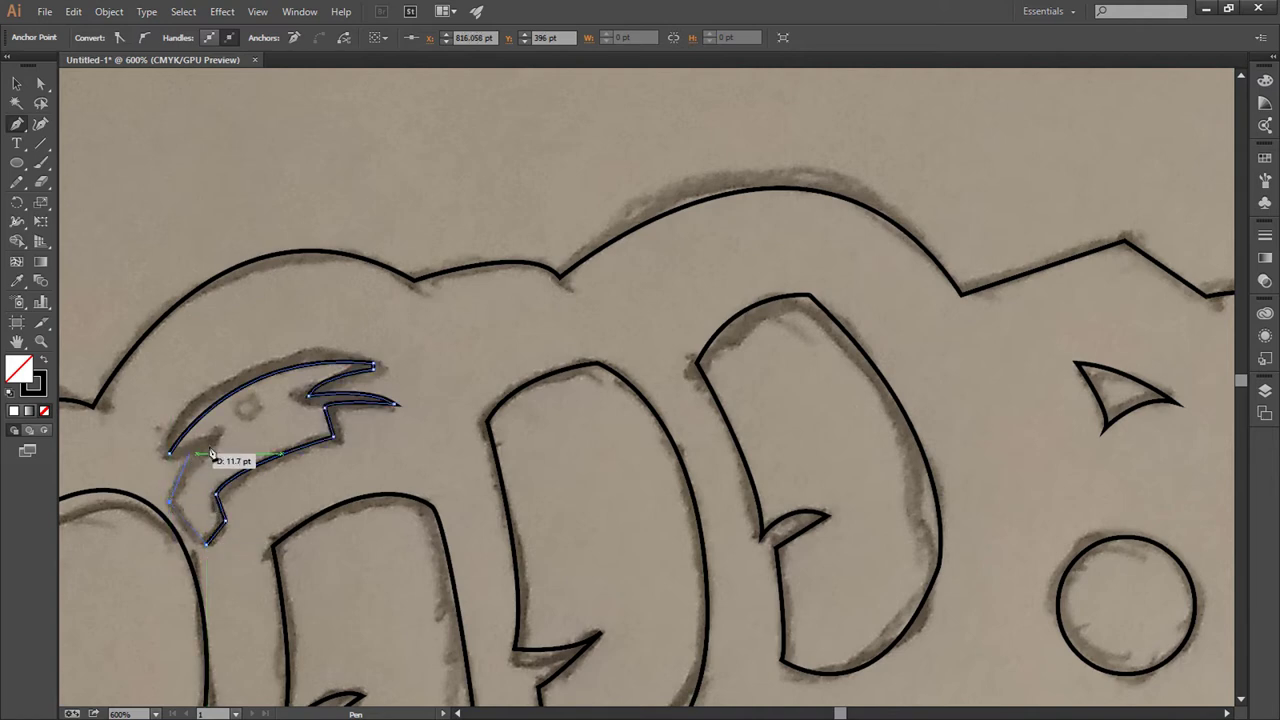
{"action": "left_click_drag", "start_coordinate": [230, 435], "coordinate": [177, 450]}
{"action": "left_click", "coordinate": [212, 440], "text": "ctrl"}
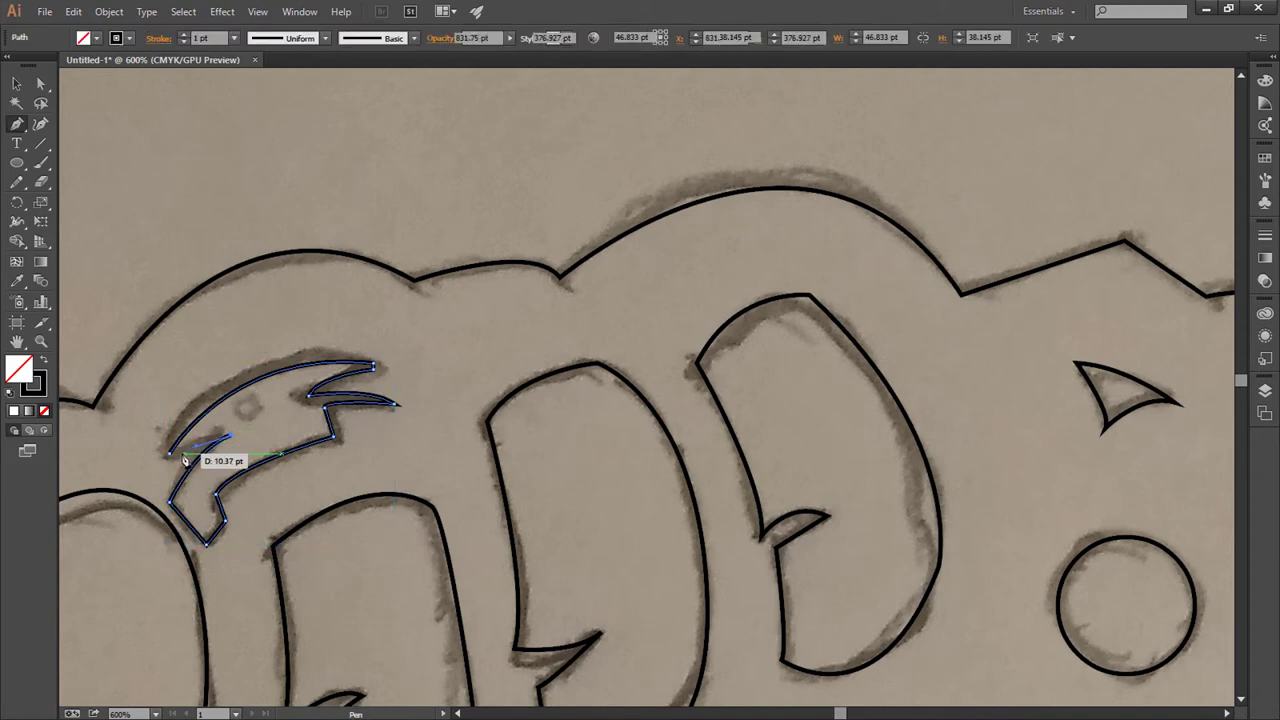
Step: Draw a tiny 3.67 pt circle for the dot inside the flame mark
{"action": "left_click", "coordinate": [169, 452], "text": "ctrl"}
{"action": "key", "text": "ctrl+a"}
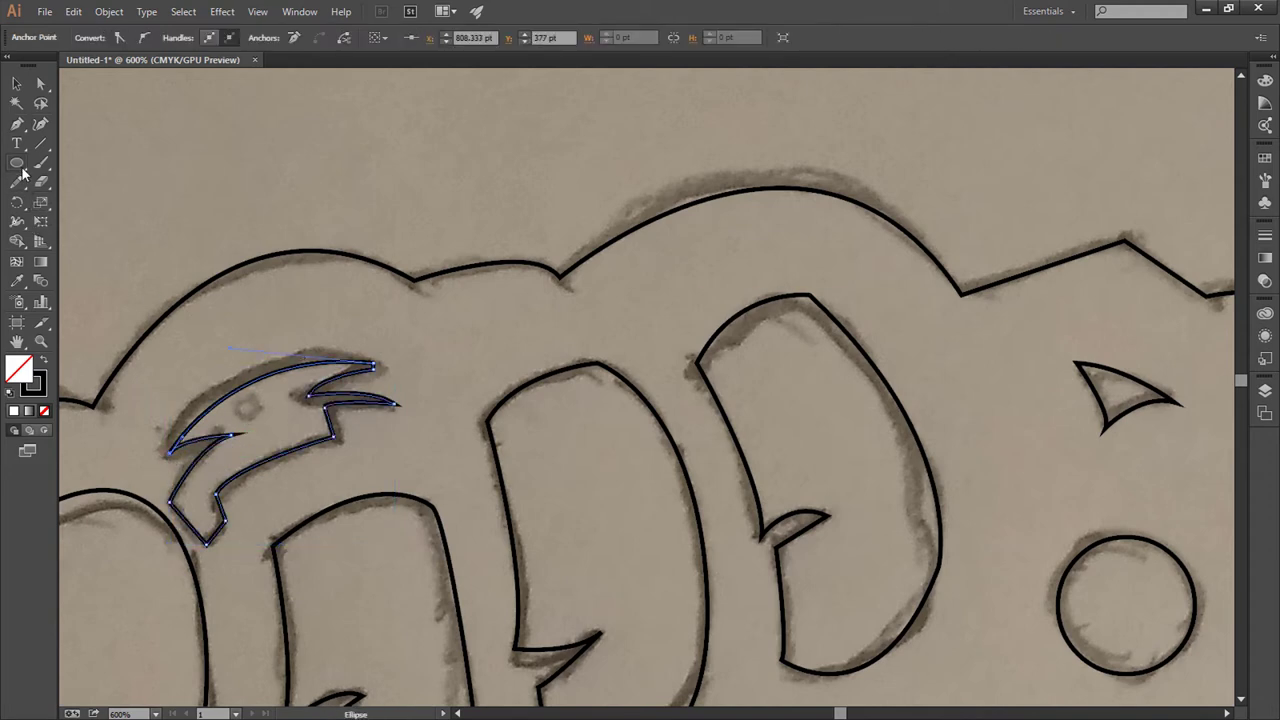
{"action": "left_click_drag", "start_coordinate": [240, 396], "coordinate": [262, 418]}
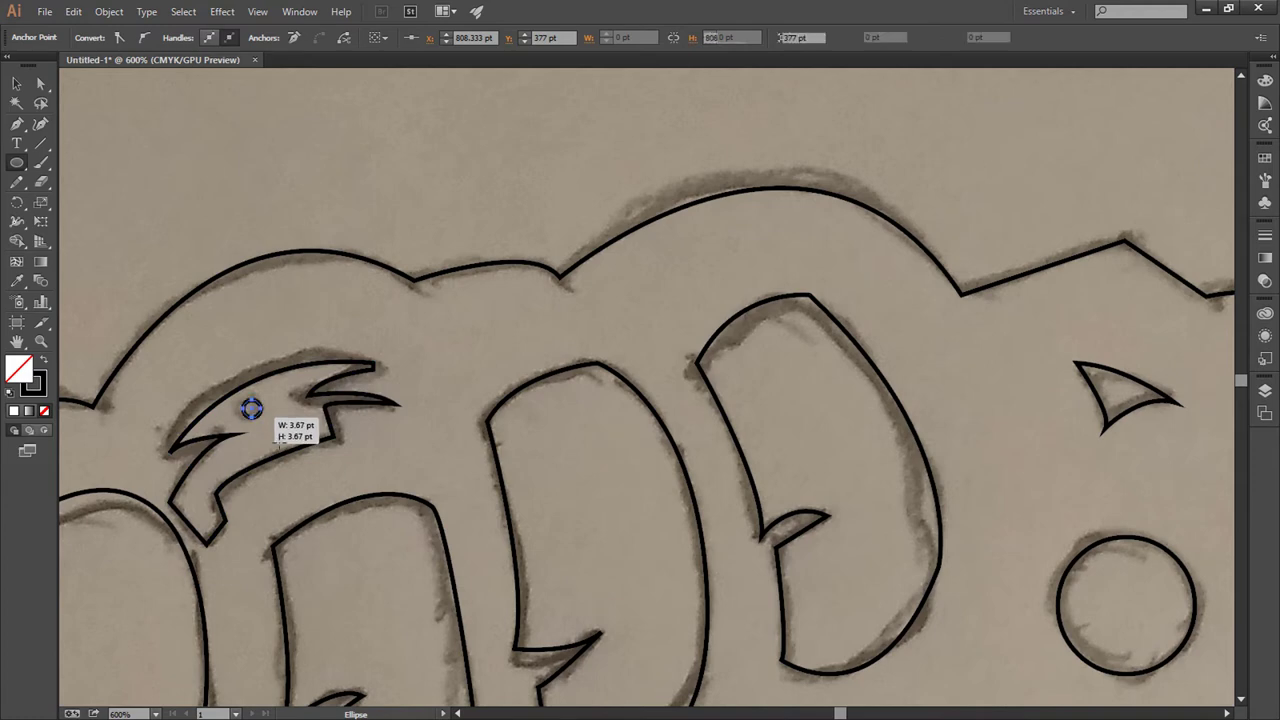
{"action": "mouse_move", "coordinate": [424, 466]}
{"action": "left_mouse_down"}
{"action": "mouse_move", "coordinate": [471, 370]}
{"action": "mouse_move", "coordinate": [671, 289]}
{"action": "mouse_move", "coordinate": [823, 109]}
{"action": "left_mouse_up"}
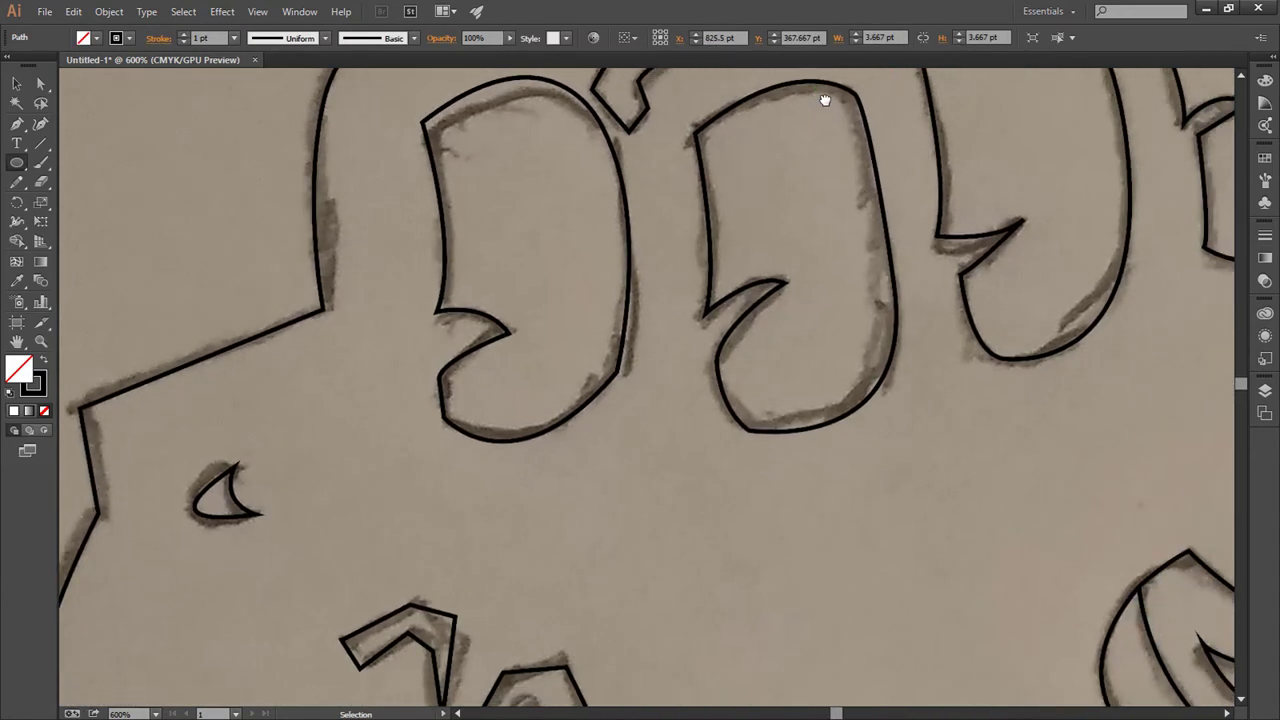
{"action": "key", "text": "ctrl+0"}
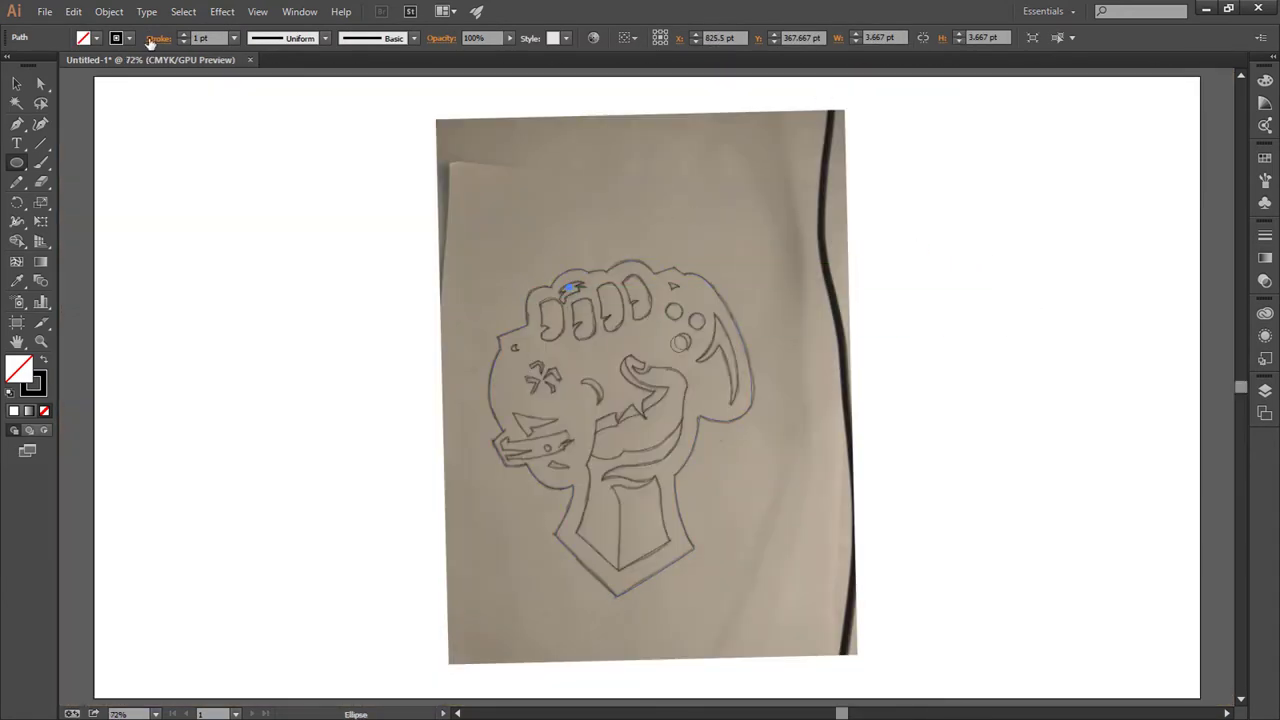
Step: With the Pen tool, trace and close the pointed spike outline over the sketch
{"action": "key", "text": "p"}
{"action": "scroll", "coordinate": [534, 248], "scroll_direction": "up", "scroll_amount": 3}
{"action": "scroll", "coordinate": [537, 246], "scroll_direction": "up", "scroll_amount": 3}
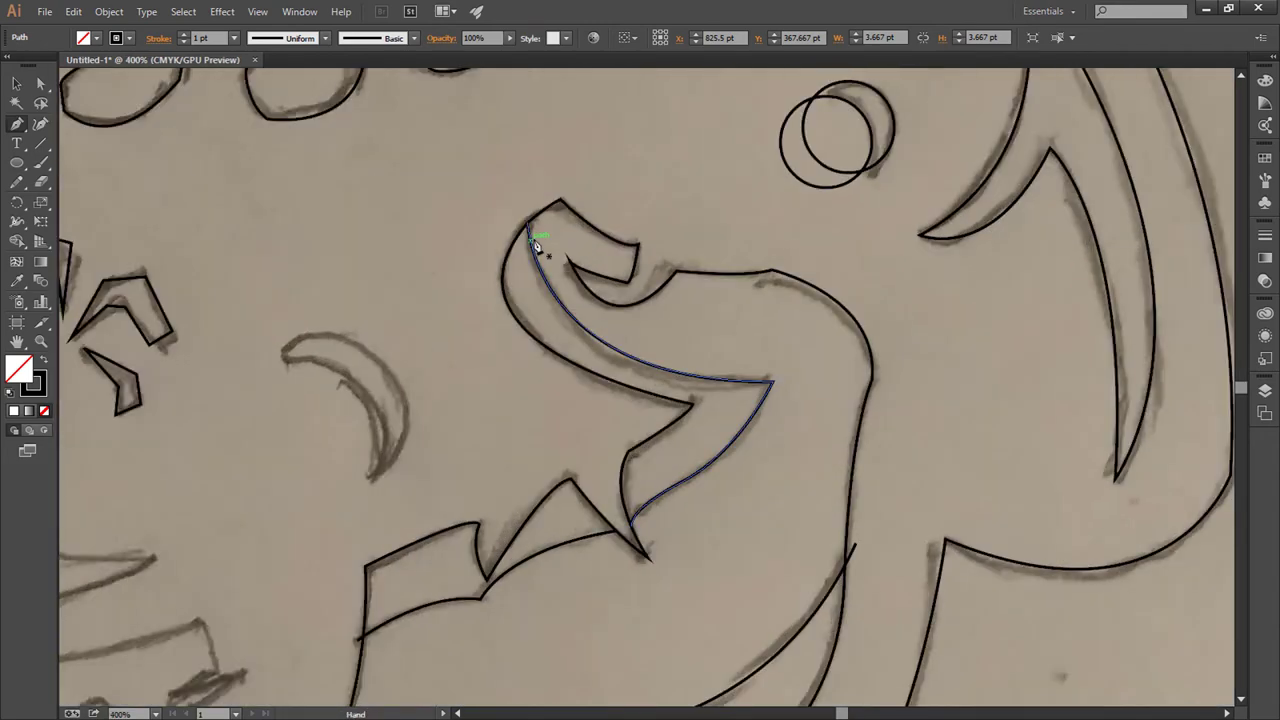
{"action": "mouse_move", "coordinate": [537, 246]}
{"action": "left_mouse_down"}
{"action": "mouse_move", "coordinate": [854, 216]}
{"action": "mouse_move", "coordinate": [1129, 106]}
{"action": "left_mouse_up"}
{"action": "left_click", "coordinate": [272, 332]}
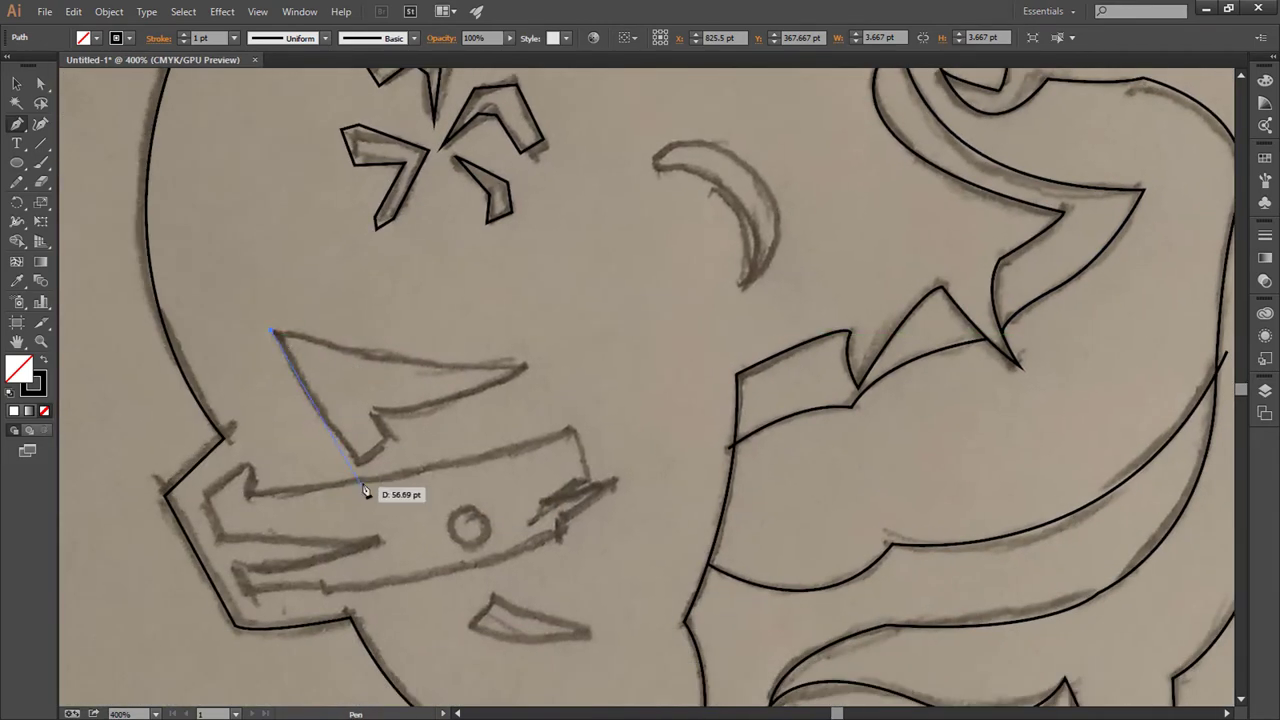
{"action": "left_click_drag", "start_coordinate": [360, 460], "coordinate": [393, 452]}
{"action": "left_click", "coordinate": [390, 437]}
{"action": "left_click", "coordinate": [372, 410]}
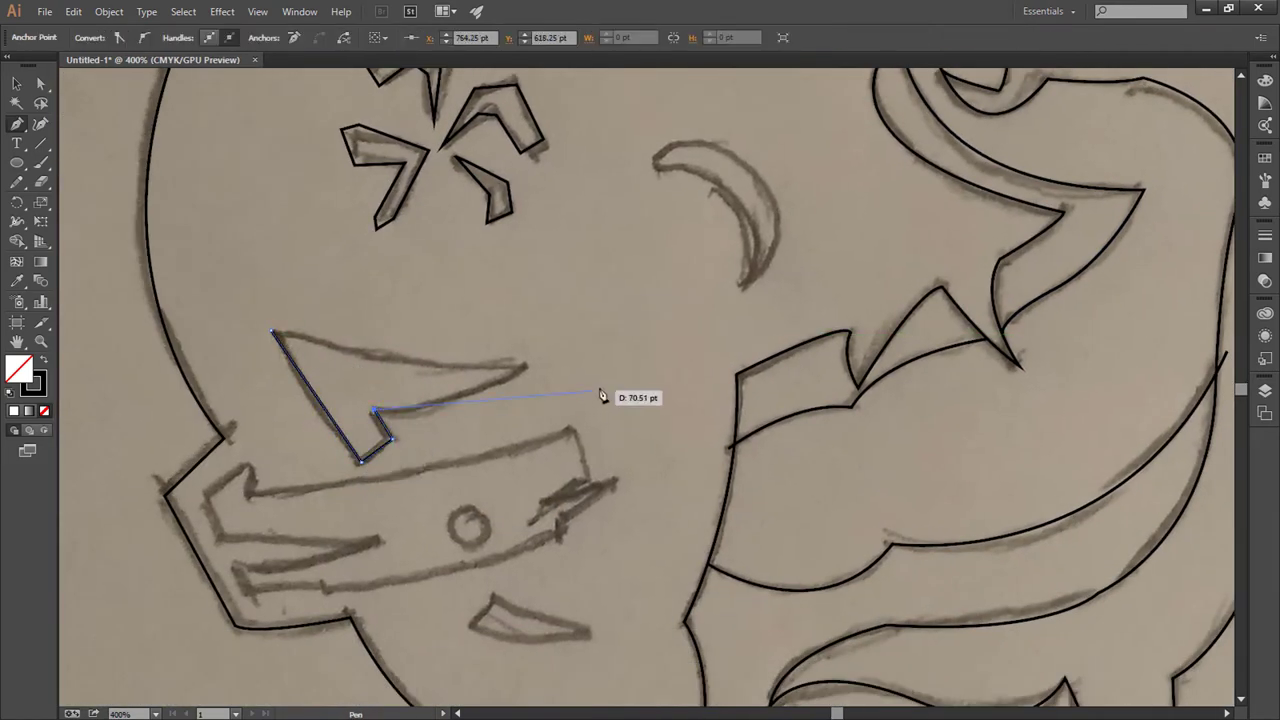
{"action": "left_click_drag", "start_coordinate": [525, 367], "coordinate": [585, 330]}
{"action": "left_click", "coordinate": [525, 367]}
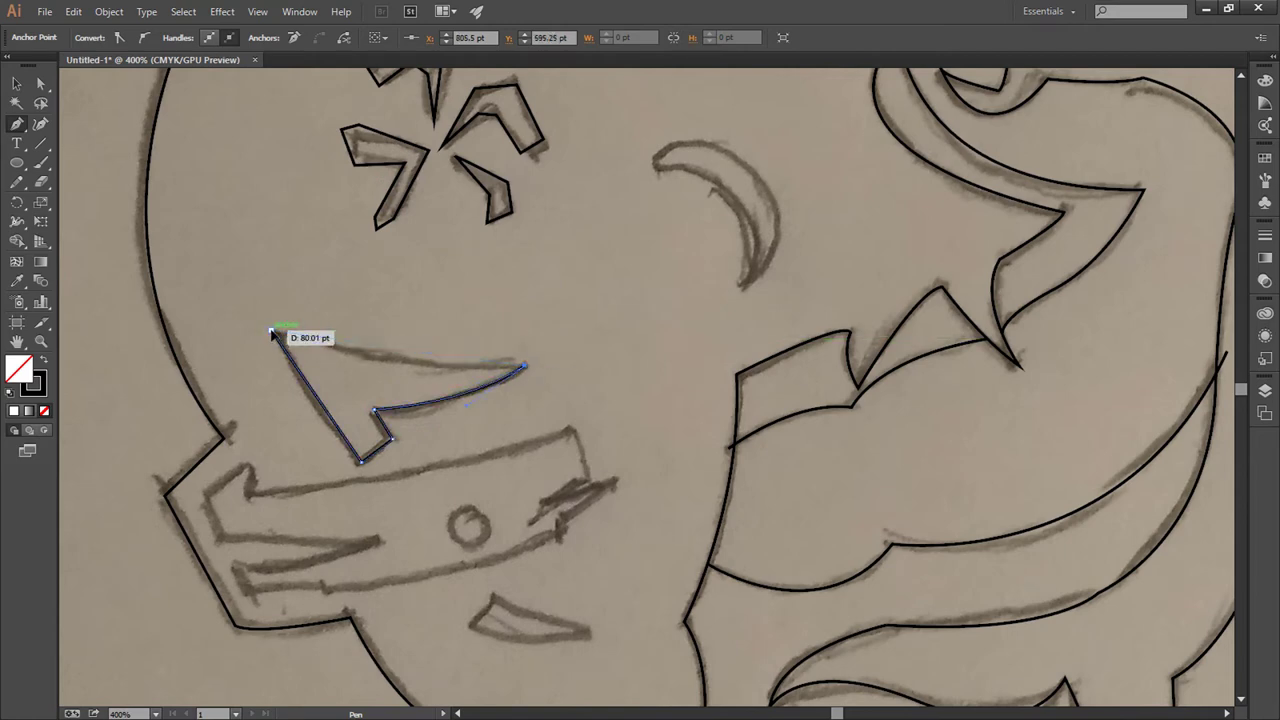
{"action": "left_click", "coordinate": [272, 332]}
Step: Trace the controller piece outline, including its slot and jagged tip, as a closed path
{"action": "left_click", "coordinate": [200, 492]}
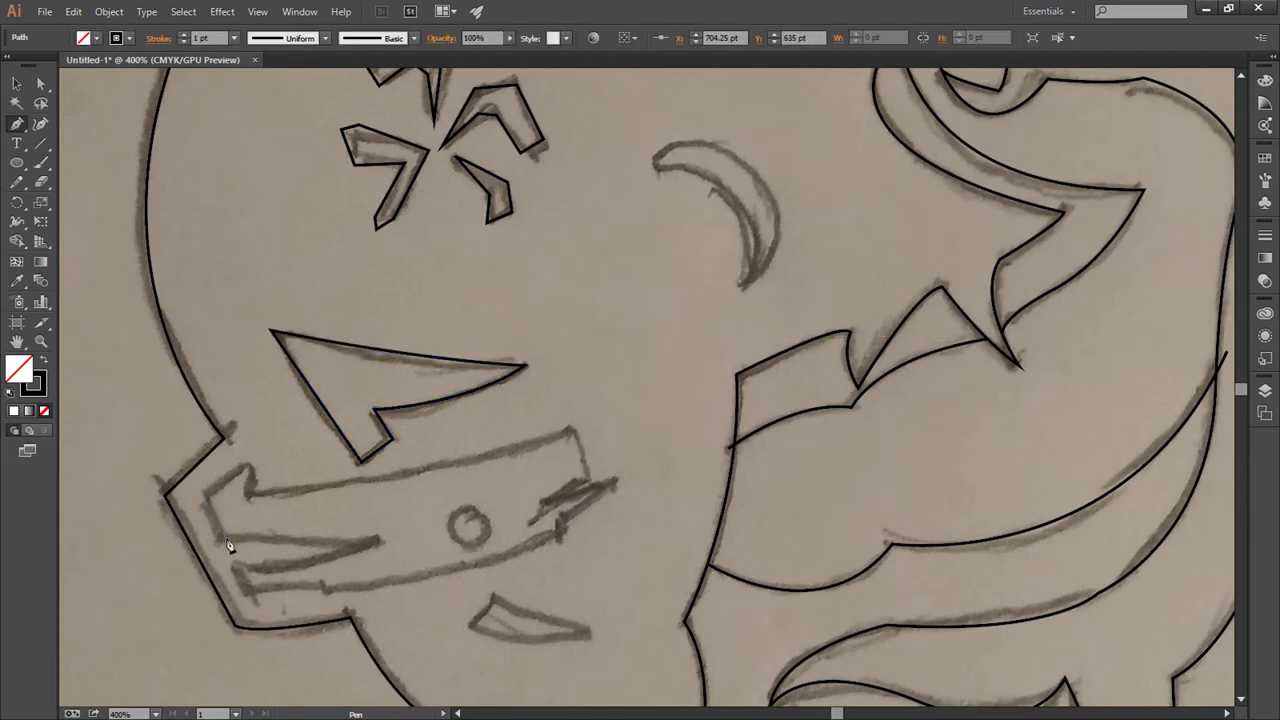
{"action": "left_click", "coordinate": [225, 538]}
{"action": "left_click", "coordinate": [378, 538]}
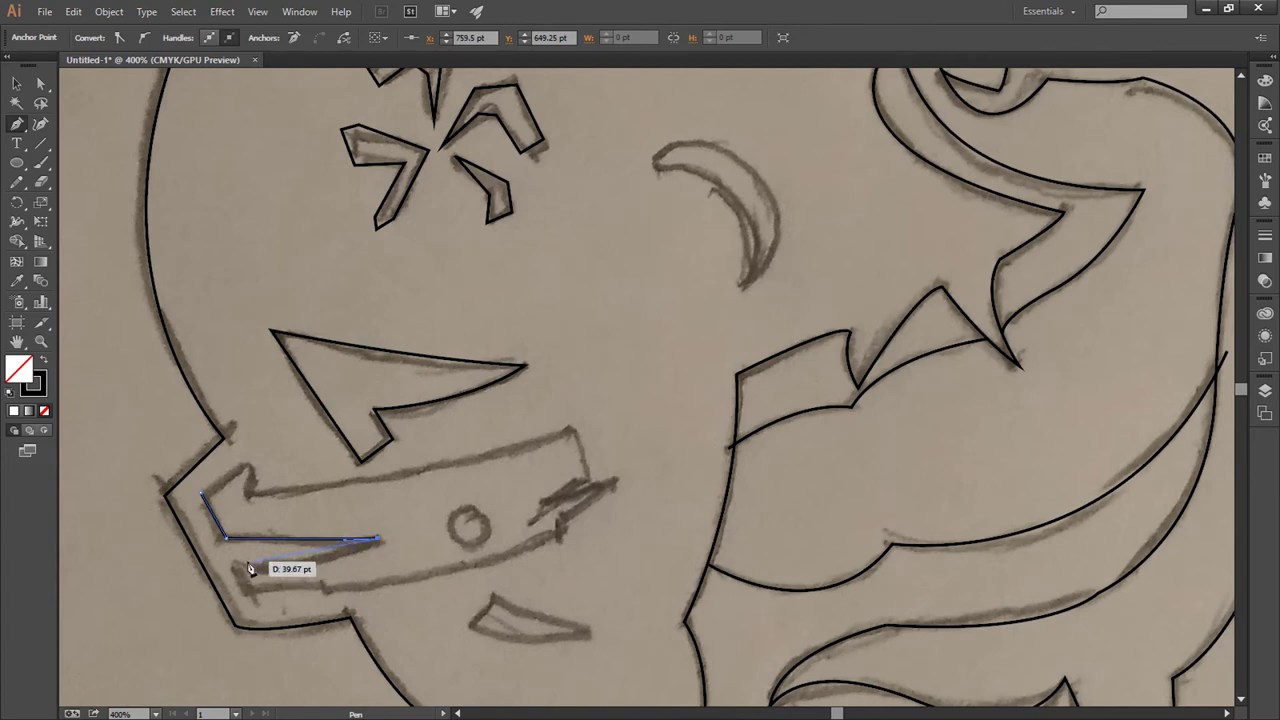
{"action": "left_click", "coordinate": [236, 563], "text": "alt"}
{"action": "left_click", "coordinate": [250, 589]}
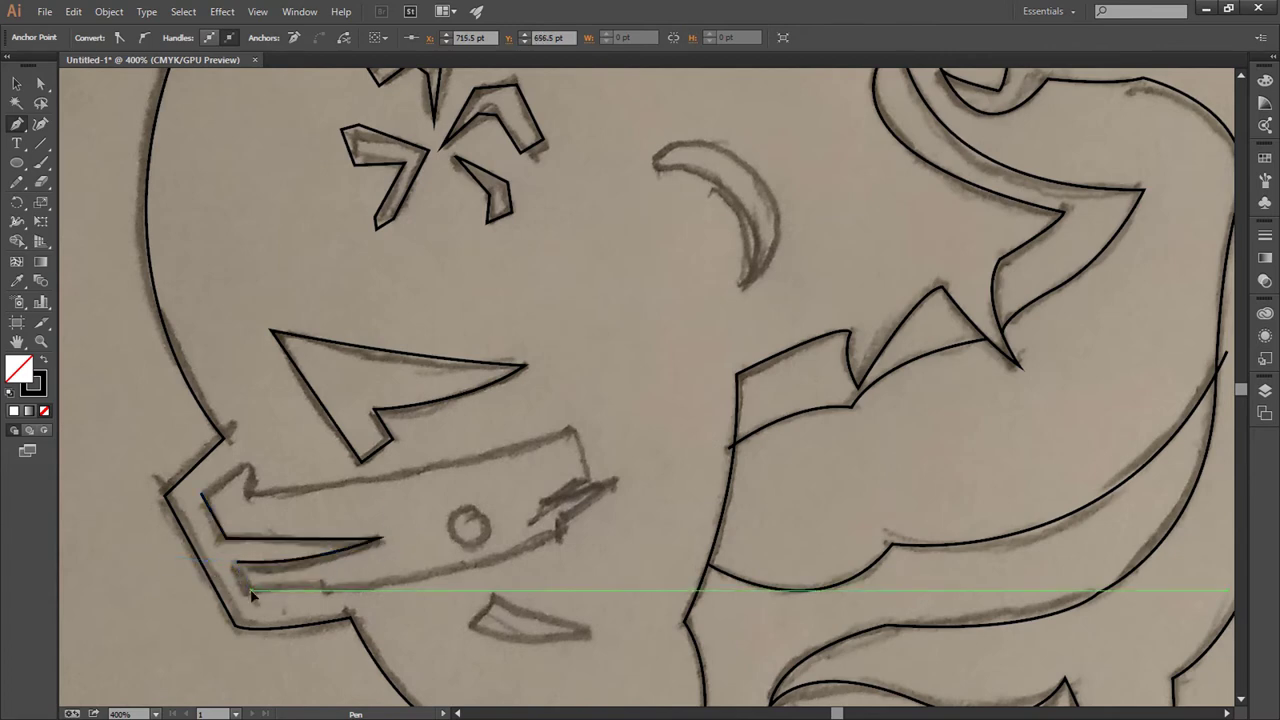
{"action": "left_click_drag", "start_coordinate": [557, 533], "coordinate": [650, 487]}
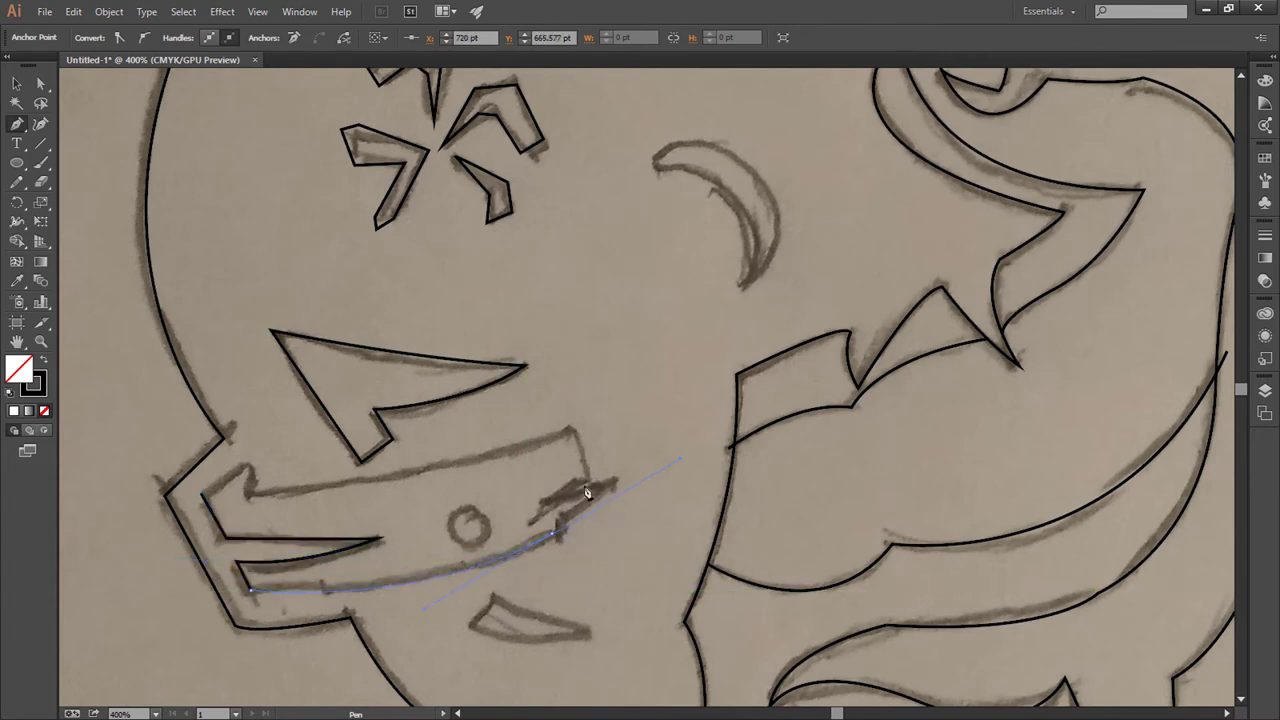
{"action": "left_click_drag", "start_coordinate": [556, 534], "coordinate": [557, 540]}
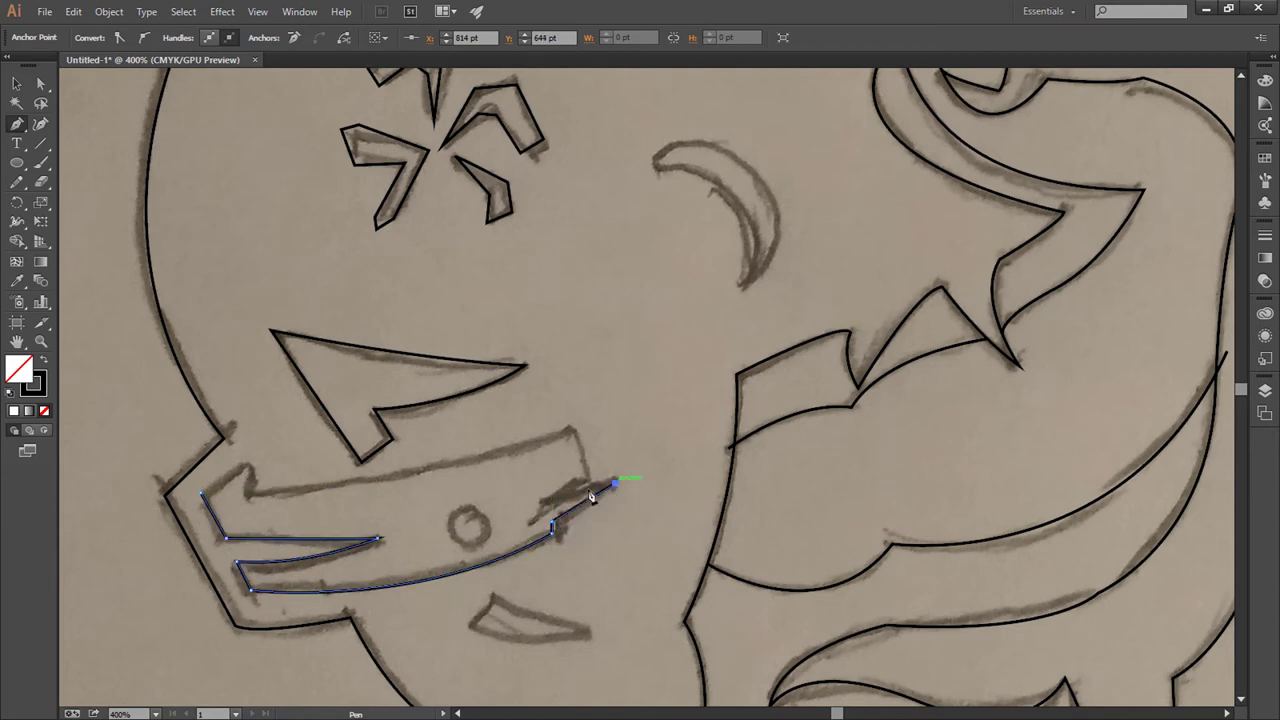
{"action": "left_click_drag", "start_coordinate": [615, 484], "coordinate": [528, 523]}
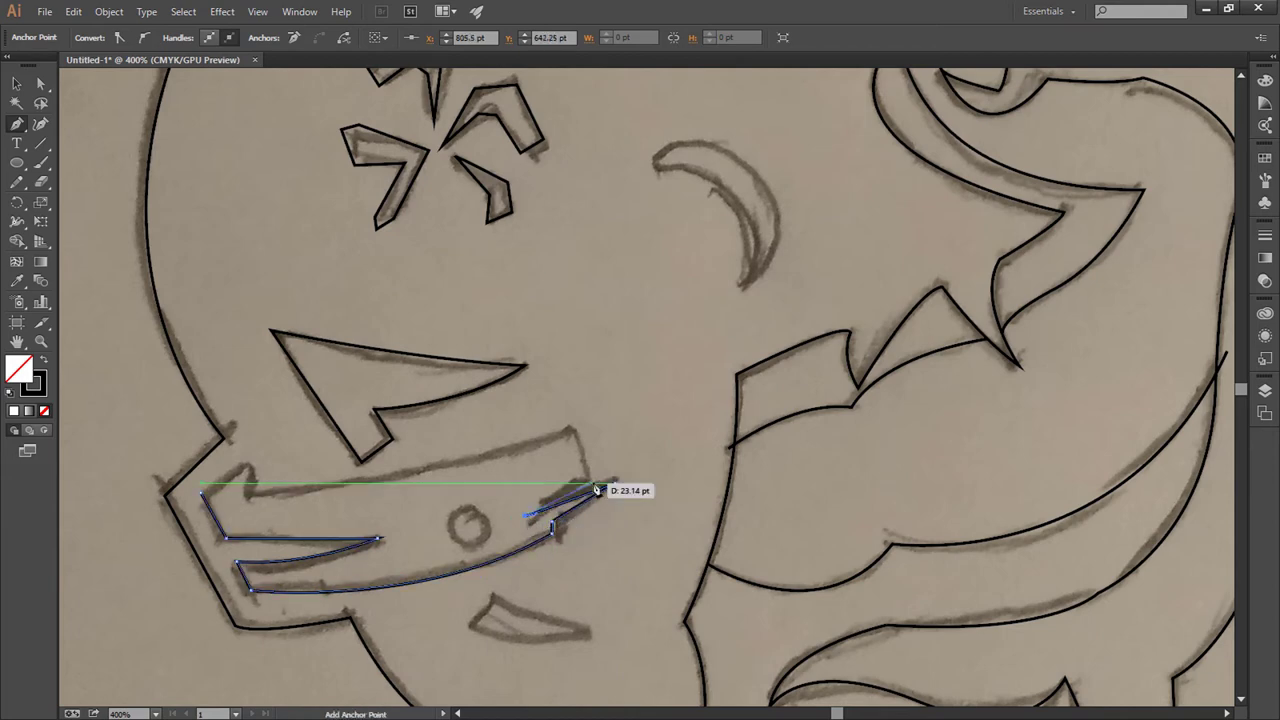
{"action": "mouse_move", "coordinate": [586, 476]}
{"action": "left_mouse_down"}
{"action": "mouse_move", "coordinate": [585, 490]}
{"action": "mouse_move", "coordinate": [560, 446]}
{"action": "left_mouse_up"}
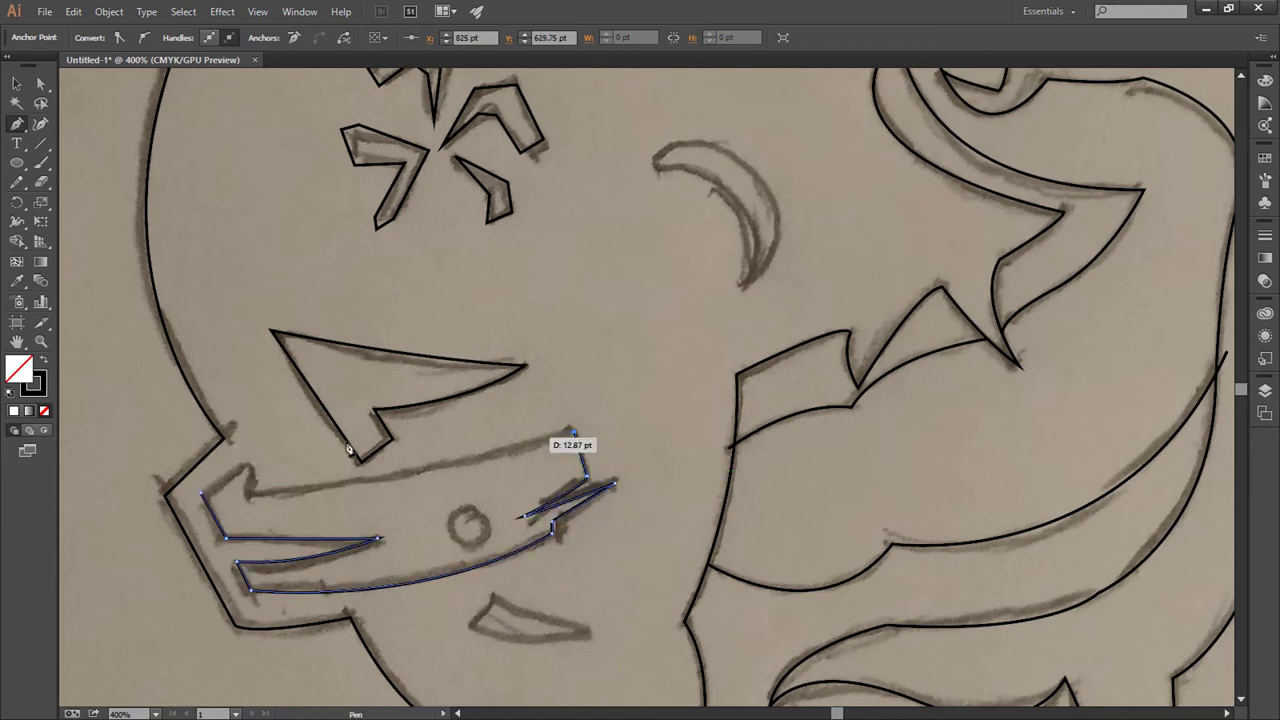
{"action": "left_click_drag", "start_coordinate": [253, 487], "coordinate": [106, 481]}
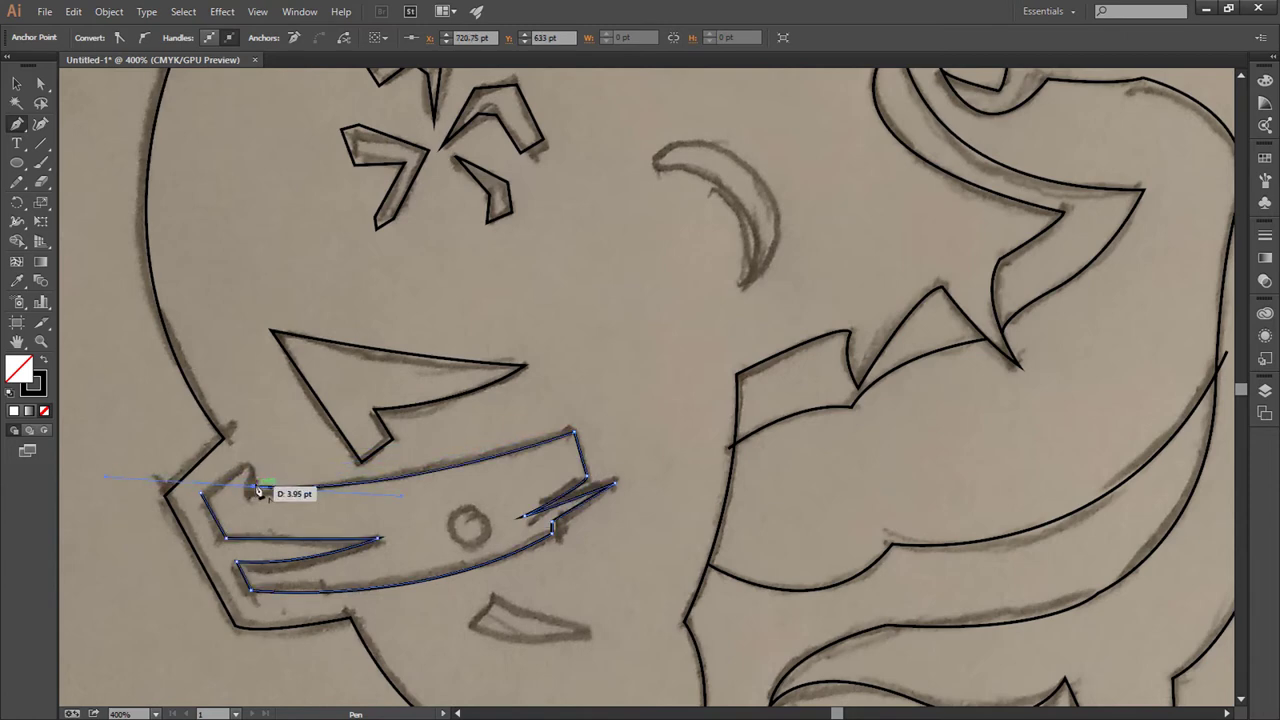
{"action": "left_click", "coordinate": [250, 466]}
{"action": "left_click_drag", "start_coordinate": [201, 500], "coordinate": [201, 500]}
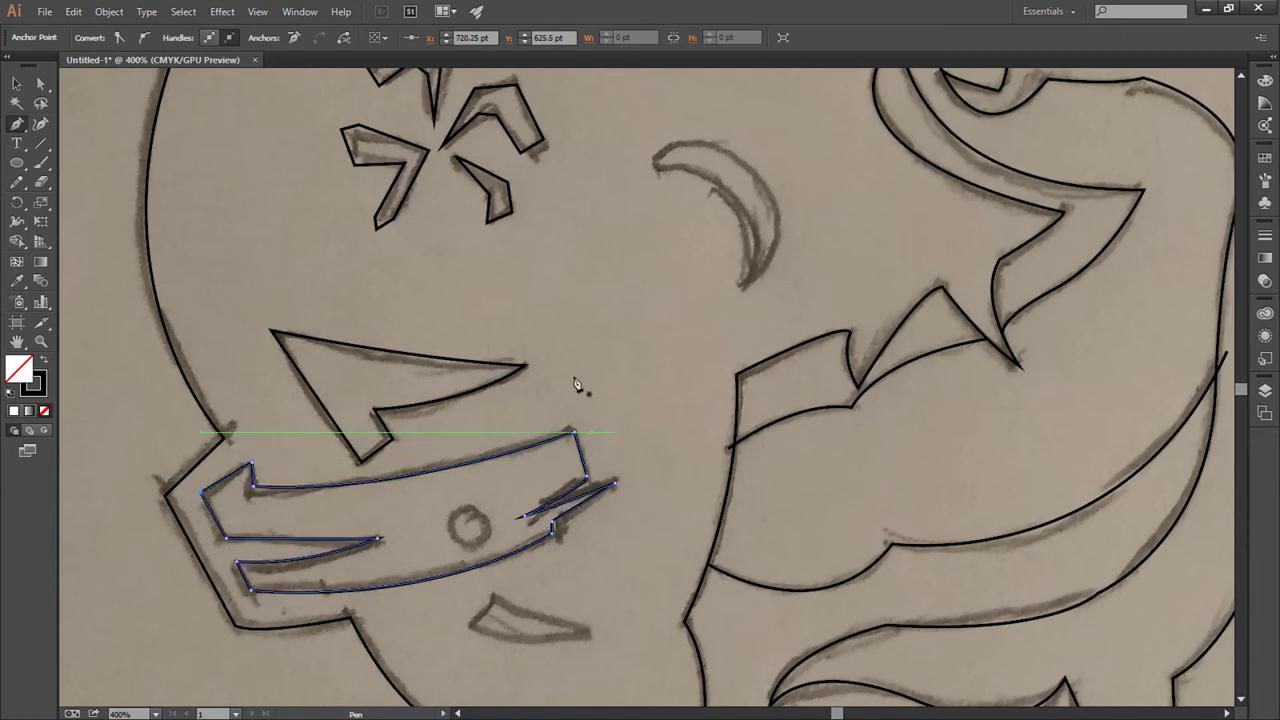
Step: Trace the small crescent and draw an ellipse over the round dot
{"action": "left_click_drag", "start_coordinate": [491, 596], "coordinate": [470, 632]}
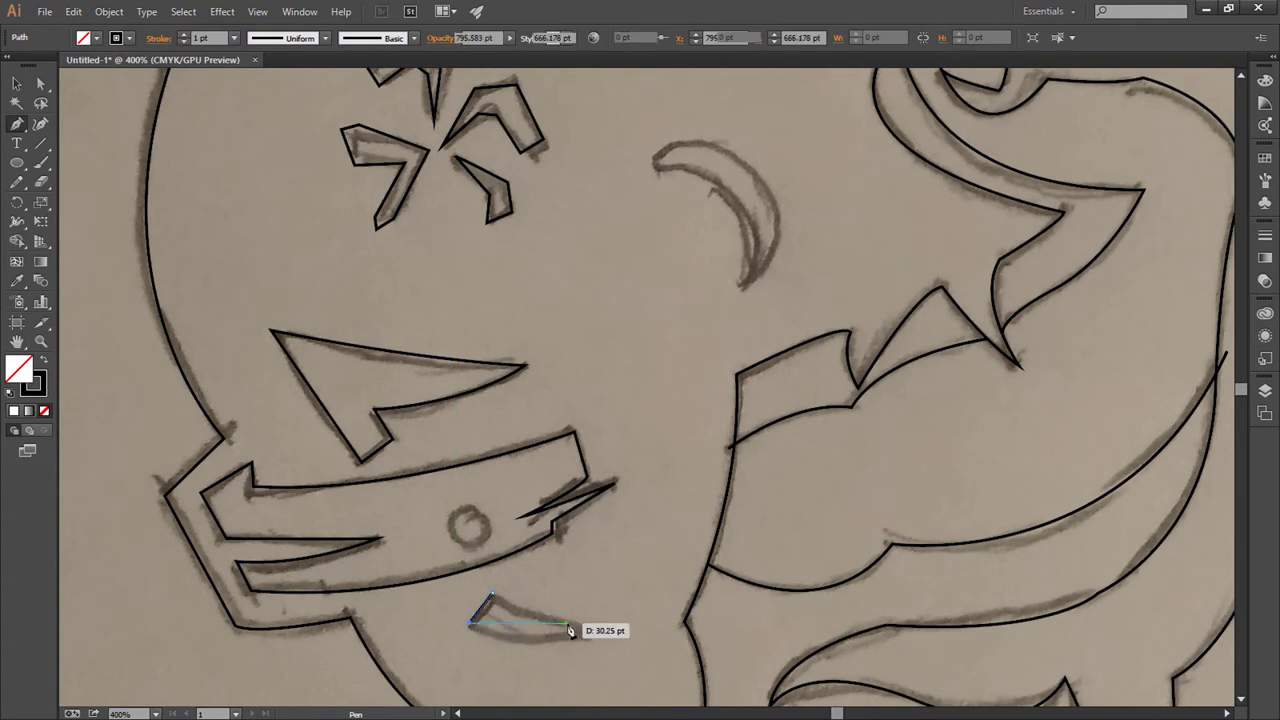
{"action": "left_click_drag", "start_coordinate": [664, 612], "coordinate": [664, 612]}
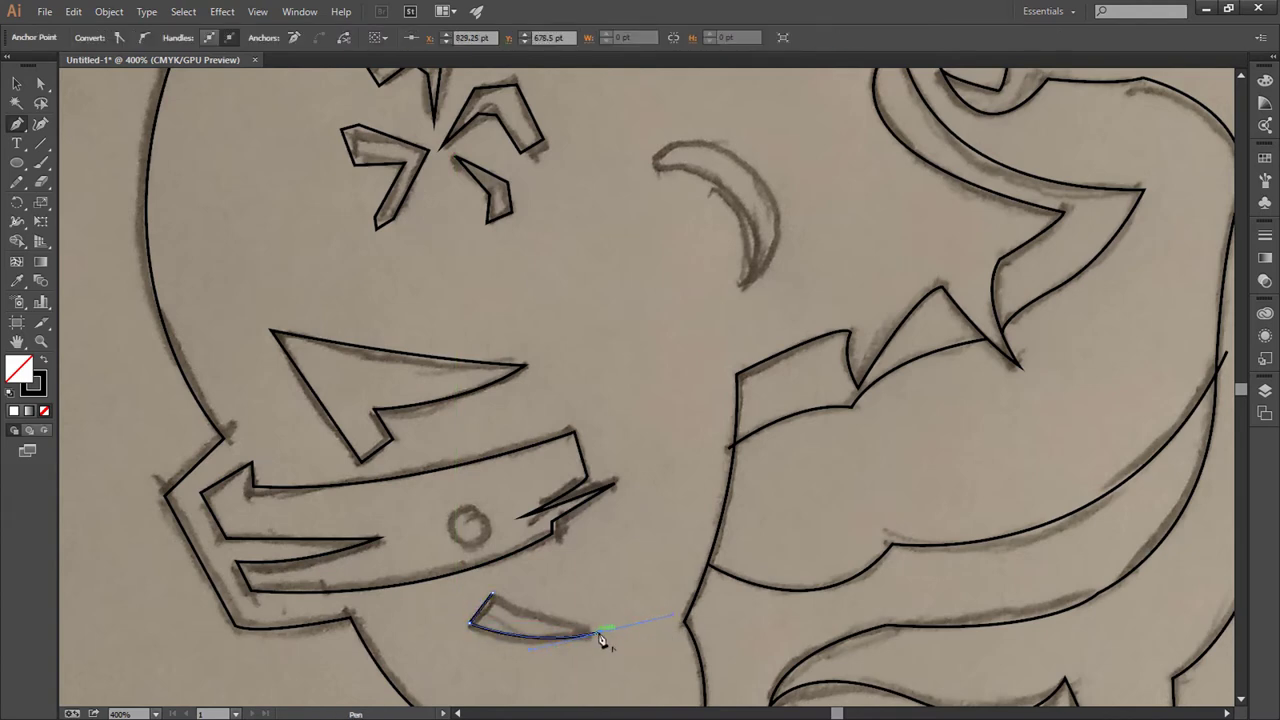
{"action": "left_click", "coordinate": [491, 596]}
{"action": "key", "text": "m"}
{"action": "mouse_move", "coordinate": [16, 162]}
{"action": "left_mouse_down"}
{"action": "mouse_move", "coordinate": [98, 186]}
{"action": "mouse_move", "coordinate": [97, 201]}
{"action": "left_mouse_up"}
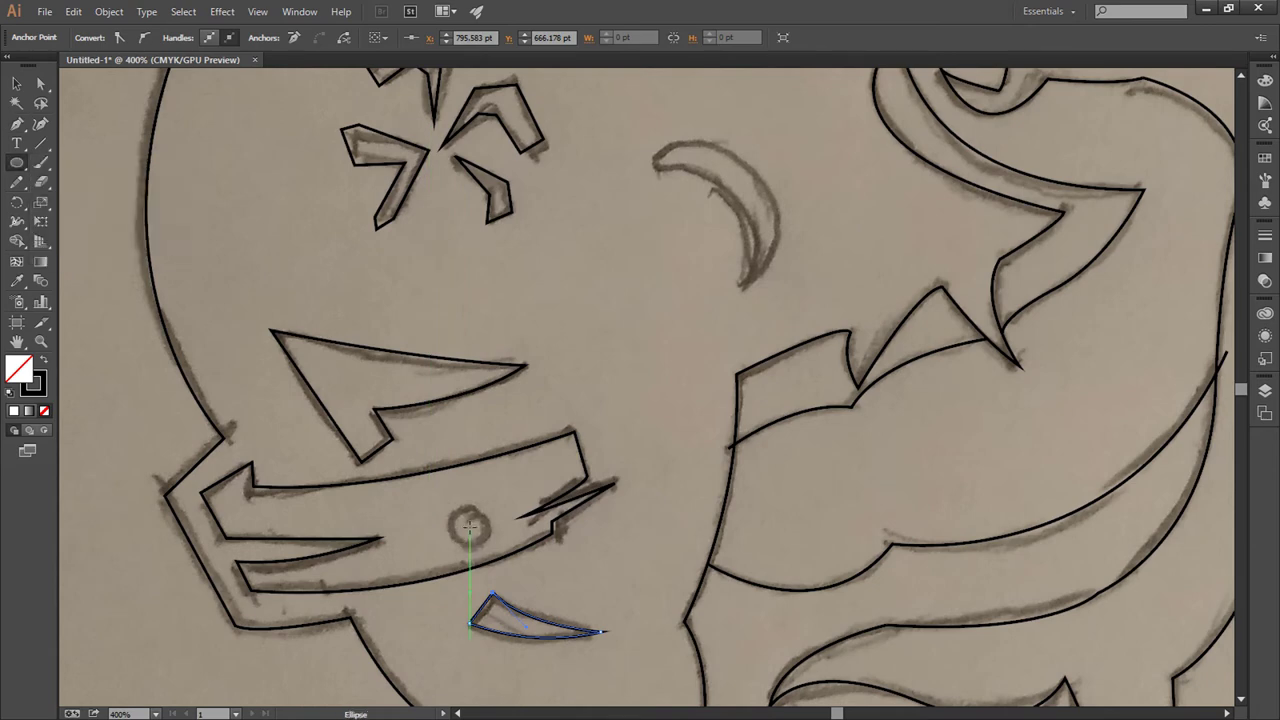
{"action": "left_click_drag", "start_coordinate": [470, 527], "coordinate": [491, 548]}
Step: Draw a curved path along the wrist's inner crease, then fit the artboard in the window
{"action": "left_click_drag", "start_coordinate": [640, 621], "coordinate": [461, 470]}
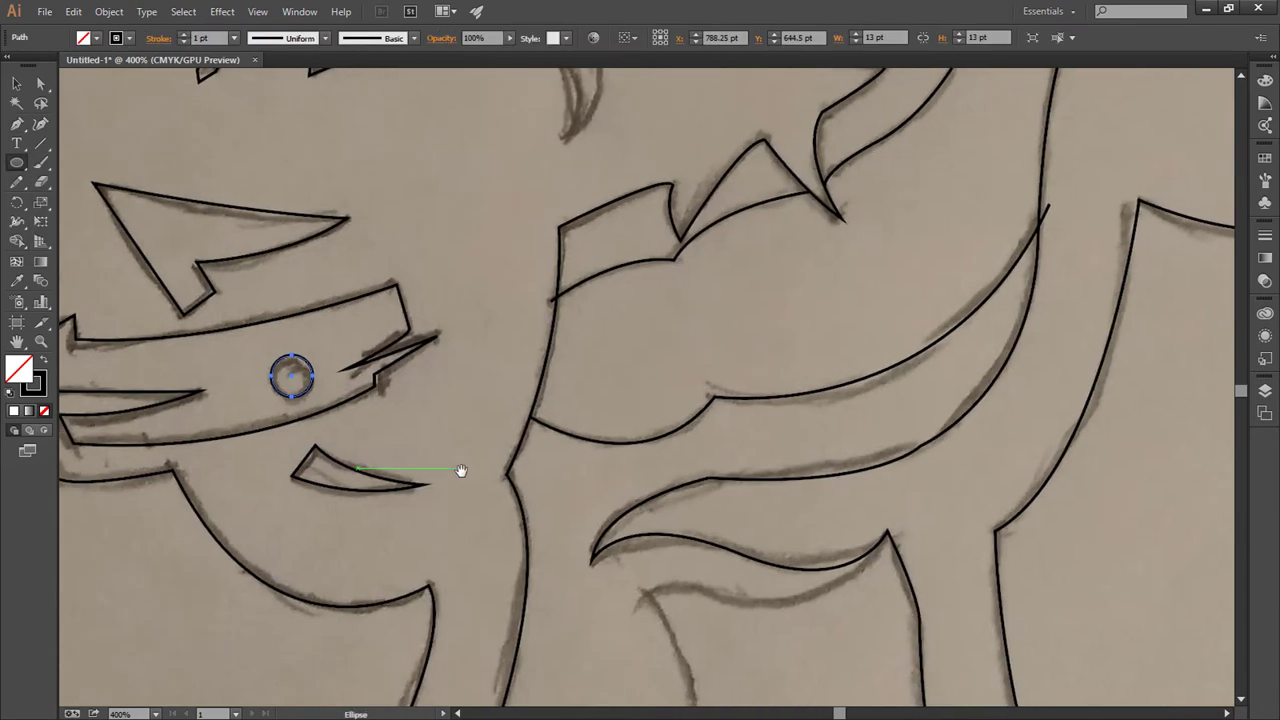
{"action": "left_click_drag", "start_coordinate": [606, 580], "coordinate": [455, 351]}
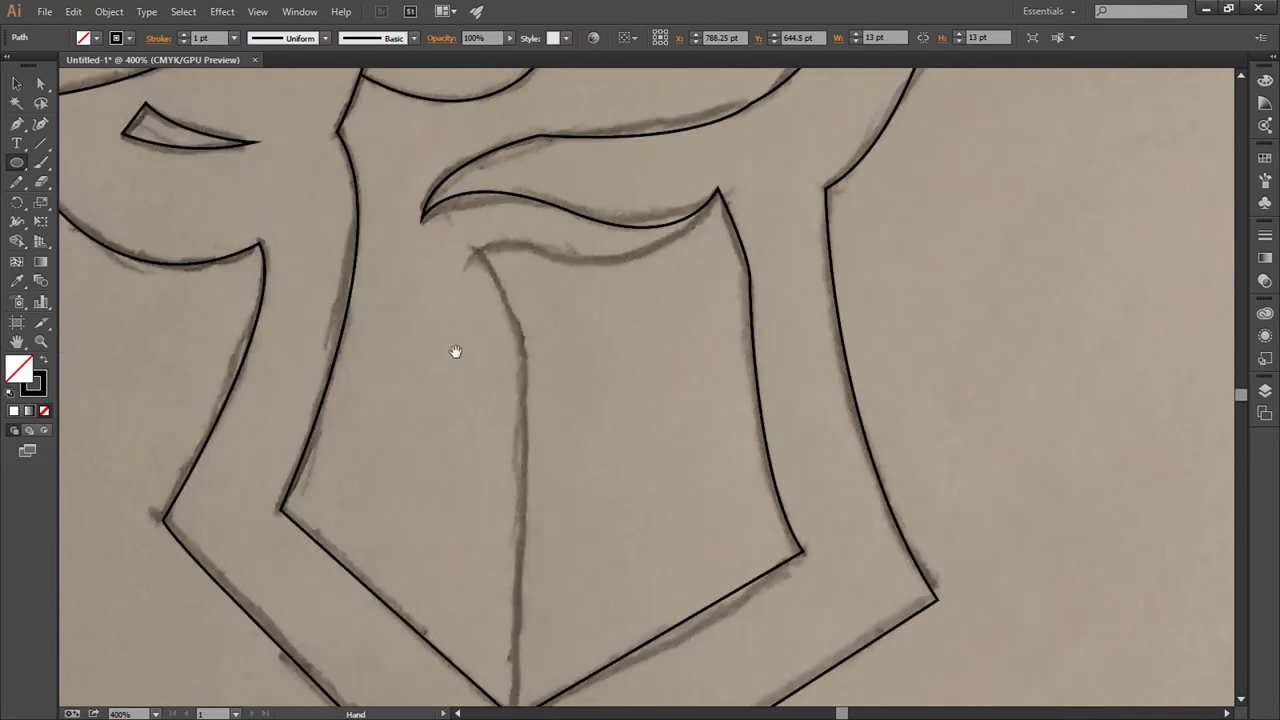
{"action": "key", "text": "p"}
{"action": "scroll", "coordinate": [531, 606], "scroll_direction": "down", "scroll_amount": 1}
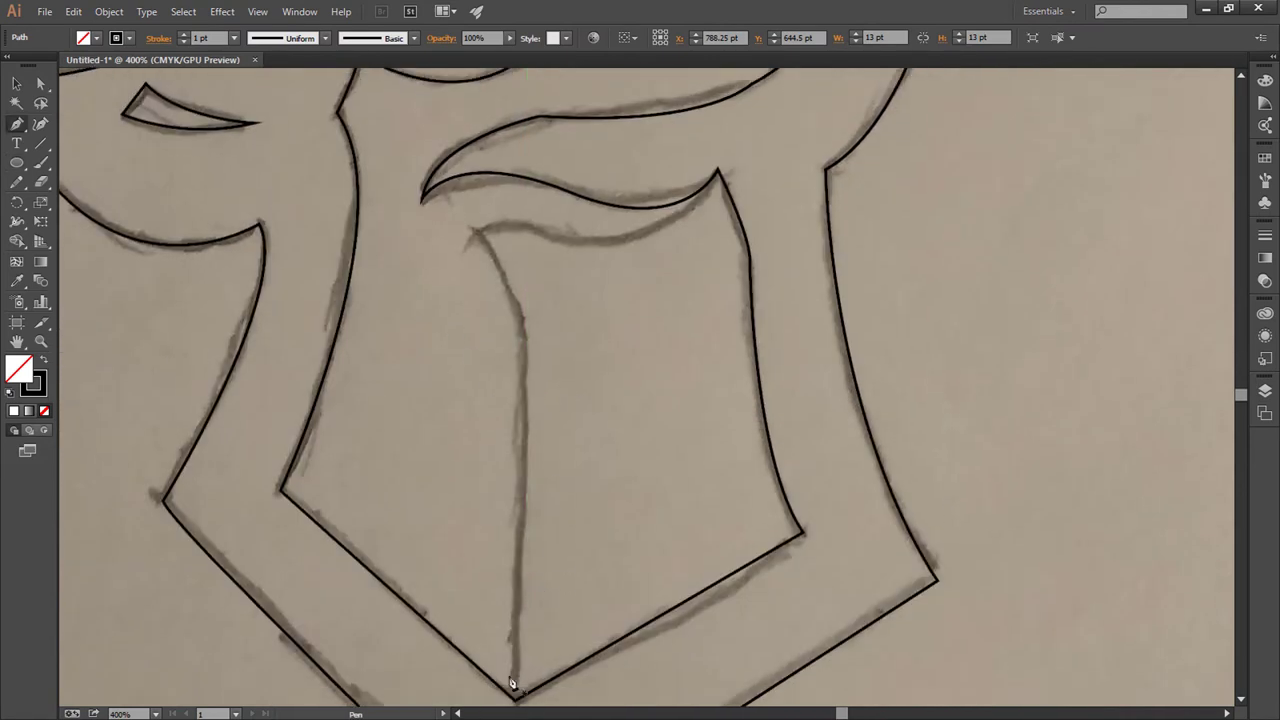
{"action": "left_click_drag", "start_coordinate": [474, 233], "coordinate": [388, 165]}
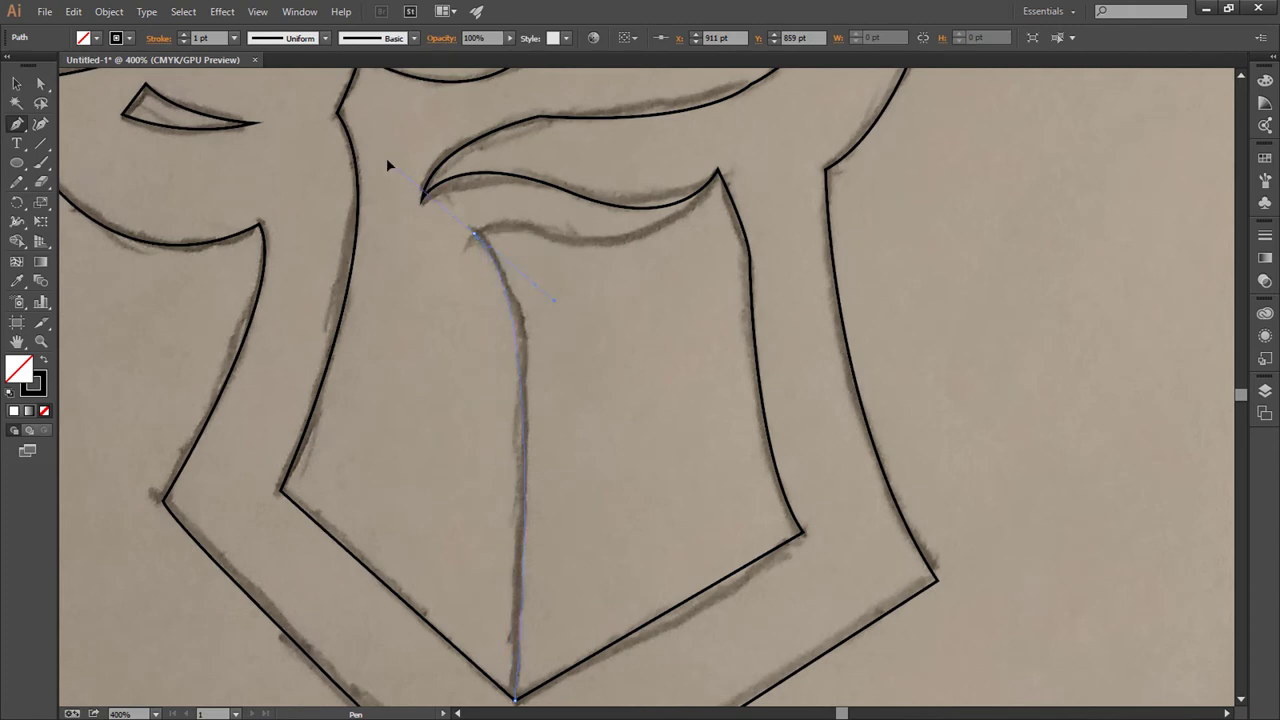
{"action": "left_click_drag", "start_coordinate": [474, 233], "coordinate": [686, 267]}
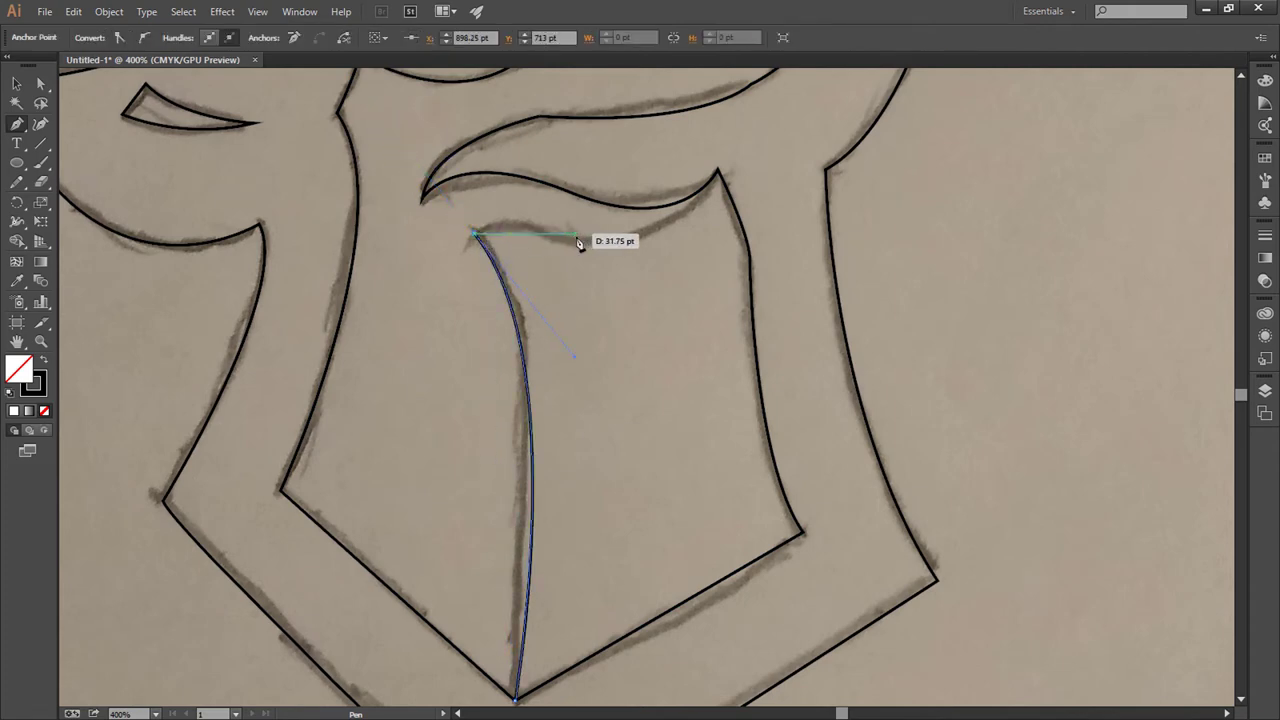
{"action": "left_click", "coordinate": [726, 152]}
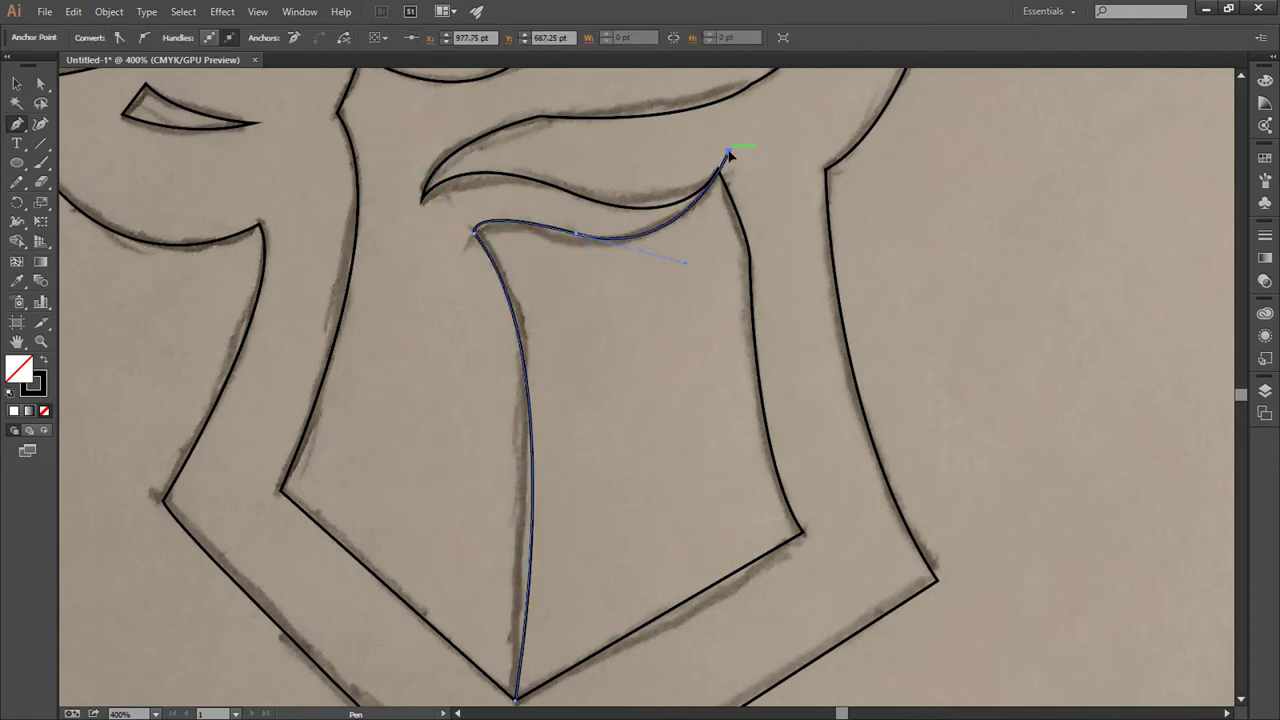
{"action": "key", "text": "ctrl+0"}
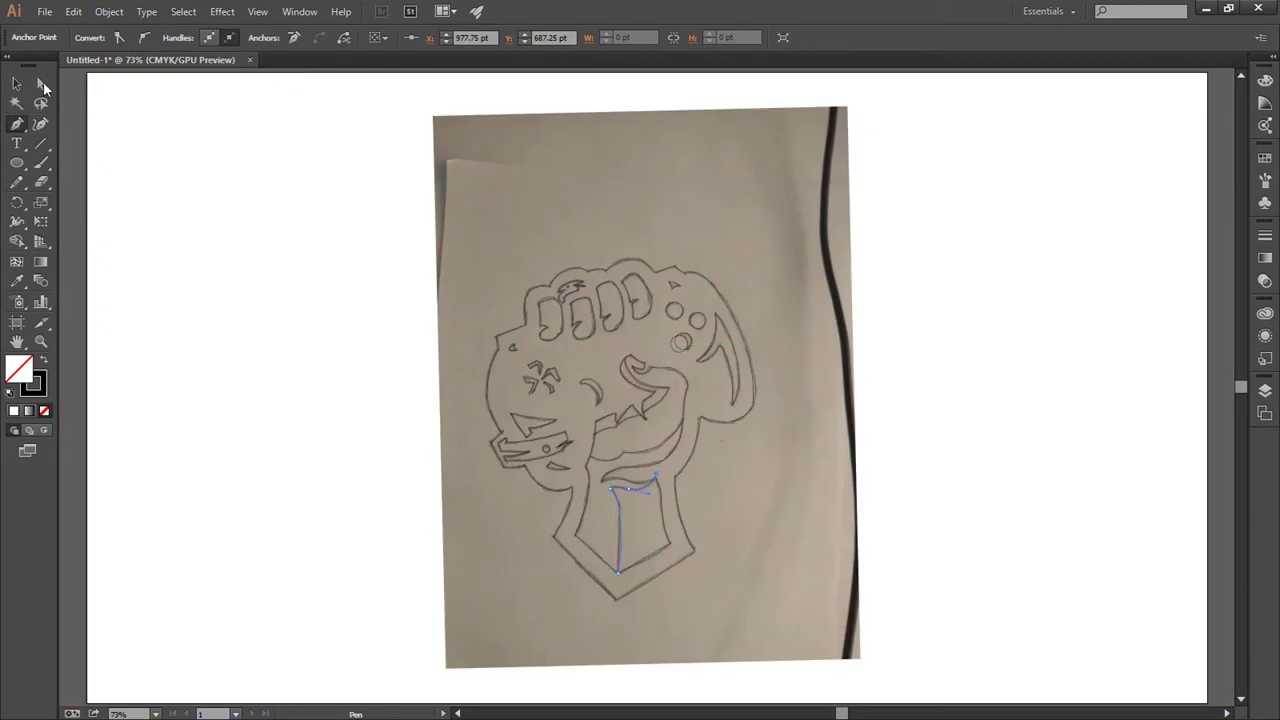
{"action": "left_click", "coordinate": [19, 84]}
Step: Select all traced paths and set a red fill with no stroke for Shape Builder
{"action": "left_click_drag", "start_coordinate": [443, 224], "coordinate": [910, 650]}
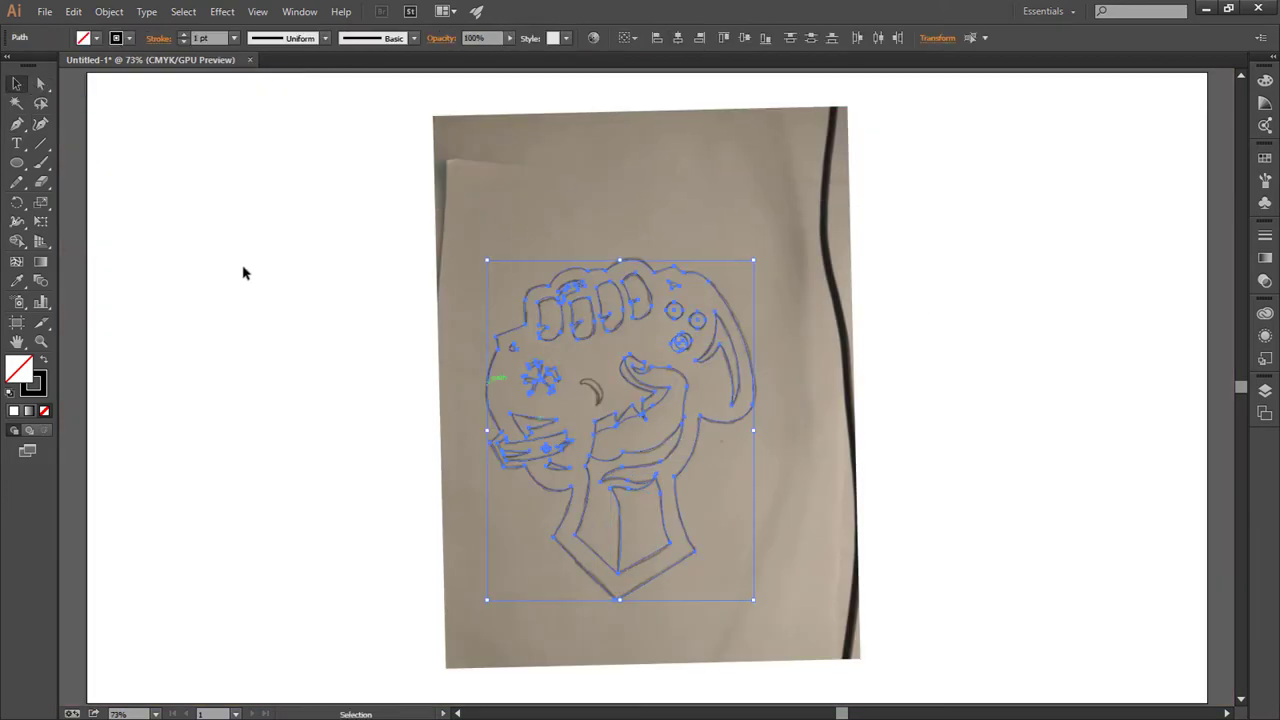
{"action": "left_click", "coordinate": [29, 241]}
{"action": "left_click", "coordinate": [96, 38]}
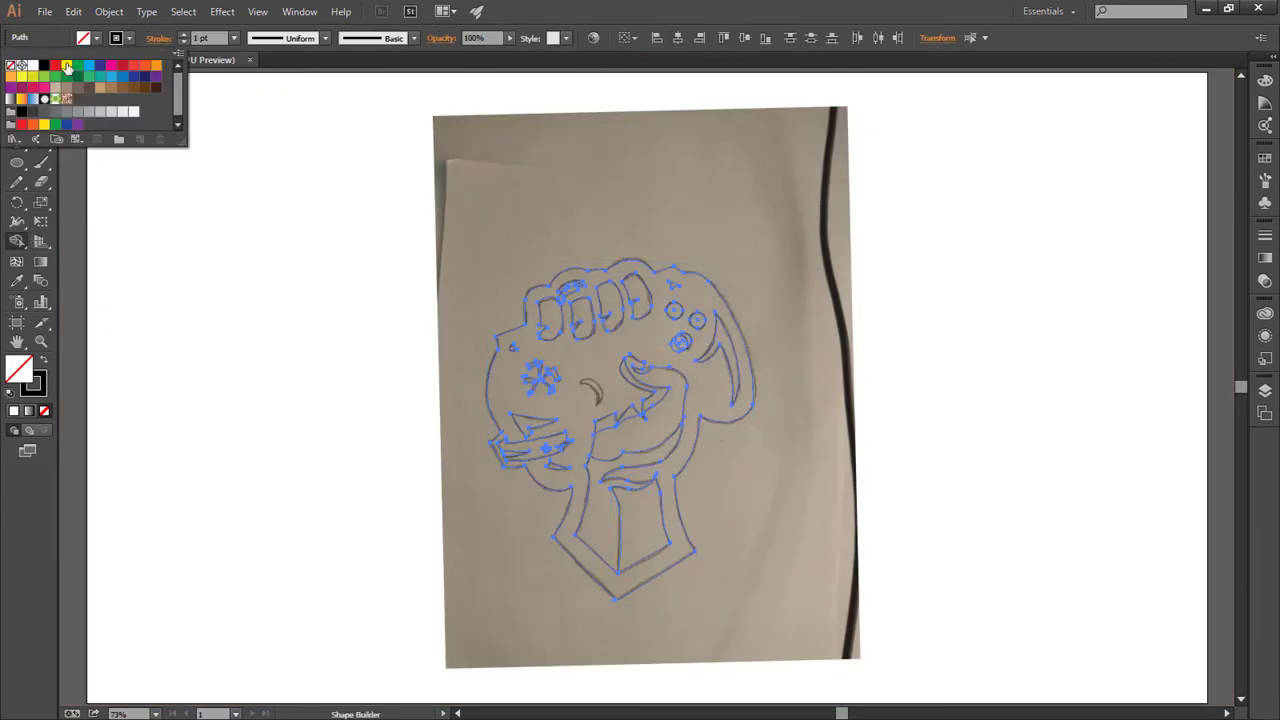
{"action": "left_click", "coordinate": [55, 66]}
{"action": "left_click", "coordinate": [129, 38]}
{"action": "left_click", "coordinate": [129, 38]}
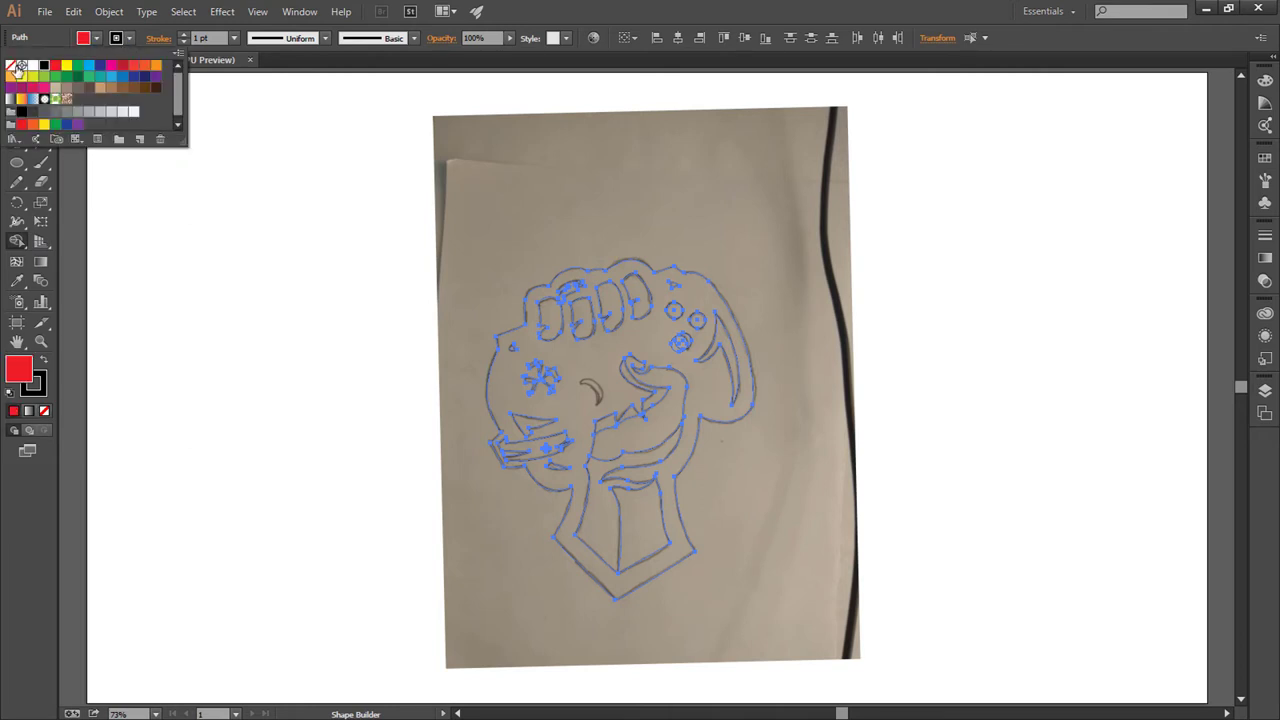
{"action": "left_click", "coordinate": [10, 65]}
Step: Fill the finger, main fist, tongue and wrist regions red, plus the gap by the wrist
{"action": "left_click", "coordinate": [545, 325]}
{"action": "left_click", "coordinate": [546, 318]}
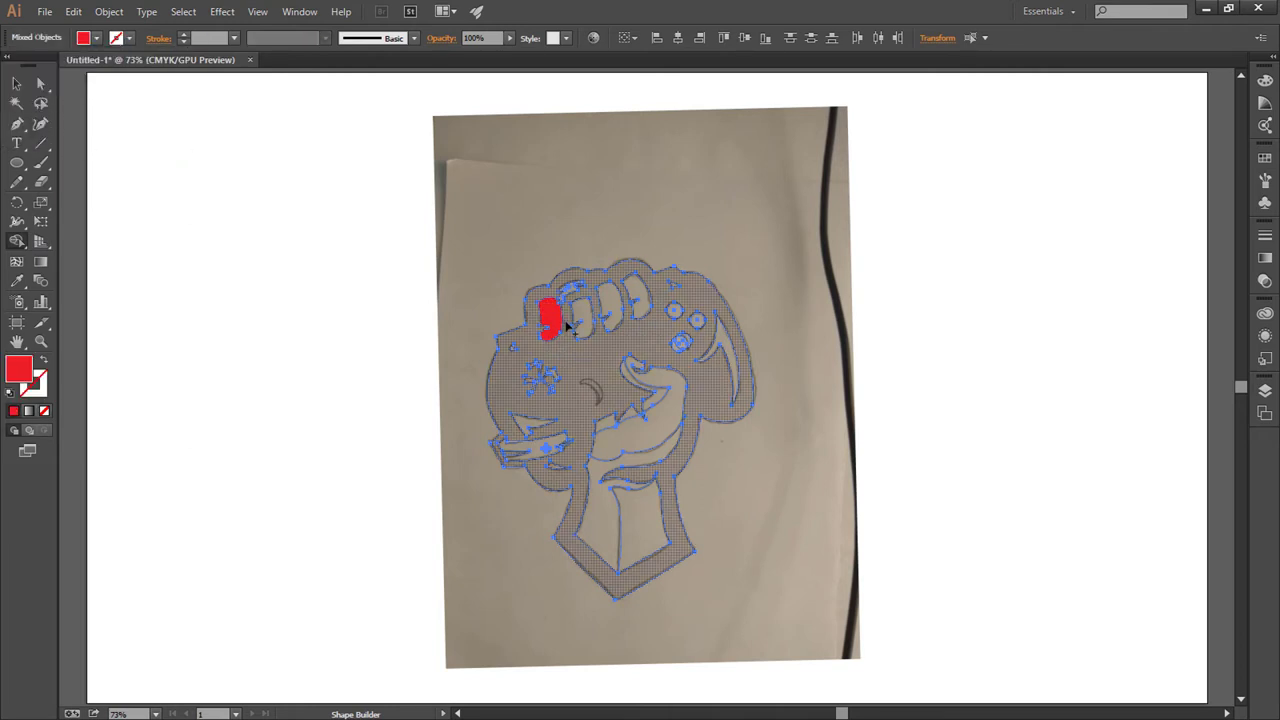
{"action": "left_click", "coordinate": [610, 308]}
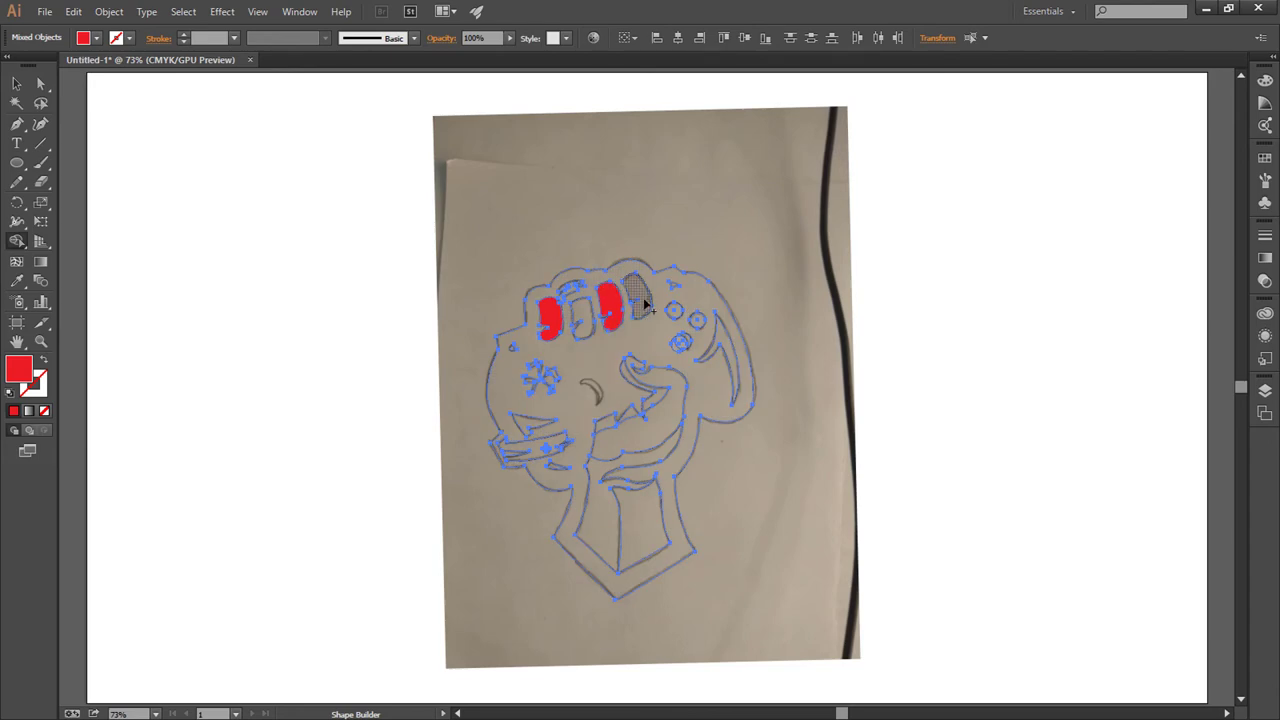
{"action": "left_click", "coordinate": [637, 300]}
{"action": "left_click", "coordinate": [691, 299]}
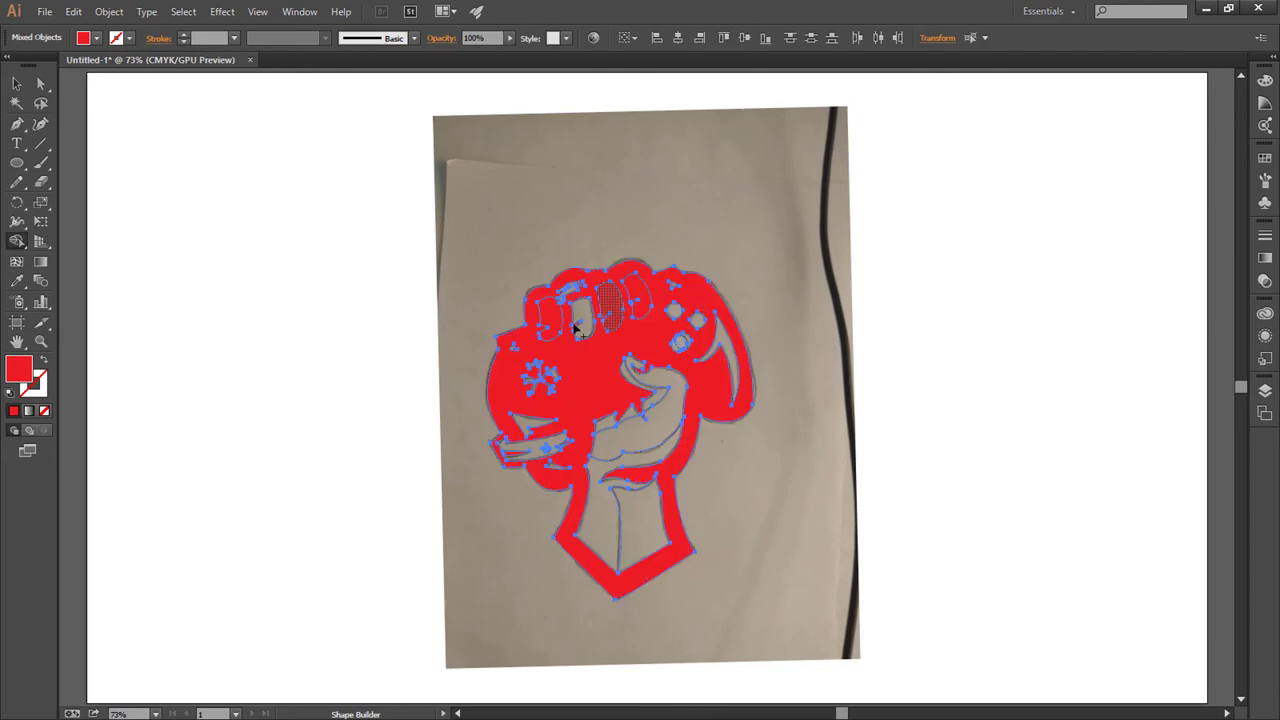
{"action": "left_click", "coordinate": [636, 449]}
{"action": "left_click", "coordinate": [646, 543]}
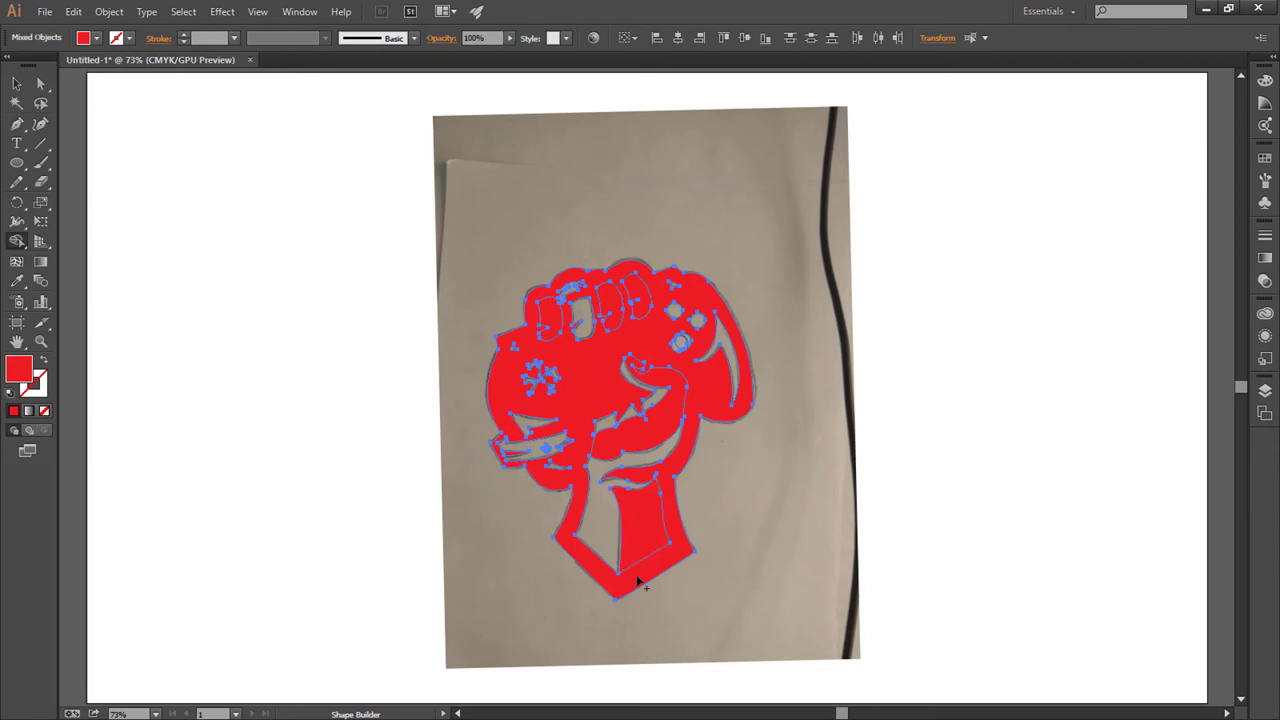
{"action": "left_click", "coordinate": [590, 533]}
{"action": "left_click", "coordinate": [522, 425]}
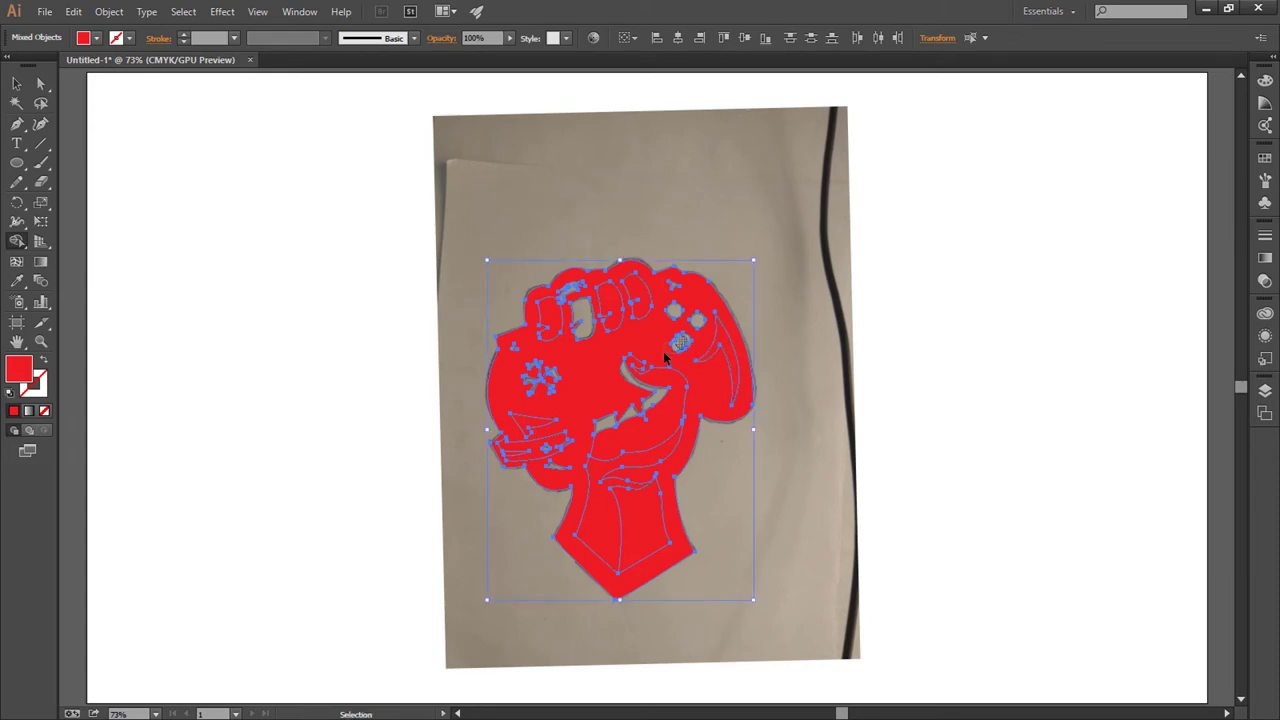
Step: Merge the fist regions into one red fill and fill both circular button holes at 200%
{"action": "key", "text": "shift+m"}
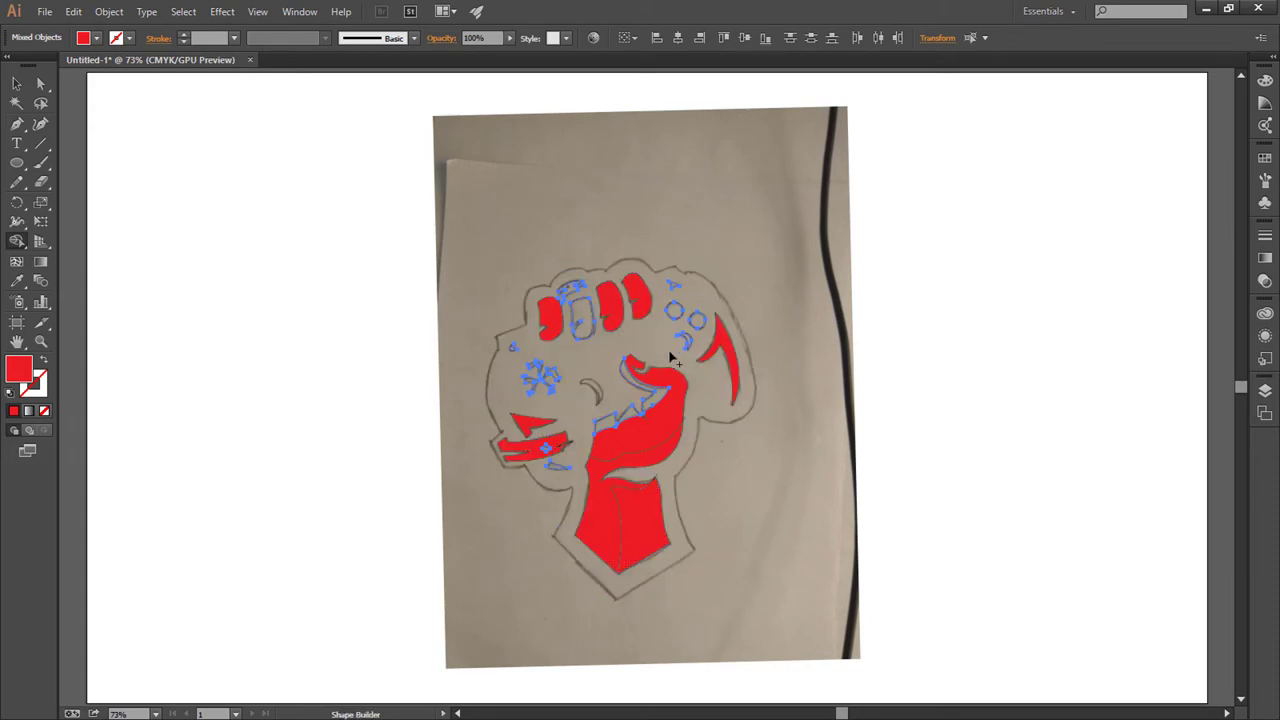
{"action": "left_click", "coordinate": [676, 350]}
{"action": "key", "text": "ctrl+plus"}
{"action": "key", "text": "ctrl+plus"}
{"action": "key", "text": "ctrl+plus"}
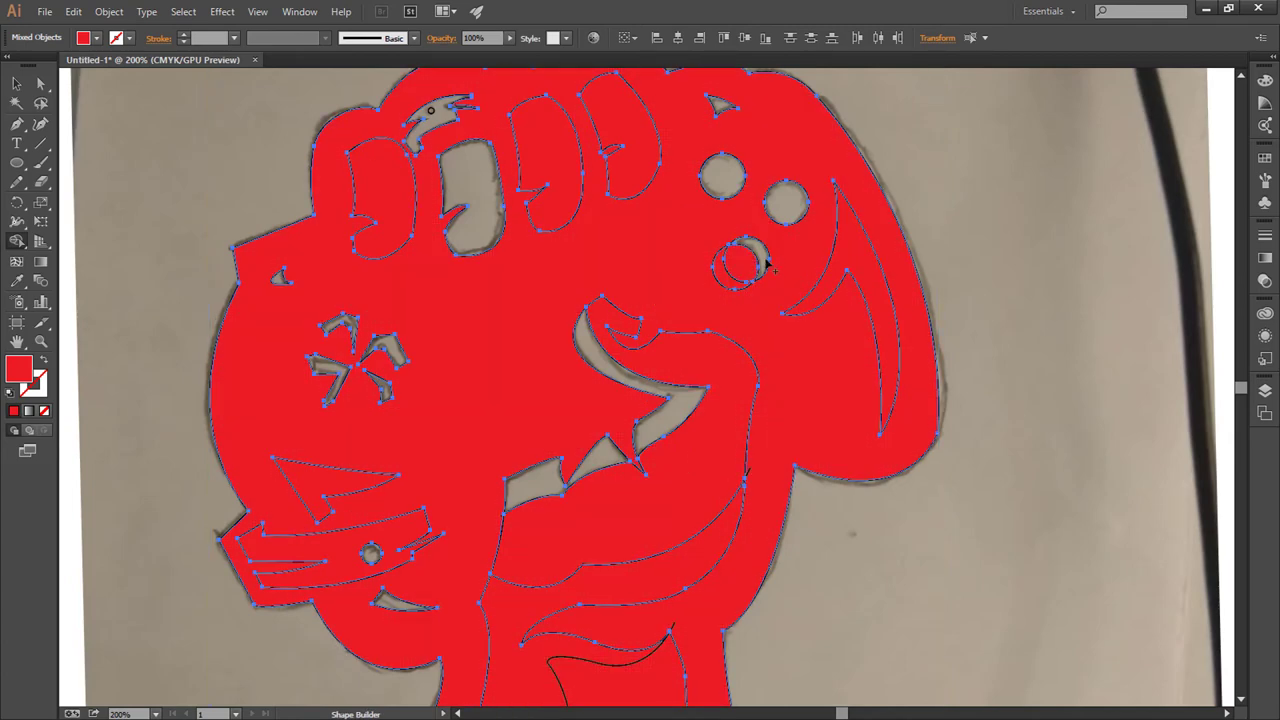
{"action": "left_click", "coordinate": [786, 203]}
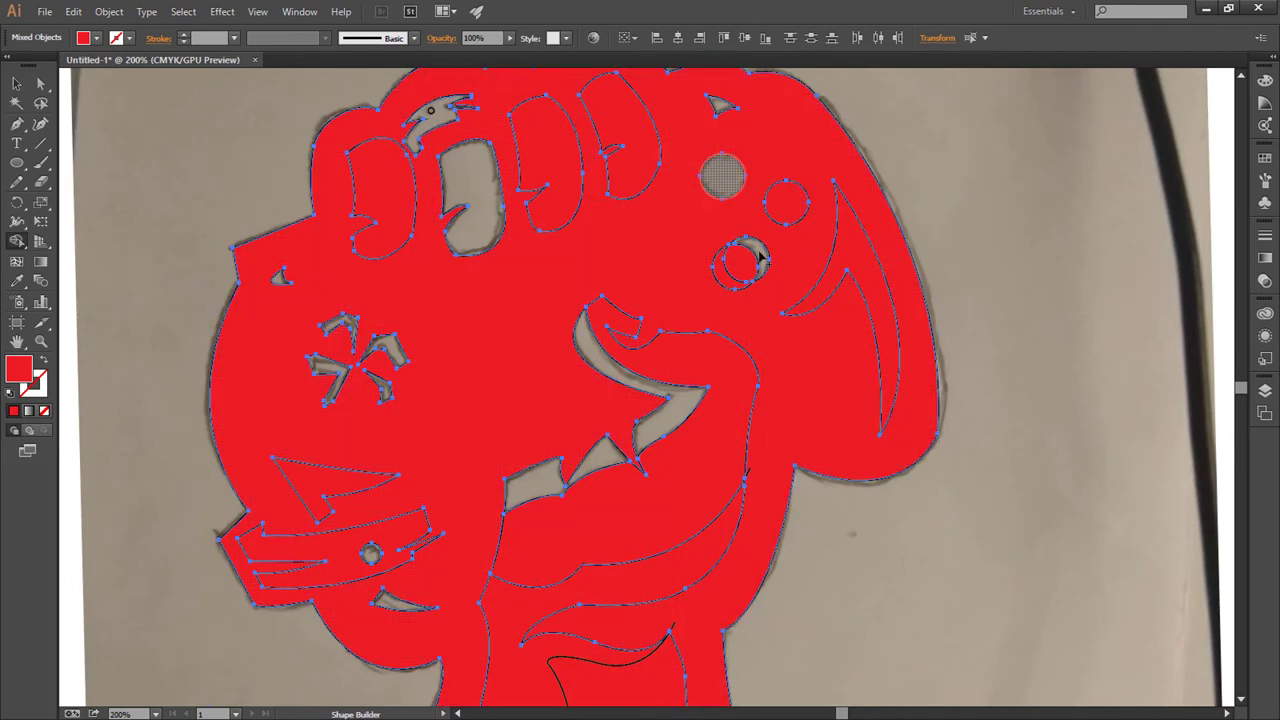
{"action": "left_click", "coordinate": [722, 177]}
Step: Fill the oval, hook-shaped, triangular, tongue and mouth holes red, then fit the artboard
{"action": "scroll", "coordinate": [700, 135], "scroll_direction": "up", "scroll_amount": 2}
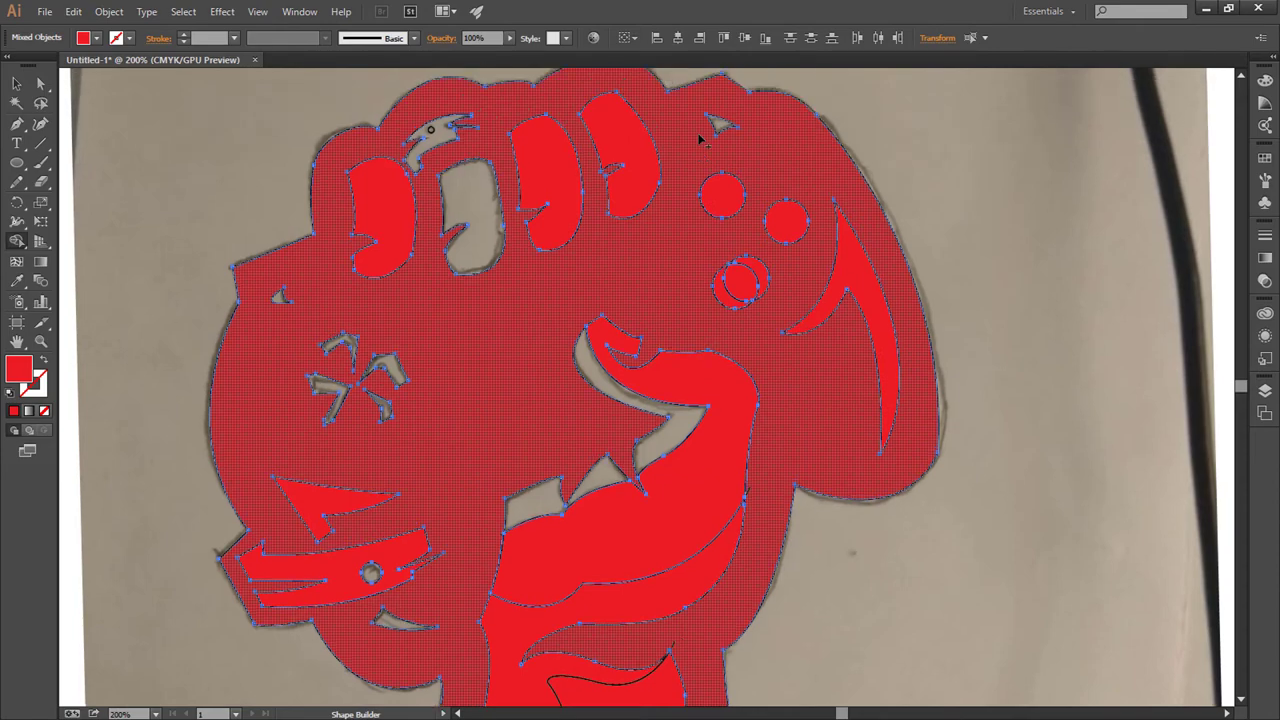
{"action": "left_click", "coordinate": [462, 206]}
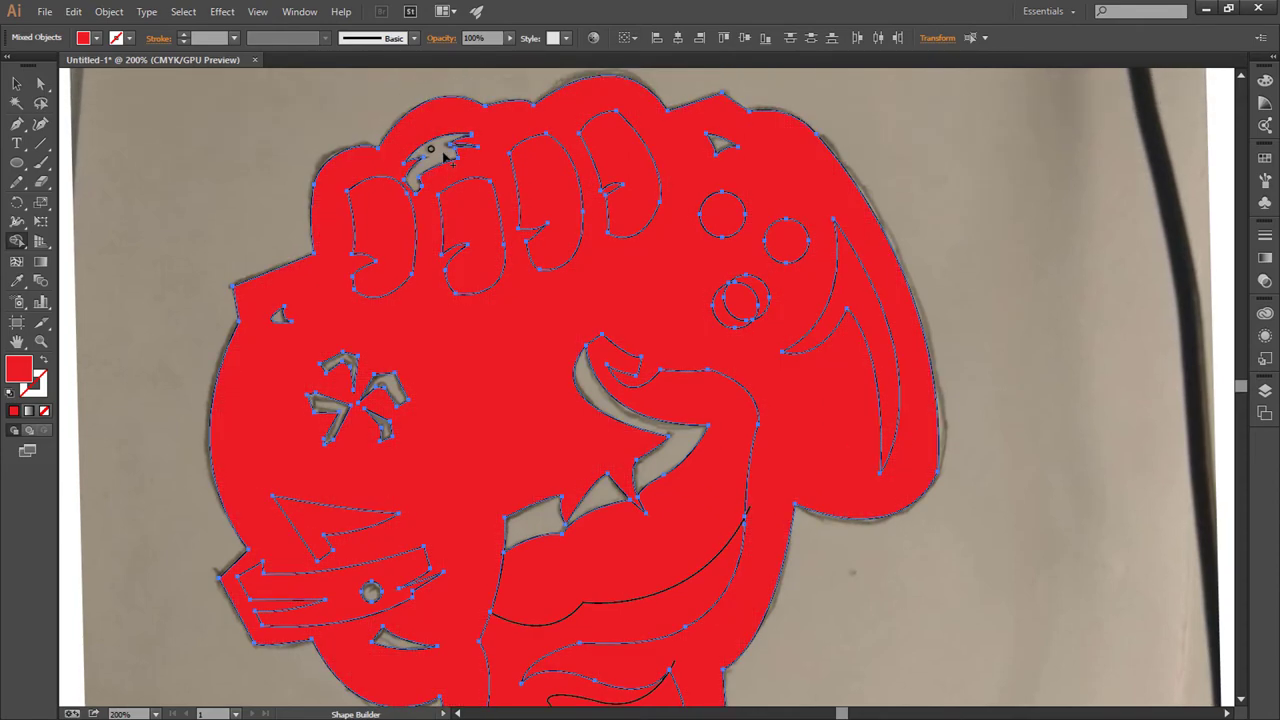
{"action": "left_click", "coordinate": [445, 155]}
{"action": "left_click", "coordinate": [283, 320]}
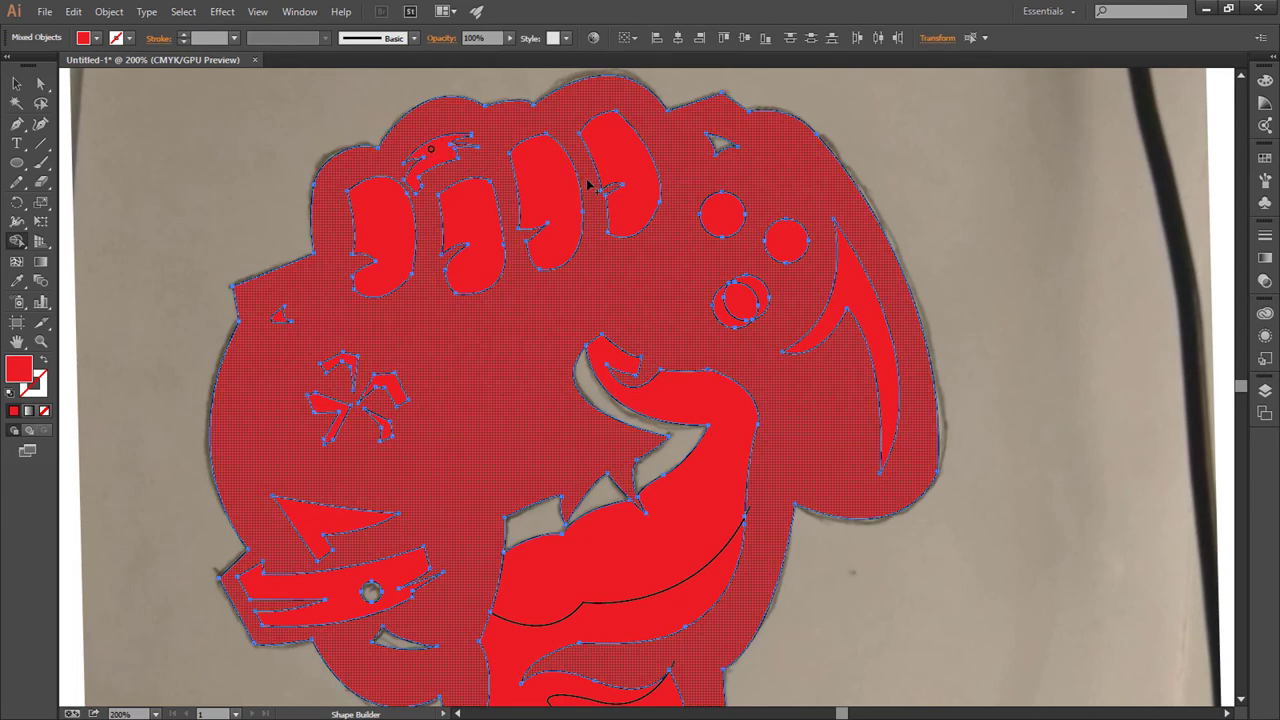
{"action": "scroll", "coordinate": [560, 260], "scroll_direction": "down", "scroll_amount": 1}
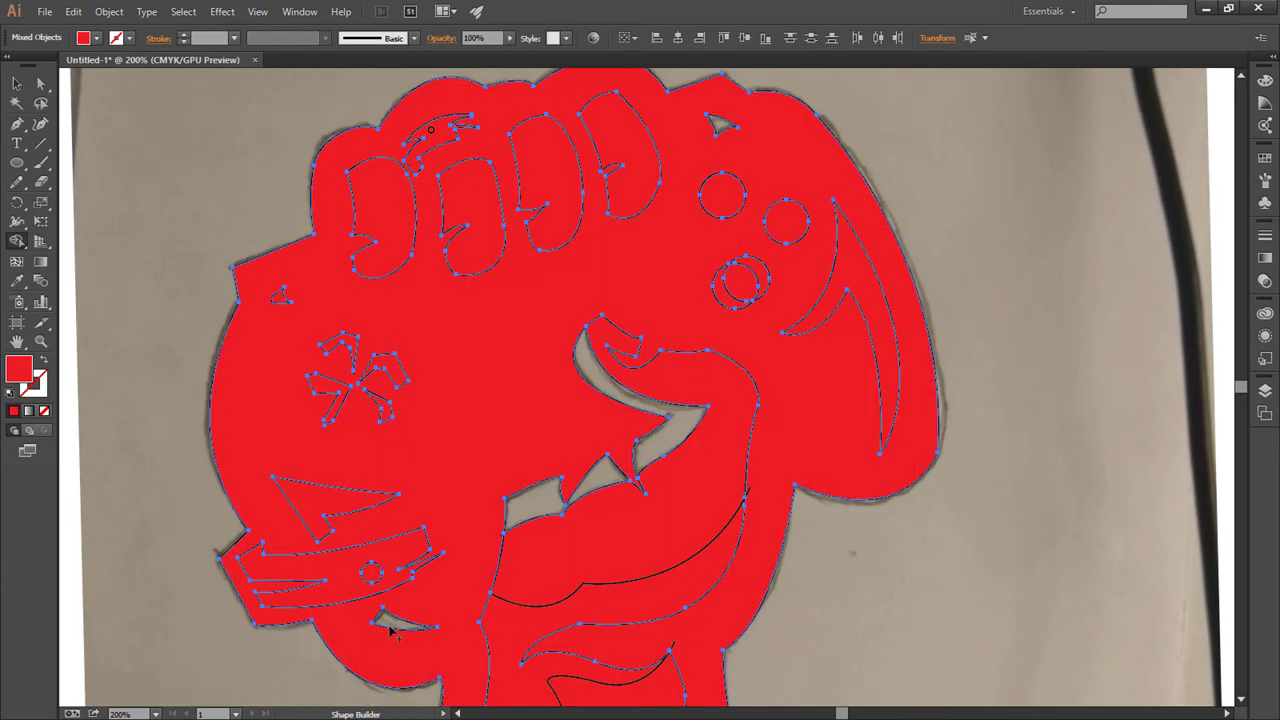
{"action": "left_click", "coordinate": [543, 500]}
{"action": "left_click", "coordinate": [668, 452]}
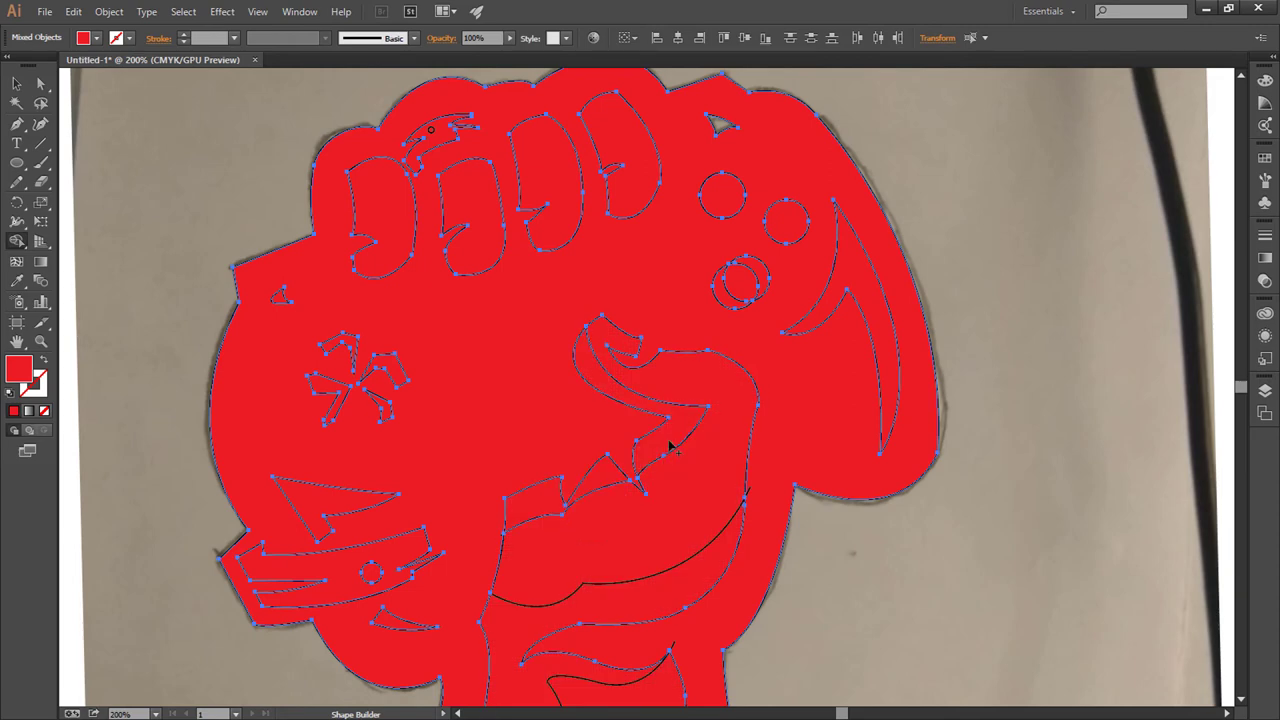
{"action": "key", "text": "ctrl+0"}
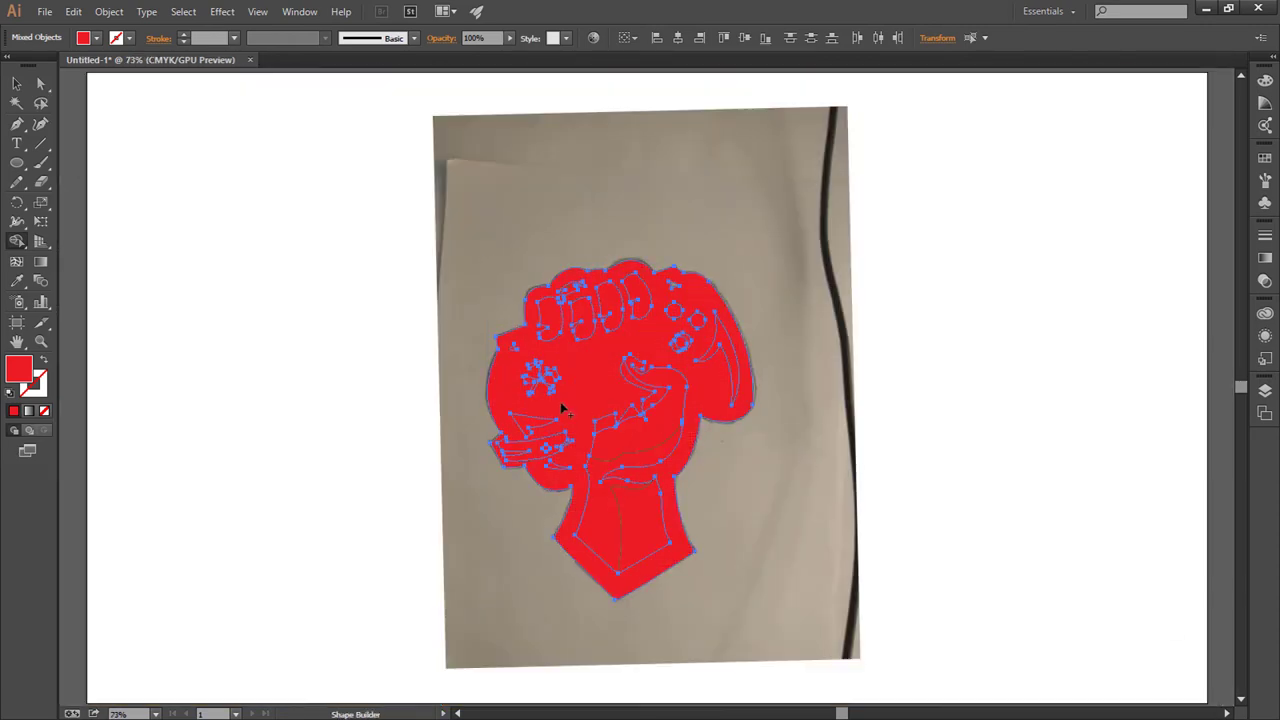
Step: Deselect, zoom to 100%, and color the main outline shape black with the Eyedropper
{"action": "left_click", "coordinate": [17, 88]}
{"action": "left_click", "coordinate": [411, 218]}
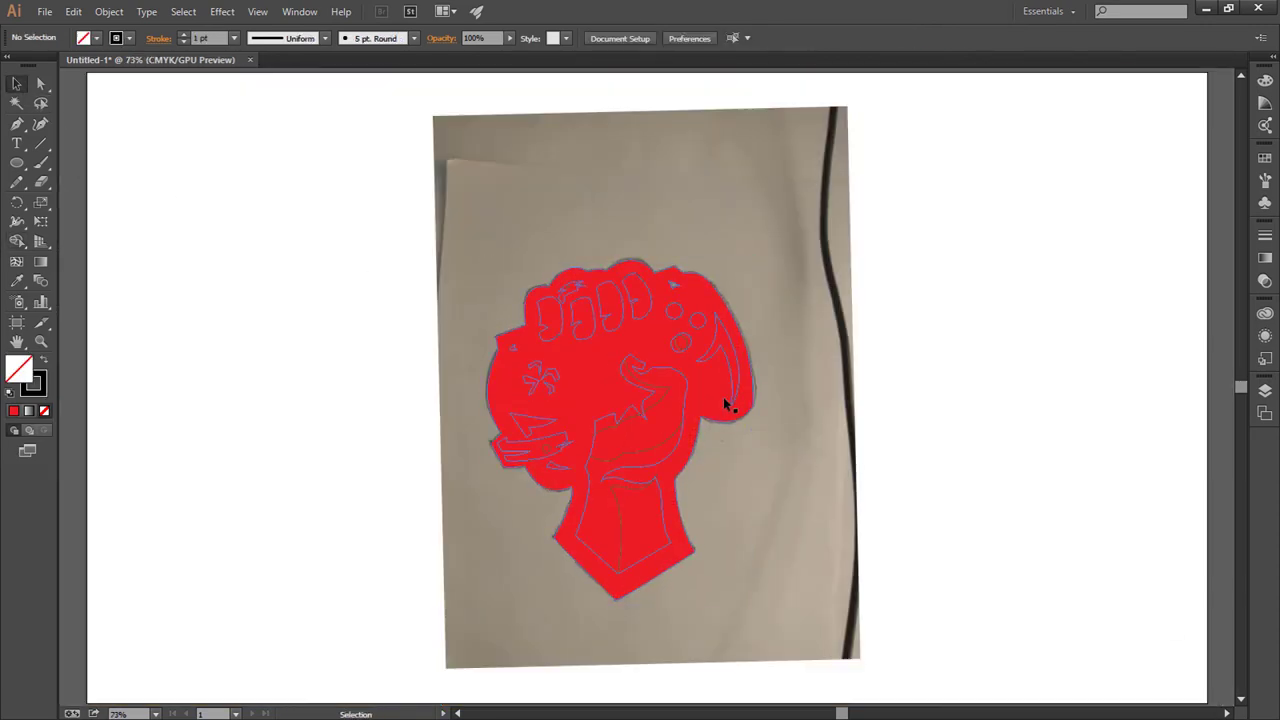
{"action": "key", "text": "ctrl+1"}
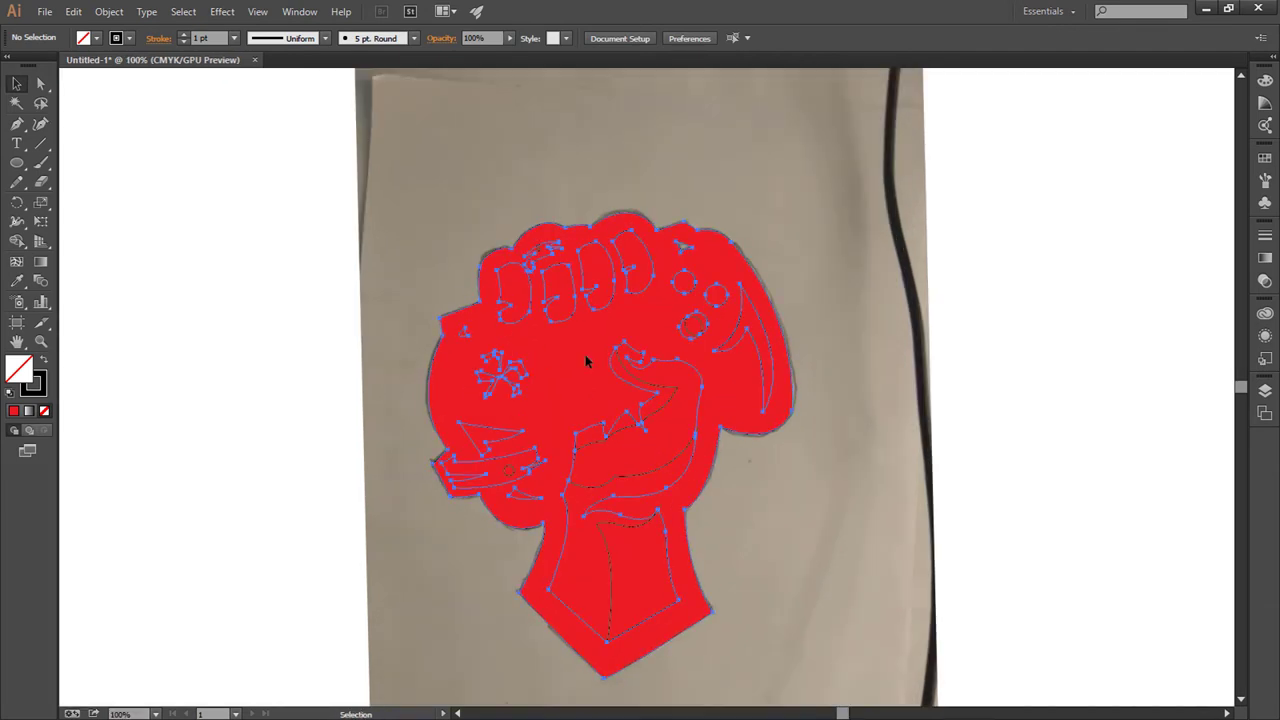
{"action": "left_click", "coordinate": [586, 360]}
{"action": "key", "text": "ctrl+minus"}
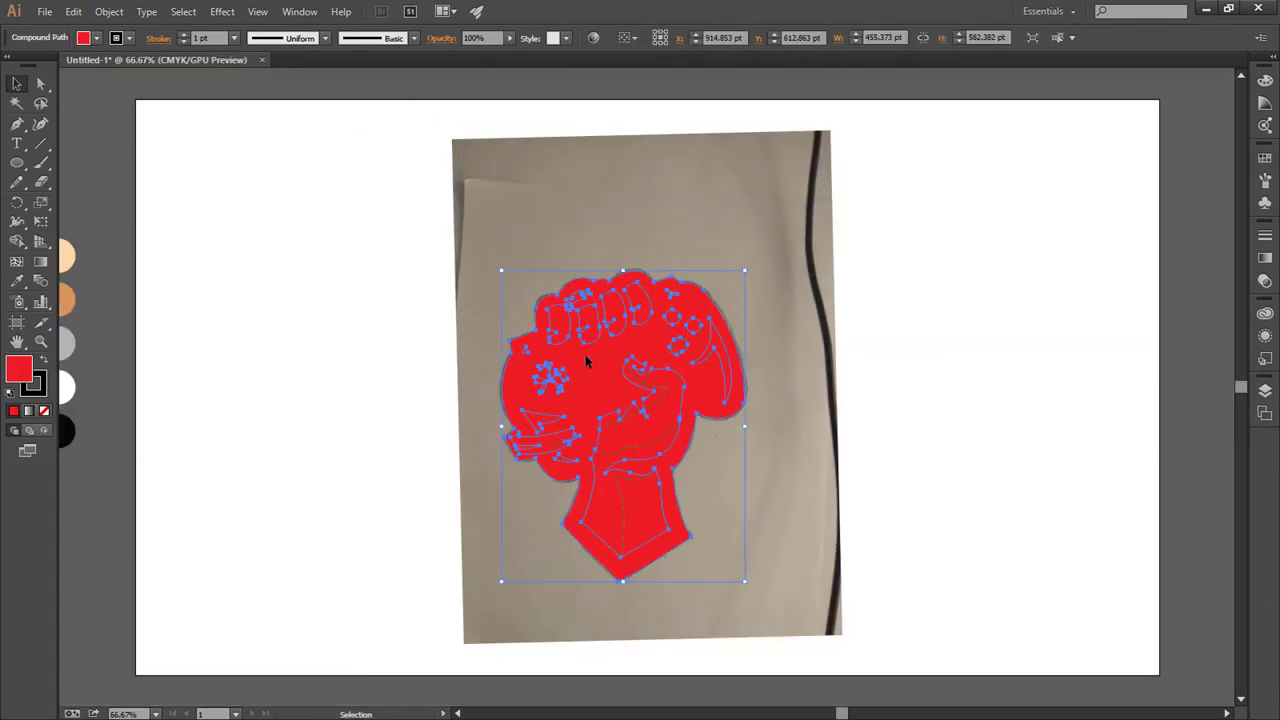
{"action": "key", "text": "ctrl+minus"}
{"action": "key", "text": "i"}
{"action": "left_click", "coordinate": [203, 410]}
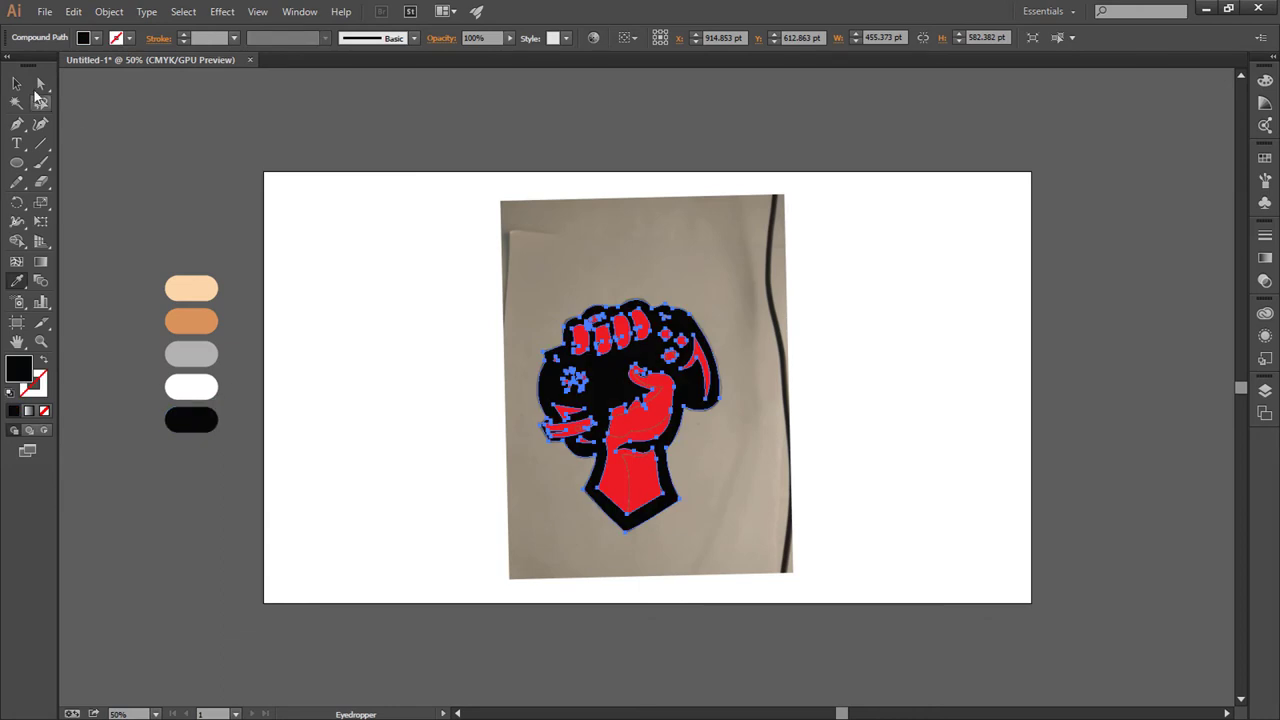
Step: Color the forearm piece with the orange swatch and the thumb piece peach
{"action": "key", "text": "v"}
{"action": "key", "text": "ctrl+shift+a"}
{"action": "left_click", "coordinate": [657, 440]}
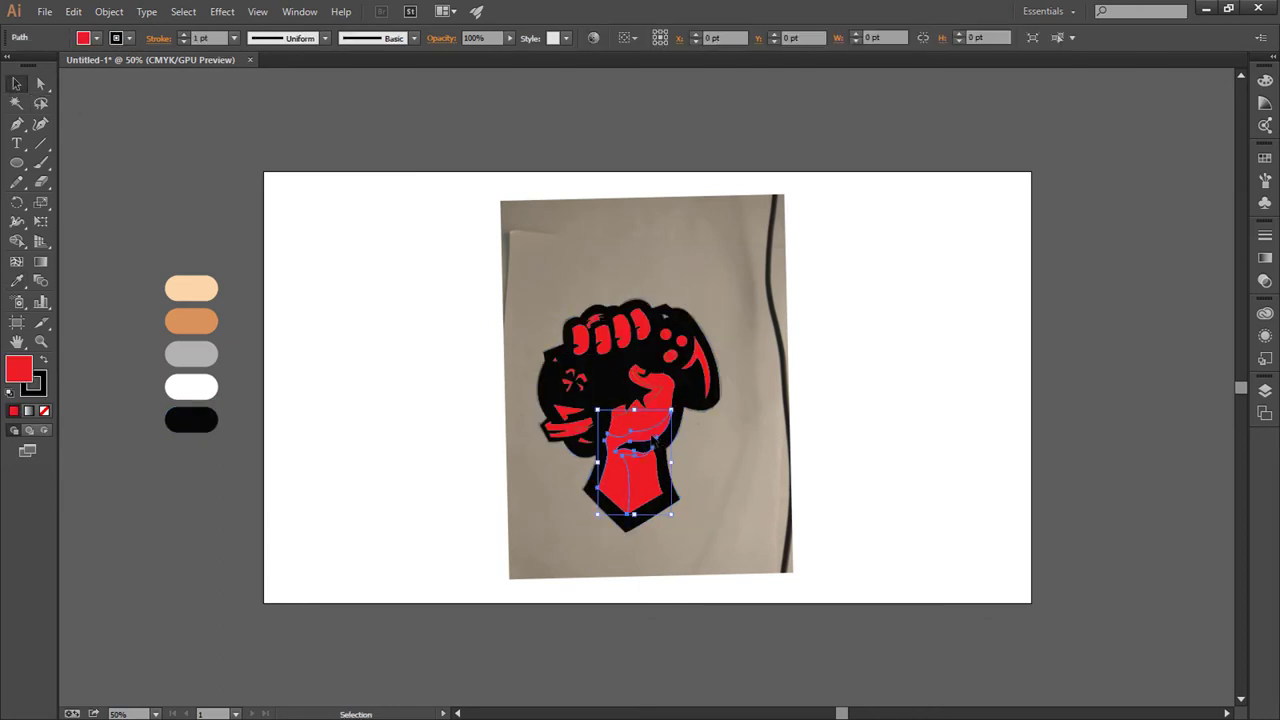
{"action": "key", "text": "i"}
{"action": "left_click", "coordinate": [205, 319]}
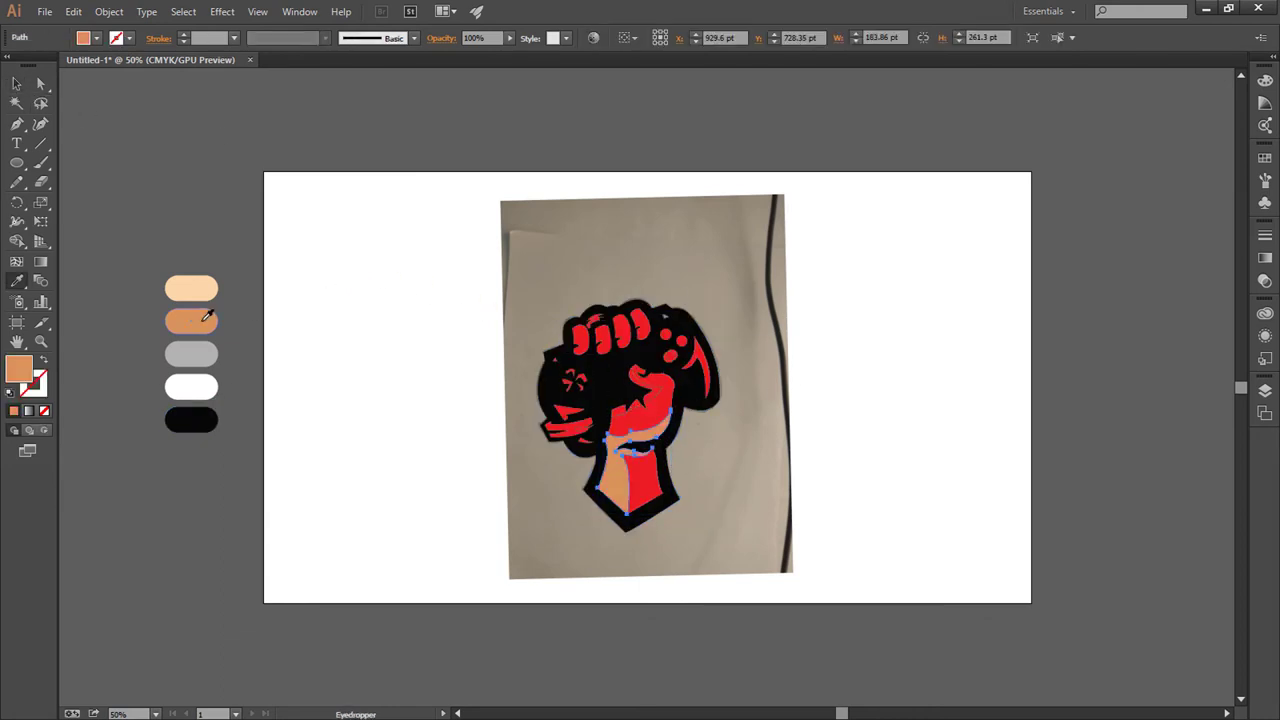
{"action": "key", "text": "v"}
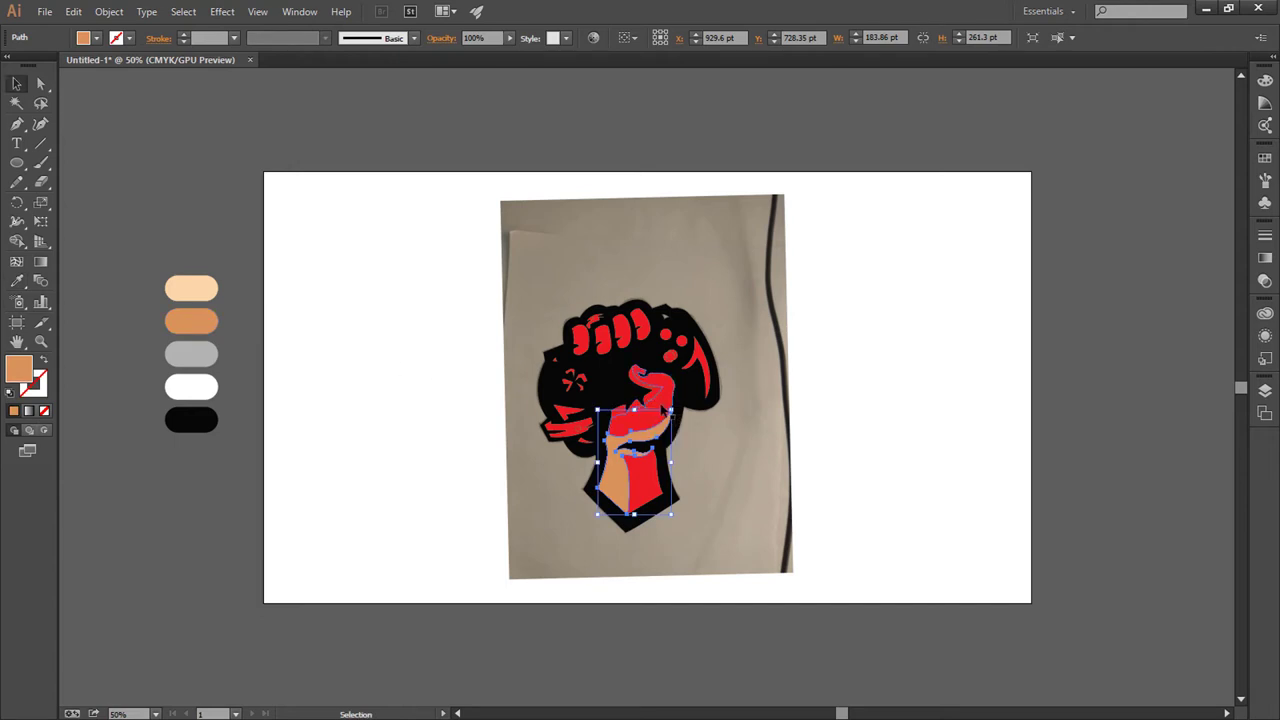
{"action": "left_click", "coordinate": [662, 410]}
{"action": "key", "text": "i"}
{"action": "left_click", "coordinate": [212, 287]}
{"action": "key", "text": "v"}
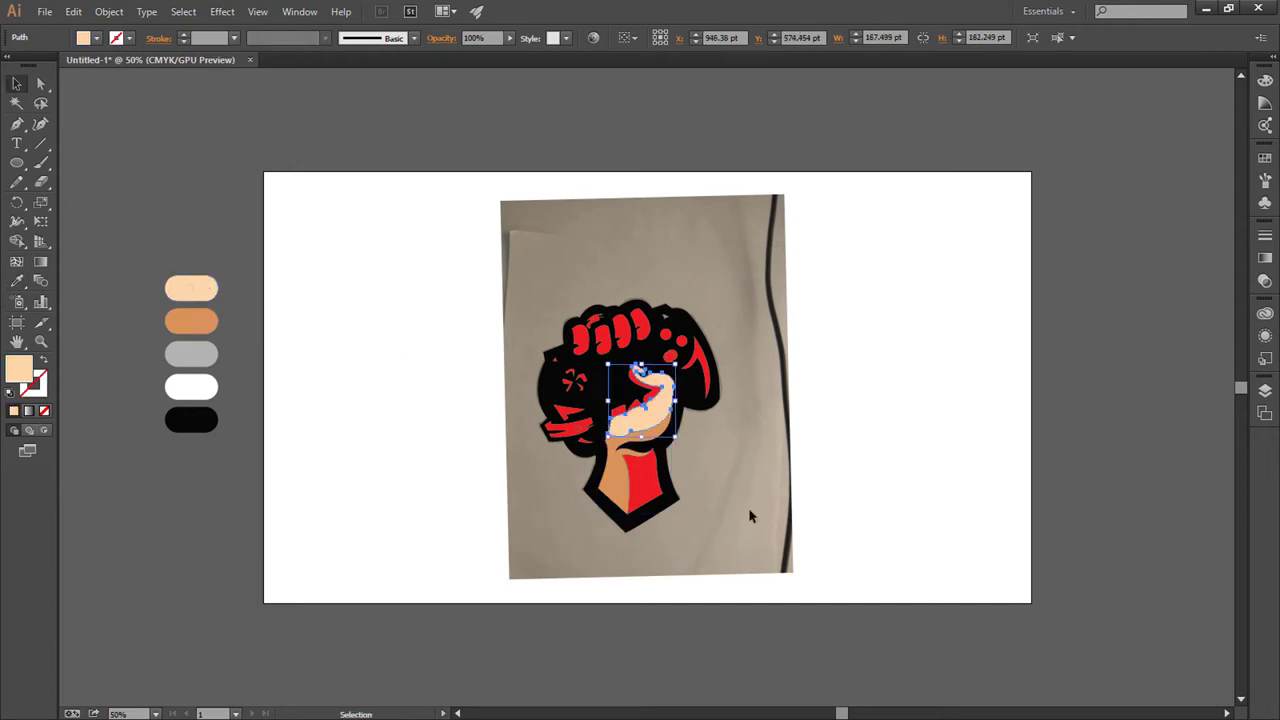
Step: Fill the lower forearm piece, the small piece near the mouth and the mouth-tongue piece peach
{"action": "left_click", "coordinate": [645, 480]}
{"action": "key", "text": "i"}
{"action": "left_click", "coordinate": [200, 288]}
{"action": "key", "text": "v"}
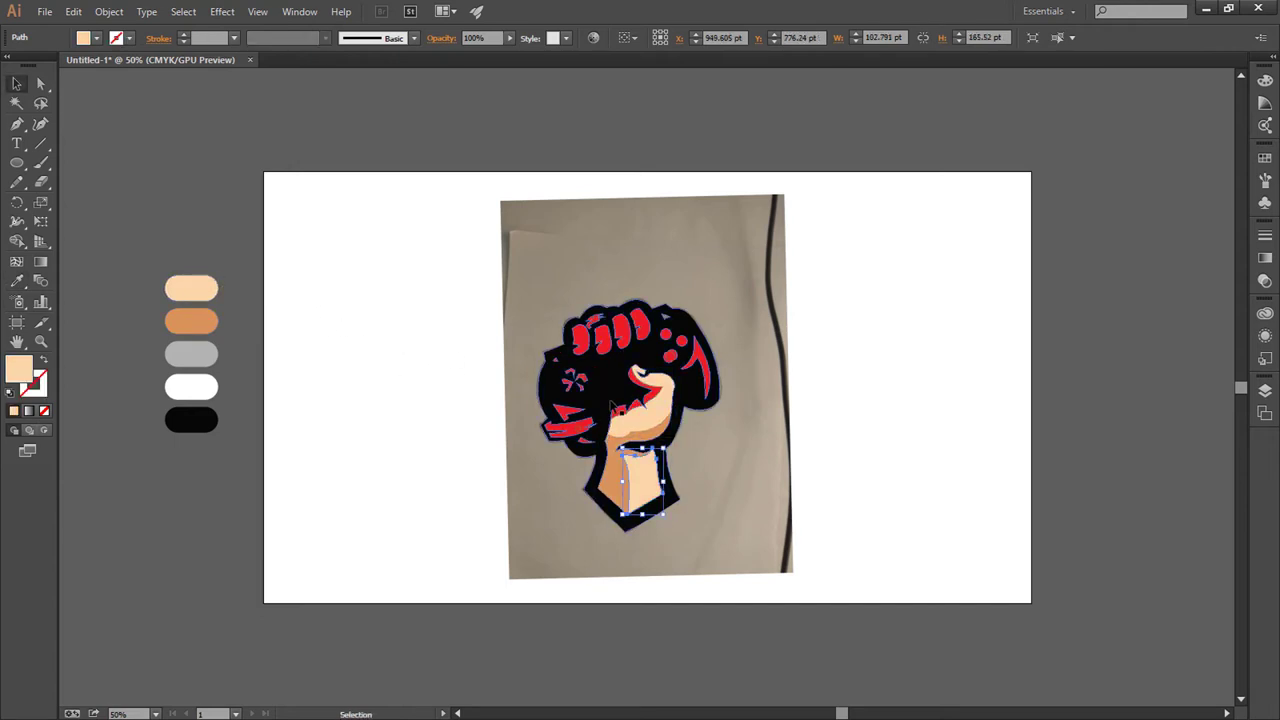
{"action": "left_click", "coordinate": [634, 409]}
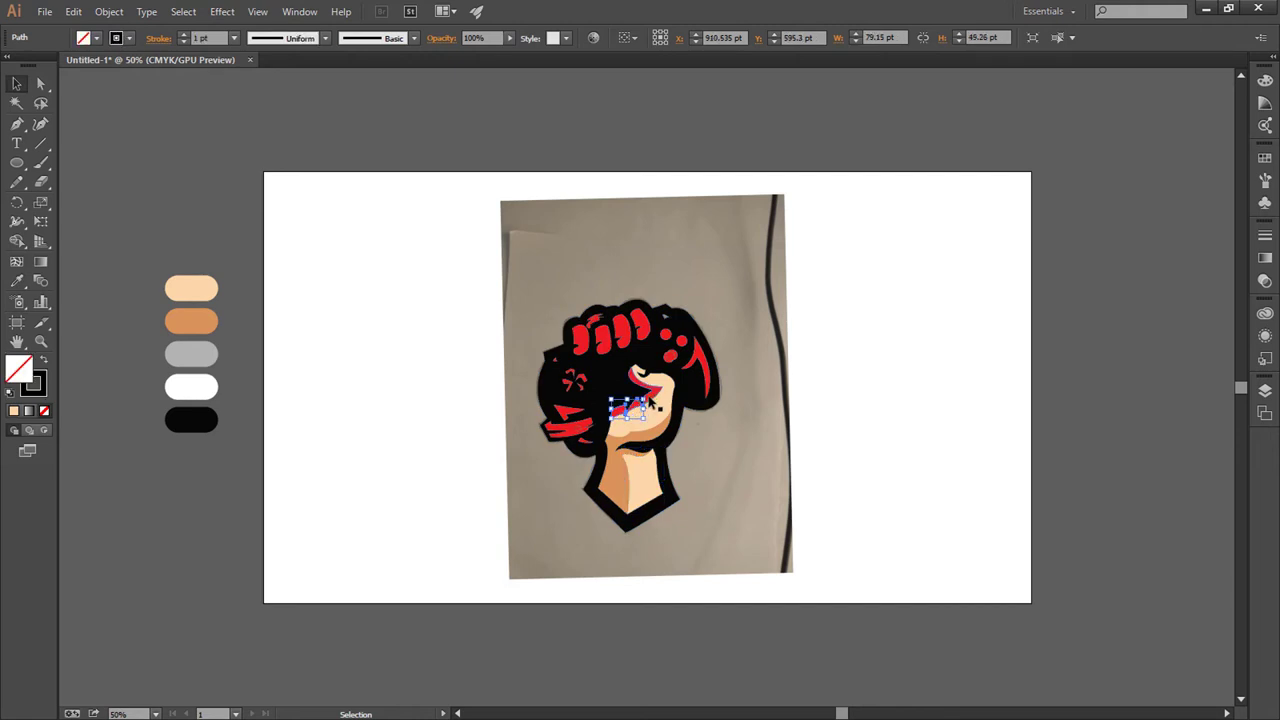
{"action": "key", "text": "i"}
{"action": "left_click", "coordinate": [210, 287]}
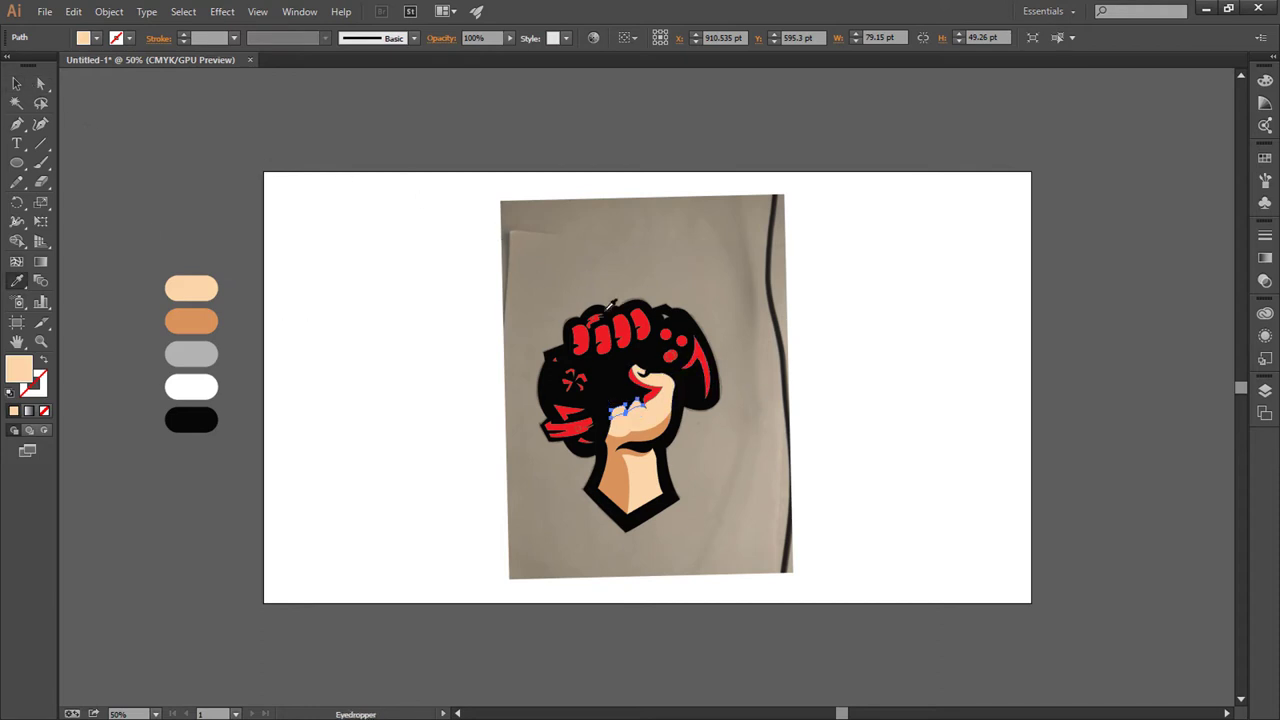
{"action": "left_click", "coordinate": [645, 388], "text": "ctrl"}
{"action": "left_click", "coordinate": [197, 297]}
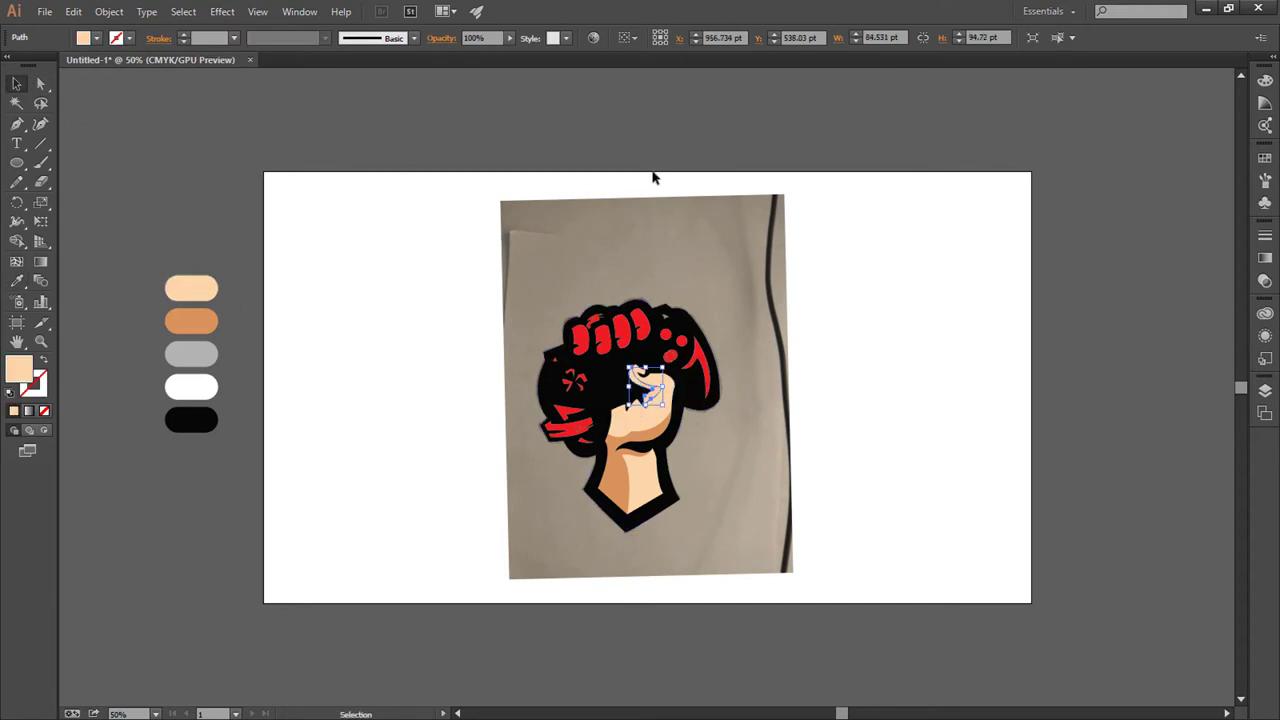
{"action": "key", "text": "v"}
{"action": "left_click", "coordinate": [651, 177]}
{"action": "scroll", "coordinate": [688, 397], "scroll_direction": "down", "scroll_amount": 1}
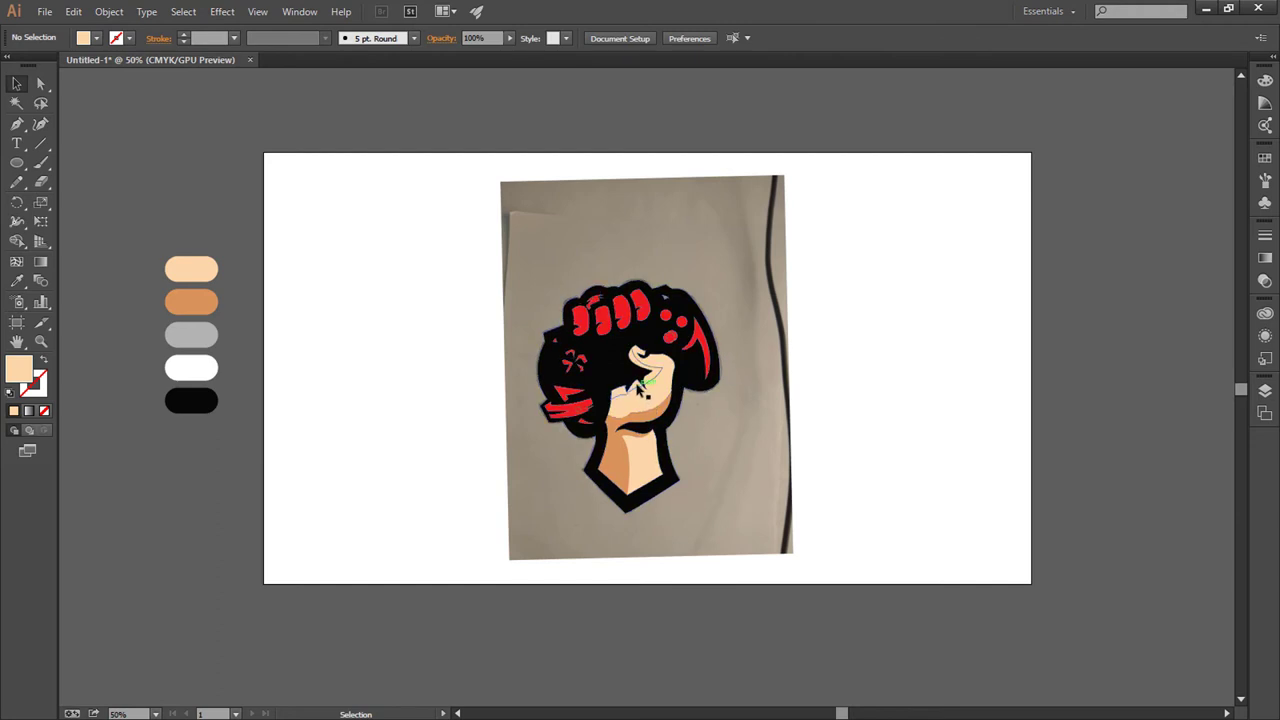
Step: Fill two small face pieces near the mouth with the orange skin tone
{"action": "left_click", "coordinate": [638, 386]}
{"action": "key", "text": "i"}
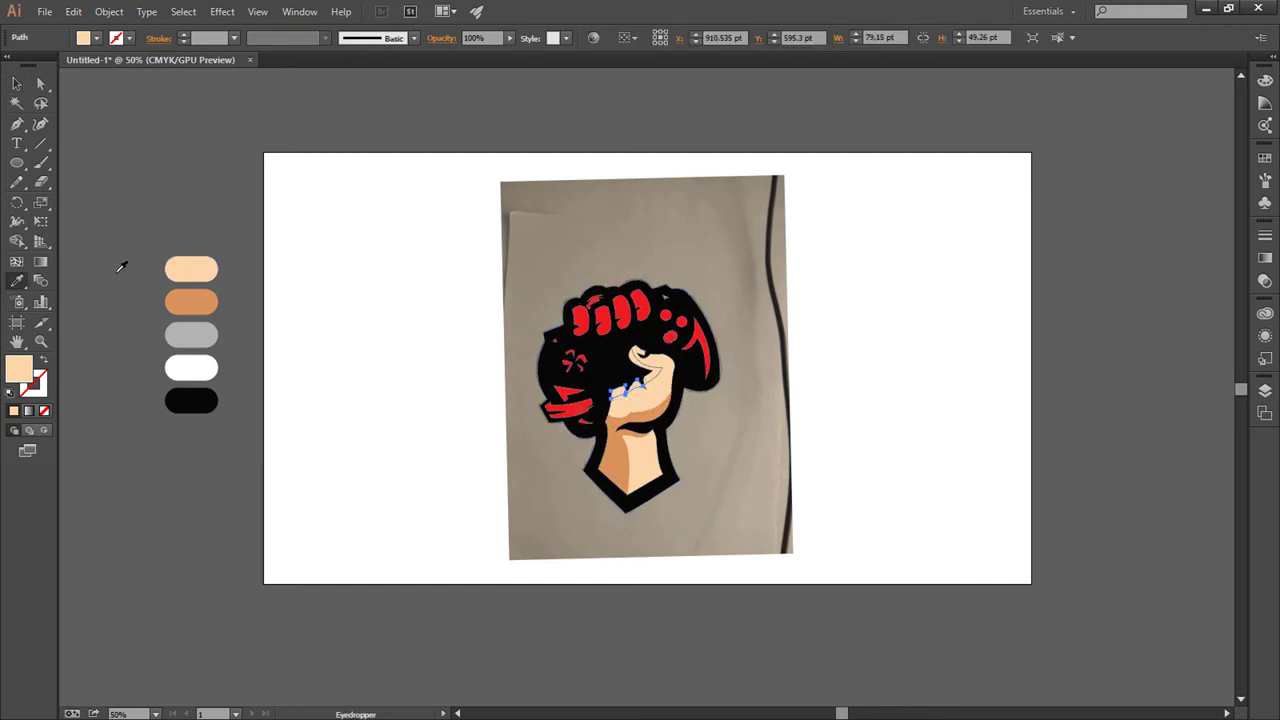
{"action": "left_click", "coordinate": [187, 294]}
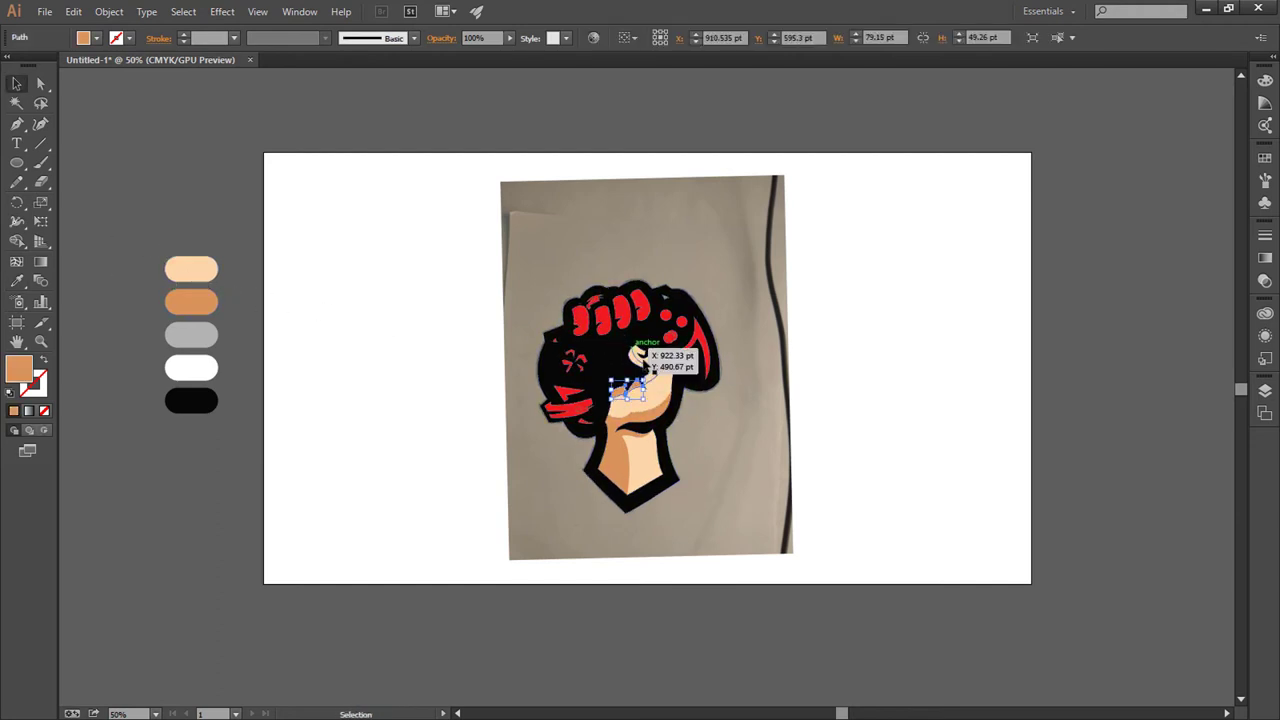
{"action": "left_click", "coordinate": [643, 366], "text": "ctrl"}
{"action": "left_click", "coordinate": [211, 302]}
{"action": "key", "text": "v"}
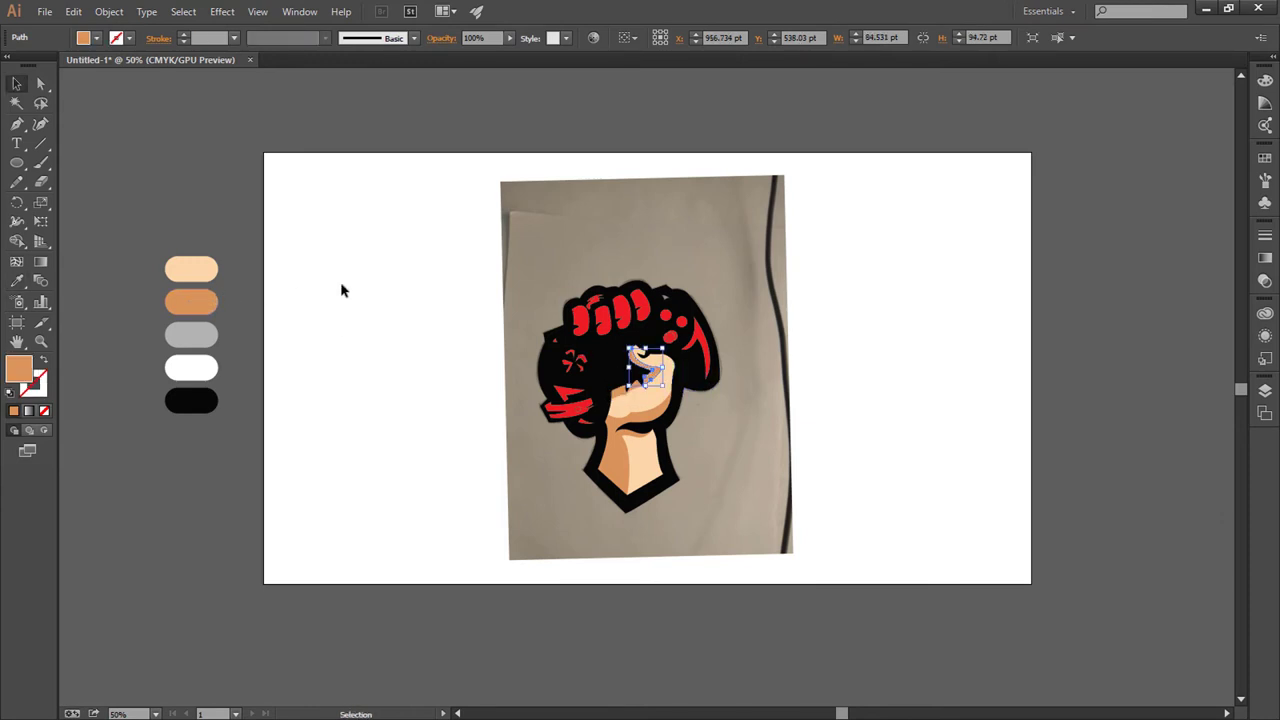
{"action": "left_click", "coordinate": [377, 297]}
Step: Fill the mouth piece white, then switch to Direct Selection and zoom in on the fist
{"action": "left_click_drag", "start_coordinate": [585, 412], "coordinate": [585, 412]}
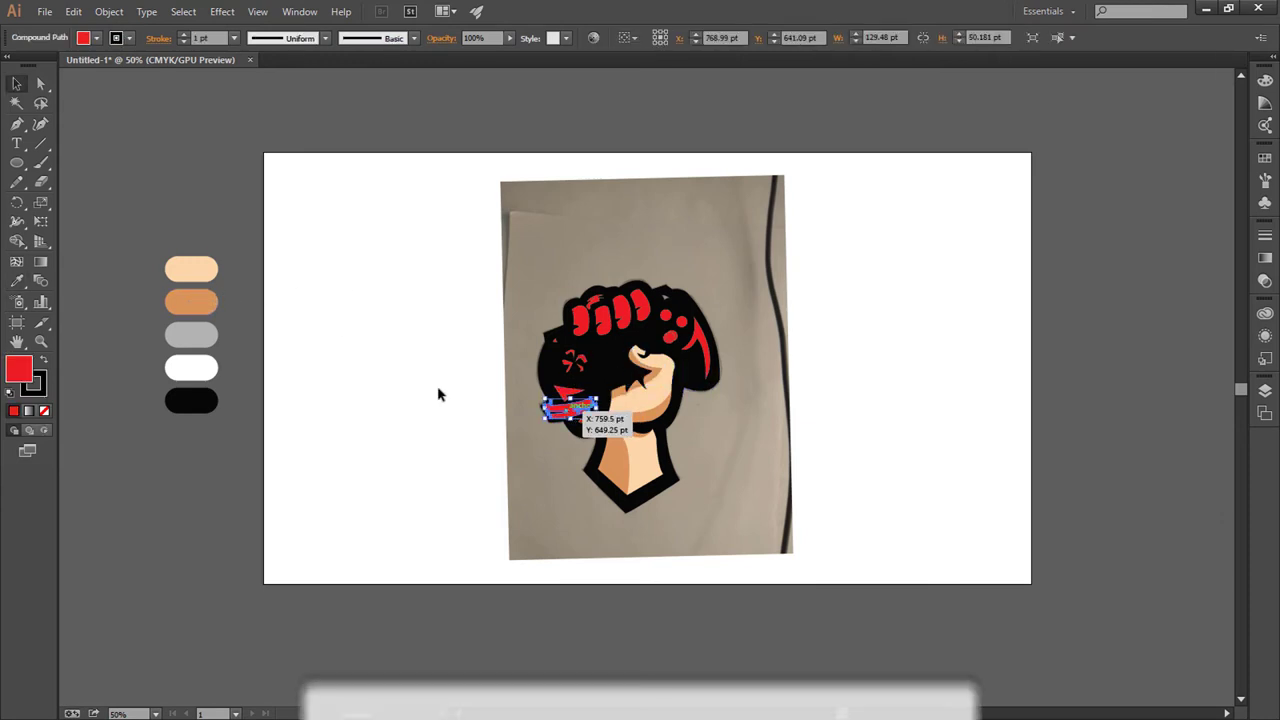
{"action": "key", "text": "i"}
{"action": "left_click", "coordinate": [200, 368]}
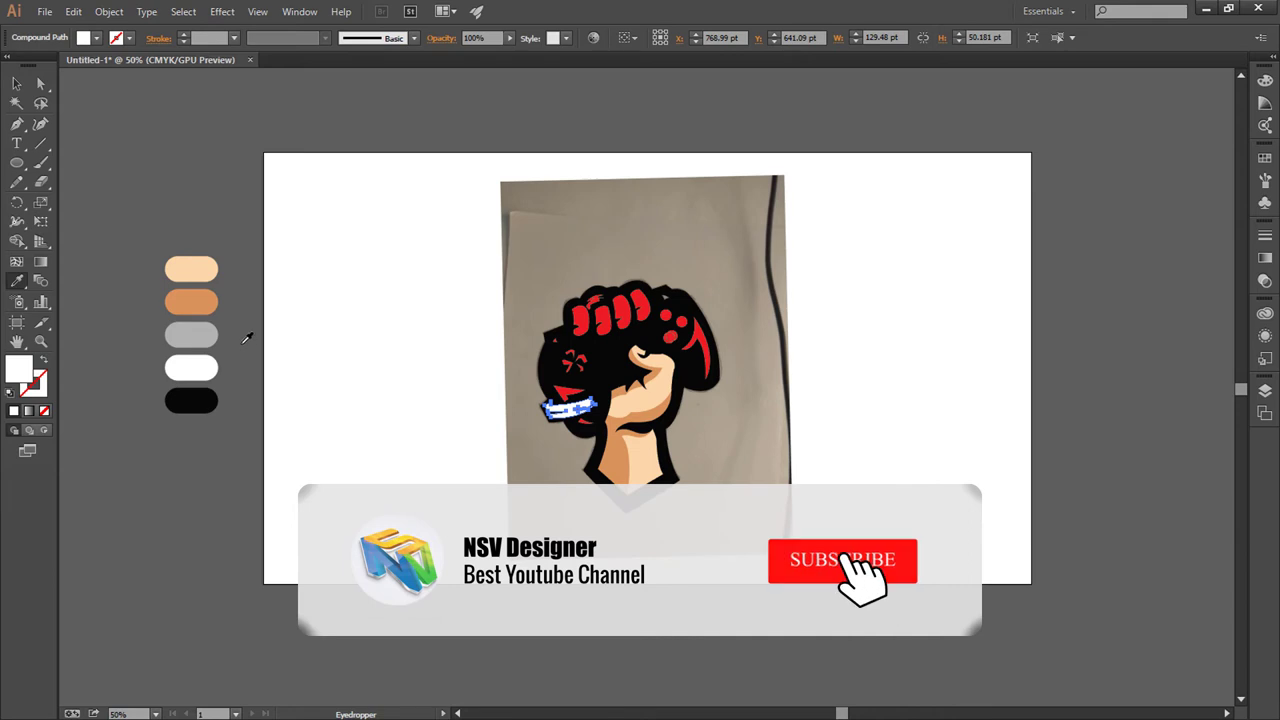
{"action": "key", "text": "v"}
{"action": "left_click", "coordinate": [397, 303]}
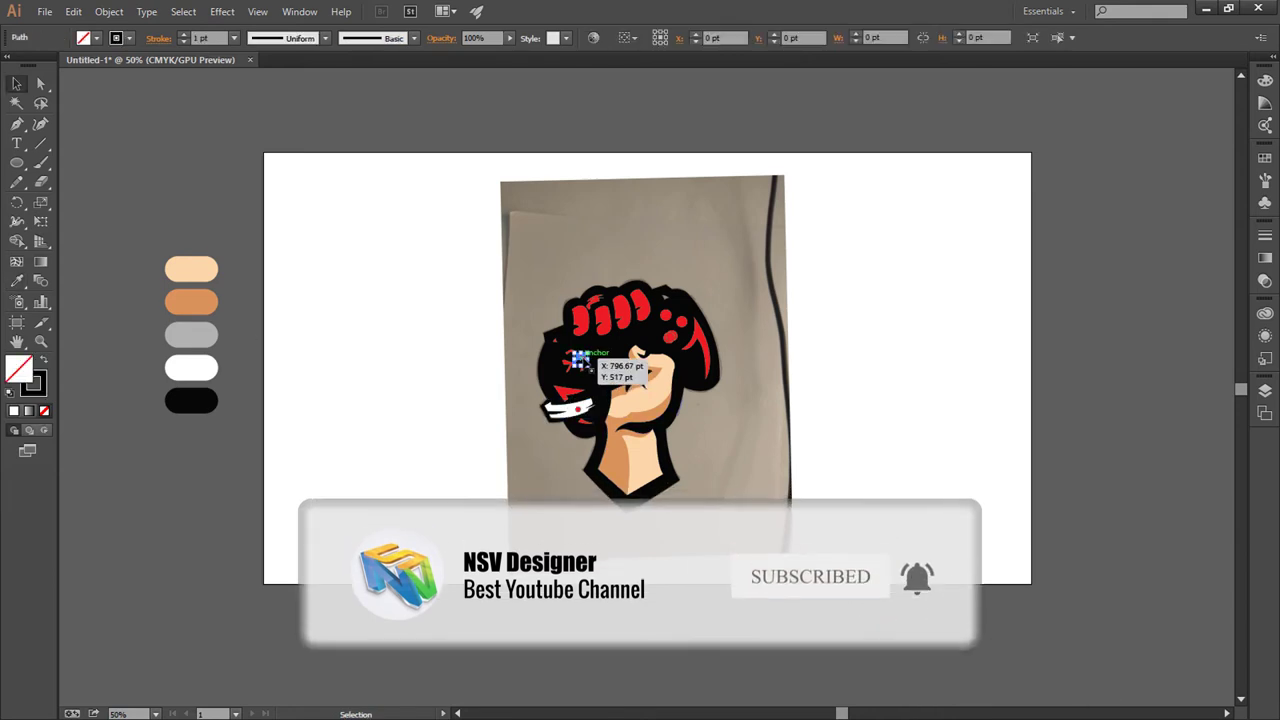
{"action": "key", "text": "a"}
{"action": "key", "text": "ctrl+plus"}
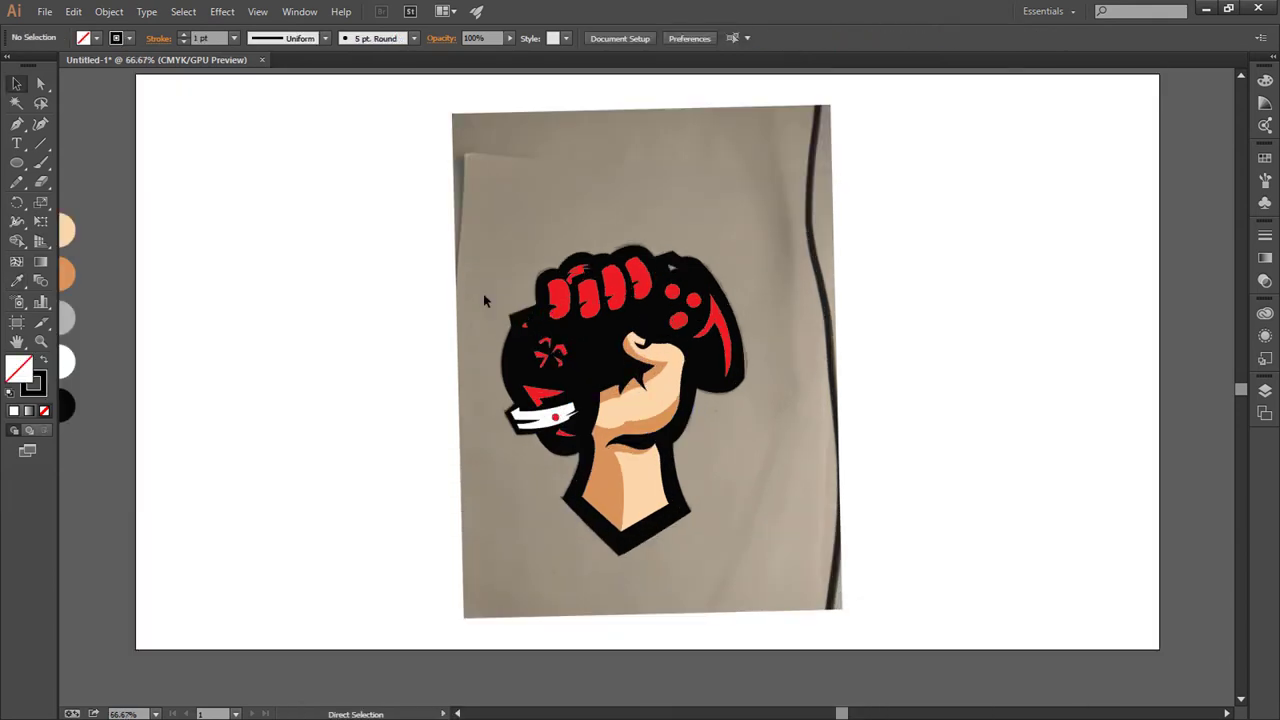
{"action": "key", "text": "ctrl+plus"}
{"action": "key", "text": "ctrl+plus"}
Step: Color the small spike atop the controller with the grey swatch using the Eyedropper
{"action": "key", "text": "v"}
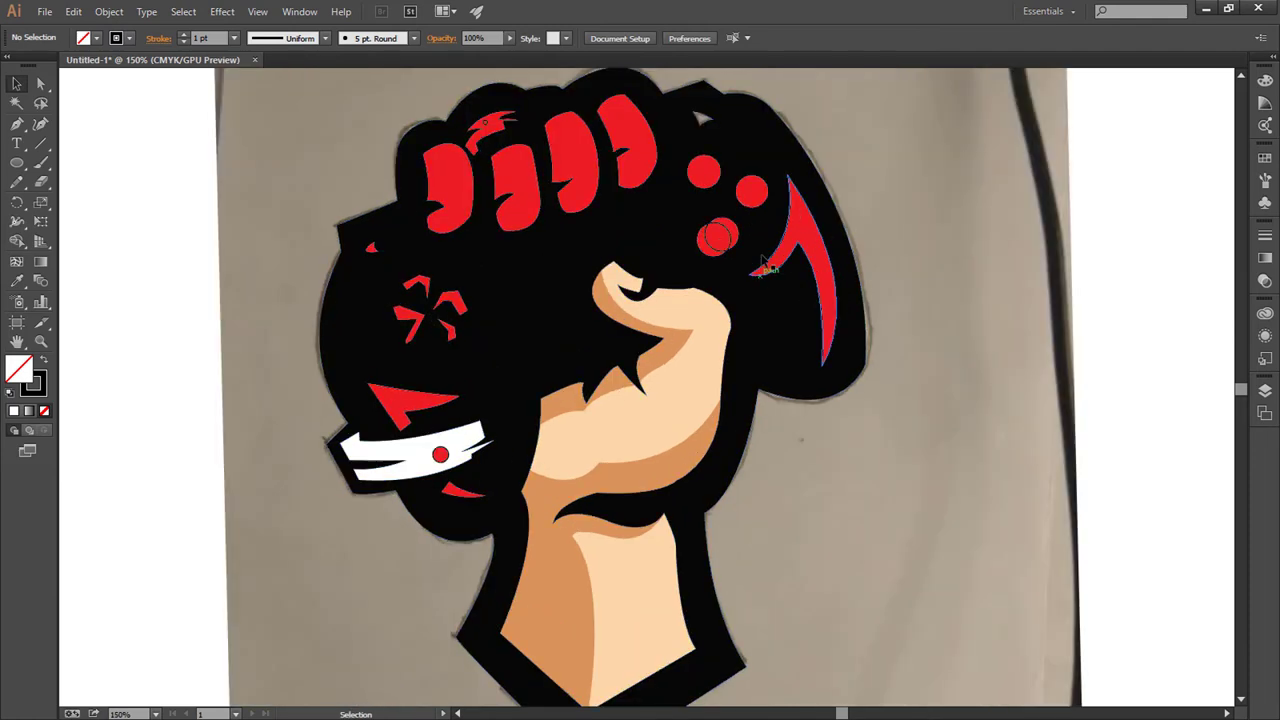
{"action": "left_click", "coordinate": [704, 119]}
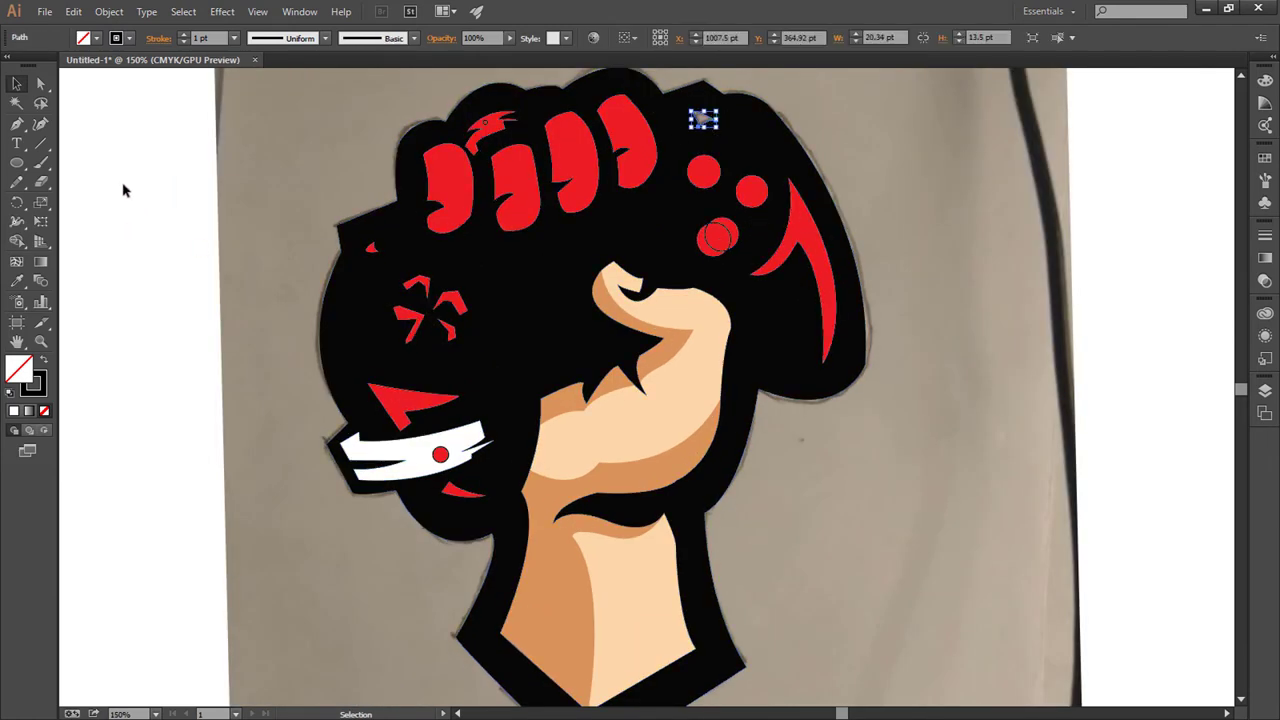
{"action": "key", "text": "i"}
{"action": "left_click_drag", "start_coordinate": [206, 317], "coordinate": [603, 323]}
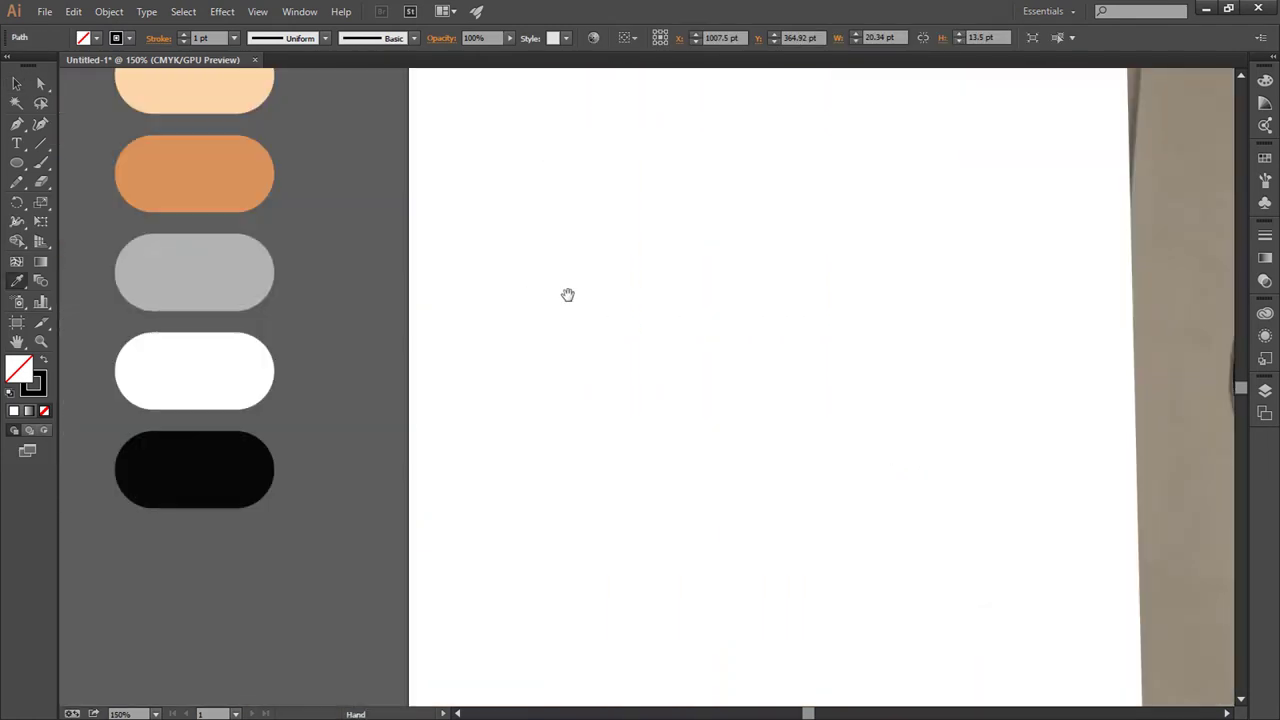
{"action": "left_click", "coordinate": [258, 276]}
{"action": "scroll", "coordinate": [257, 331], "scroll_direction": "right", "scroll_amount": 3}
{"action": "scroll", "coordinate": [337, 354], "scroll_direction": "right", "scroll_amount": 3}
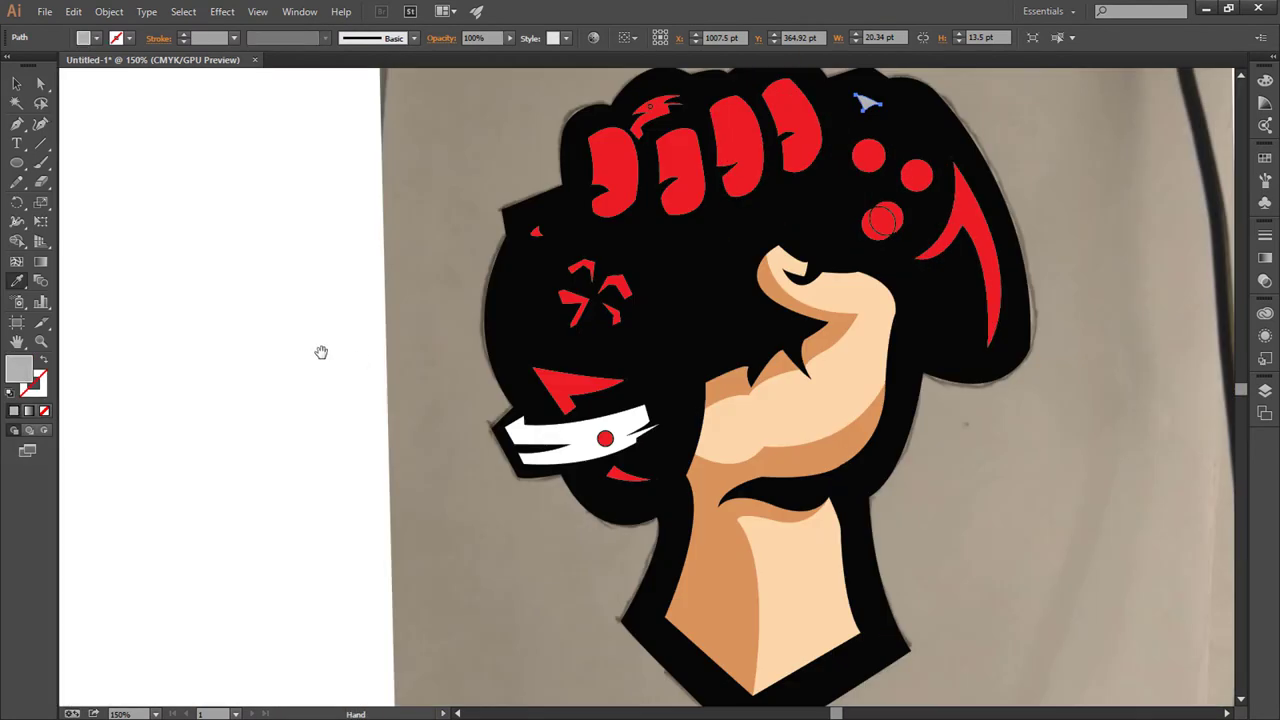
{"action": "key", "text": "v"}
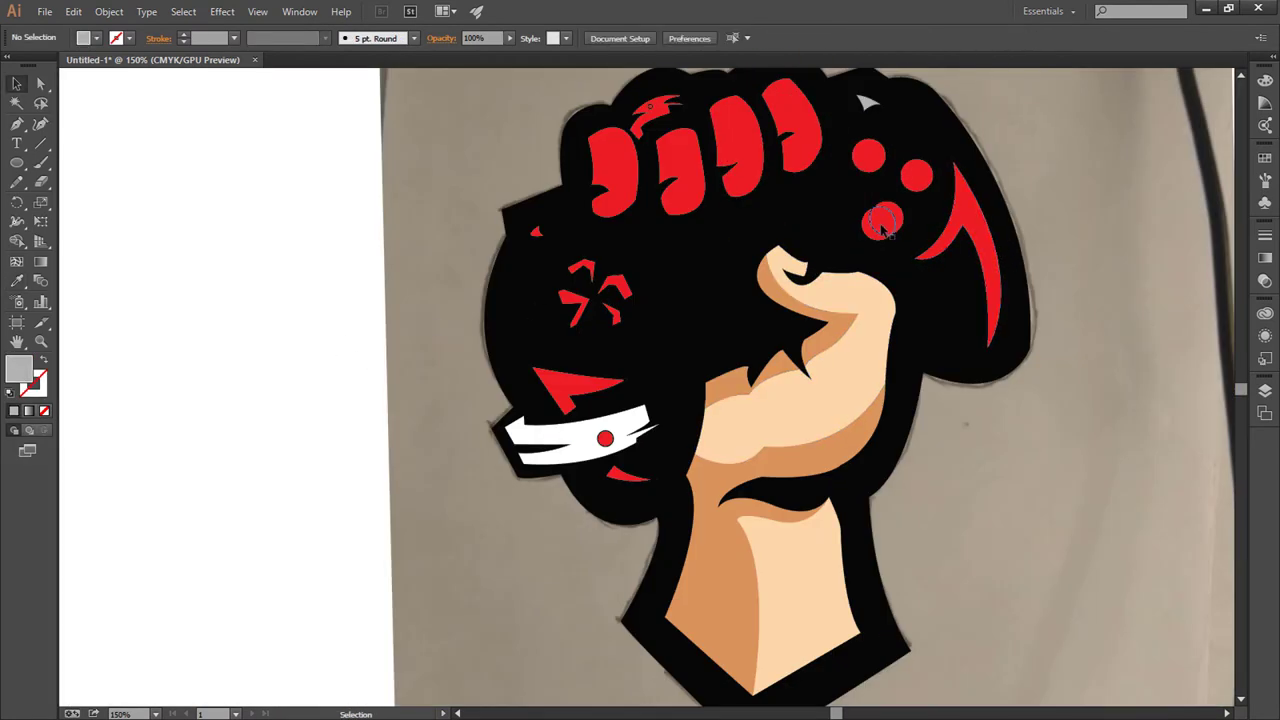
Step: Merge the overlapping red button circles into one circle with Shape Builder and zoom in
{"action": "left_click", "coordinate": [882, 224]}
{"action": "key", "text": "ctrl+shift+a"}
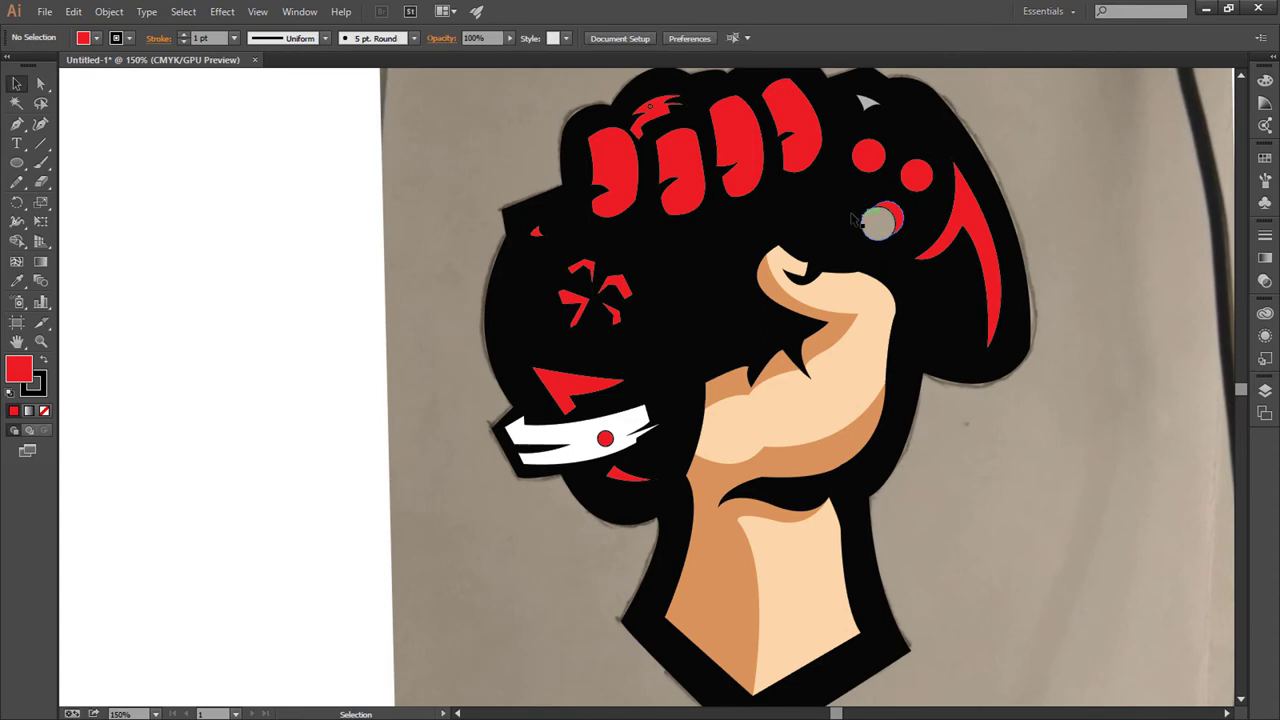
{"action": "left_click", "coordinate": [878, 224]}
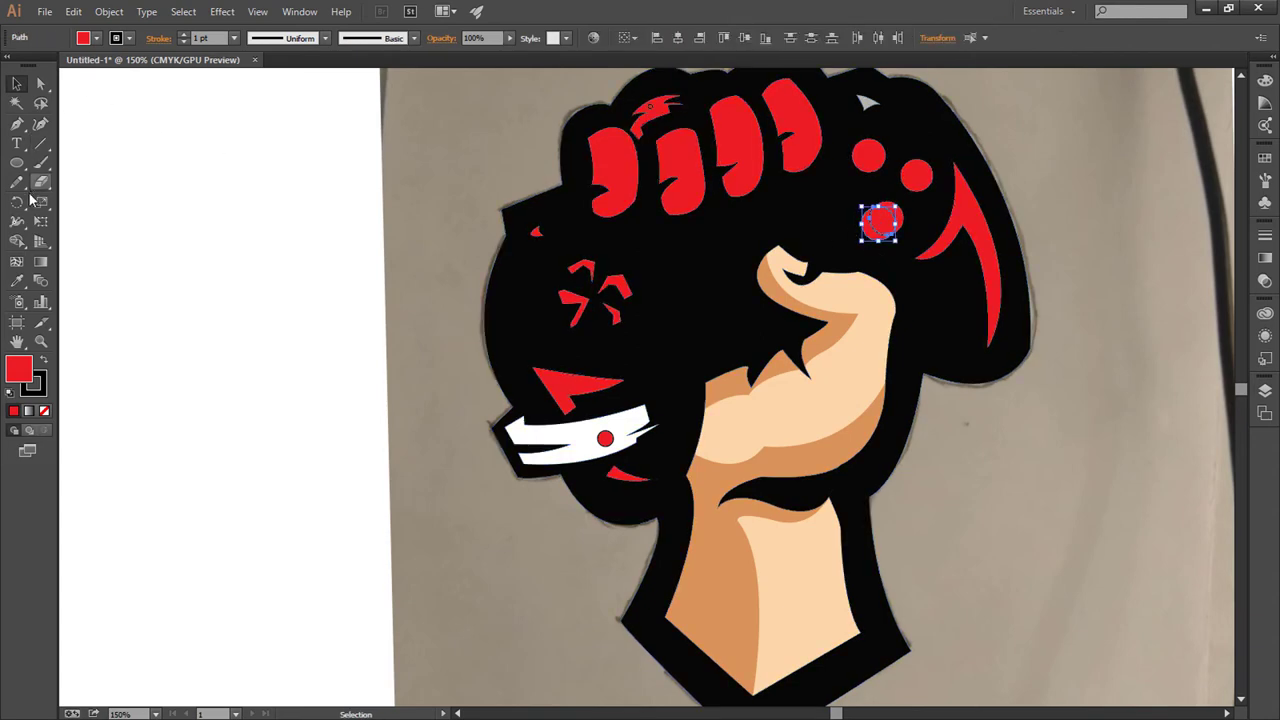
{"action": "left_click", "coordinate": [22, 241]}
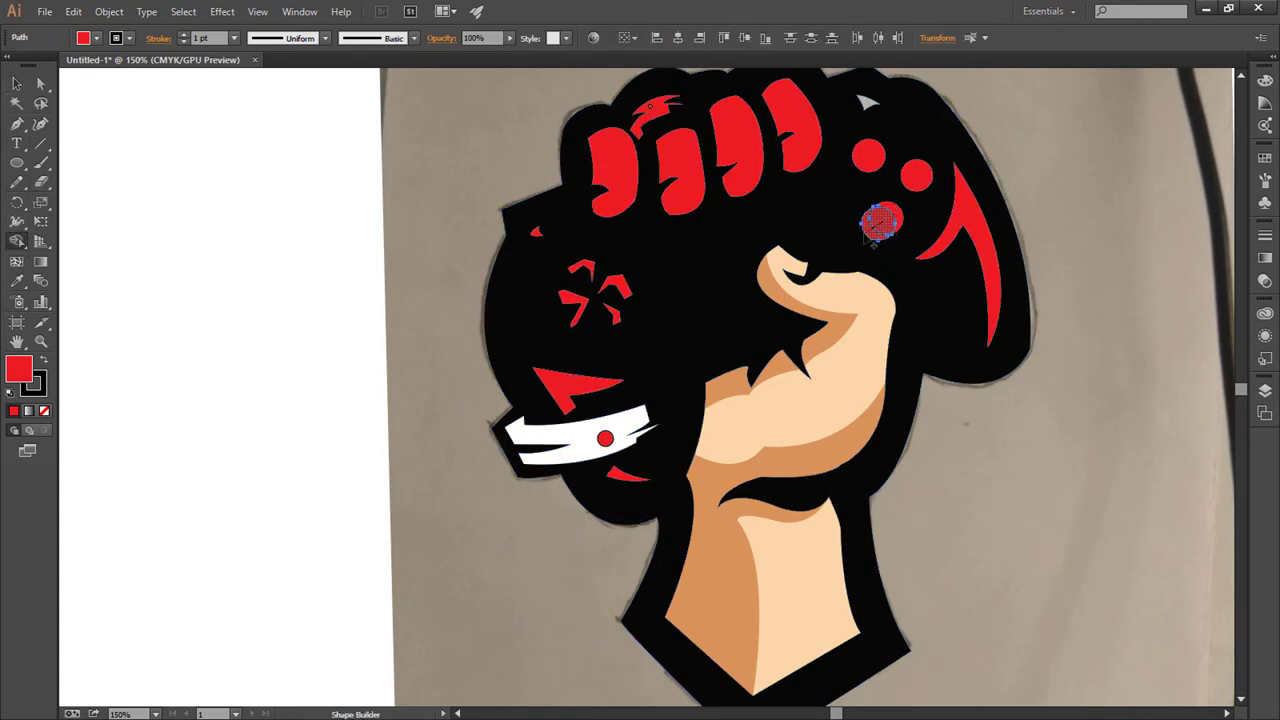
{"action": "left_click", "coordinate": [870, 234]}
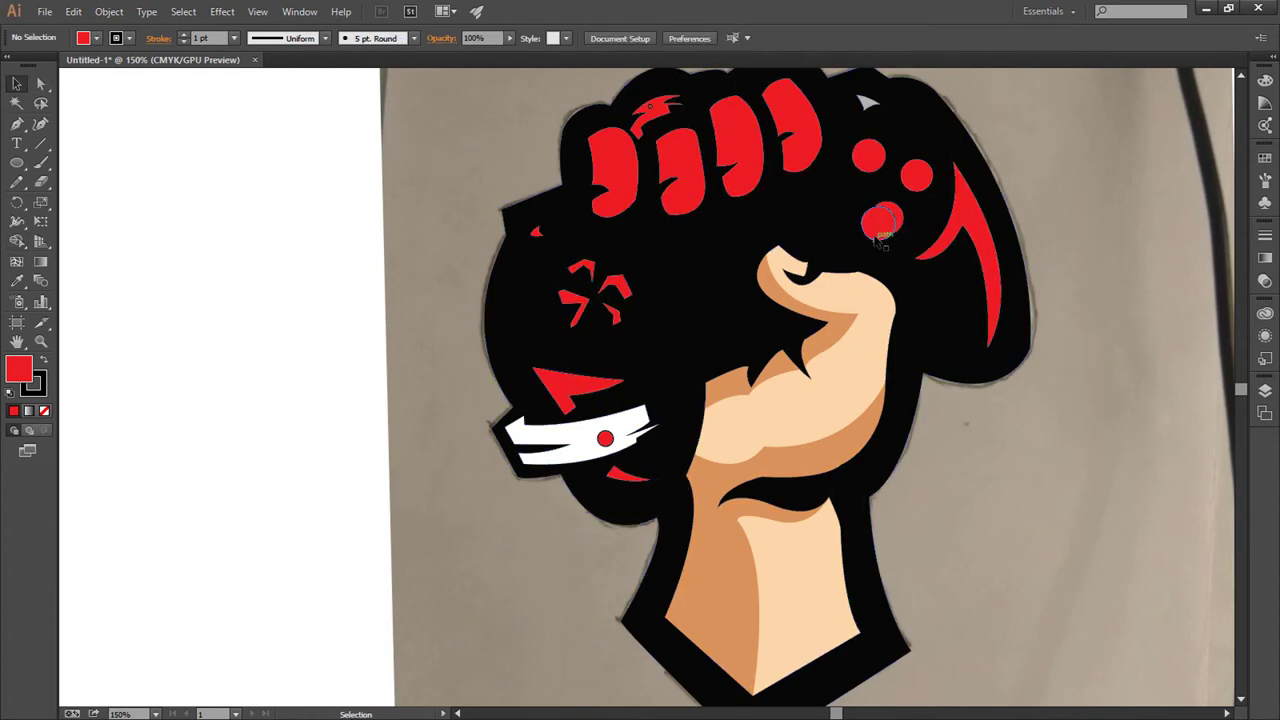
{"action": "left_click", "coordinate": [880, 220]}
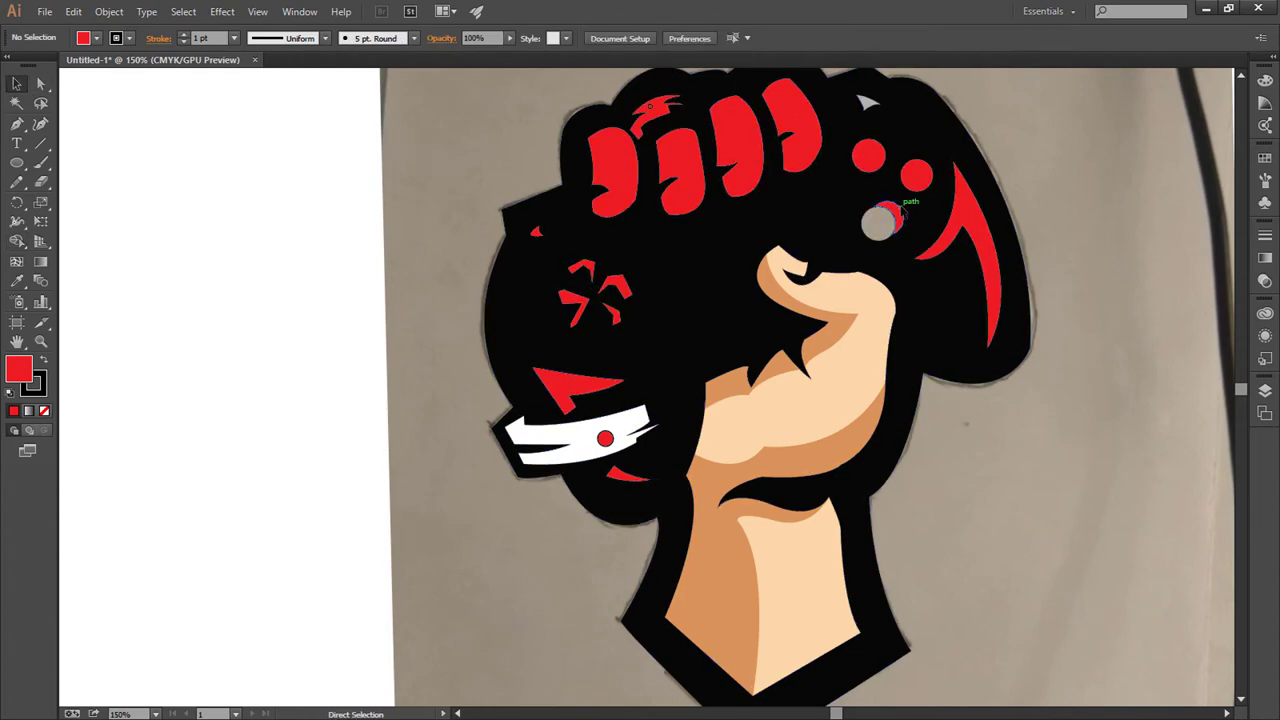
{"action": "key", "text": "ctrl+equal"}
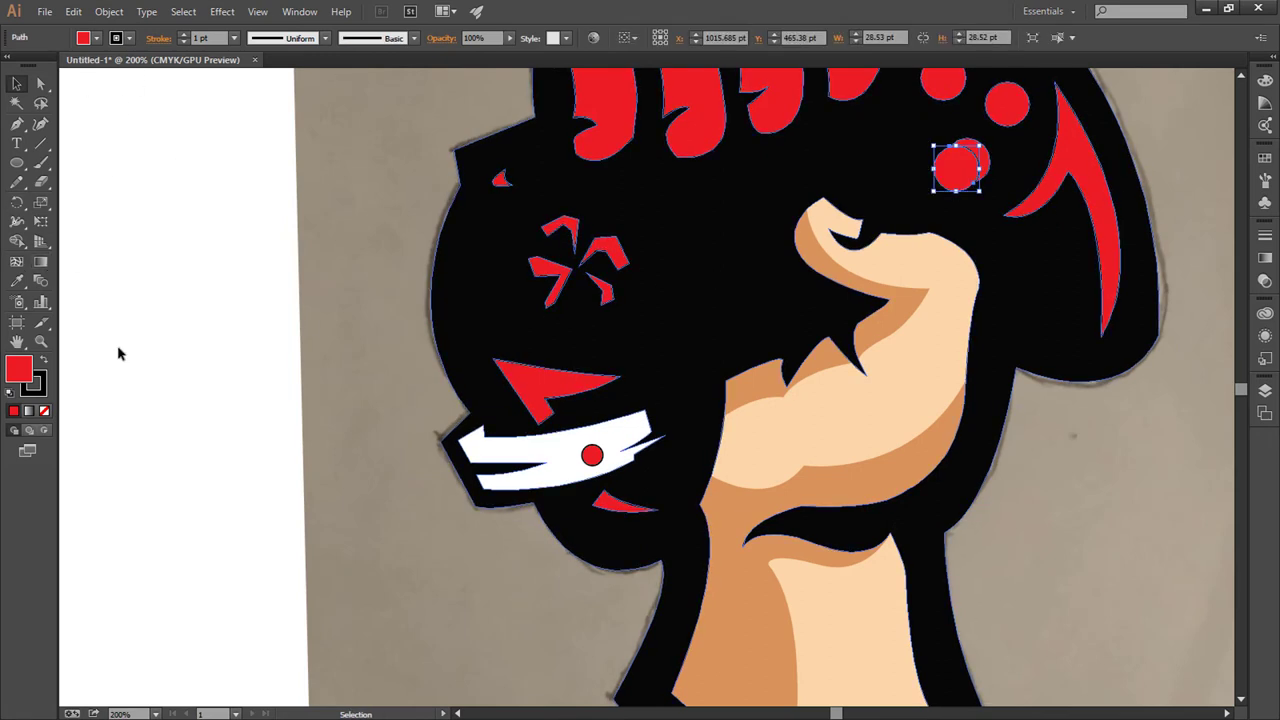
Step: Make the lower button circle solid black by swapping fill and stroke and removing its red outline
{"action": "left_click", "coordinate": [44, 363]}
{"action": "left_click", "coordinate": [38, 388]}
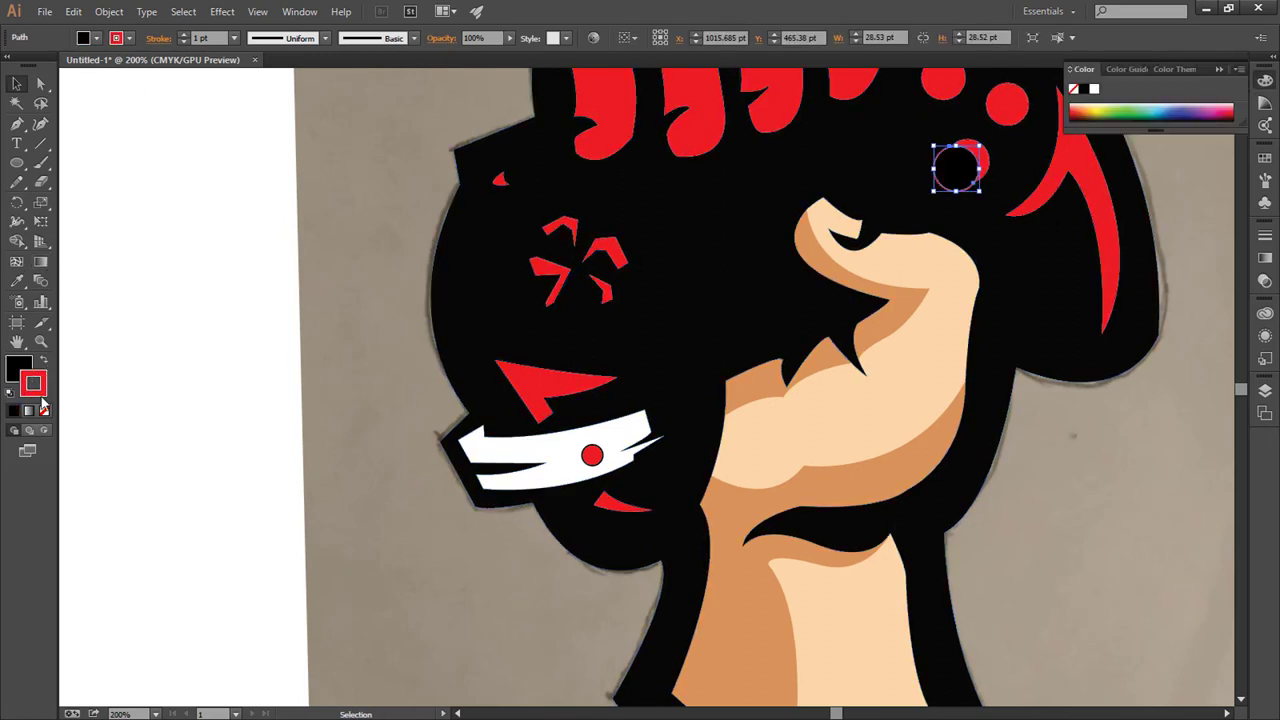
{"action": "left_click", "coordinate": [44, 410]}
{"action": "left_click", "coordinate": [194, 394]}
Step: Recolour the red crescent behind the black circle light grey with the Eyedropper
{"action": "left_click_drag", "start_coordinate": [1151, 197], "coordinate": [941, 280]}
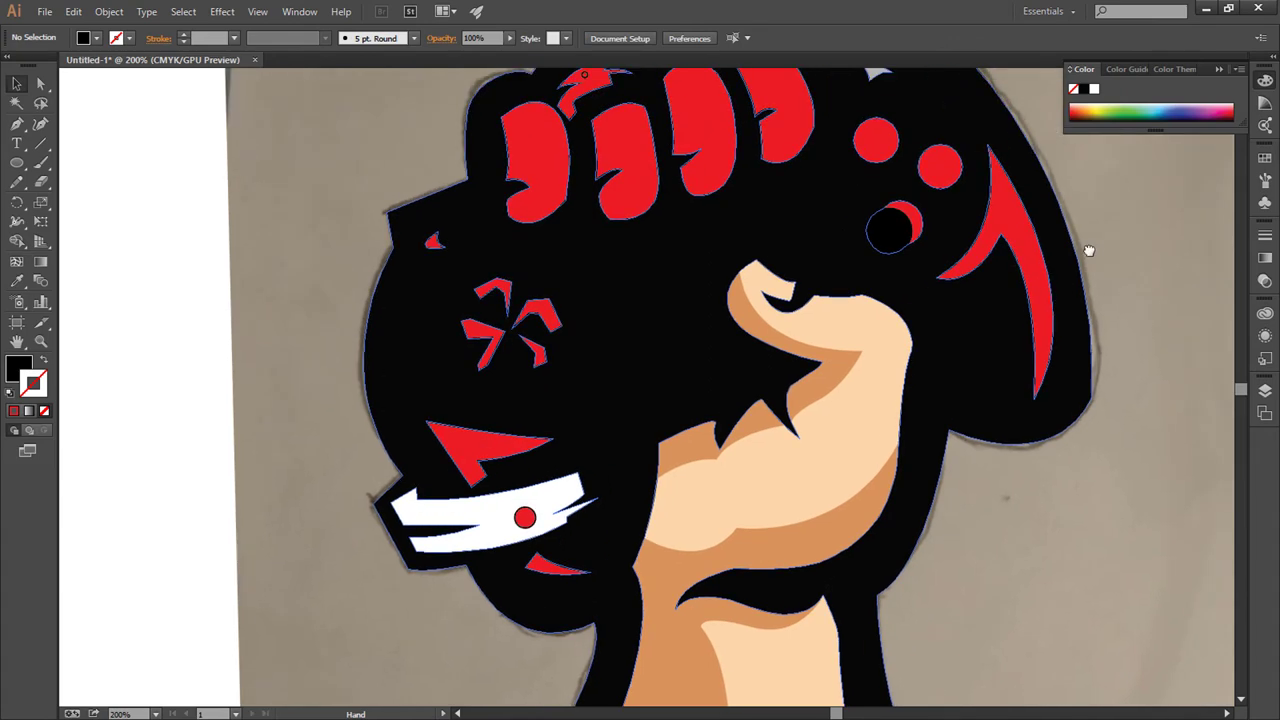
{"action": "left_click", "coordinate": [766, 240]}
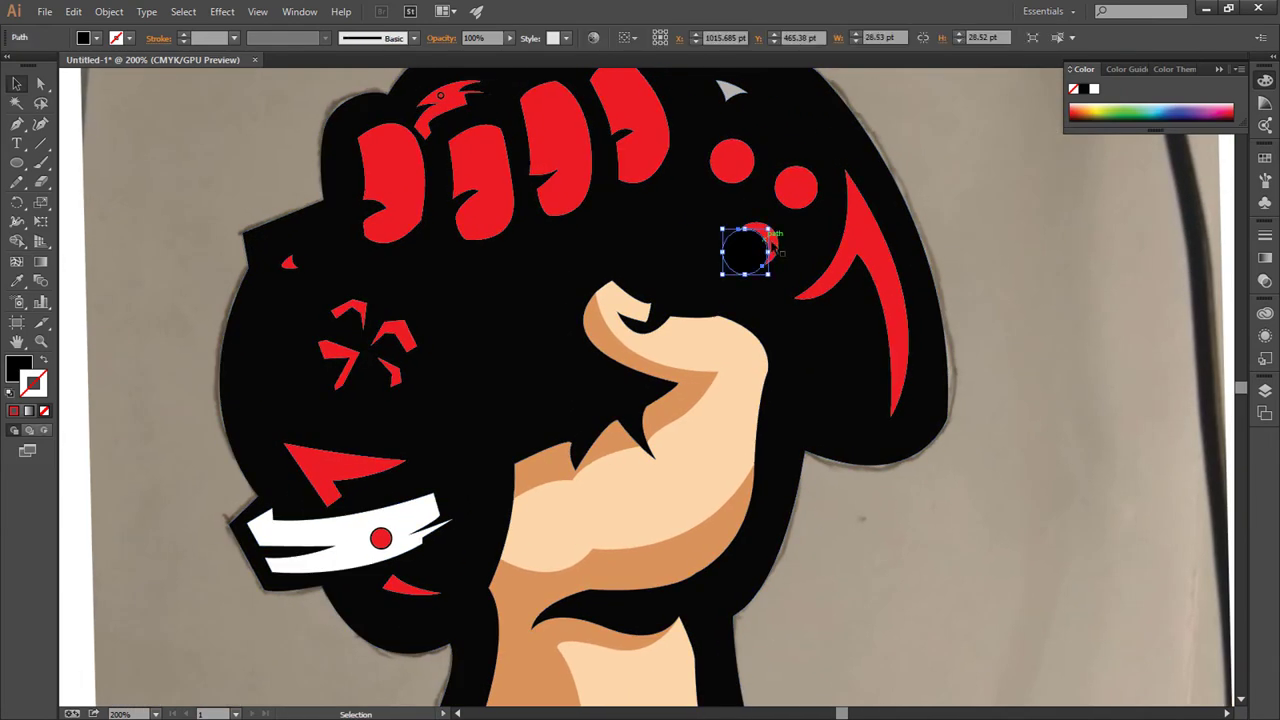
{"action": "left_click", "coordinate": [772, 240]}
{"action": "key", "text": "i"}
{"action": "left_click", "coordinate": [730, 90]}
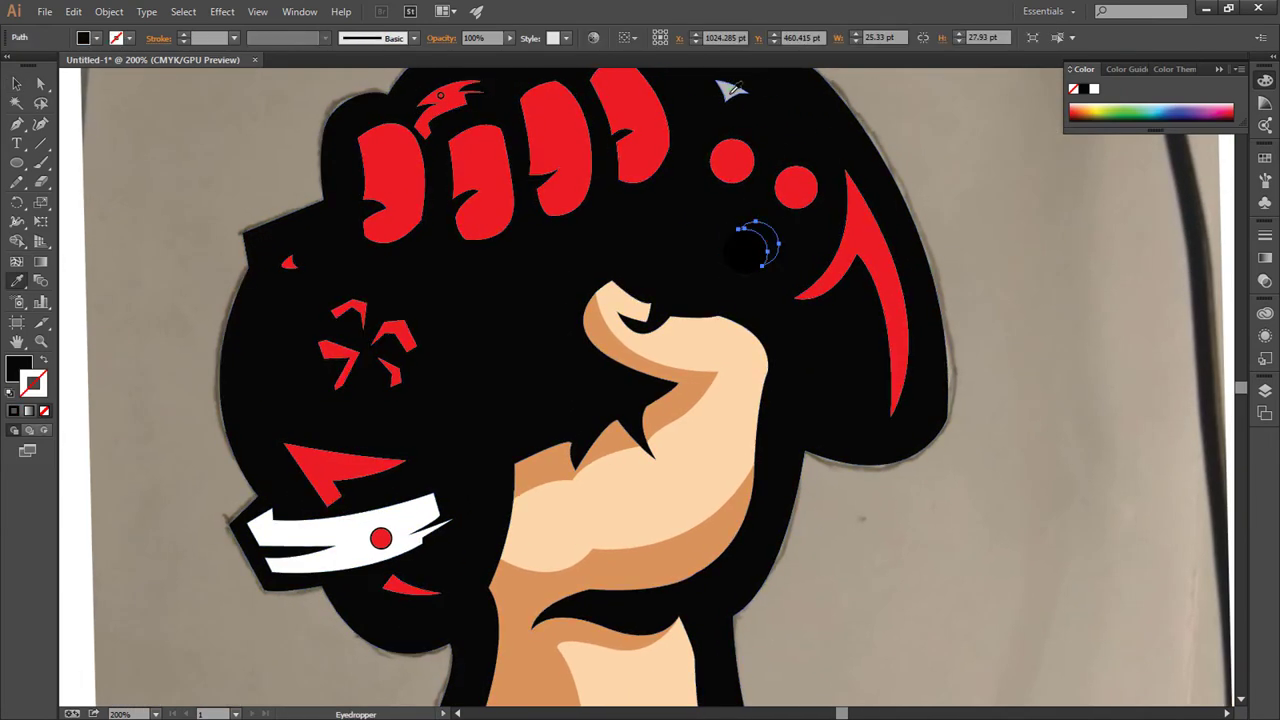
Step: Recolour the two red button circles and the red hook with the same light grey
{"action": "key", "text": "v"}
{"action": "left_click", "coordinate": [795, 188]}
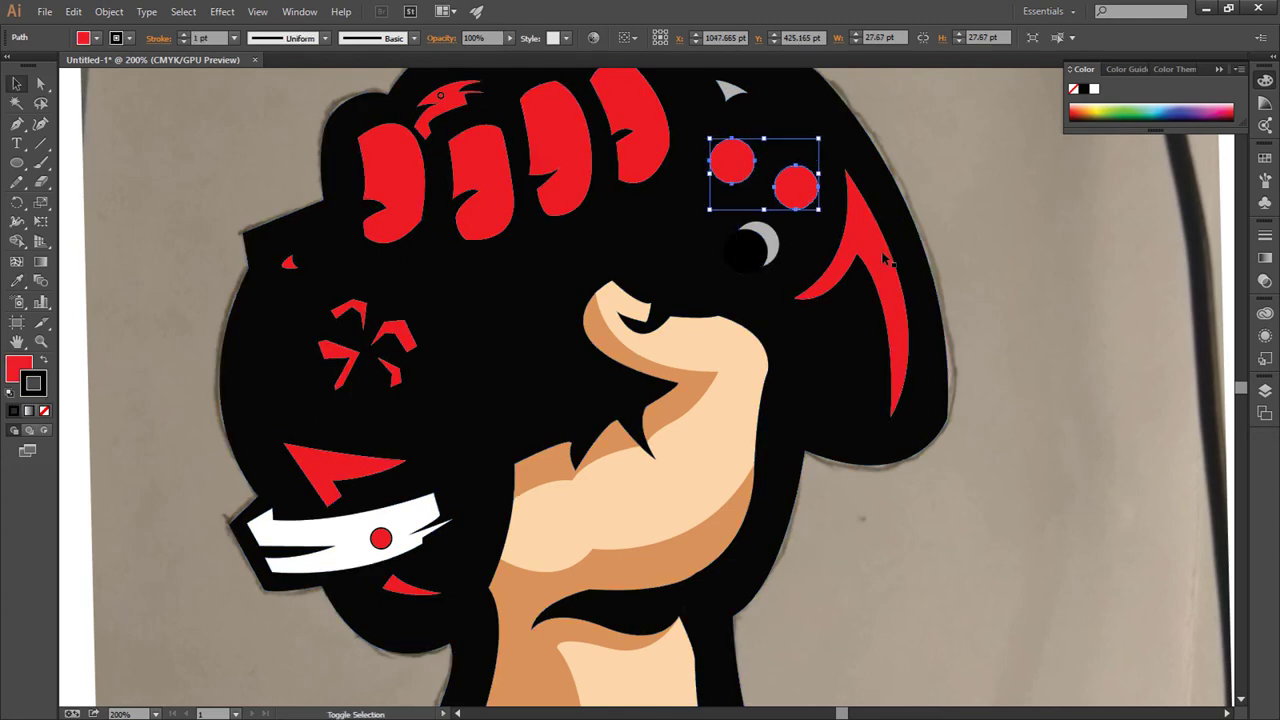
{"action": "left_click", "coordinate": [898, 262], "text": "shift"}
{"action": "key", "text": "i"}
{"action": "left_click", "coordinate": [731, 91]}
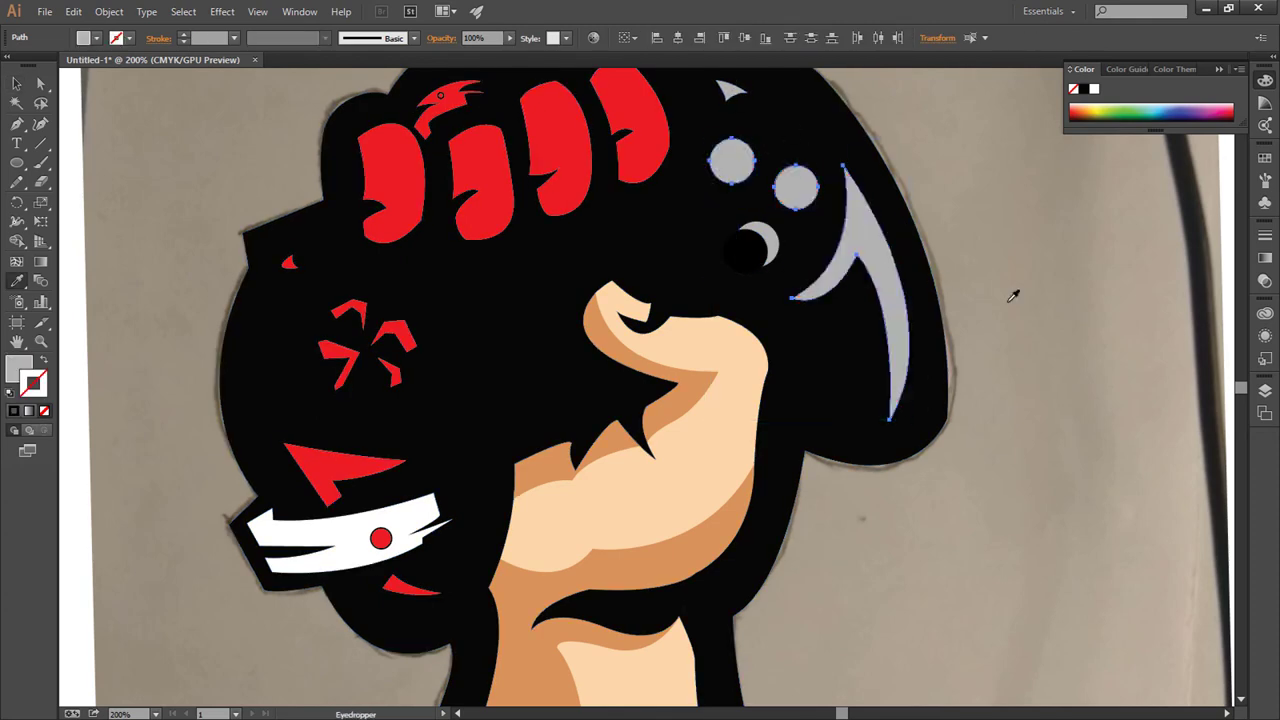
Step: Select the red star pieces and sample the grey colour onto them
{"action": "left_click_drag", "start_coordinate": [1088, 273], "coordinate": [1212, 233]}
{"action": "key", "text": "v"}
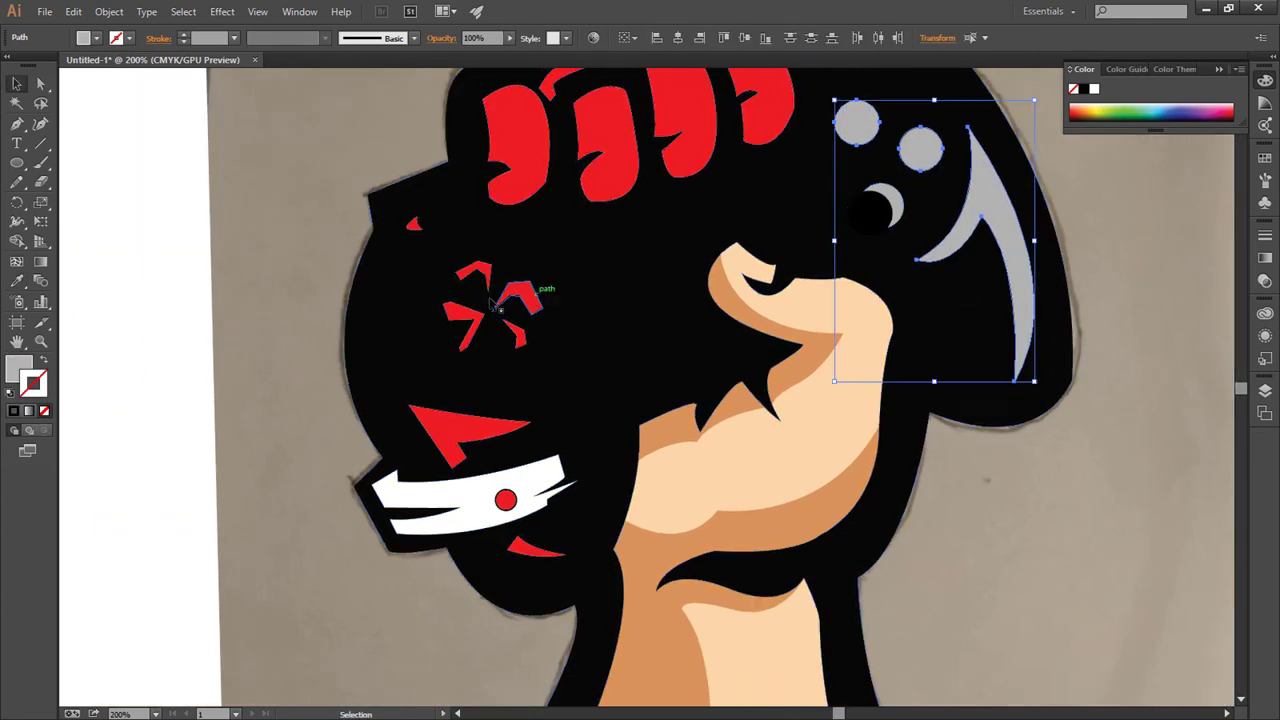
{"action": "left_click", "coordinate": [514, 290]}
{"action": "left_click", "coordinate": [473, 318], "text": "shift"}
{"action": "left_click", "coordinate": [515, 333], "text": "shift"}
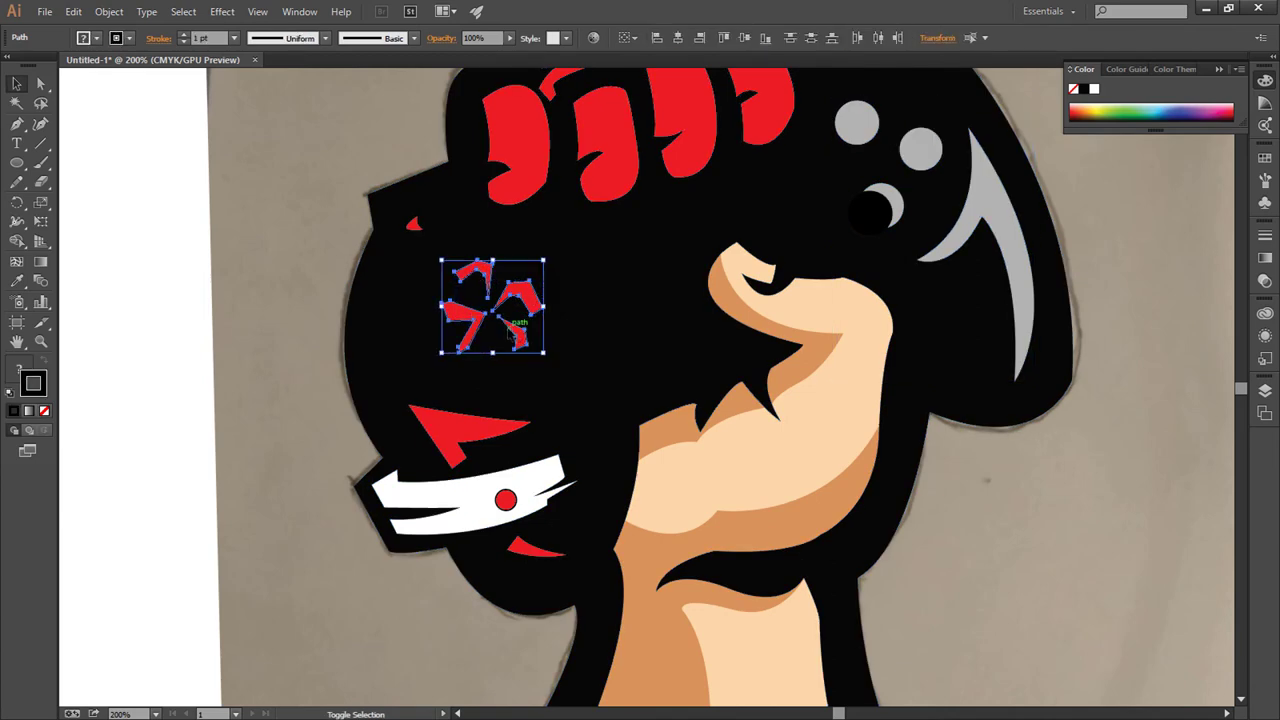
{"action": "key", "text": "i"}
{"action": "left_click", "coordinate": [855, 133]}
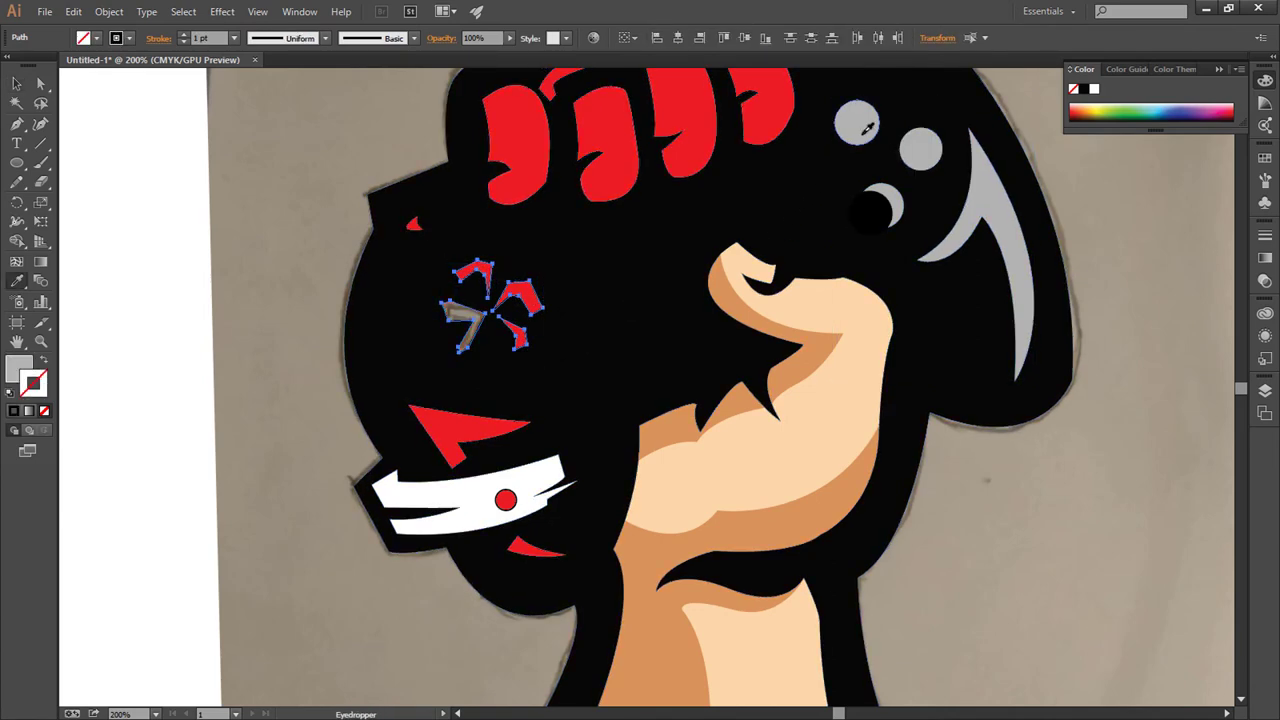
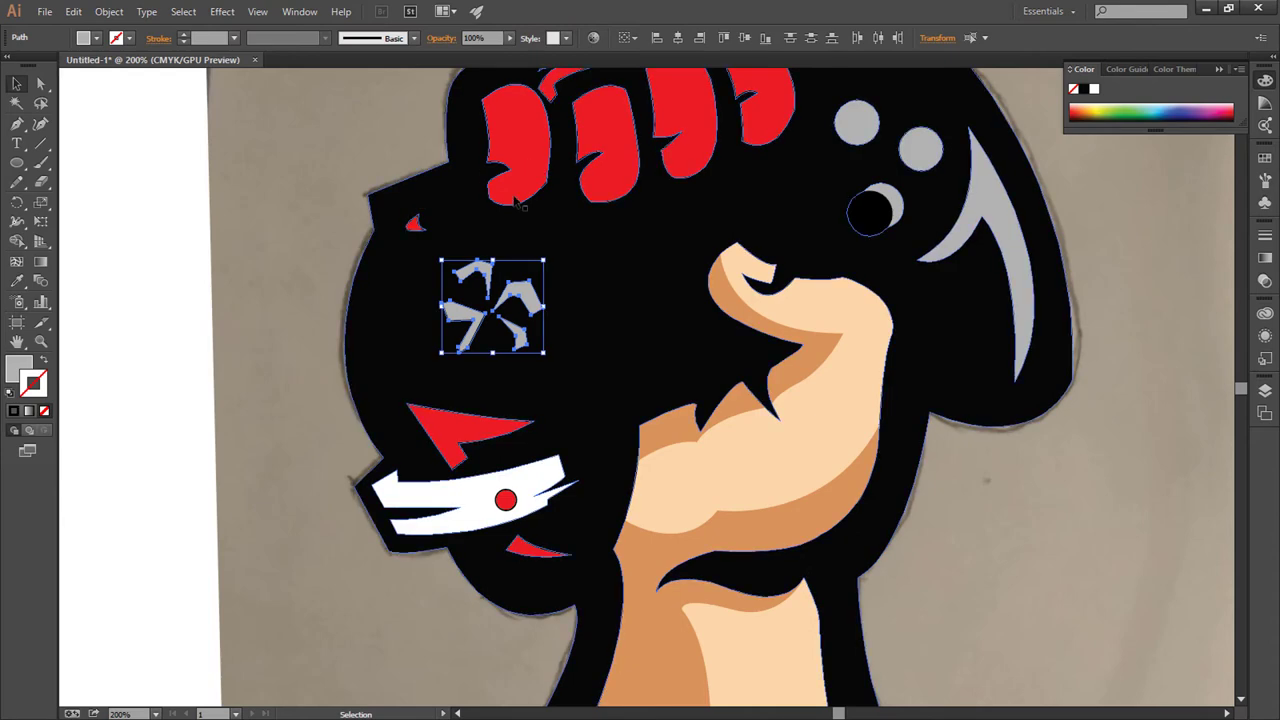
Step: Recolour the red piece above the fingers with the star's grey using the Eyedropper
{"action": "scroll", "coordinate": [575, 95], "scroll_direction": "up", "scroll_amount": 1}
{"action": "left_click", "coordinate": [576, 102]}
{"action": "key", "text": "i"}
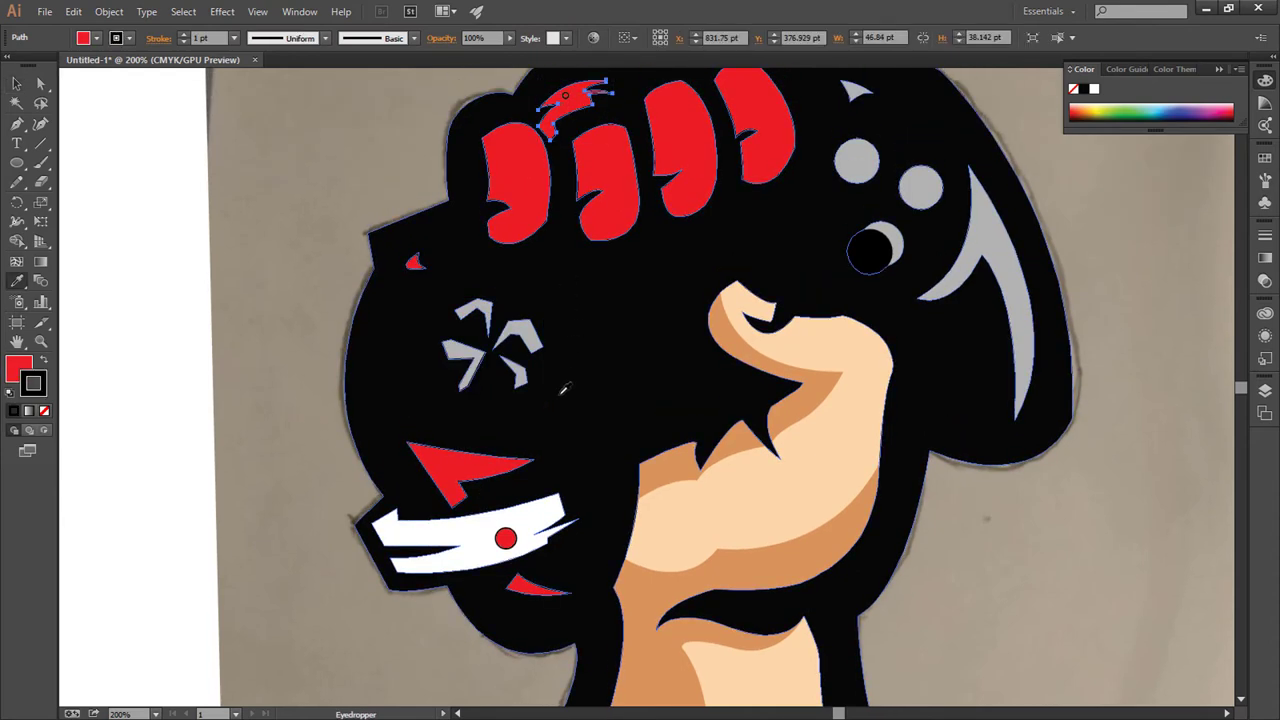
{"action": "left_click", "coordinate": [520, 321]}
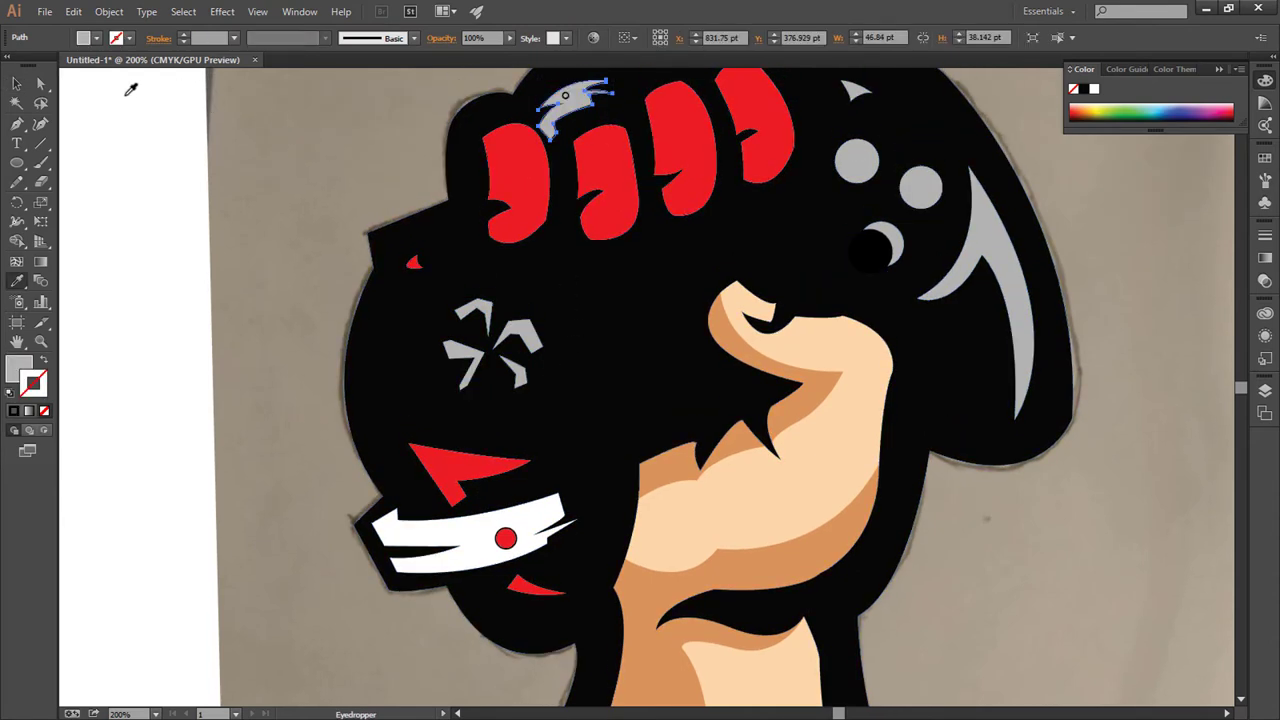
{"action": "left_click", "coordinate": [20, 87]}
{"action": "left_click", "coordinate": [274, 194]}
Step: Fill all four red fingers with the peach skin tone
{"action": "scroll", "coordinate": [491, 220], "scroll_direction": "up", "scroll_amount": 1}
{"action": "left_click", "coordinate": [495, 218]}
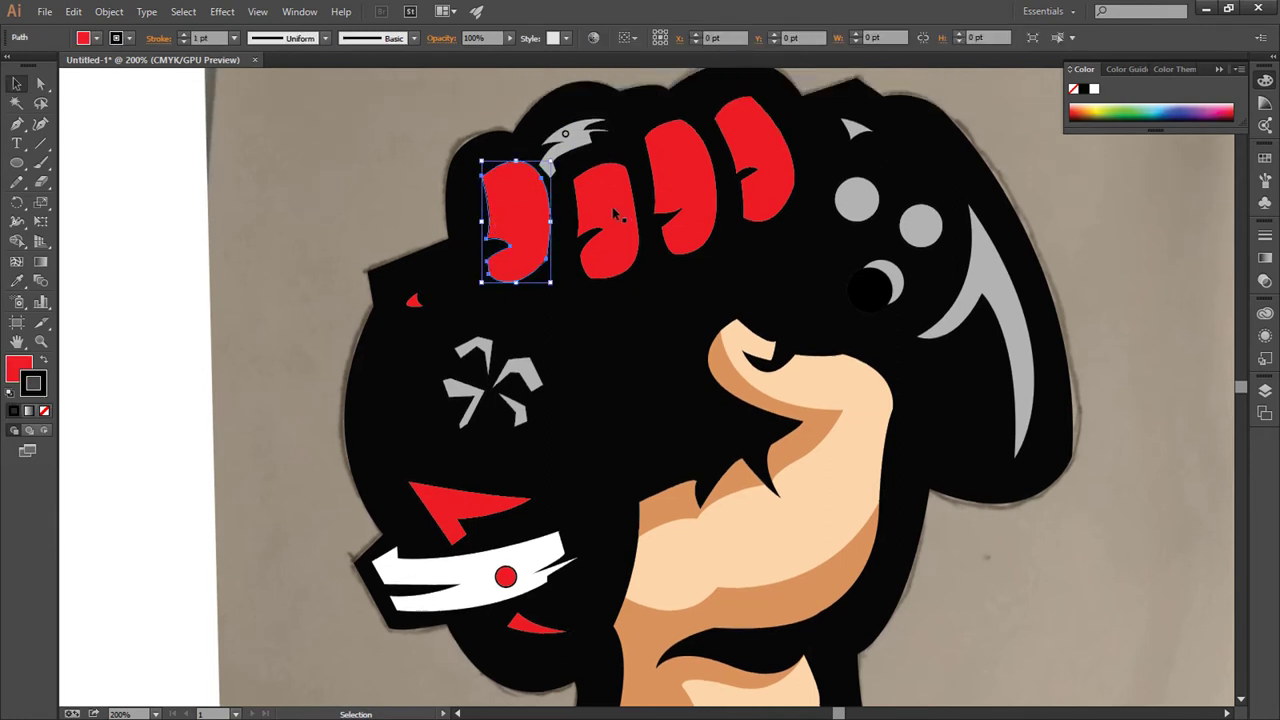
{"action": "left_click", "coordinate": [620, 213], "text": "shift"}
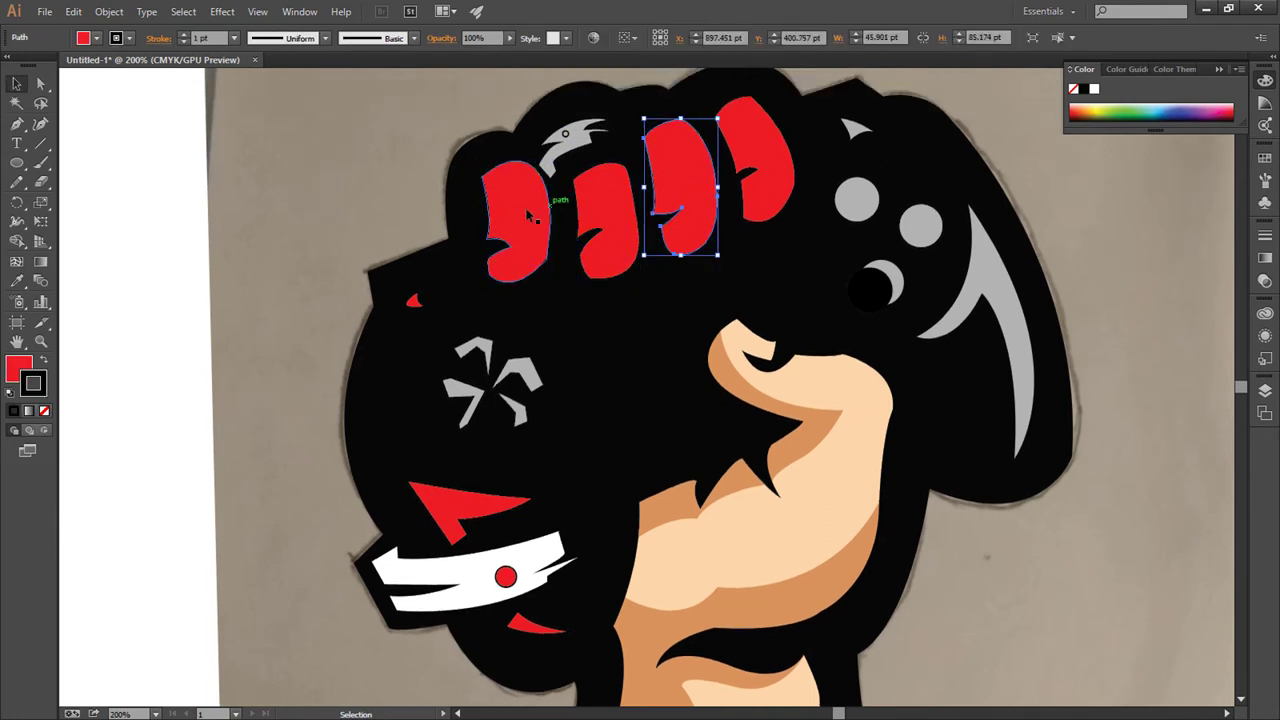
{"action": "left_click", "coordinate": [690, 180], "text": "shift"}
{"action": "left_click", "coordinate": [766, 160], "text": "shift"}
{"action": "left_click", "coordinate": [605, 220], "text": "shift"}
{"action": "key", "text": "i"}
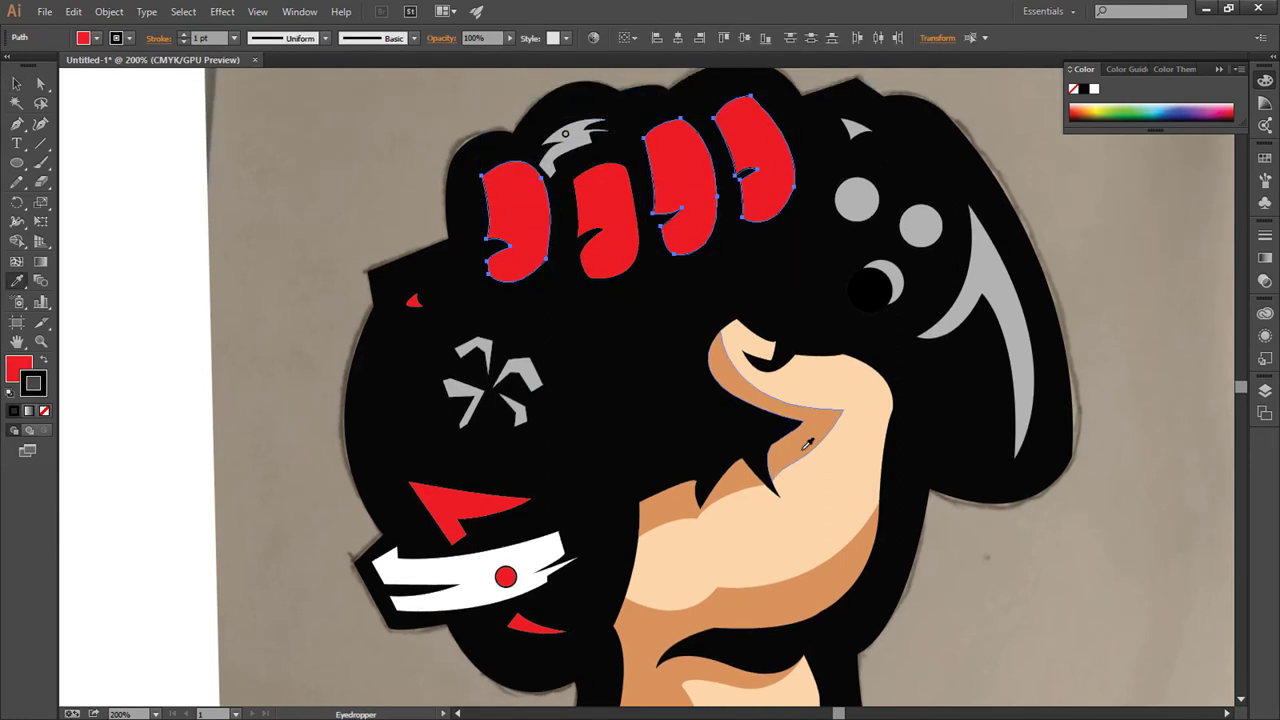
{"action": "left_click", "coordinate": [700, 540]}
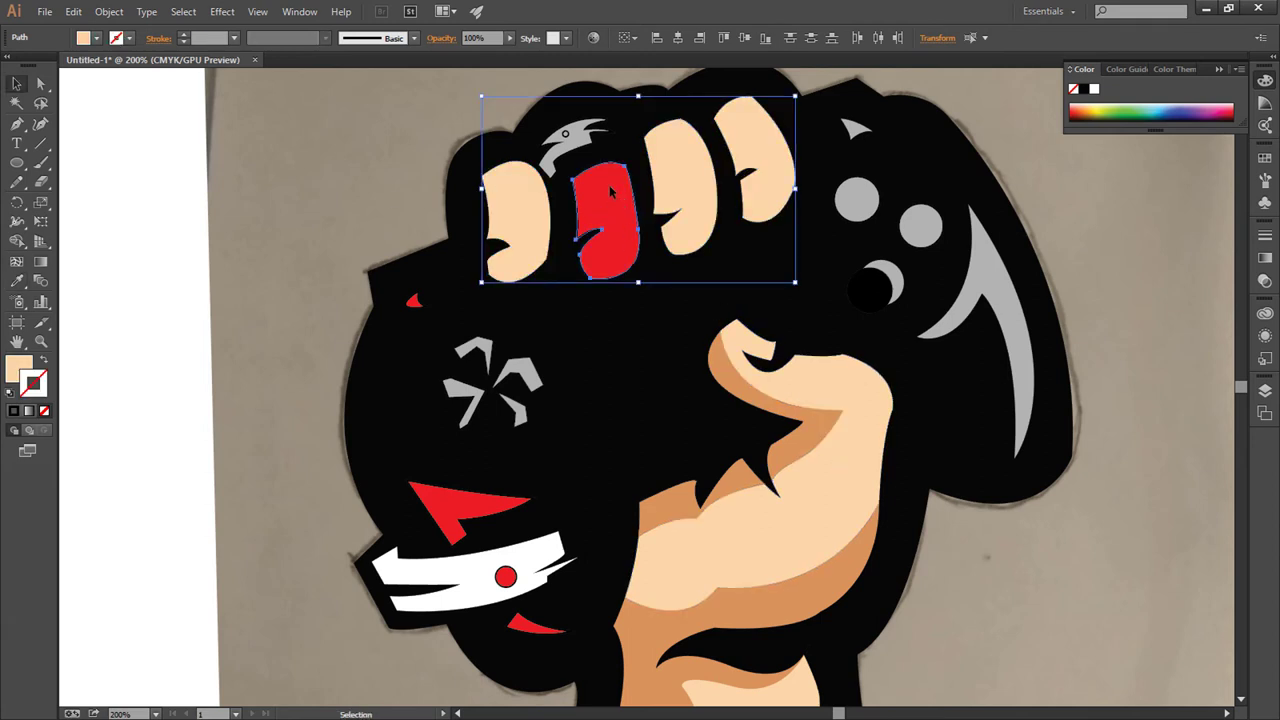
{"action": "left_click", "coordinate": [605, 220], "text": "ctrl"}
{"action": "left_click", "coordinate": [680, 190]}
{"action": "left_click", "coordinate": [17, 84]}
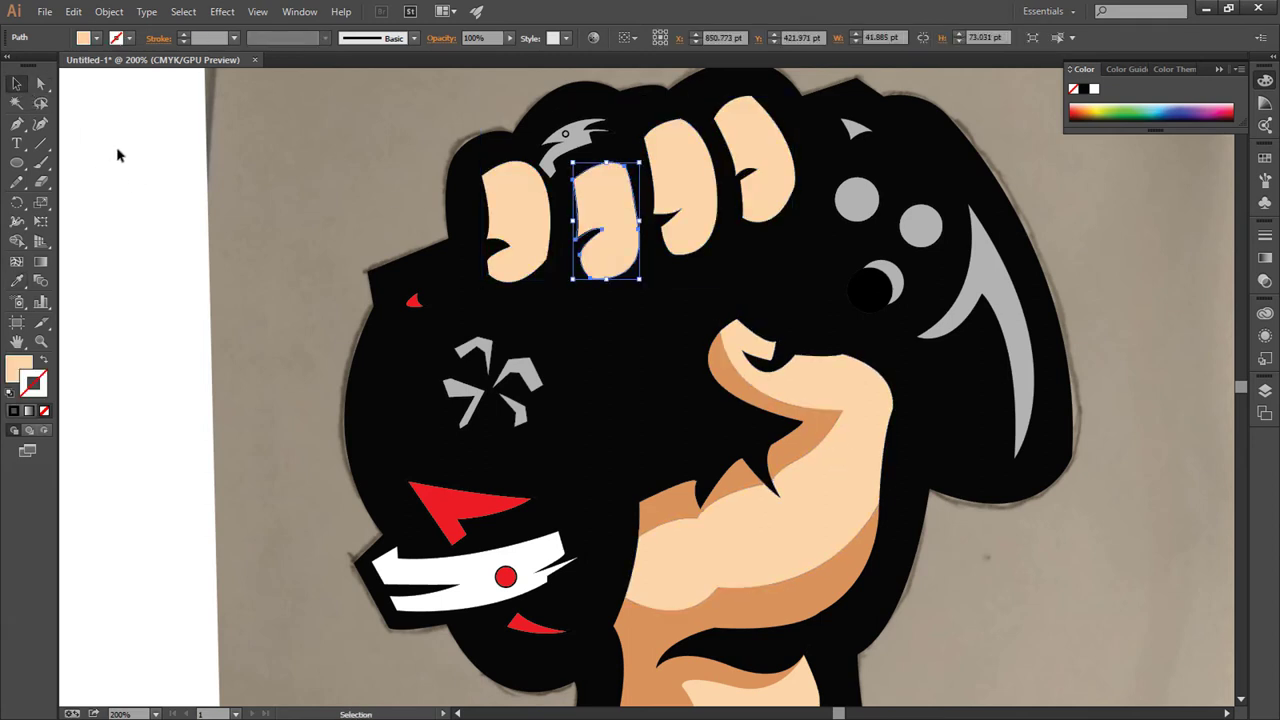
{"action": "left_click", "coordinate": [300, 250]}
Step: Turn the small red controller shape, large red triangle and bottom red shape grey
{"action": "left_click", "coordinate": [416, 303]}
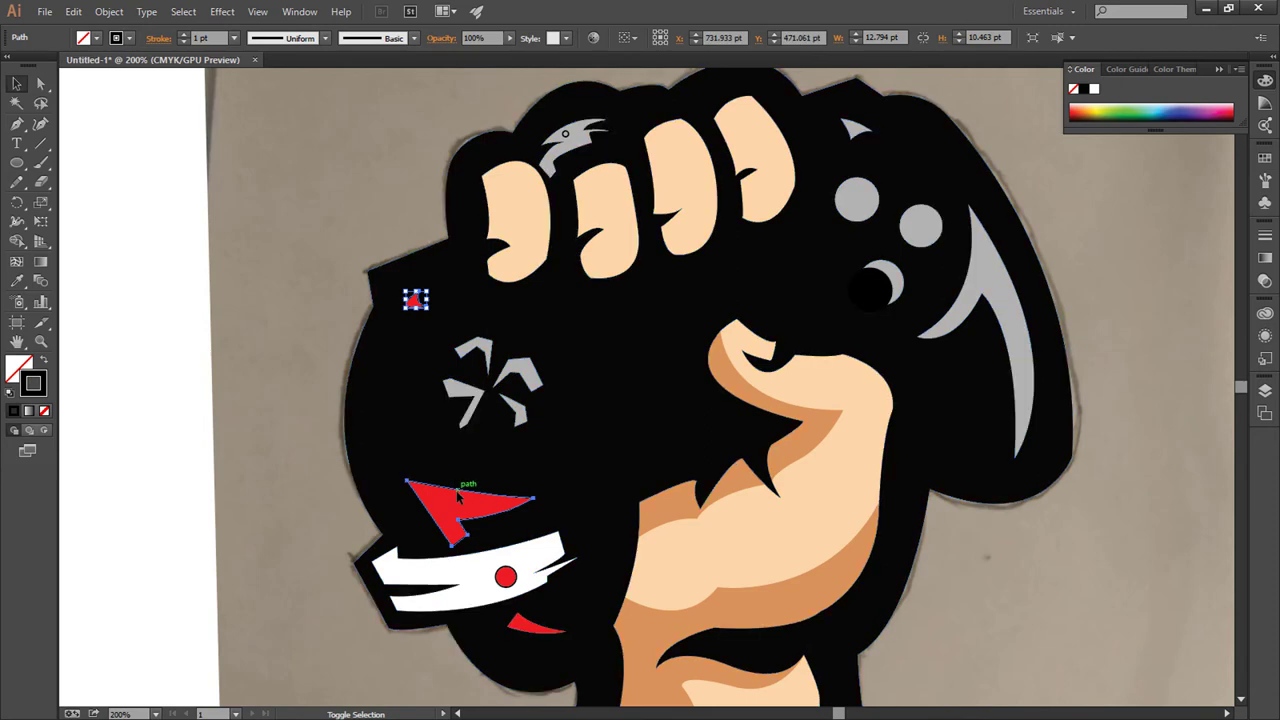
{"action": "left_click", "coordinate": [456, 490], "text": "shift"}
{"action": "key", "text": "i"}
{"action": "left_click", "coordinate": [522, 366]}
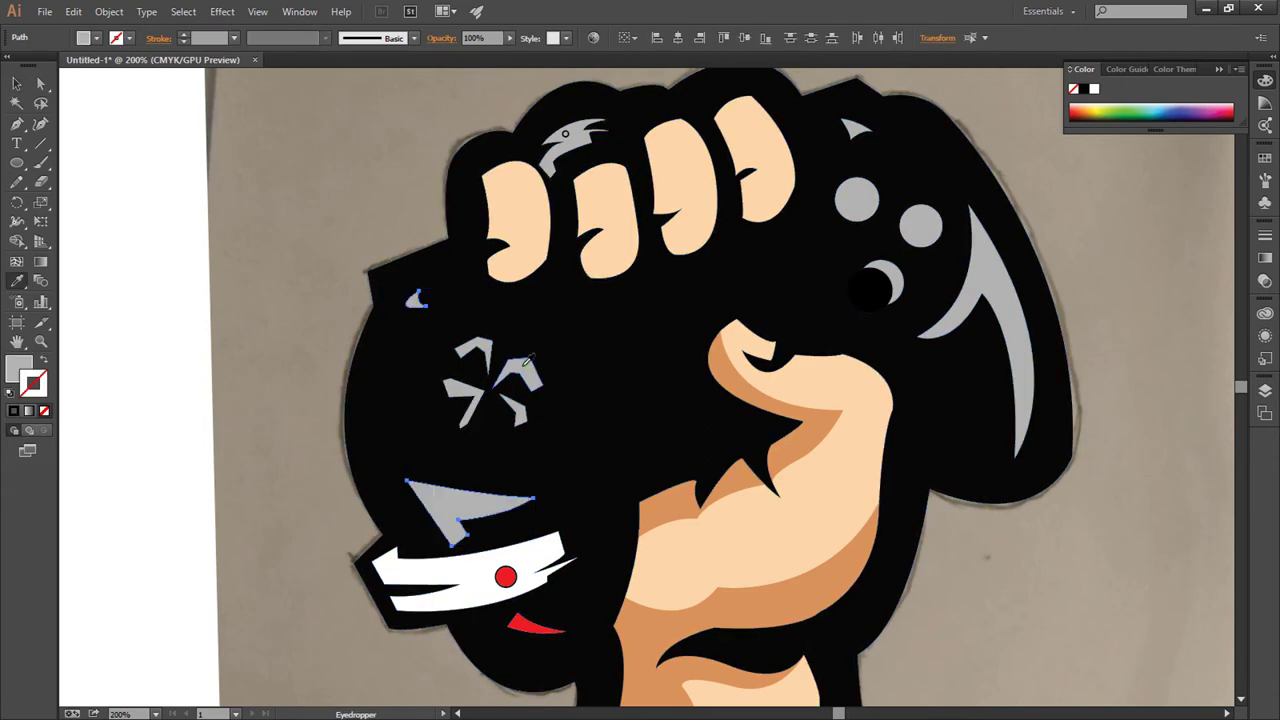
{"action": "key", "text": "v"}
{"action": "left_click", "coordinate": [538, 622]}
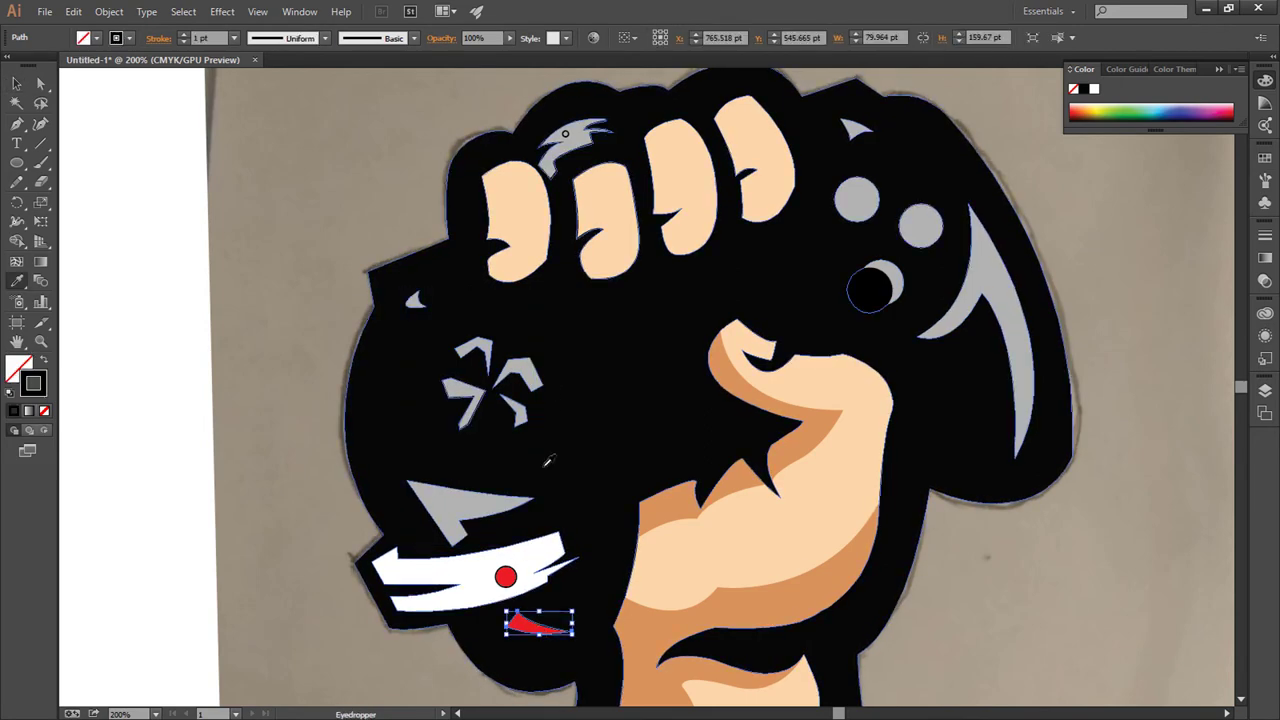
{"action": "key", "text": "i"}
{"action": "left_click", "coordinate": [520, 372]}
Step: Fit the artboard in view and delete the paper reference photo behind the fist
{"action": "key", "text": "v"}
{"action": "left_click", "coordinate": [163, 178]}
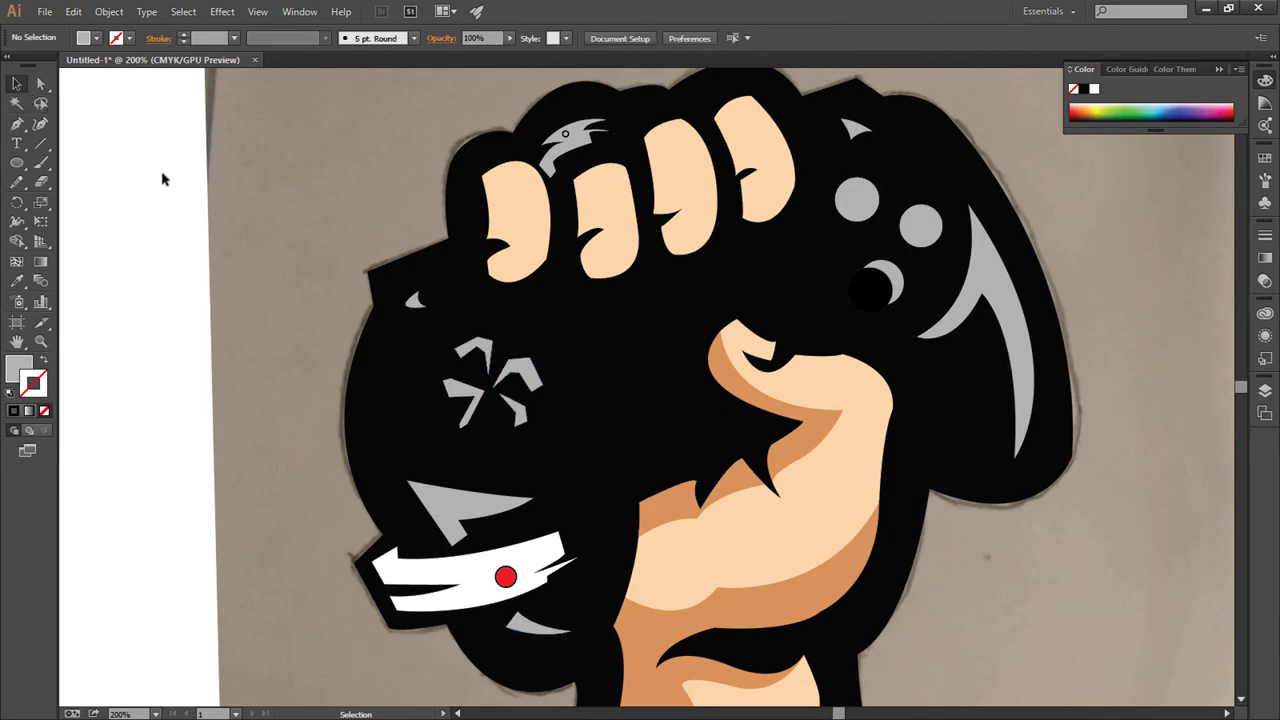
{"action": "scroll", "coordinate": [163, 178], "scroll_direction": "up", "scroll_amount": 3}
{"action": "scroll", "coordinate": [286, 197], "scroll_direction": "up", "scroll_amount": 2}
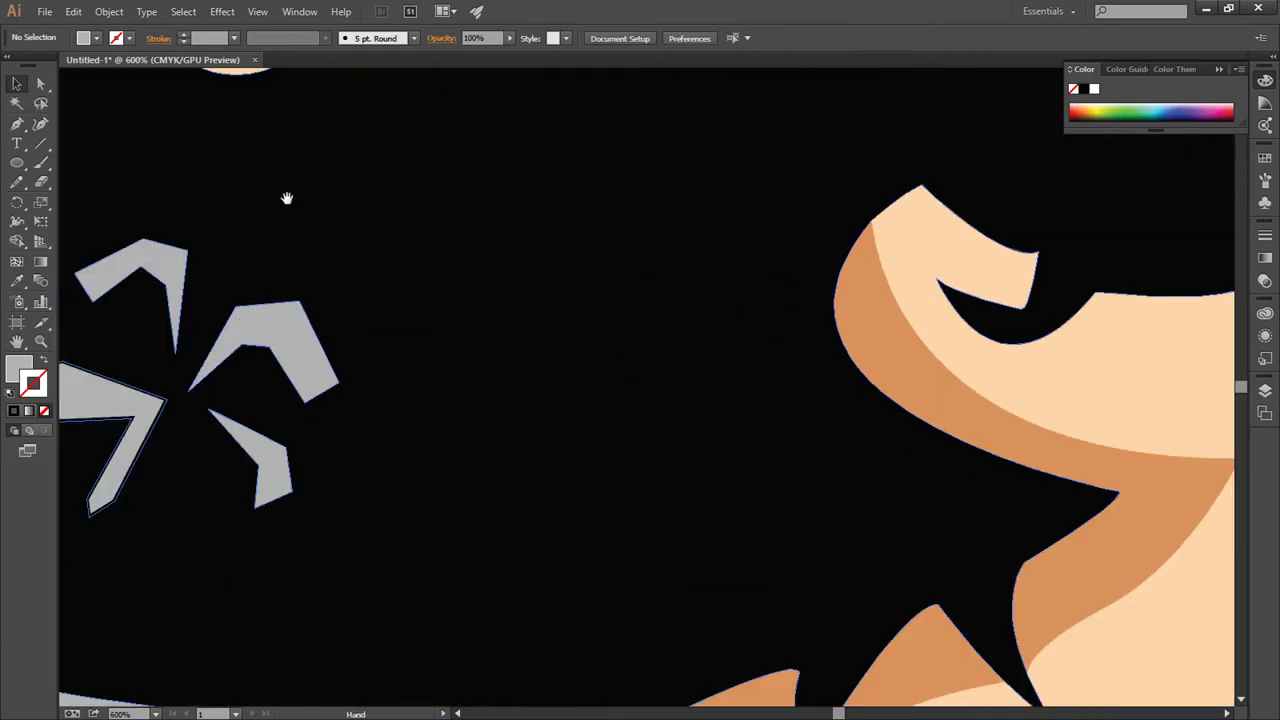
{"action": "left_click_drag", "start_coordinate": [286, 197], "coordinate": [617, 449]}
{"action": "key", "text": "ctrl+0"}
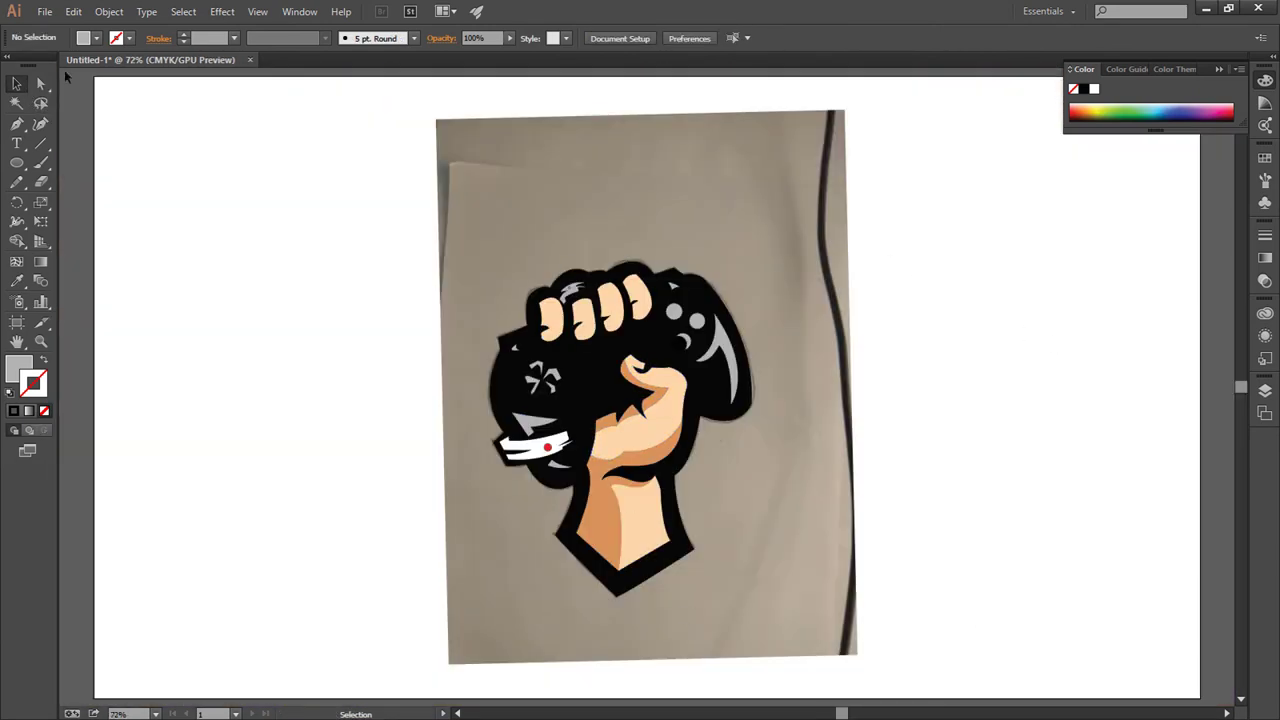
{"action": "left_click", "coordinate": [531, 171]}
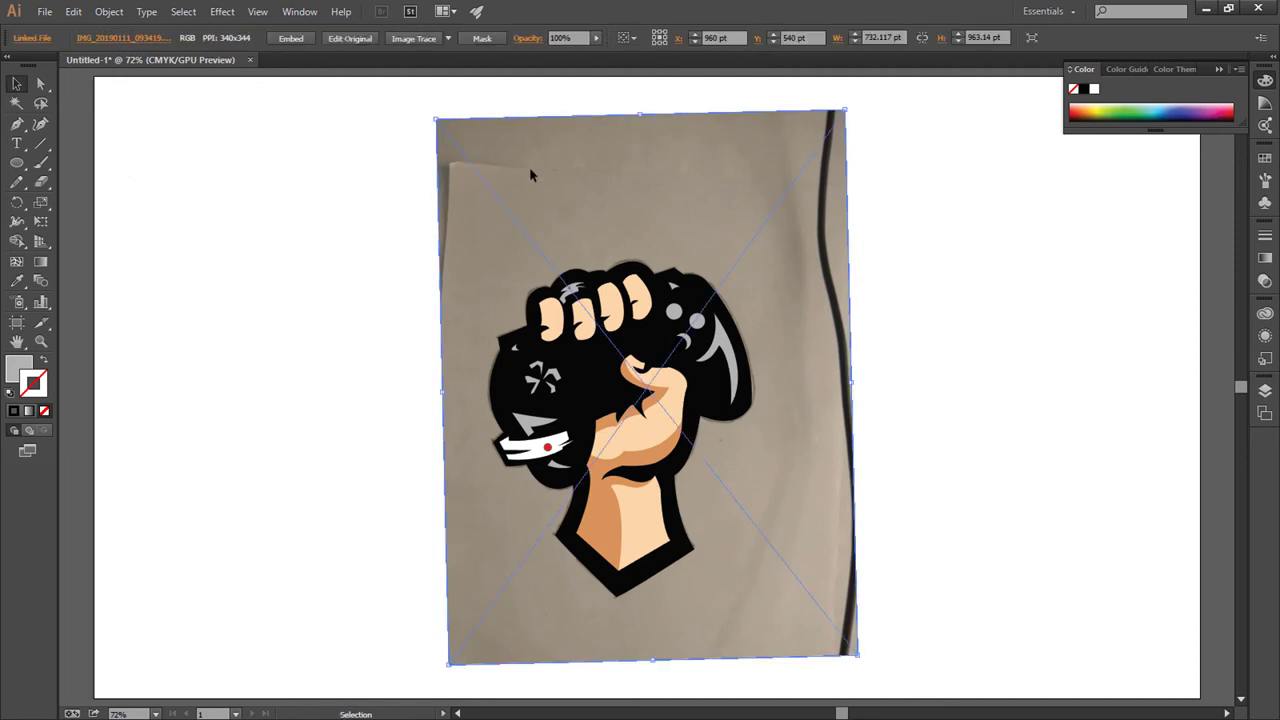
{"action": "key", "text": "Delete"}
Step: Marquee-select the whole fist artwork and scale it up on the artboard
{"action": "left_click", "coordinate": [1220, 70]}
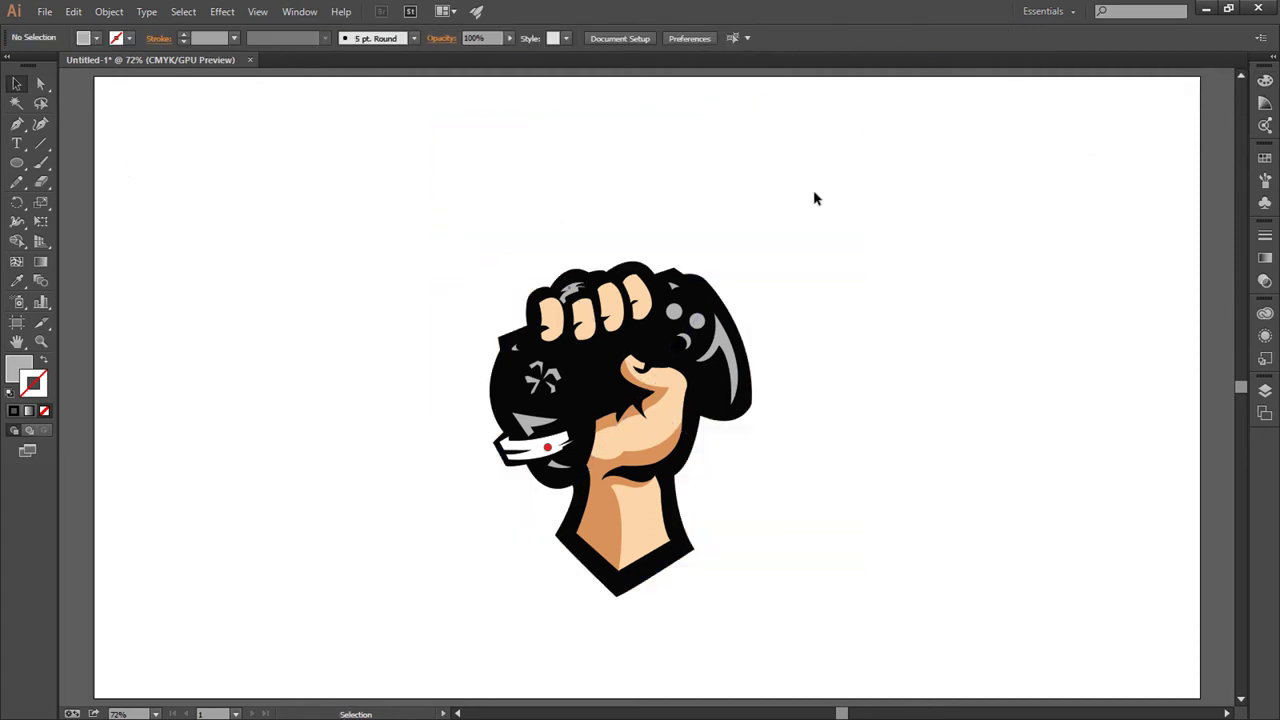
{"action": "left_click_drag", "start_coordinate": [434, 254], "coordinate": [846, 657]}
{"action": "left_click", "coordinate": [866, 481]}
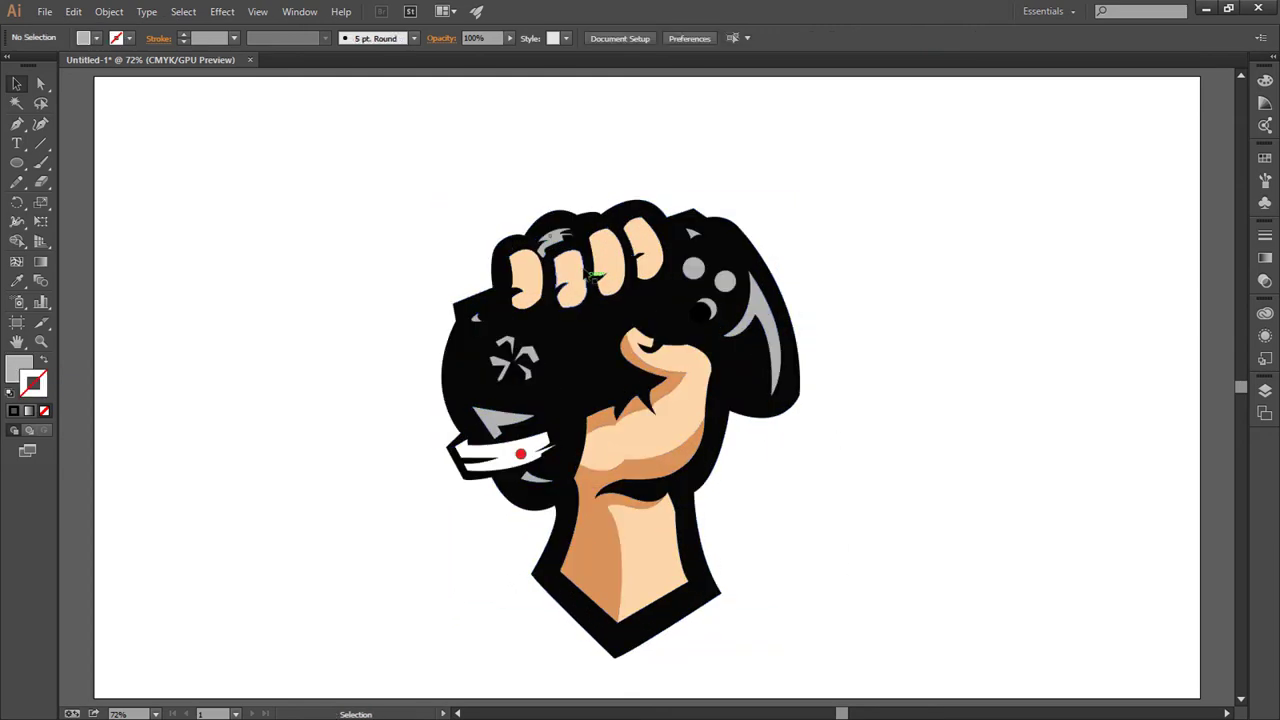
Step: Fill the small knuckle-highlight circle with the magenta swatch and nudge it slightly left
{"action": "scroll", "coordinate": [592, 275], "scroll_direction": "up", "scroll_amount": 2, "text": "alt"}
{"action": "scroll", "coordinate": [588, 265], "scroll_direction": "up", "scroll_amount": 1, "text": "alt"}
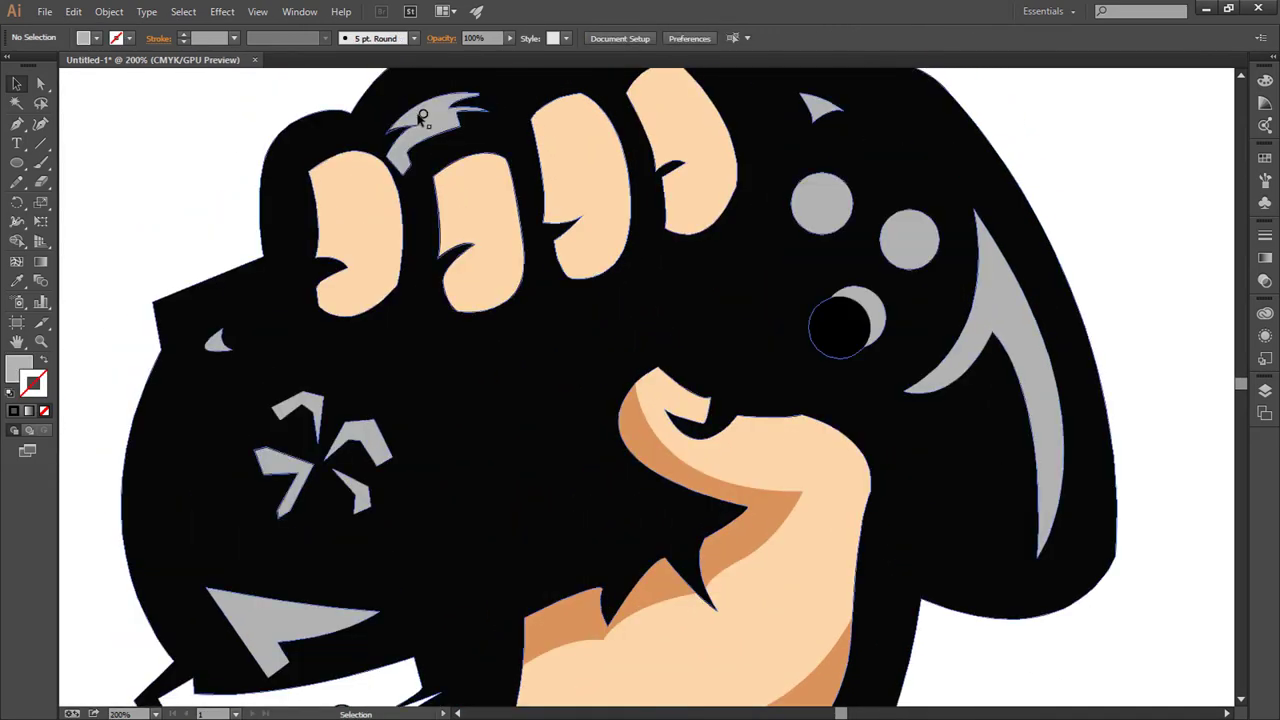
{"action": "left_click", "coordinate": [422, 116]}
{"action": "left_click", "coordinate": [88, 40]}
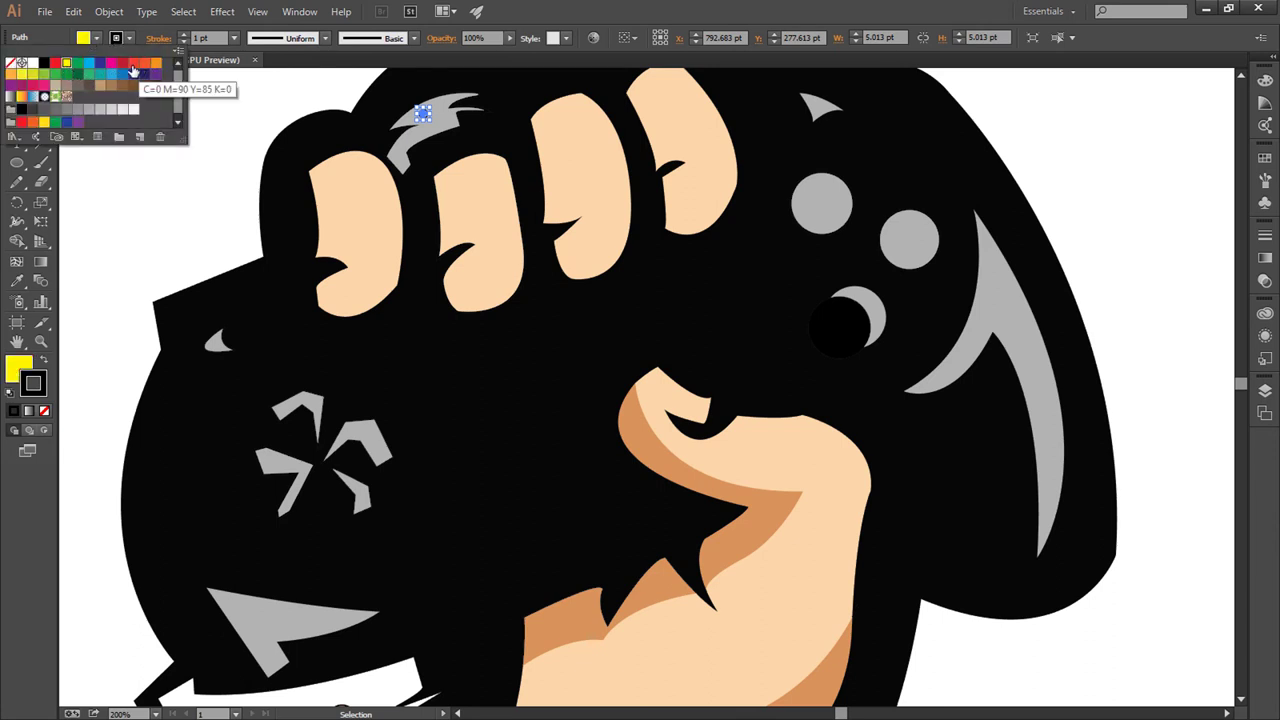
{"action": "left_click", "coordinate": [110, 64]}
{"action": "left_click", "coordinate": [165, 173]}
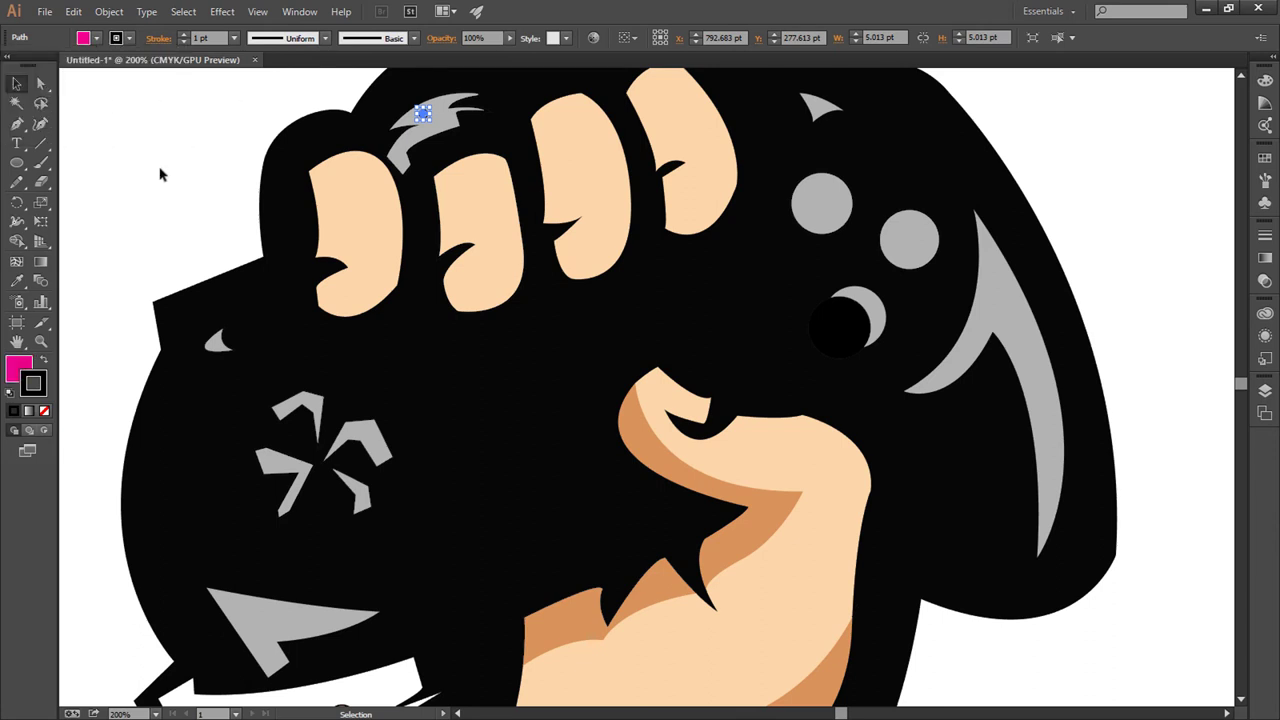
{"action": "left_click", "coordinate": [183, 194]}
{"action": "left_click_drag", "start_coordinate": [431, 116], "coordinate": [427, 117]}
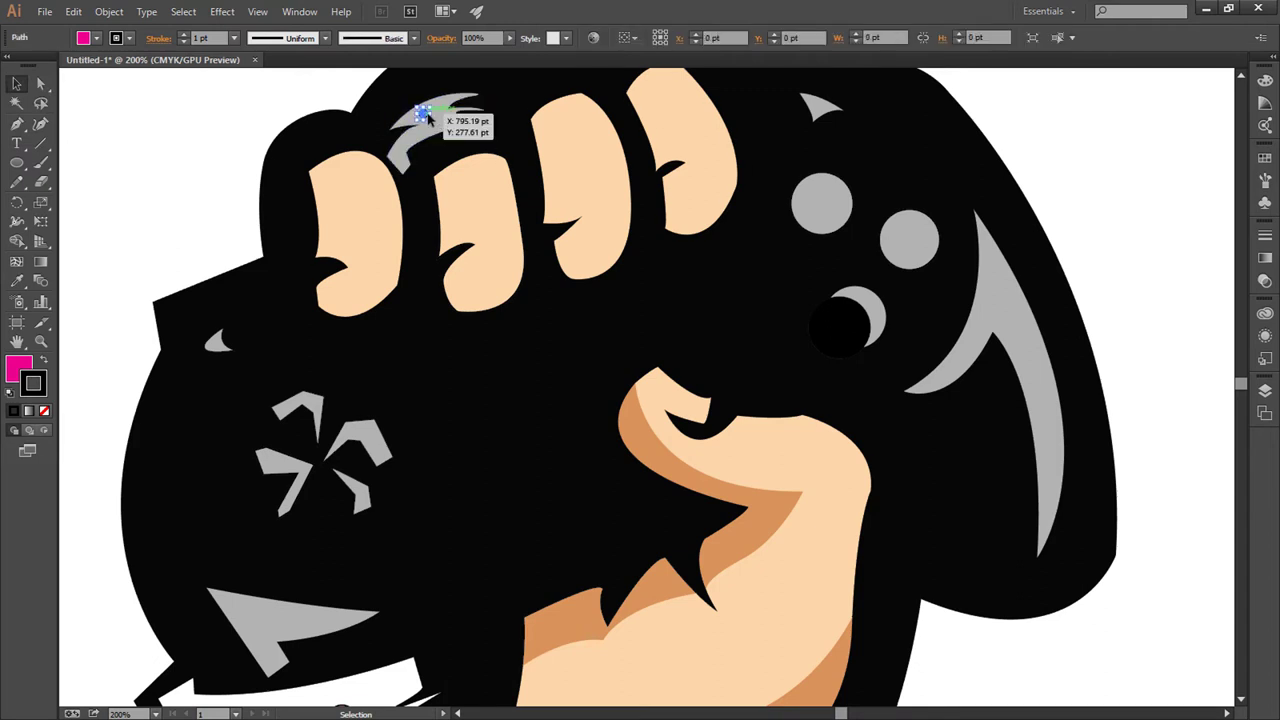
{"action": "key", "text": "ctrl+minus"}
{"action": "key", "text": "ctrl+minus"}
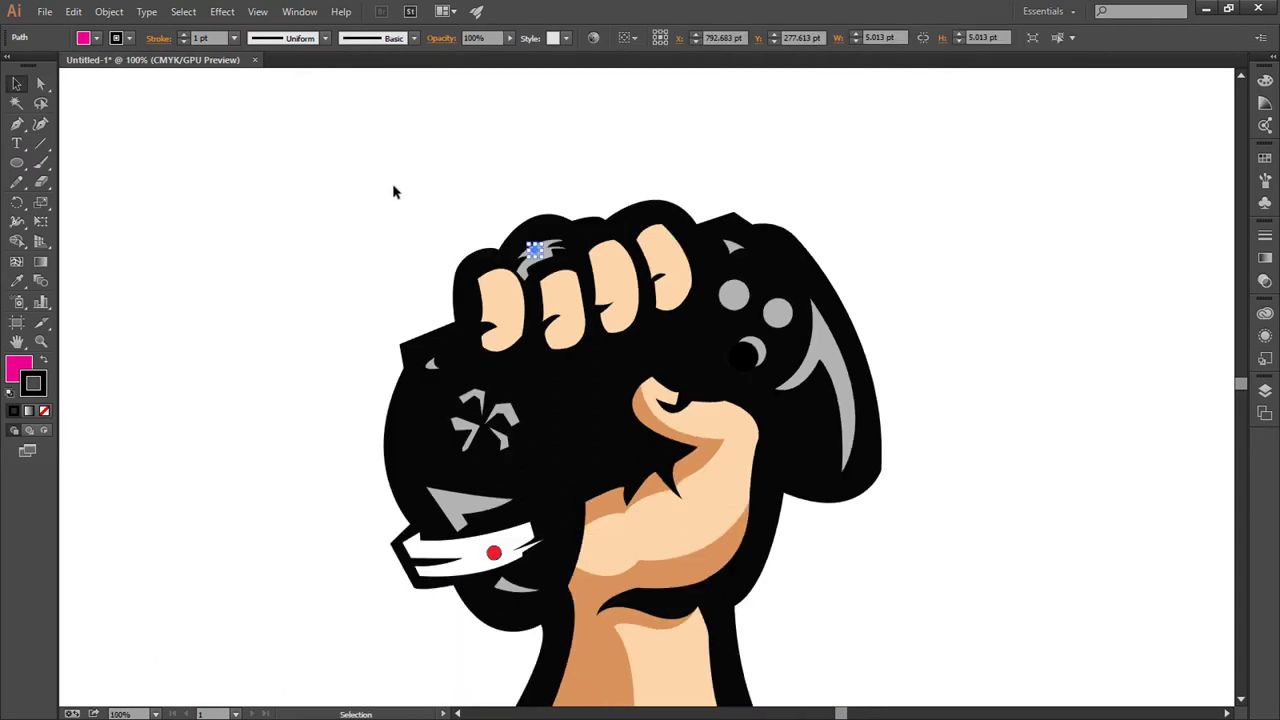
{"action": "key", "text": "ctrl+minus"}
{"action": "key", "text": "ctrl+a"}
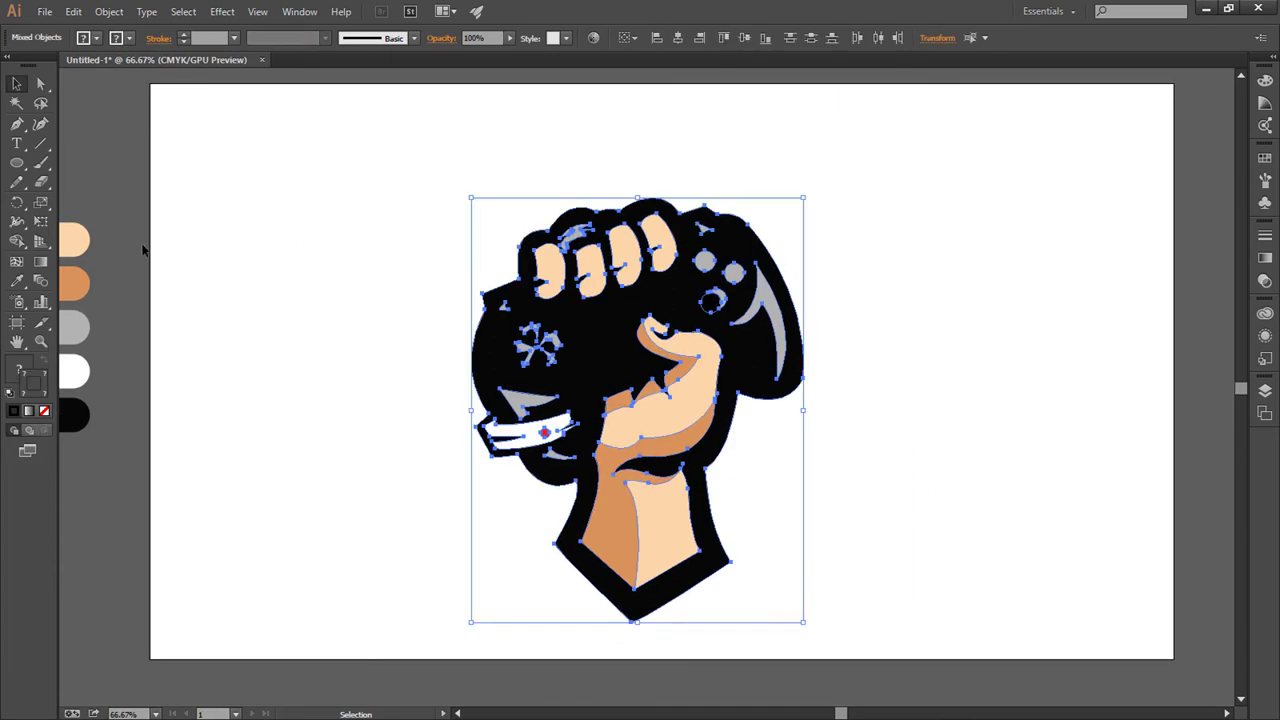
{"action": "left_click", "coordinate": [337, 380]}
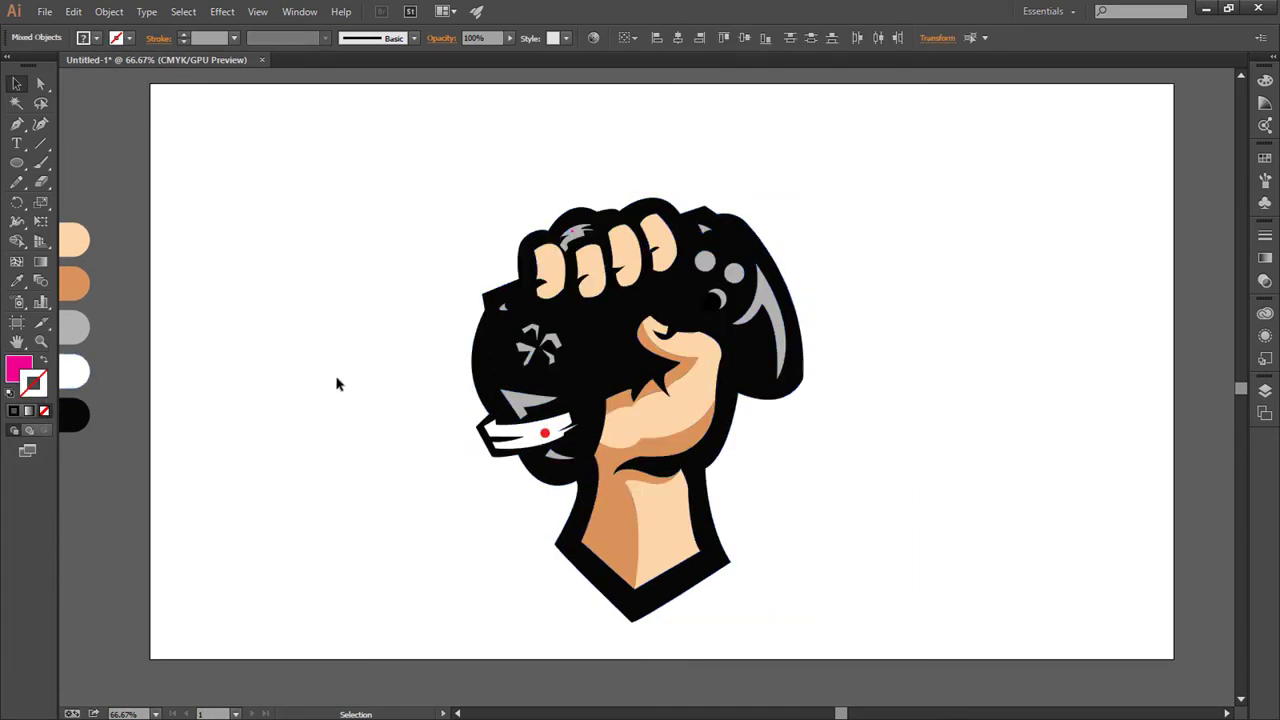
Step: Give the red dot a black stroke with a 3 pt weight
{"action": "key", "text": "ctrl+plus"}
{"action": "key", "text": "ctrl+plus"}
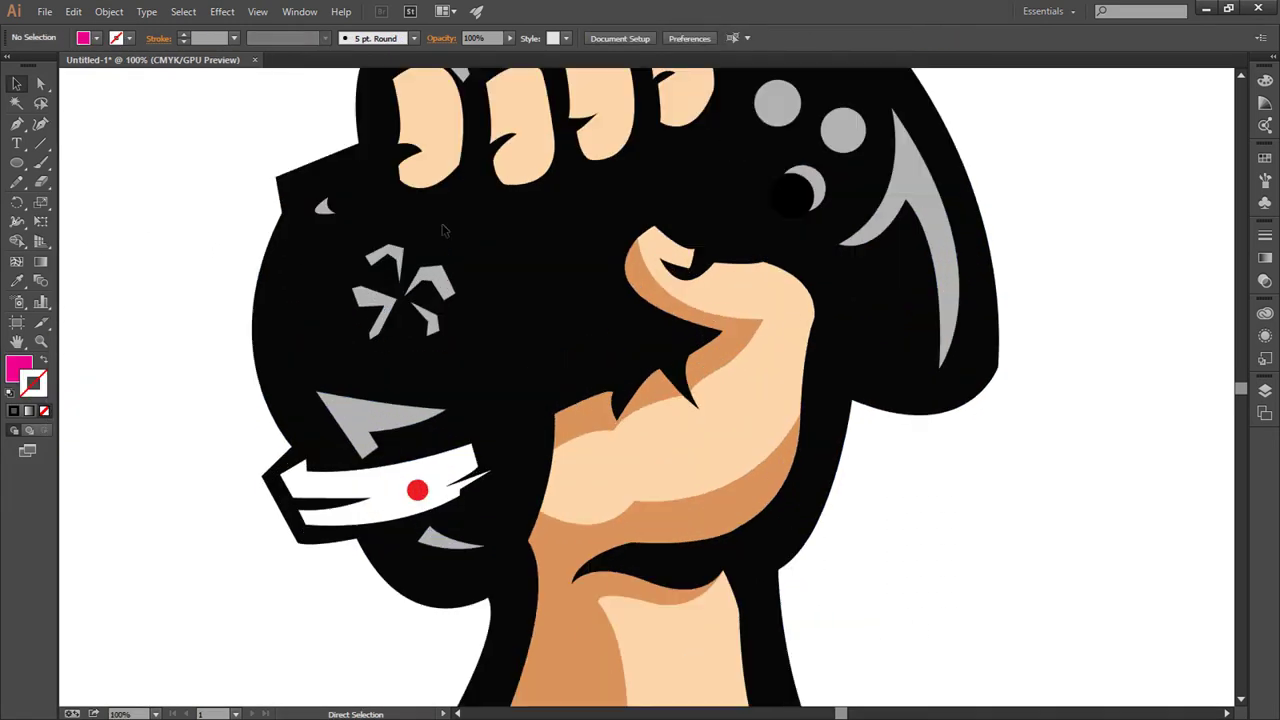
{"action": "key", "text": "ctrl+plus"}
{"action": "left_click", "coordinate": [342, 523]}
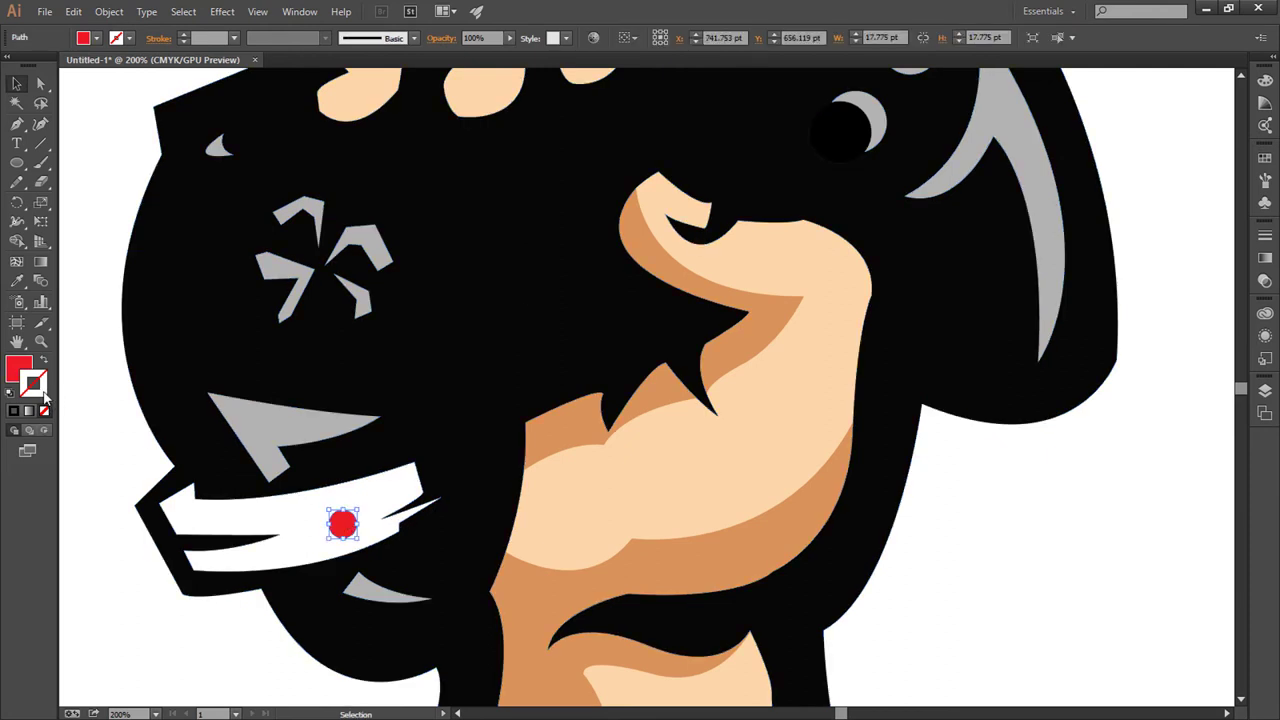
{"action": "left_click", "coordinate": [121, 42]}
{"action": "left_click", "coordinate": [44, 62]}
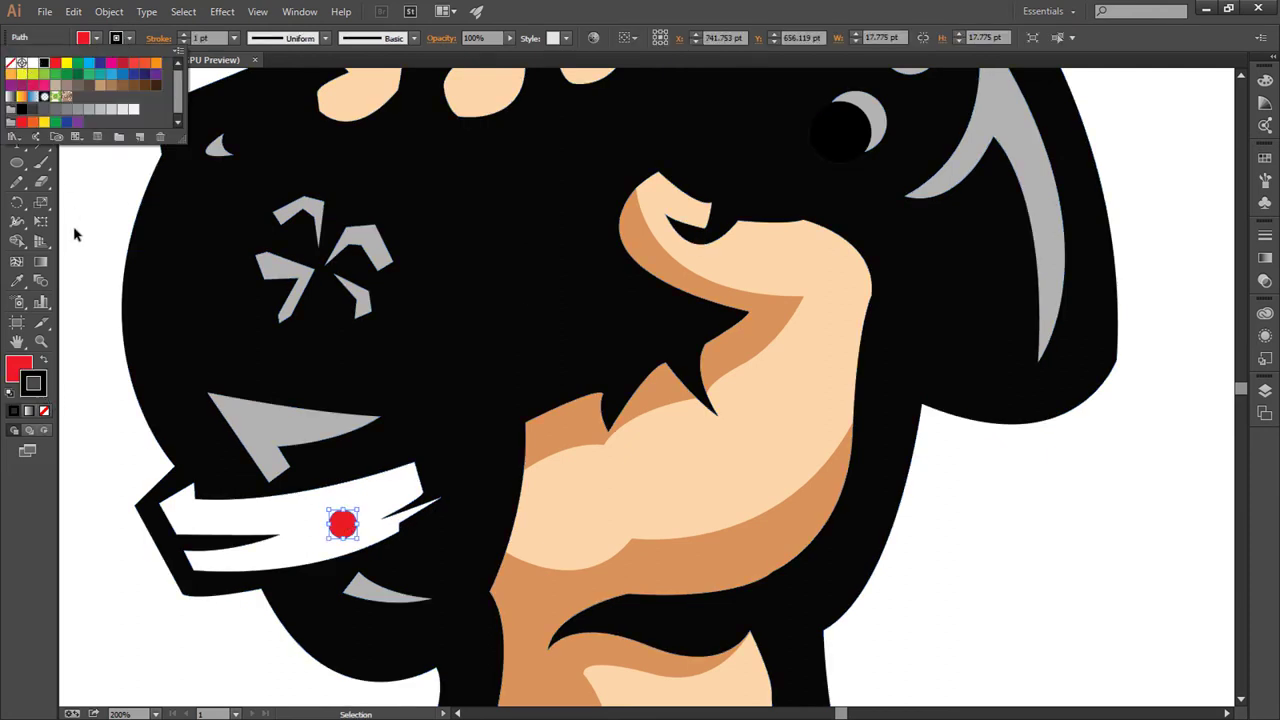
{"action": "left_click", "coordinate": [212, 38]}
{"action": "type", "text": "3"}
{"action": "key", "text": "Return"}
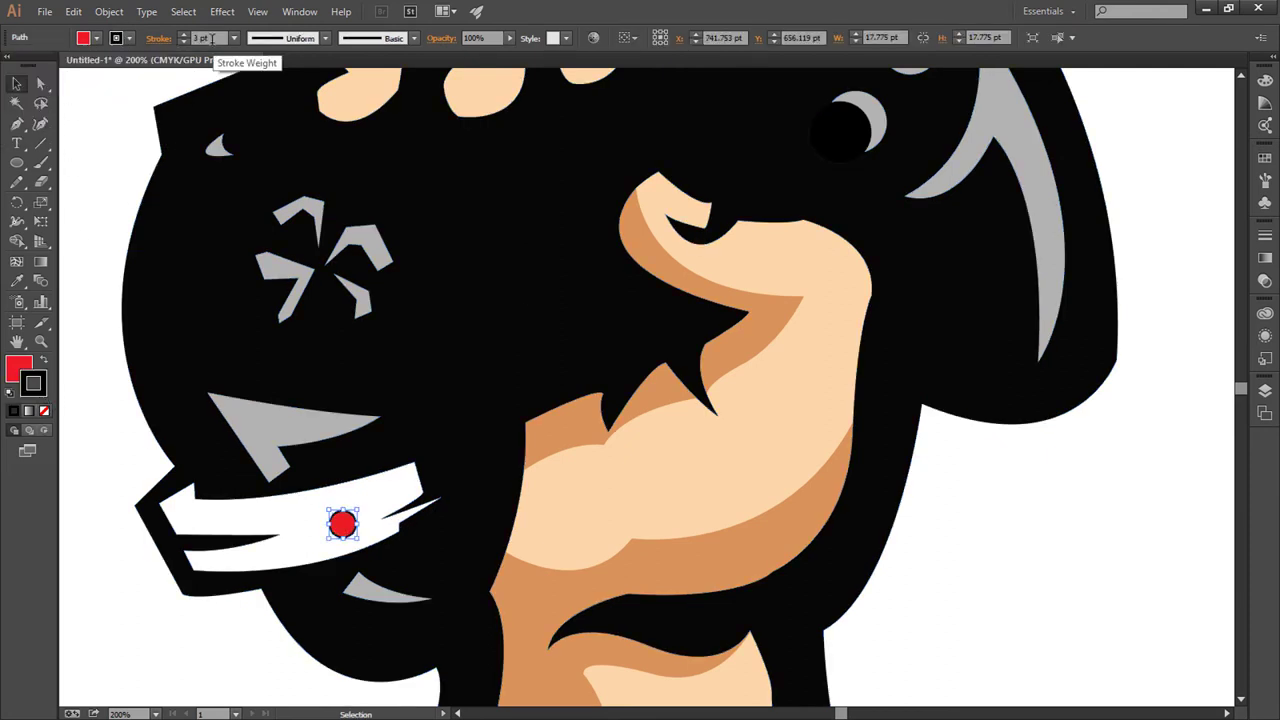
{"action": "left_click", "coordinate": [90, 225]}
{"action": "key", "text": "ctrl+0"}
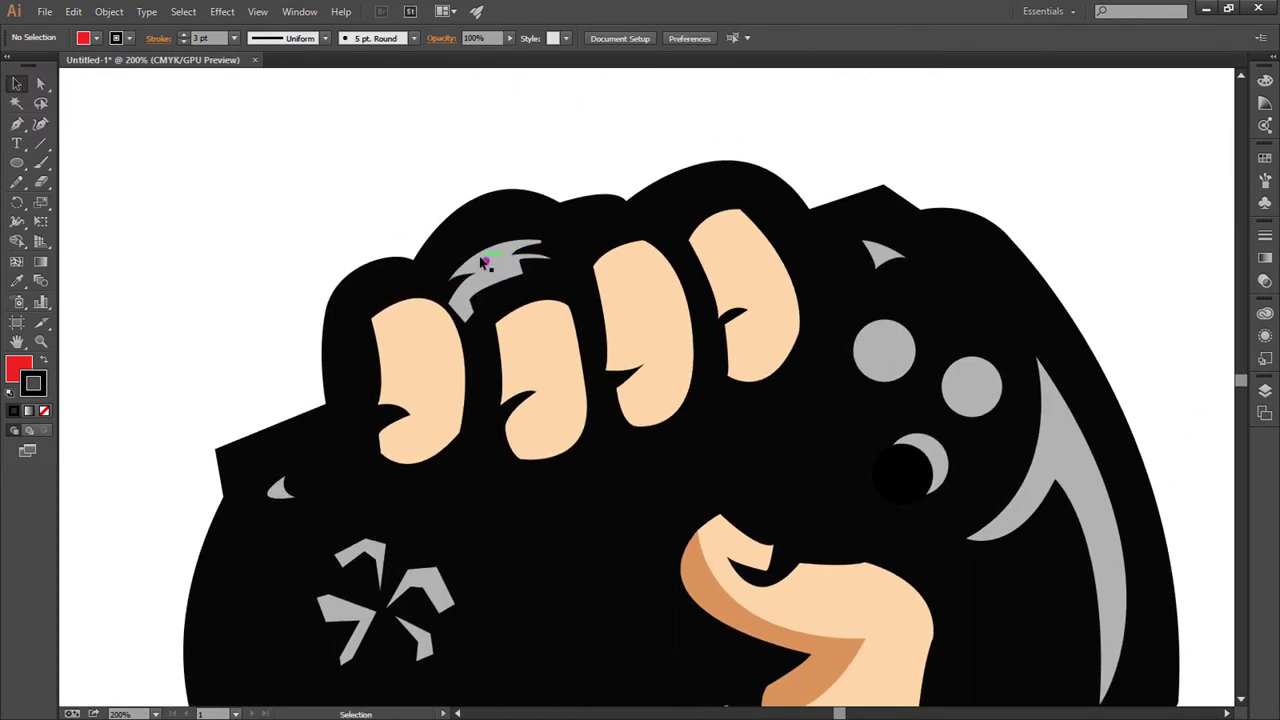
Step: Add a black stroke to the small circle on the knuckle highlight
{"action": "left_click", "coordinate": [485, 263]}
{"action": "left_click", "coordinate": [116, 40]}
{"action": "left_click", "coordinate": [46, 62]}
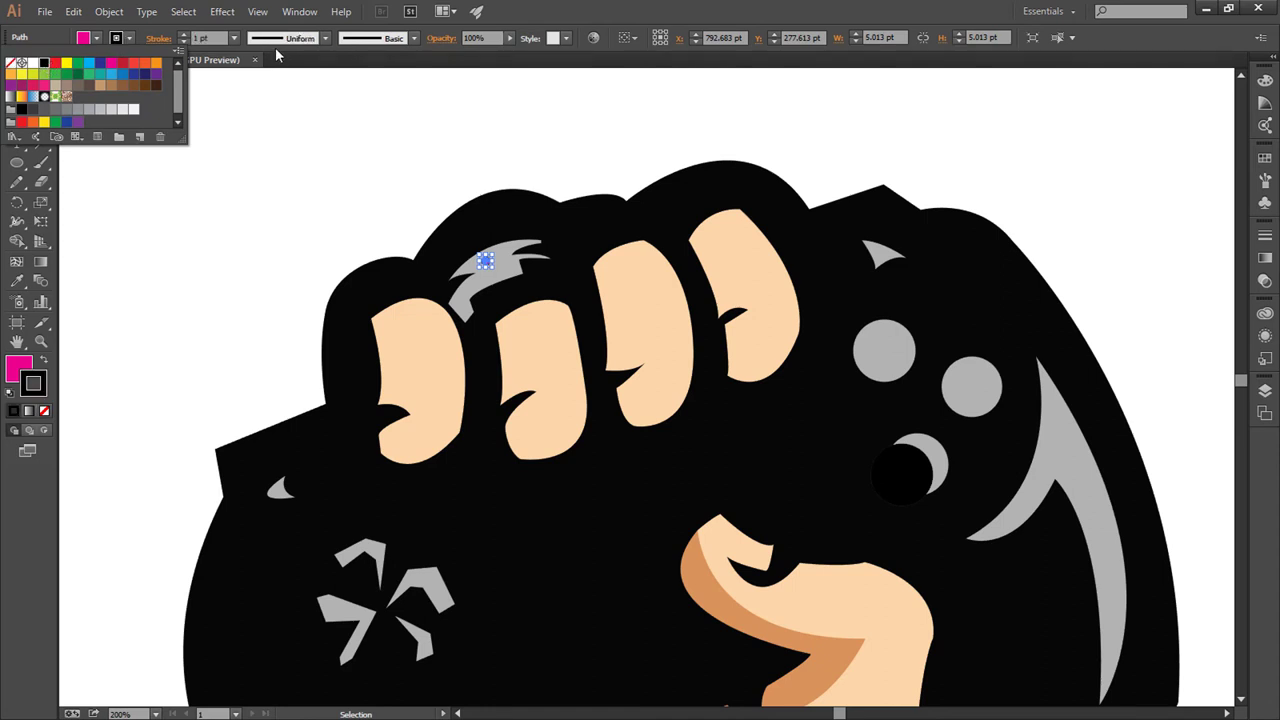
{"action": "left_click", "coordinate": [243, 179]}
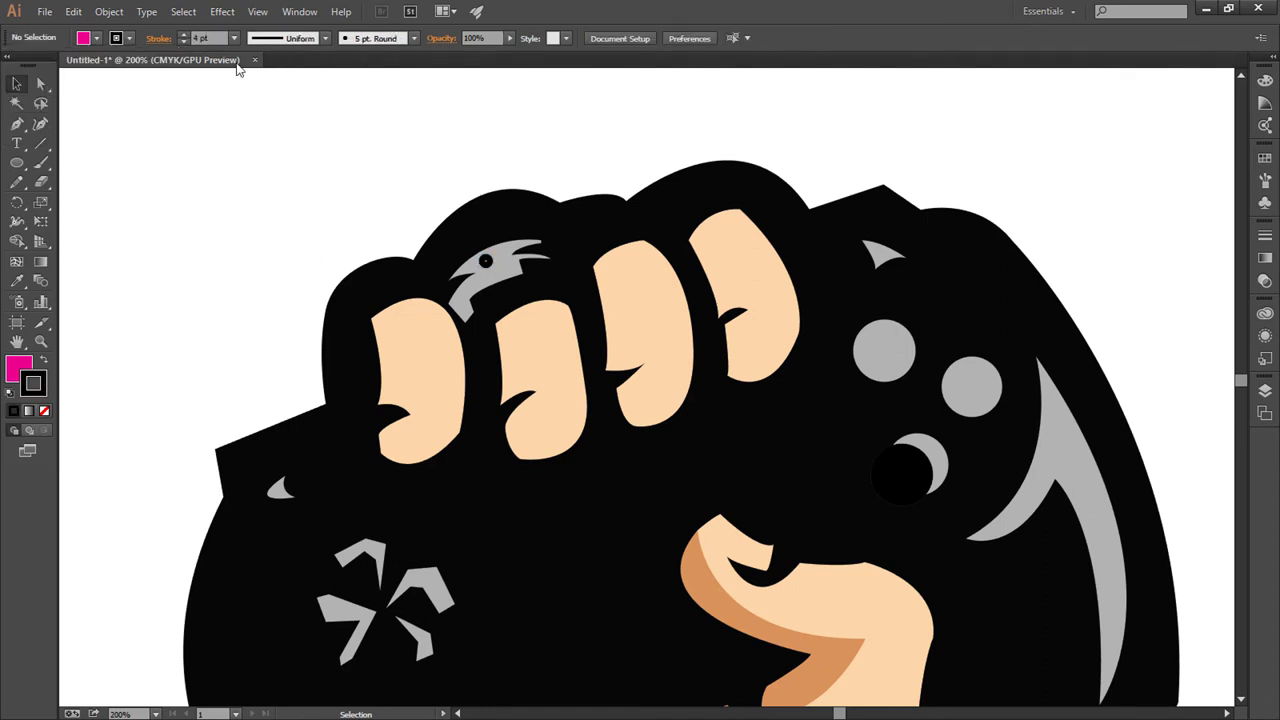
{"action": "left_click", "coordinate": [485, 262]}
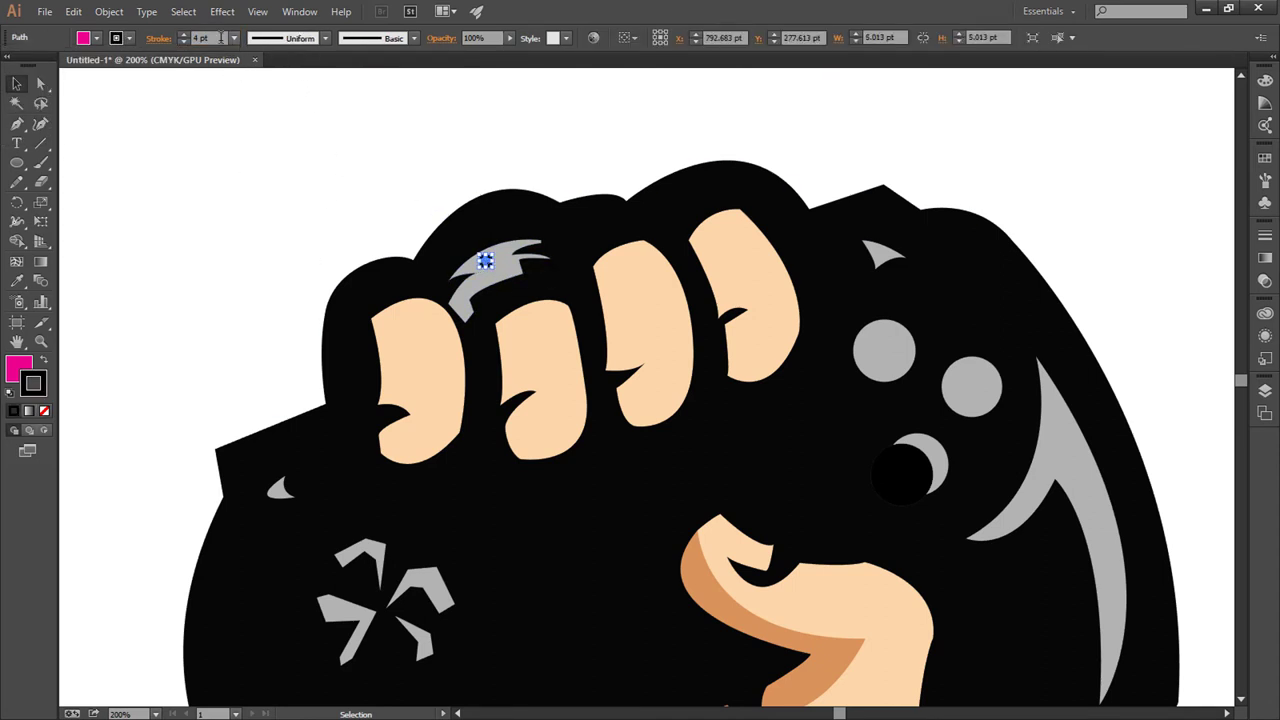
{"action": "type", "text": "2"}
{"action": "left_click", "coordinate": [236, 180]}
Step: Draw a small circle left of the fist and fill it with the triangle's grey
{"action": "key", "text": "ctrl+0"}
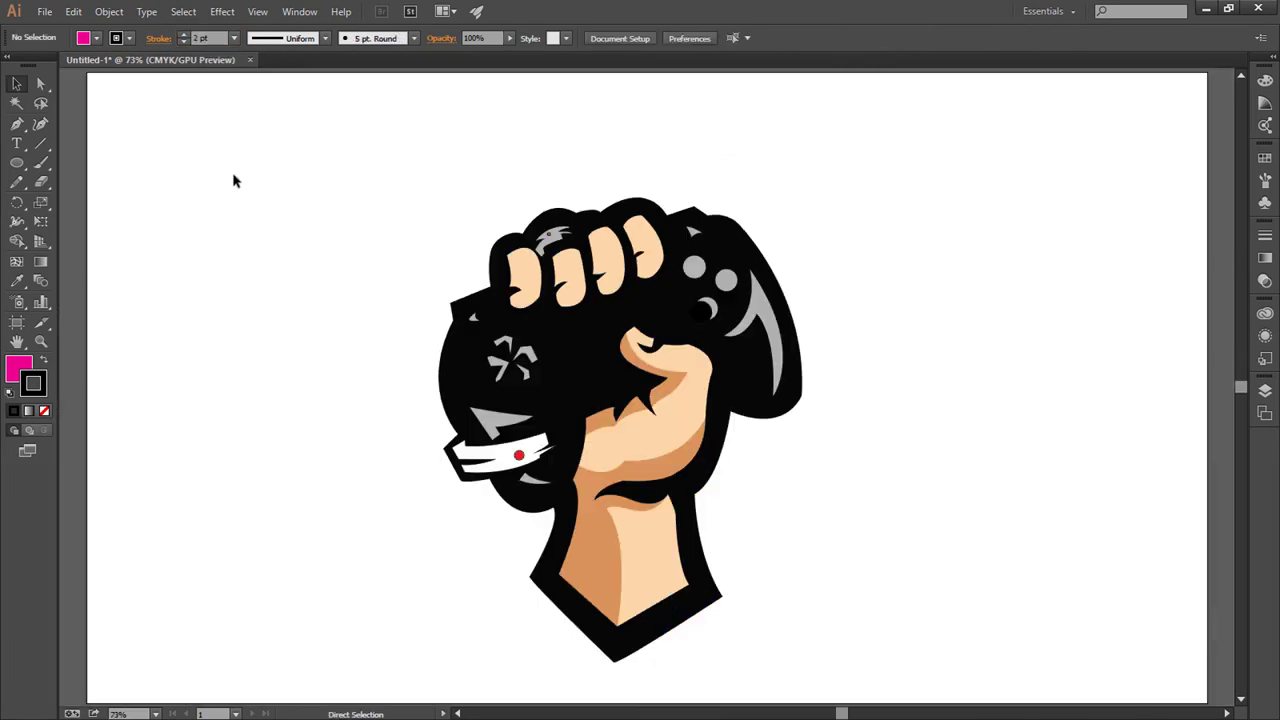
{"action": "key", "text": "ctrl+plus"}
{"action": "key", "text": "ctrl+plus"}
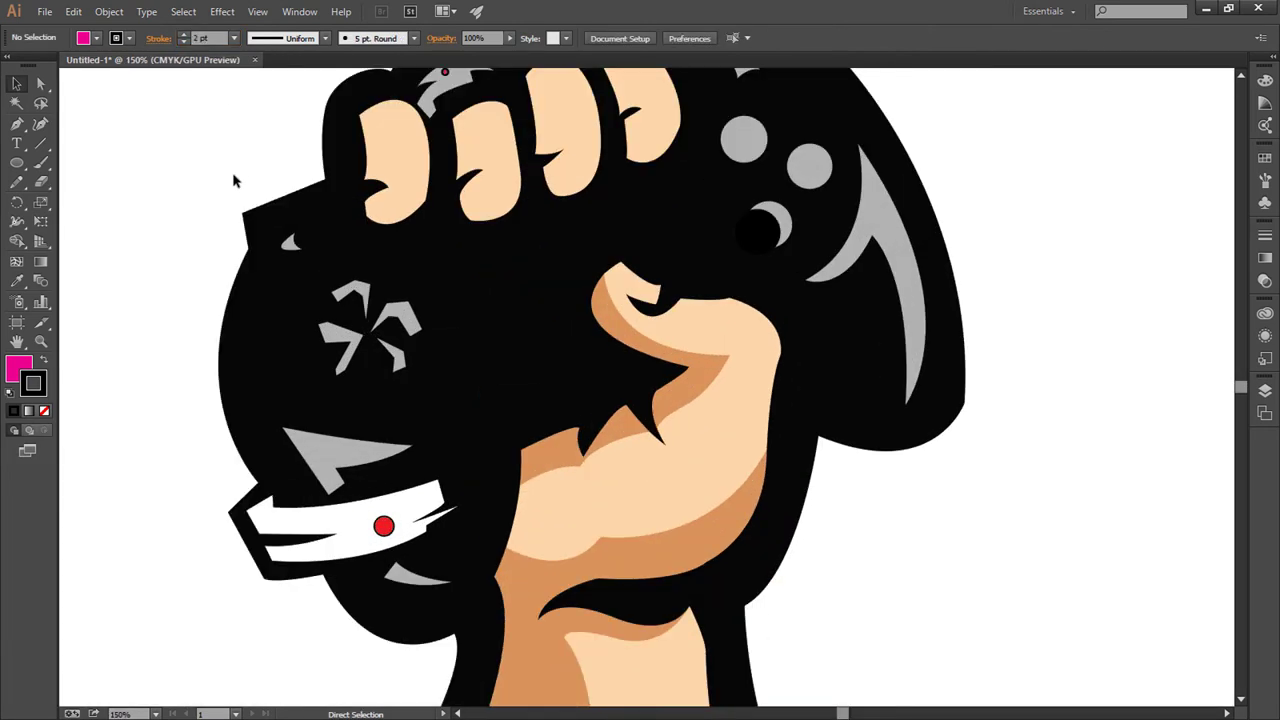
{"action": "left_click", "coordinate": [493, 381]}
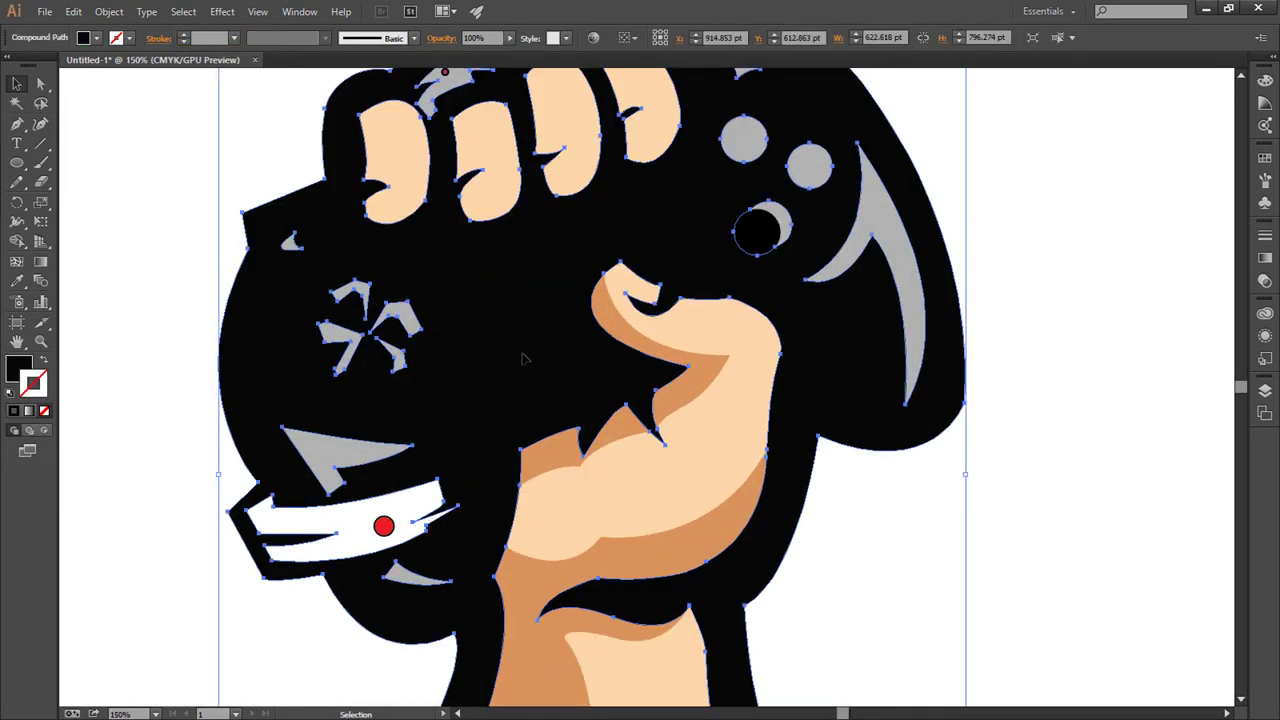
{"action": "left_click", "coordinate": [16, 162]}
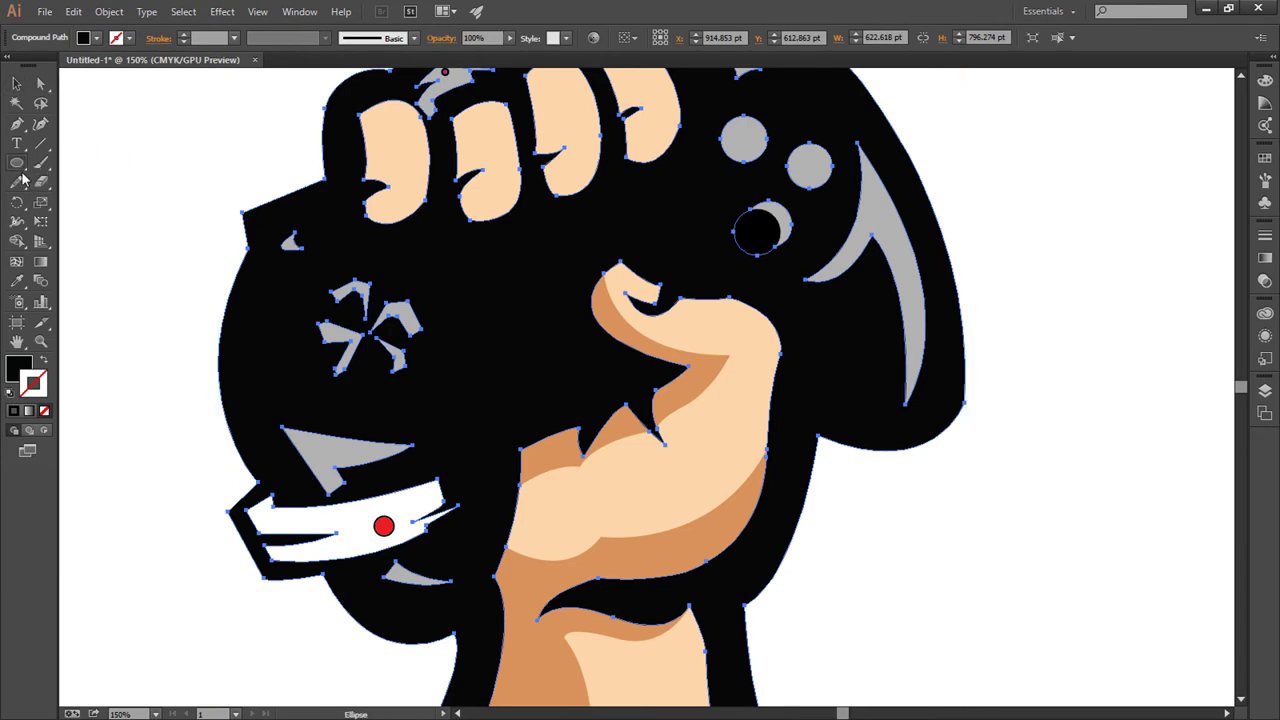
{"action": "key", "text": "ctrl+minus"}
{"action": "key", "text": "ctrl+minus"}
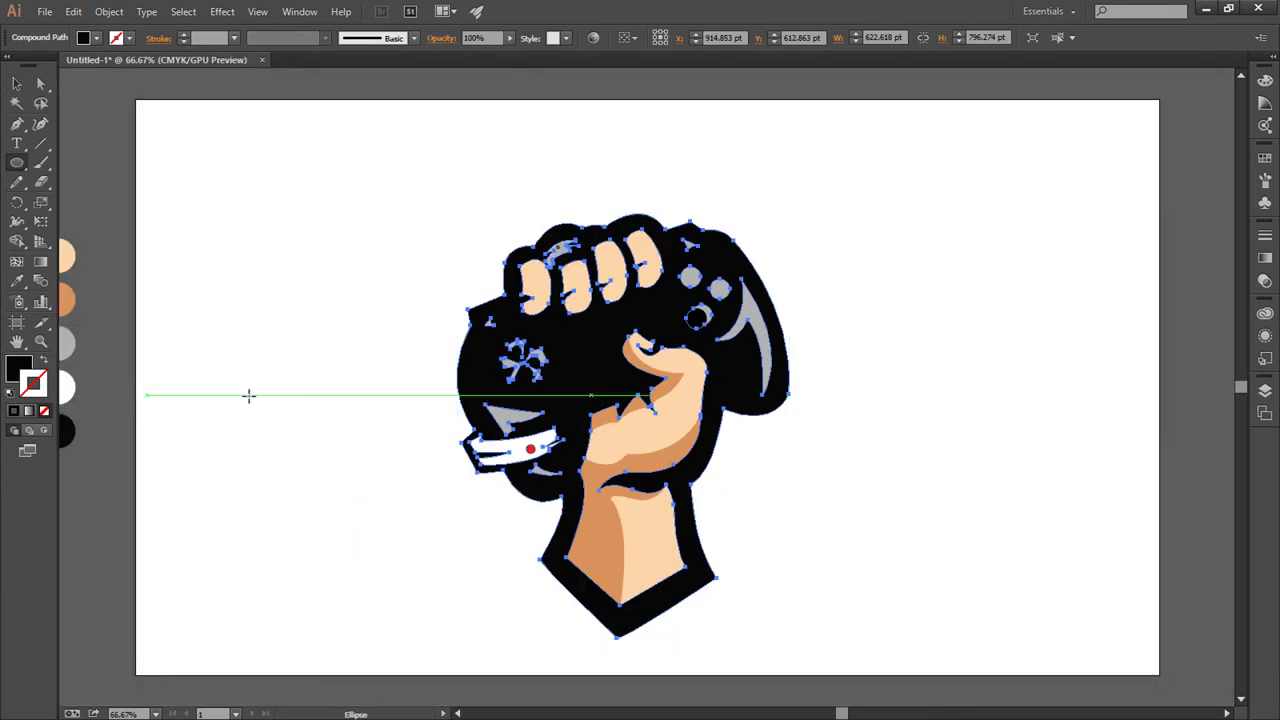
{"action": "left_click_drag", "start_coordinate": [348, 409], "coordinate": [351, 446]}
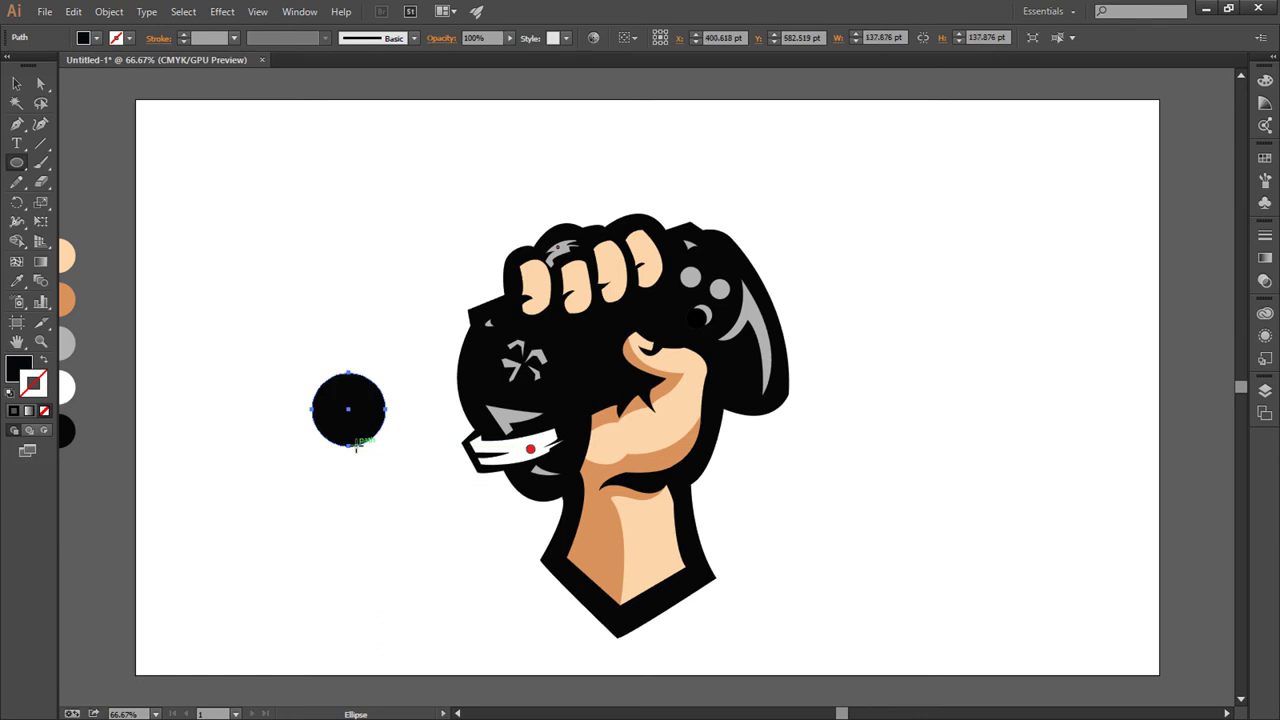
{"action": "key", "text": "i"}
{"action": "left_click", "coordinate": [513, 412]}
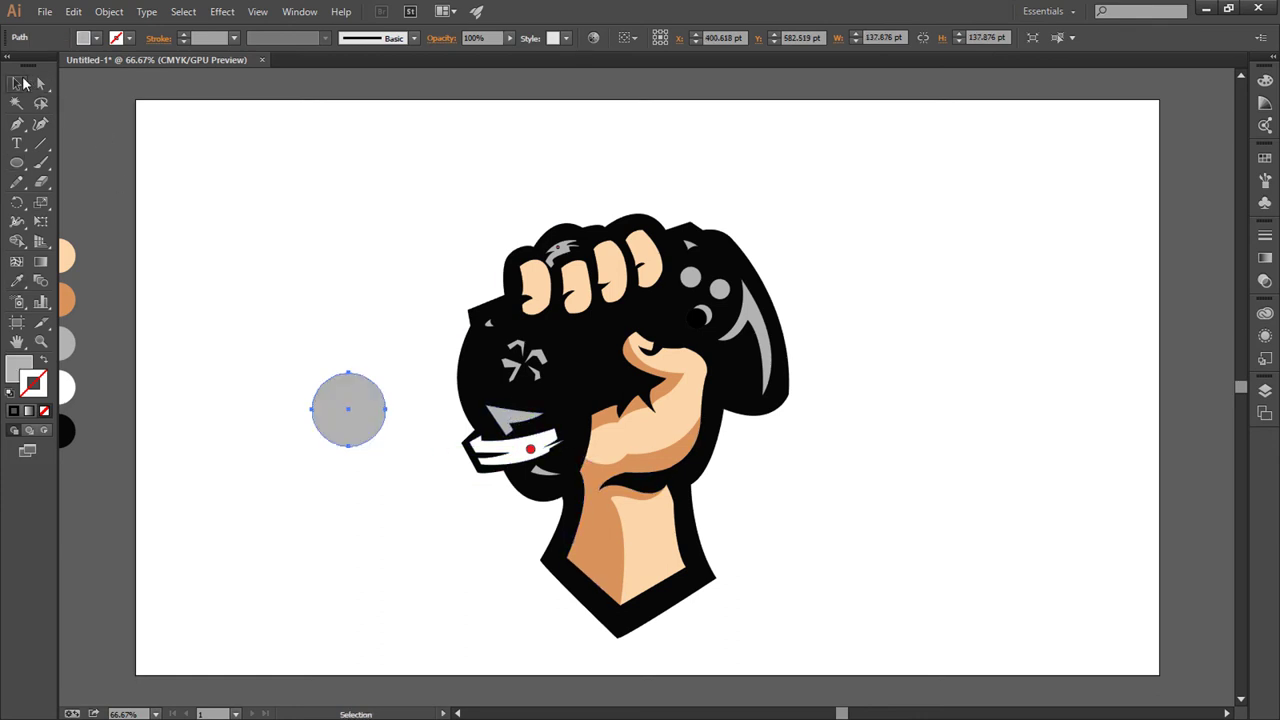
{"action": "left_click", "coordinate": [20, 82]}
{"action": "left_click", "coordinate": [252, 387]}
Step: Cut an offset copy from the circle to leave a crescent, shrink it and place it on the controller
{"action": "mouse_move", "coordinate": [350, 424]}
{"action": "left_mouse_down"}
{"action": "mouse_move", "coordinate": [339, 440]}
{"action": "mouse_move", "coordinate": [345, 405]}
{"action": "mouse_move", "coordinate": [583, 380]}
{"action": "left_mouse_up"}
{"action": "left_click", "coordinate": [38, 242]}
{"action": "key", "text": "q"}
{"action": "key", "text": "v"}
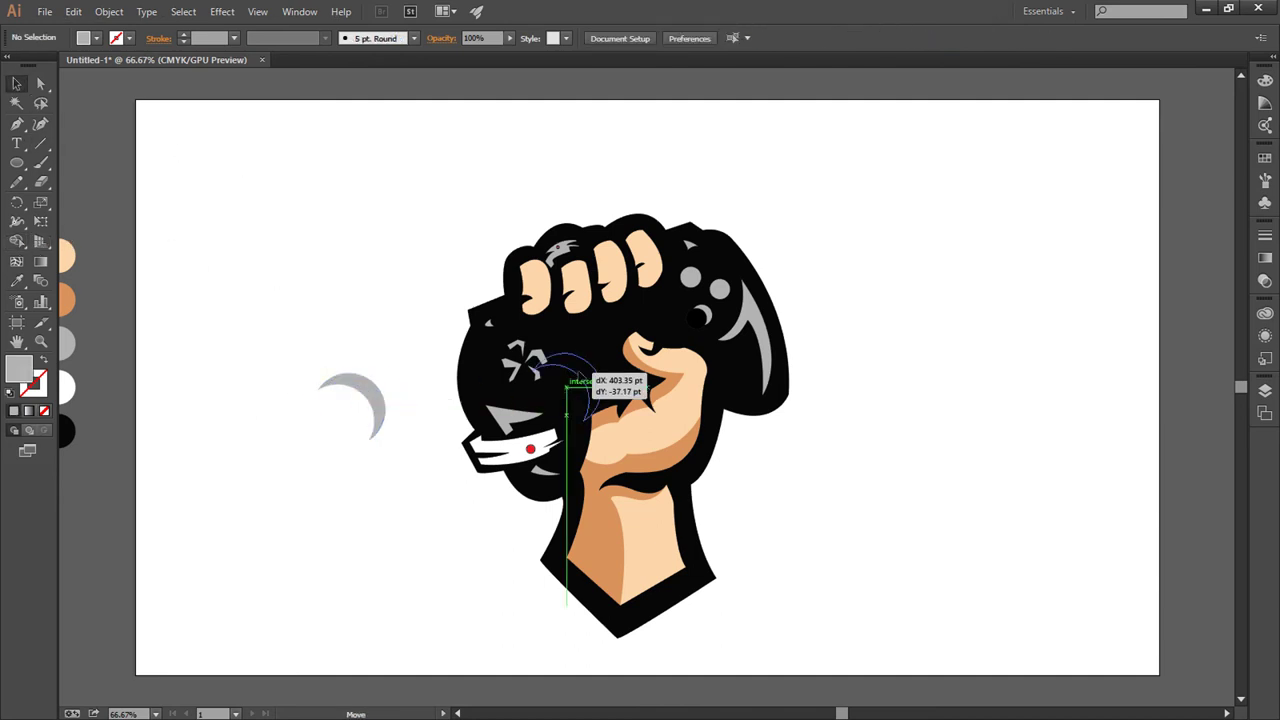
{"action": "key", "text": "ctrl+minus"}
{"action": "key", "text": "ctrl+minus"}
{"action": "key", "text": "ctrl+minus"}
{"action": "scroll", "coordinate": [583, 372], "scroll_direction": "up", "scroll_amount": 4}
{"action": "scroll", "coordinate": [583, 372], "scroll_direction": "up", "scroll_amount": 3}
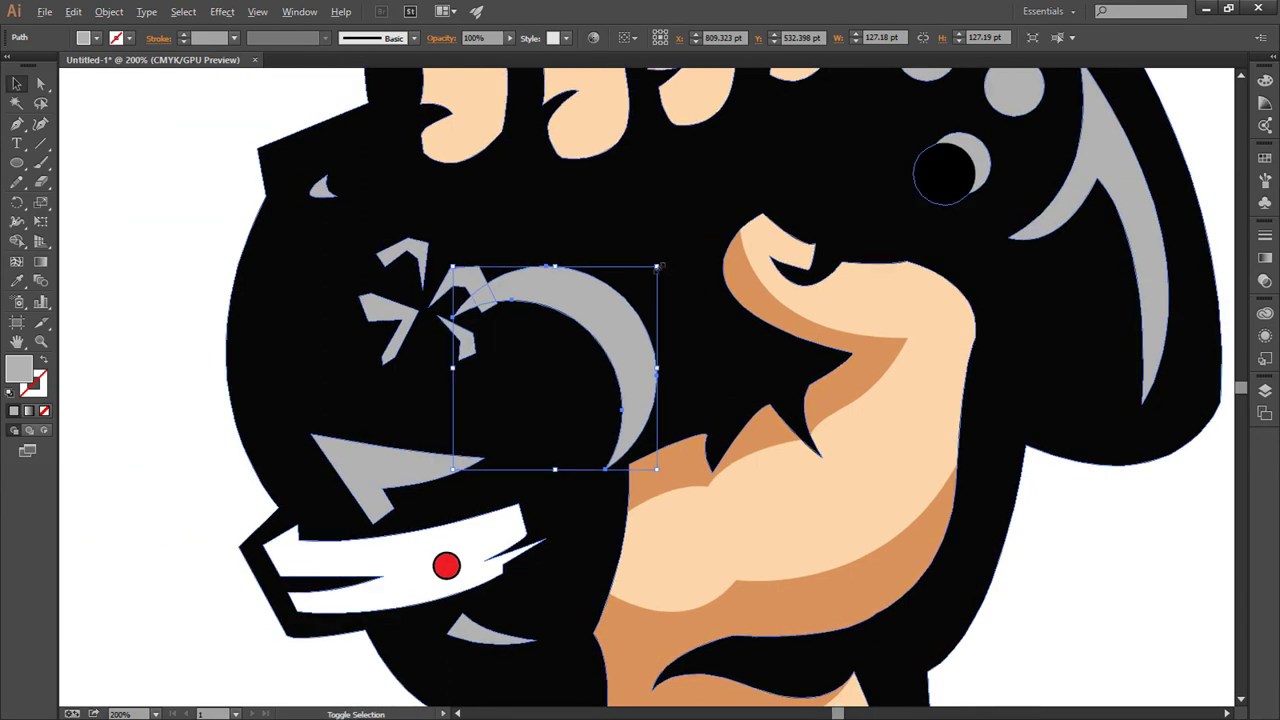
{"action": "mouse_move", "coordinate": [657, 267]}
{"action": "left_mouse_down"}
{"action": "mouse_move", "coordinate": [590, 333]}
{"action": "mouse_move", "coordinate": [625, 349]}
{"action": "left_mouse_up"}
{"action": "left_click", "coordinate": [182, 274]}
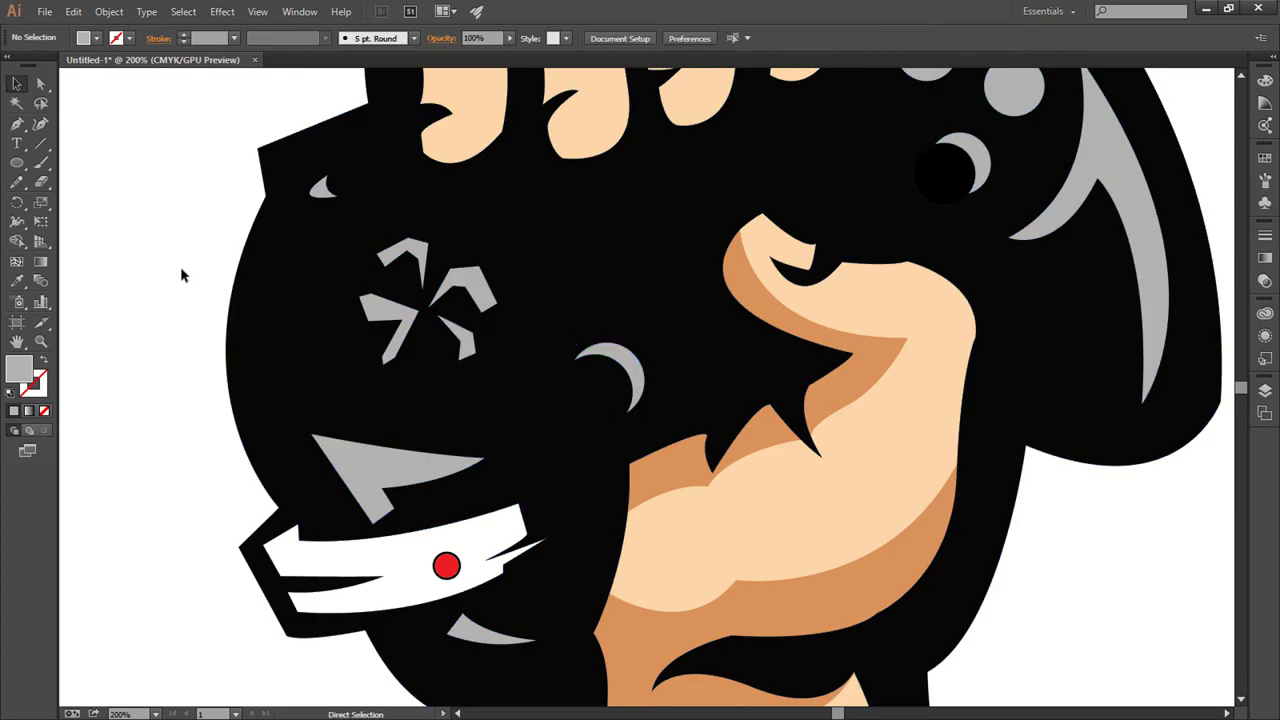
{"action": "key", "text": "ctrl+0"}
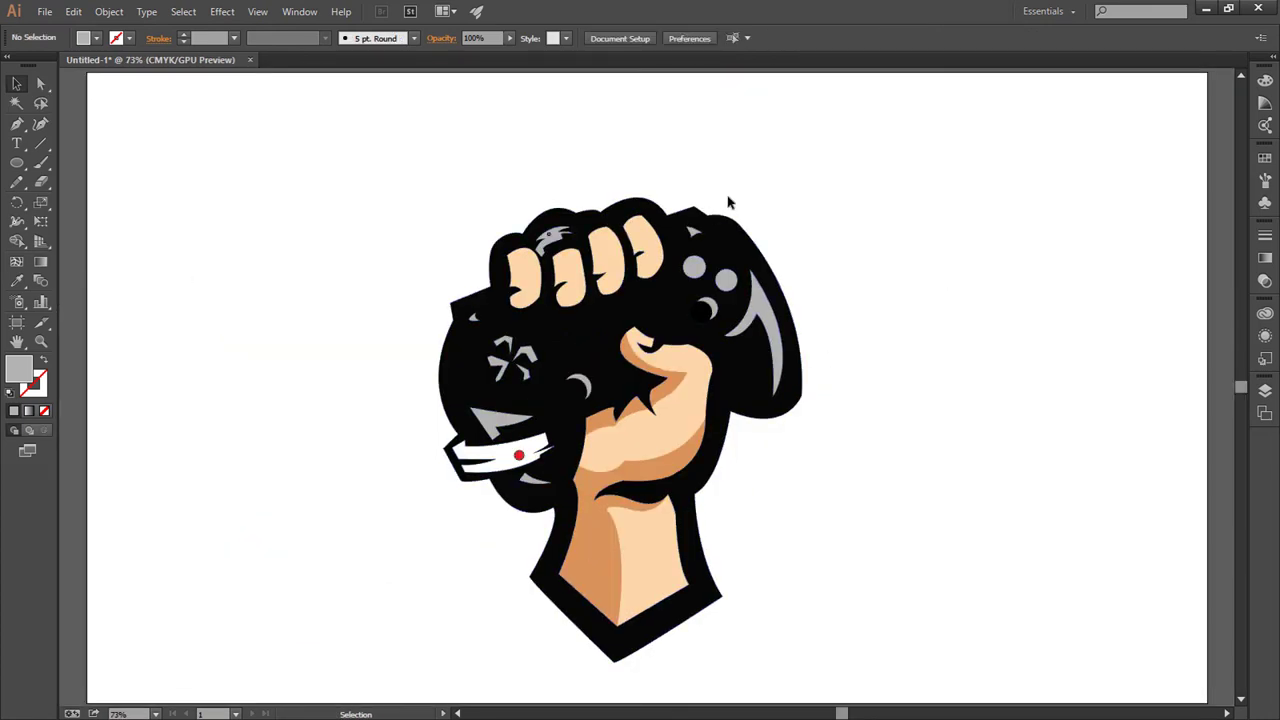
{"action": "key", "text": "ctrl+plus"}
{"action": "key", "text": "ctrl+plus"}
{"action": "key", "text": "ctrl+plus"}
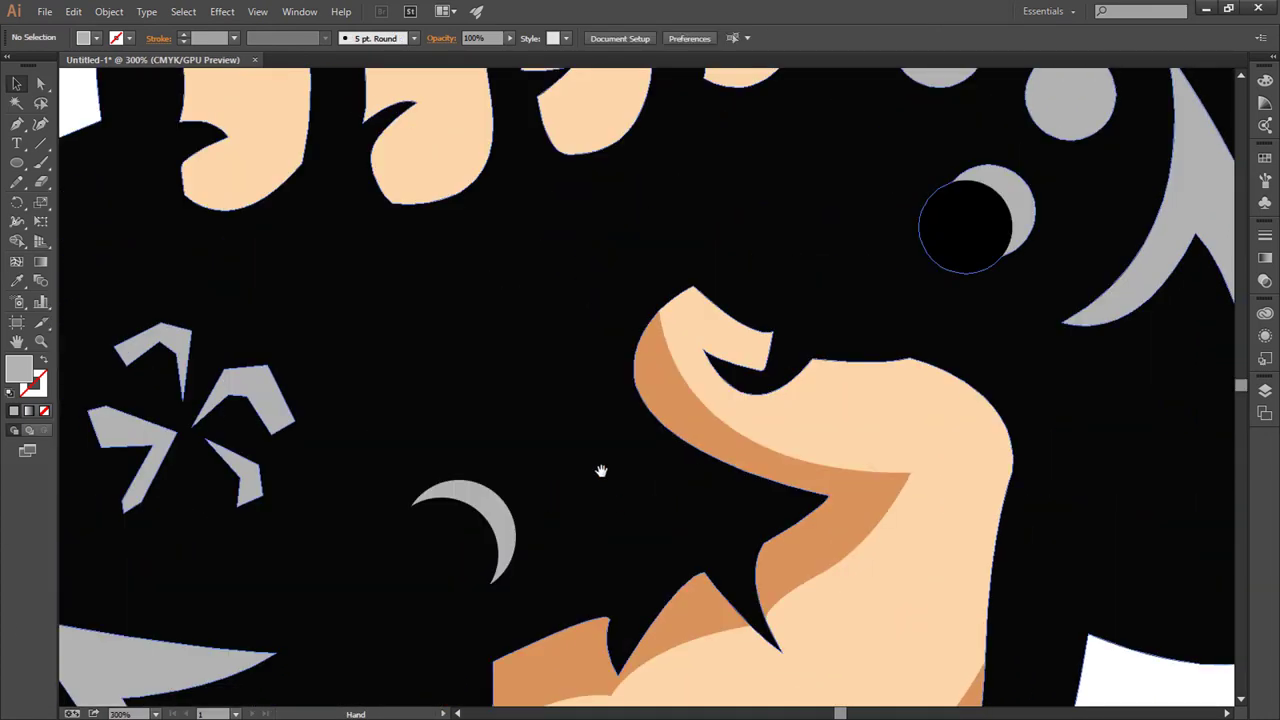
Step: Draw a curved grey shading shape over the first finger with the Pen tool
{"action": "left_click_drag", "start_coordinate": [527, 307], "coordinate": [766, 705]}
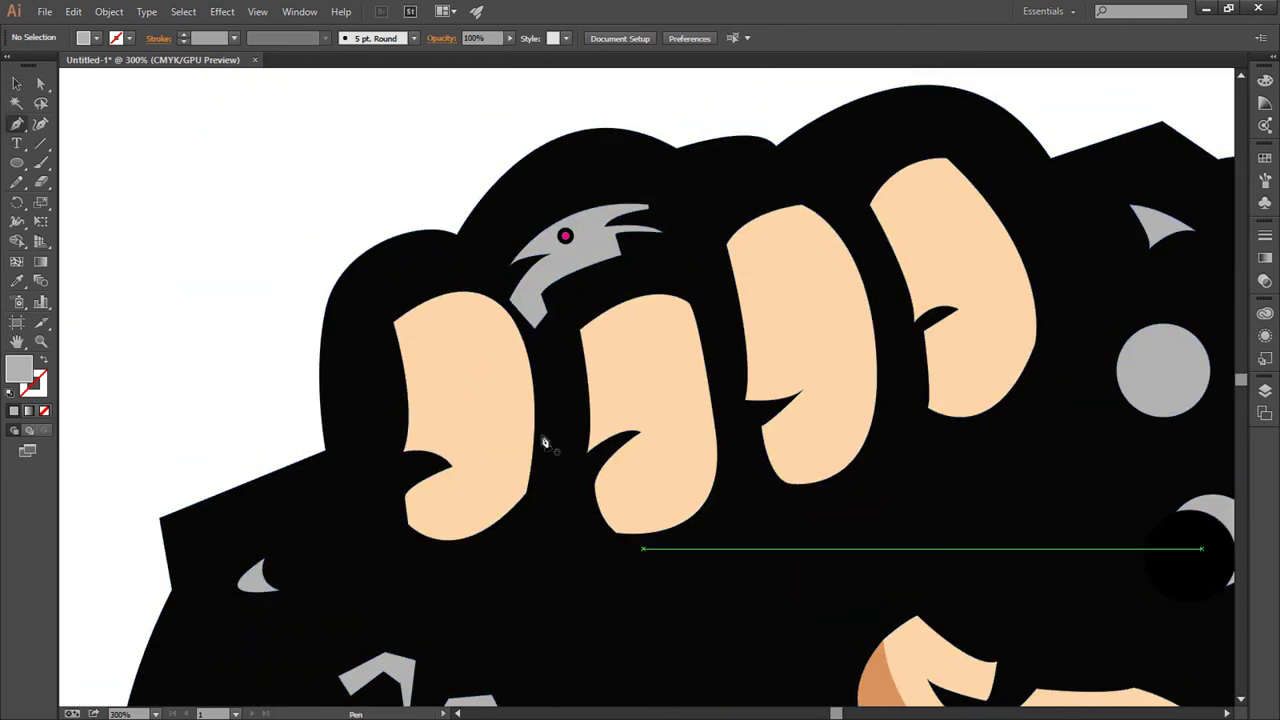
{"action": "left_click", "coordinate": [417, 306]}
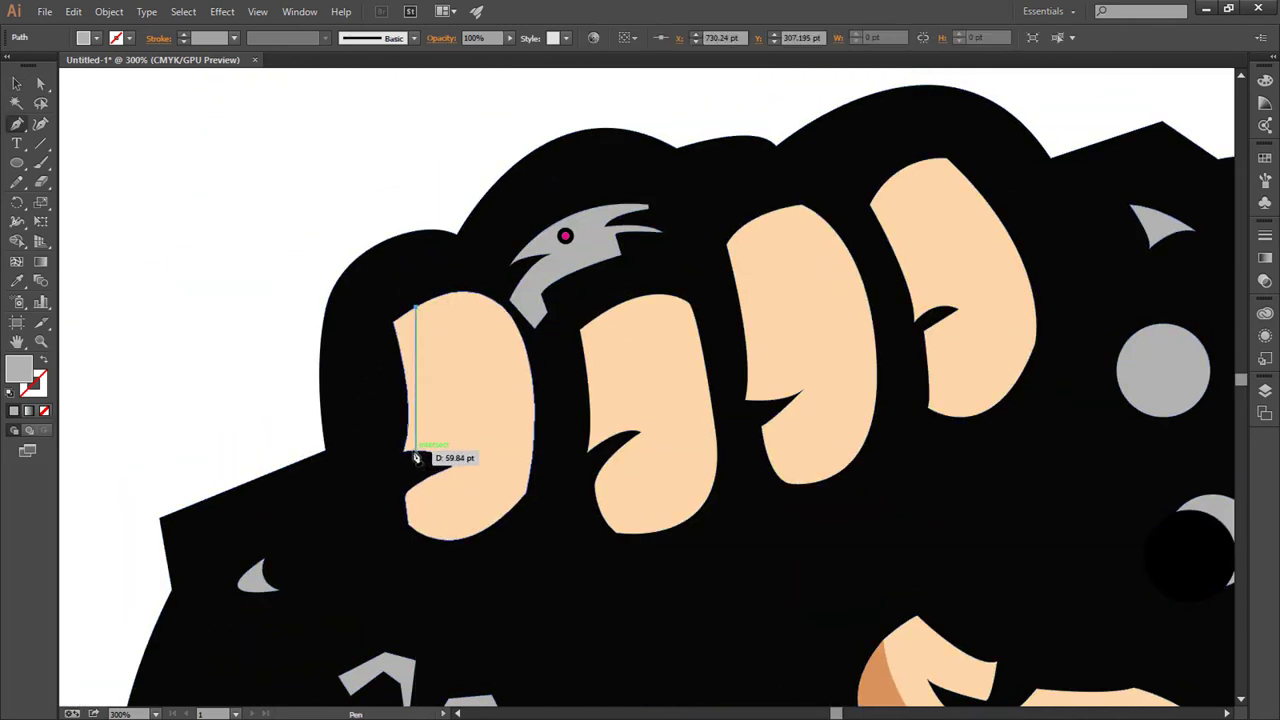
{"action": "left_click_drag", "start_coordinate": [417, 457], "coordinate": [404, 471]}
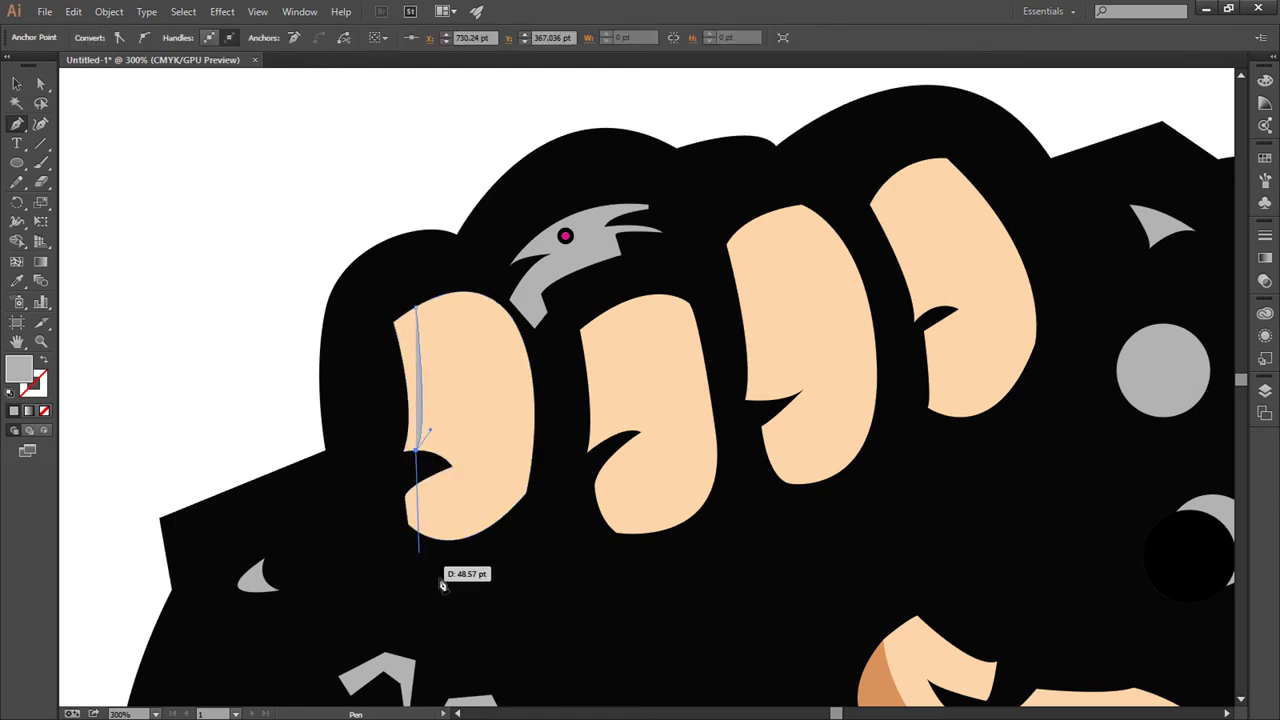
{"action": "left_click", "coordinate": [386, 510]}
{"action": "left_click", "coordinate": [428, 568]}
{"action": "left_click", "coordinate": [482, 568]}
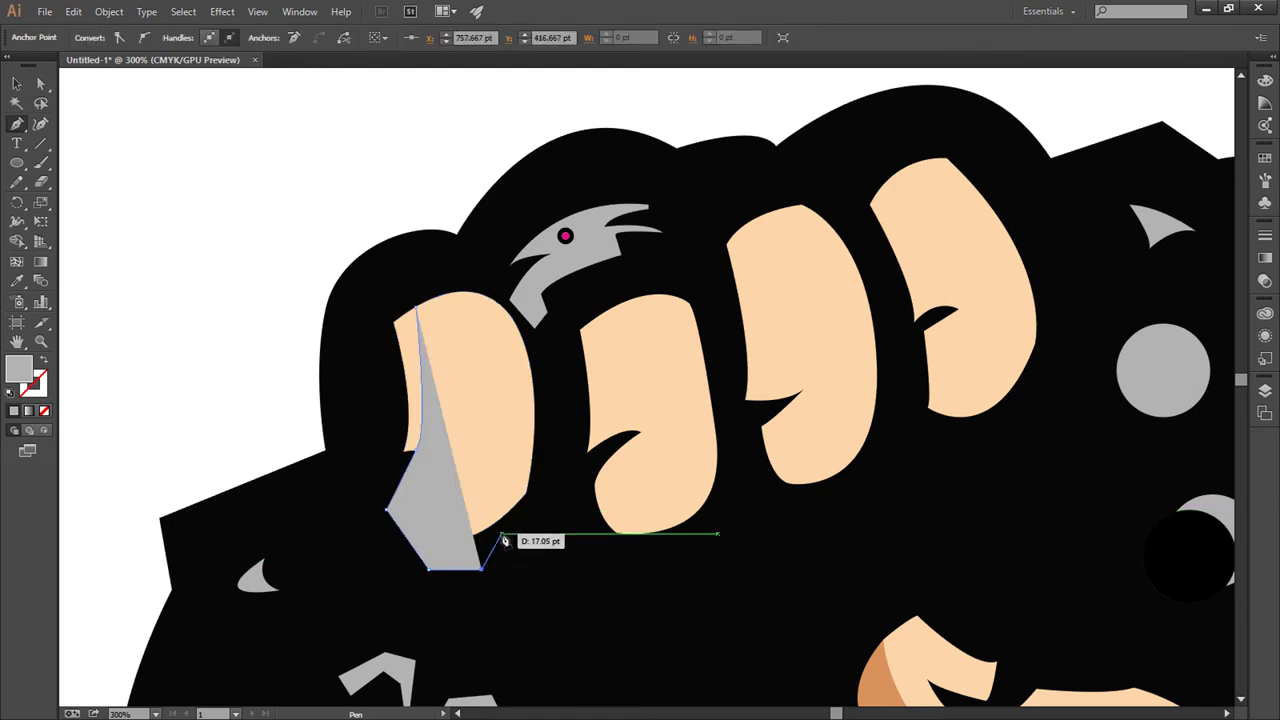
{"action": "left_click_drag", "start_coordinate": [491, 468], "coordinate": [461, 450]}
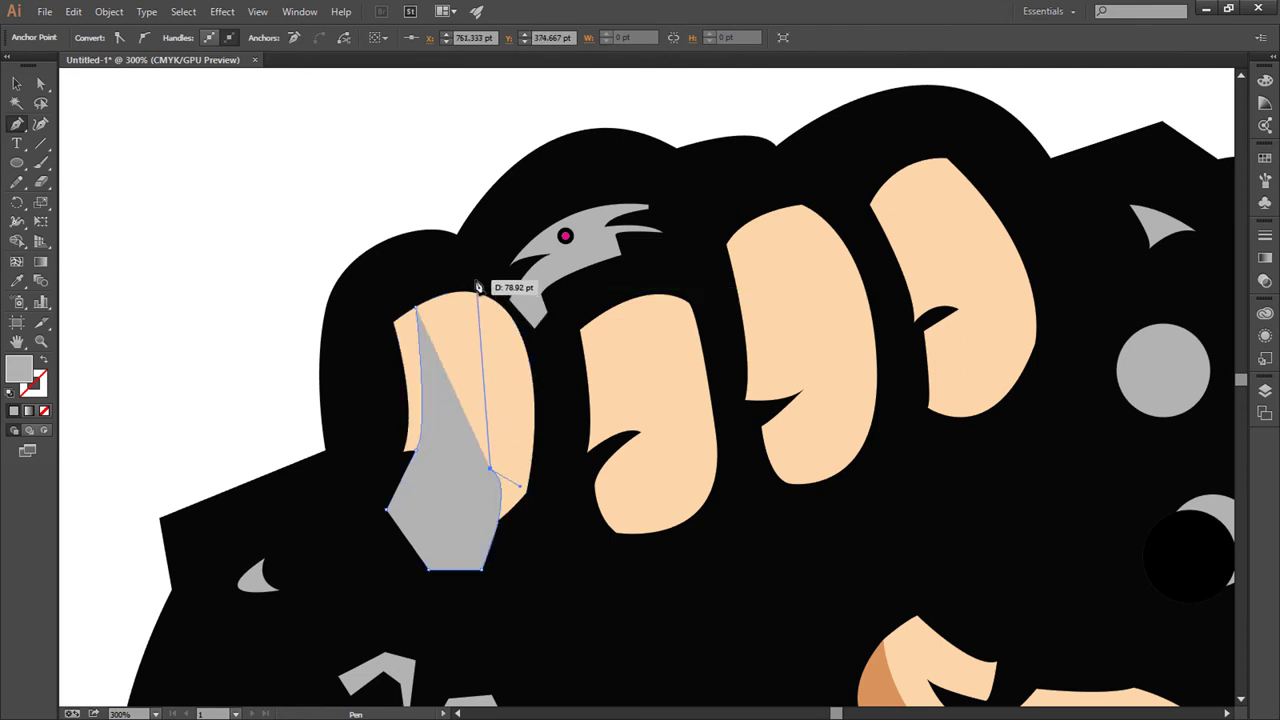
{"action": "mouse_move", "coordinate": [476, 281]}
{"action": "left_mouse_down"}
{"action": "mouse_move", "coordinate": [430, 260]}
{"action": "mouse_move", "coordinate": [423, 334]}
{"action": "left_mouse_up"}
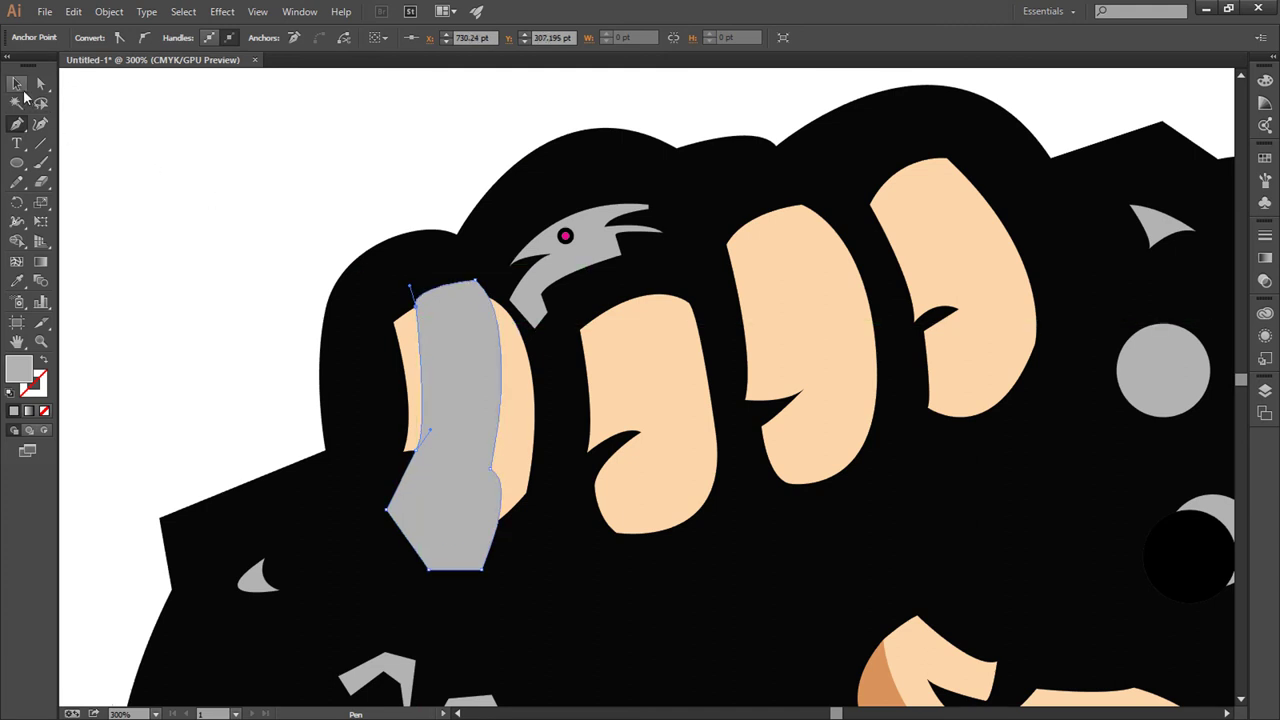
{"action": "left_click", "coordinate": [22, 88]}
{"action": "left_click", "coordinate": [570, 503]}
Step: Copy the grey shape onto the second finger and delete the extra copy
{"action": "mouse_move", "coordinate": [455, 425]}
{"action": "left_mouse_down"}
{"action": "mouse_move", "coordinate": [642, 432]}
{"action": "mouse_move", "coordinate": [812, 314]}
{"action": "left_mouse_up"}
{"action": "left_click_drag", "start_coordinate": [812, 232], "coordinate": [955, 230]}
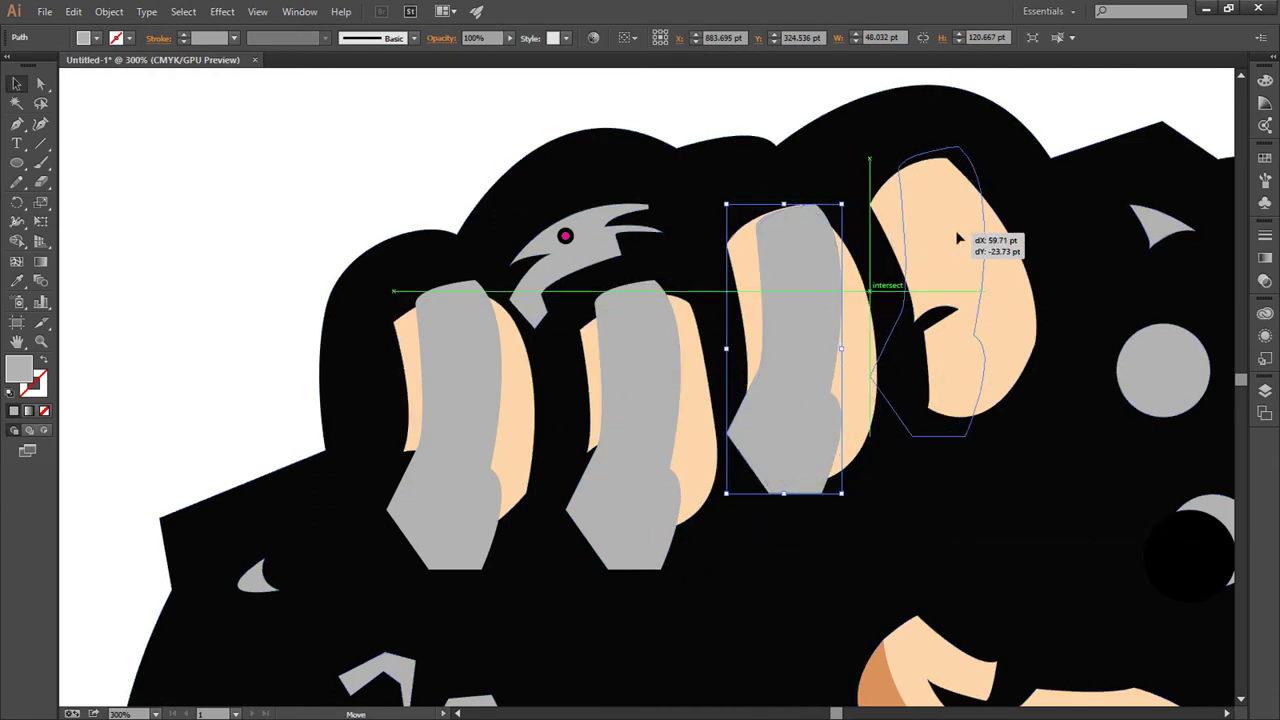
{"action": "key", "text": "Delete"}
Step: Pen-draw a curved grey shading shape down the third finger
{"action": "key", "text": "p"}
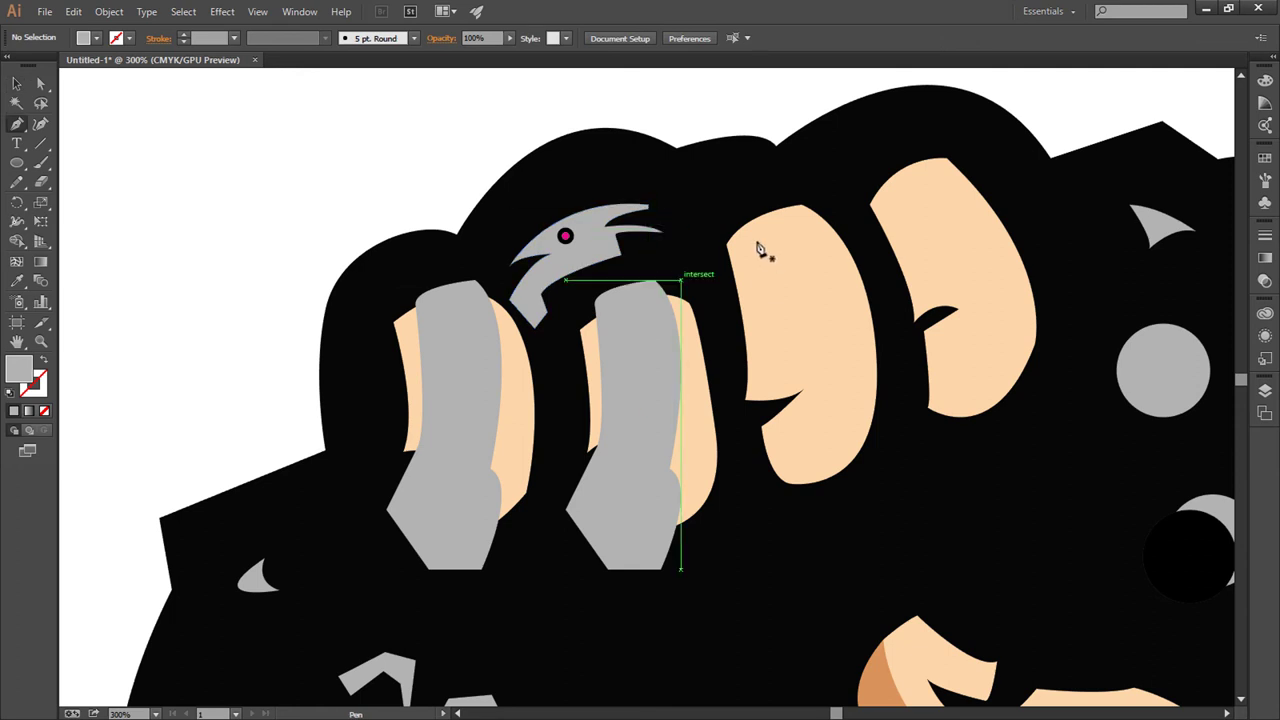
{"action": "left_click", "coordinate": [736, 208]}
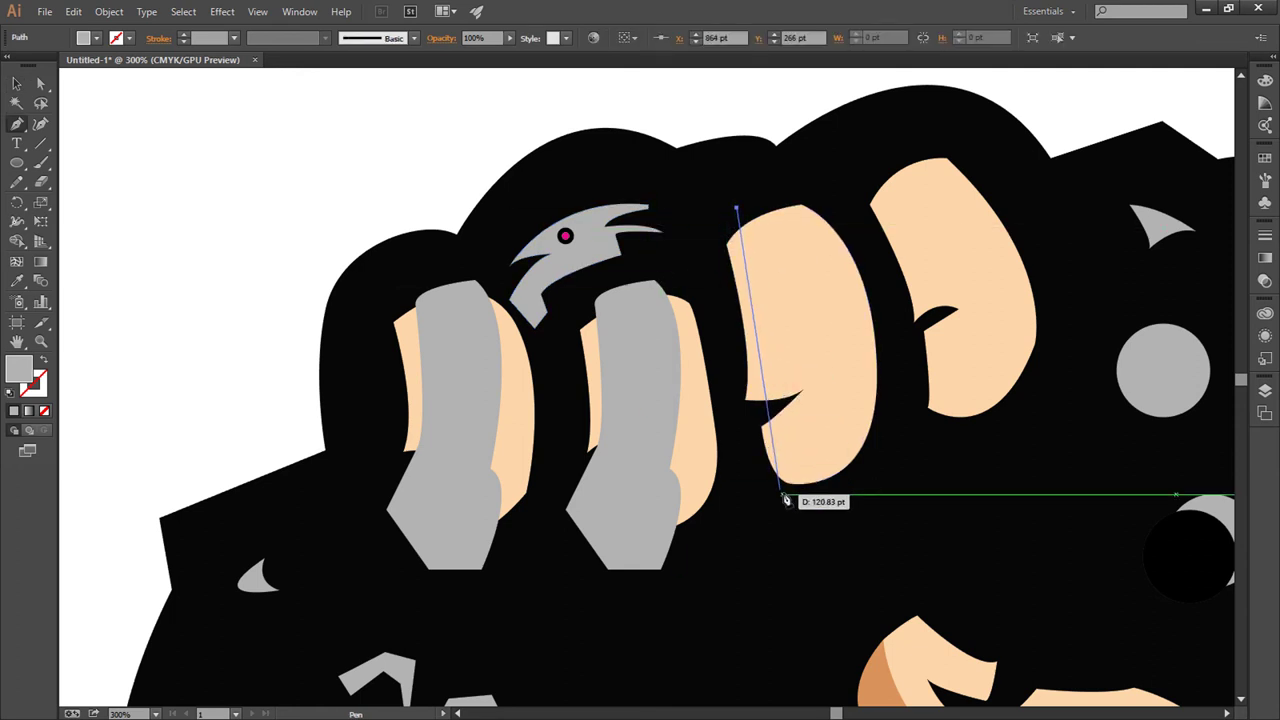
{"action": "left_click_drag", "start_coordinate": [782, 490], "coordinate": [771, 650]}
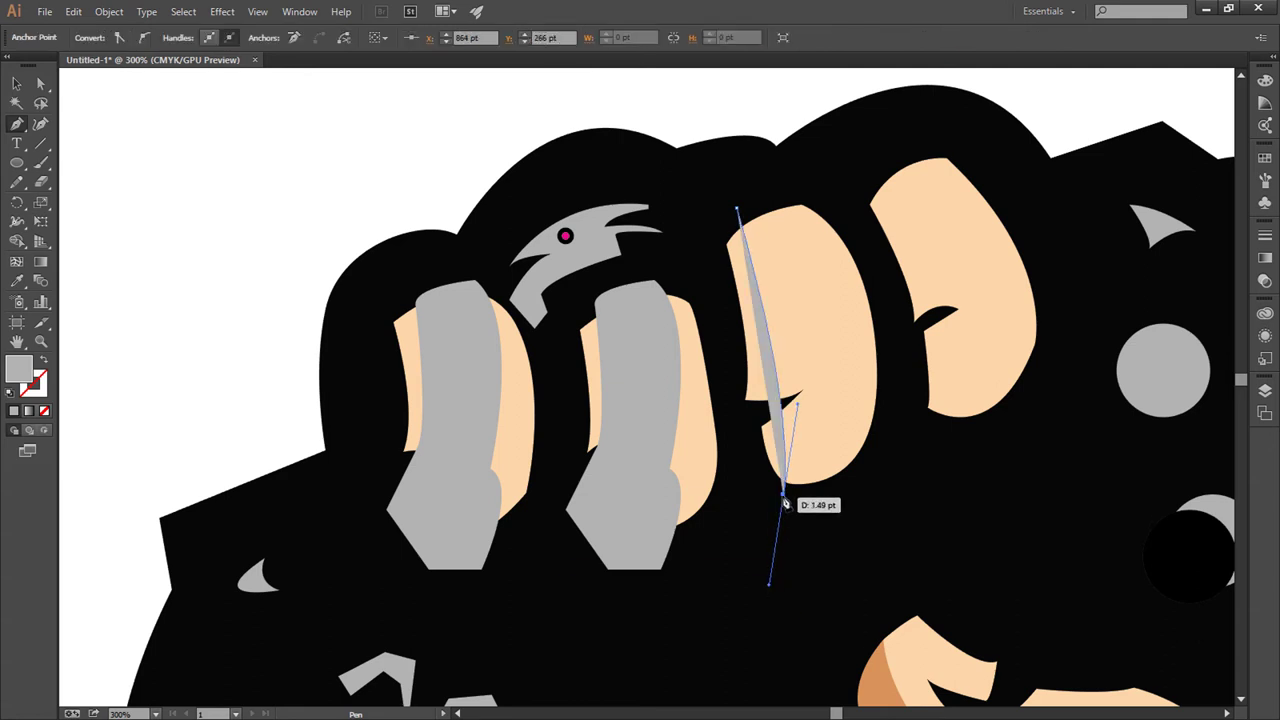
{"action": "left_click", "coordinate": [782, 490]}
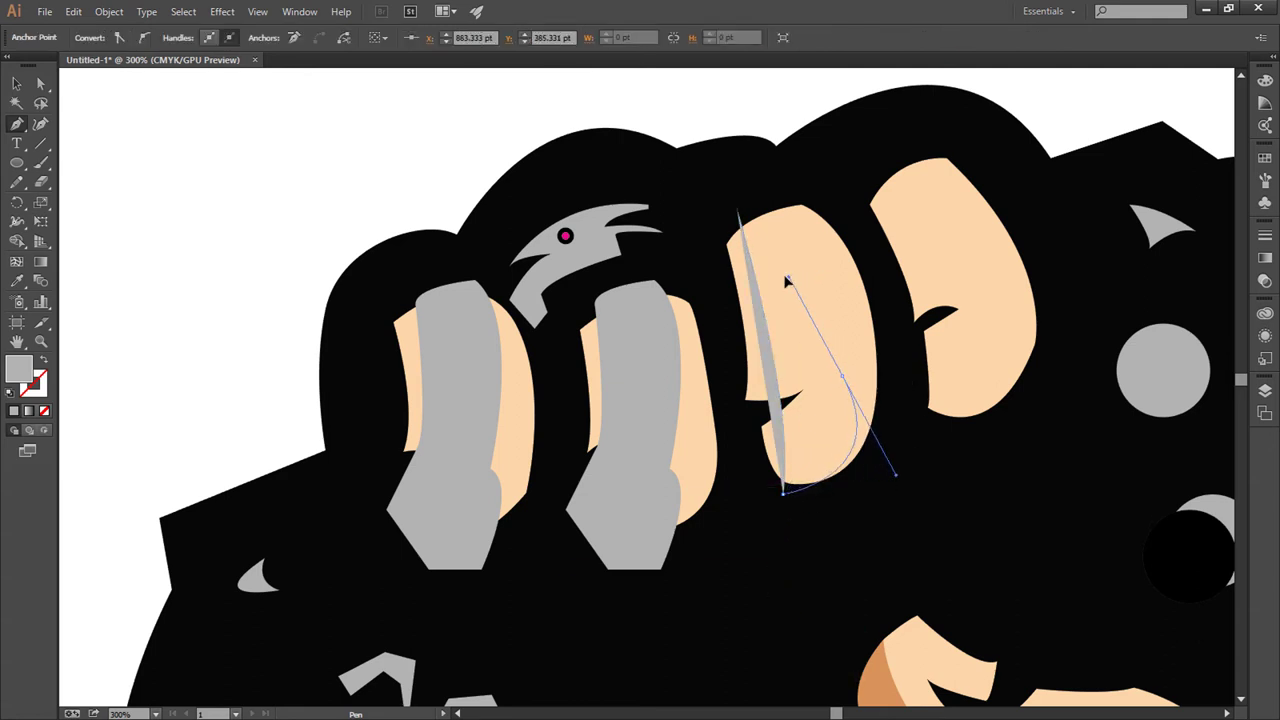
{"action": "key", "text": "ctrl"}
{"action": "mouse_move", "coordinate": [786, 490]}
{"action": "left_mouse_down"}
{"action": "mouse_move", "coordinate": [765, 473]}
{"action": "mouse_move", "coordinate": [774, 484]}
{"action": "left_mouse_up"}
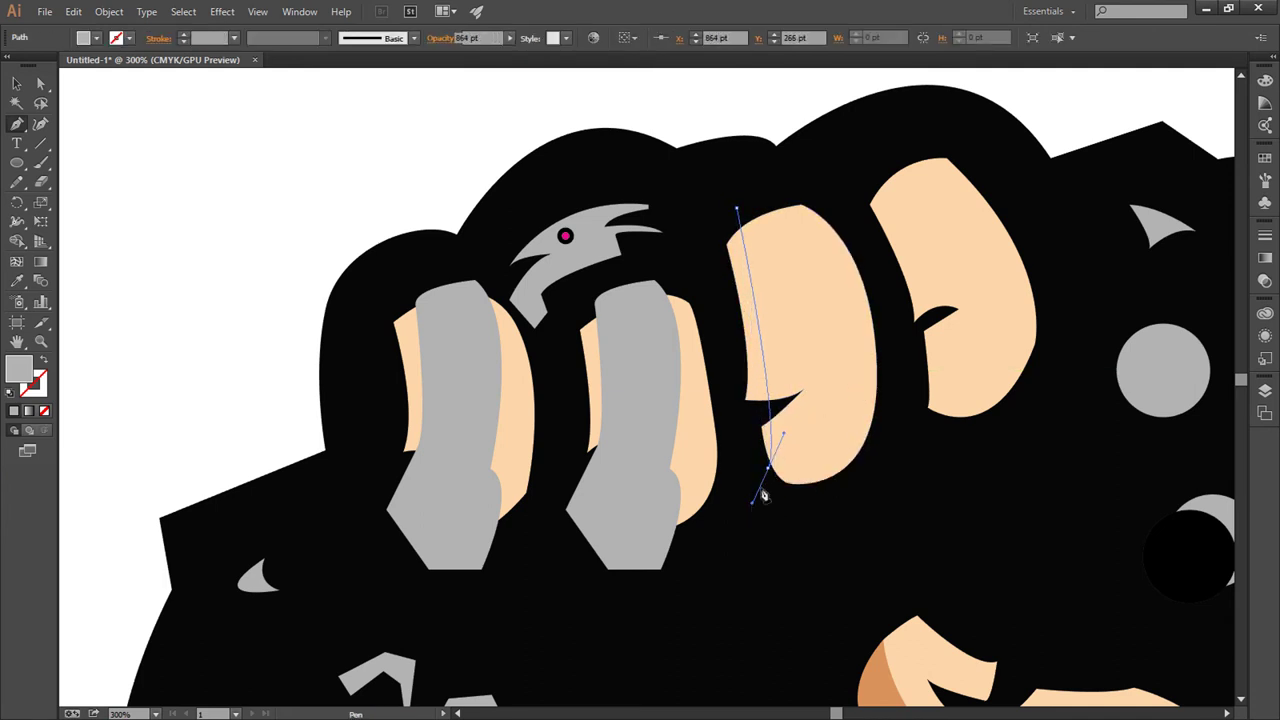
{"action": "mouse_move", "coordinate": [857, 354]}
{"action": "left_mouse_down"}
{"action": "mouse_move", "coordinate": [855, 268]}
{"action": "mouse_move", "coordinate": [839, 352]}
{"action": "left_mouse_up"}
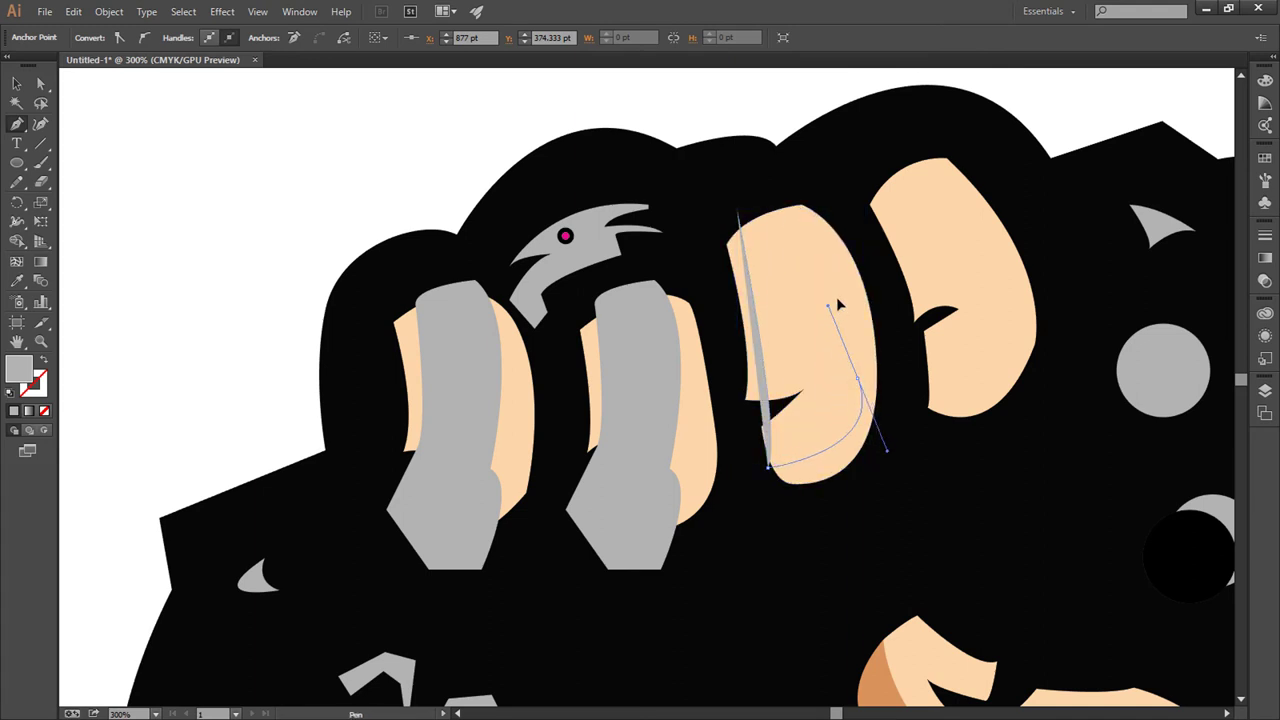
{"action": "mouse_move", "coordinate": [838, 304]}
{"action": "left_mouse_down"}
{"action": "mouse_move", "coordinate": [838, 407]}
{"action": "mouse_move", "coordinate": [817, 322]}
{"action": "left_mouse_up"}
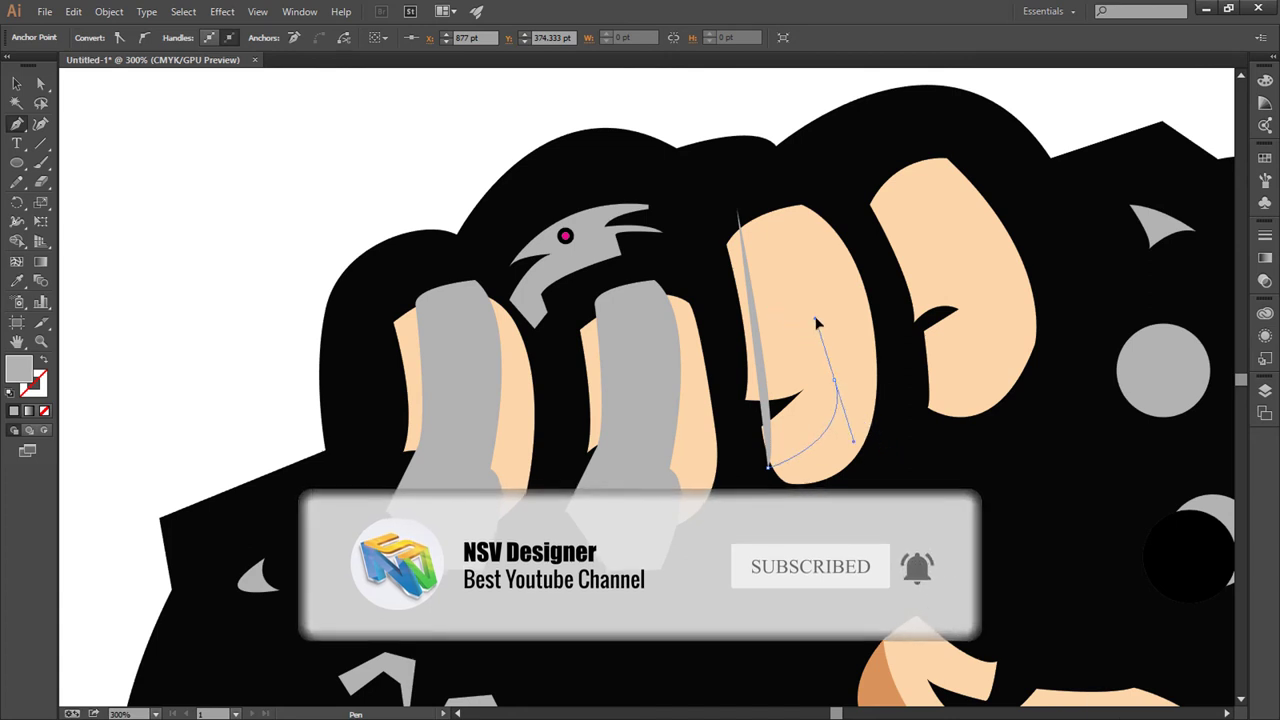
{"action": "left_click_drag", "start_coordinate": [817, 322], "coordinate": [835, 341]}
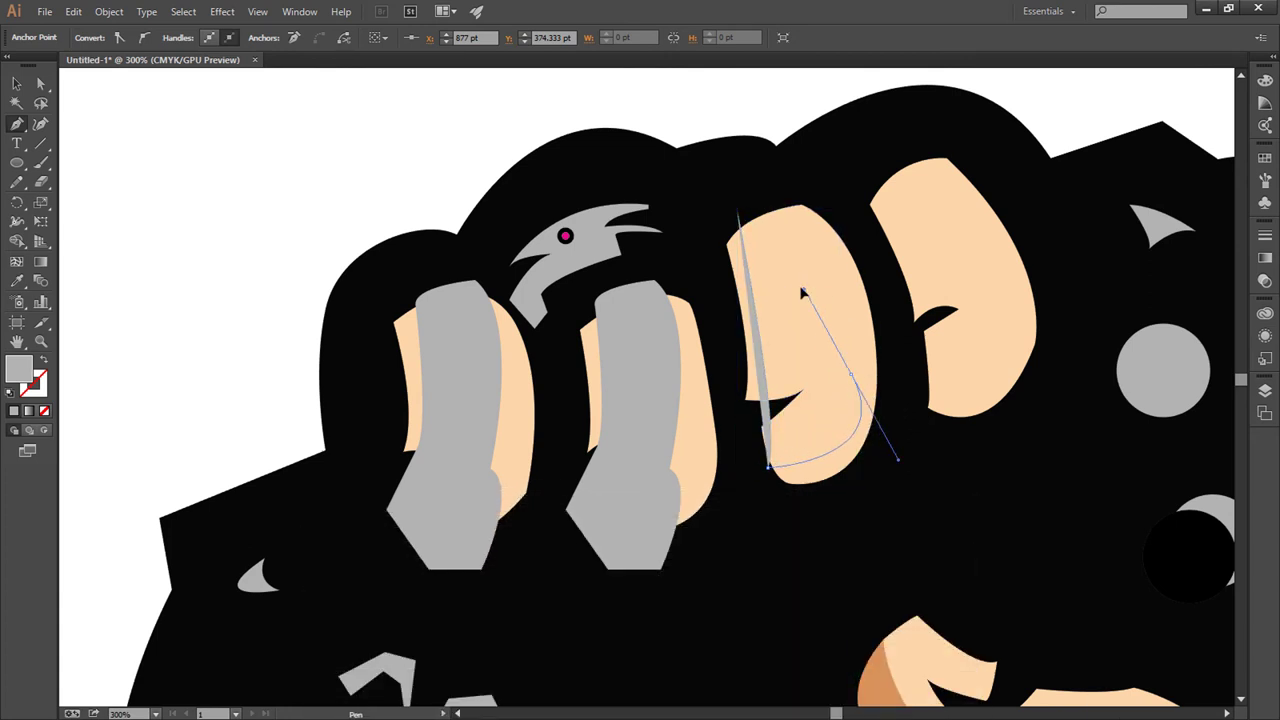
{"action": "mouse_move", "coordinate": [830, 300]}
{"action": "left_mouse_down"}
{"action": "mouse_move", "coordinate": [838, 412]}
{"action": "mouse_move", "coordinate": [838, 392]}
{"action": "mouse_move", "coordinate": [774, 350]}
{"action": "mouse_move", "coordinate": [783, 314]}
{"action": "left_mouse_up"}
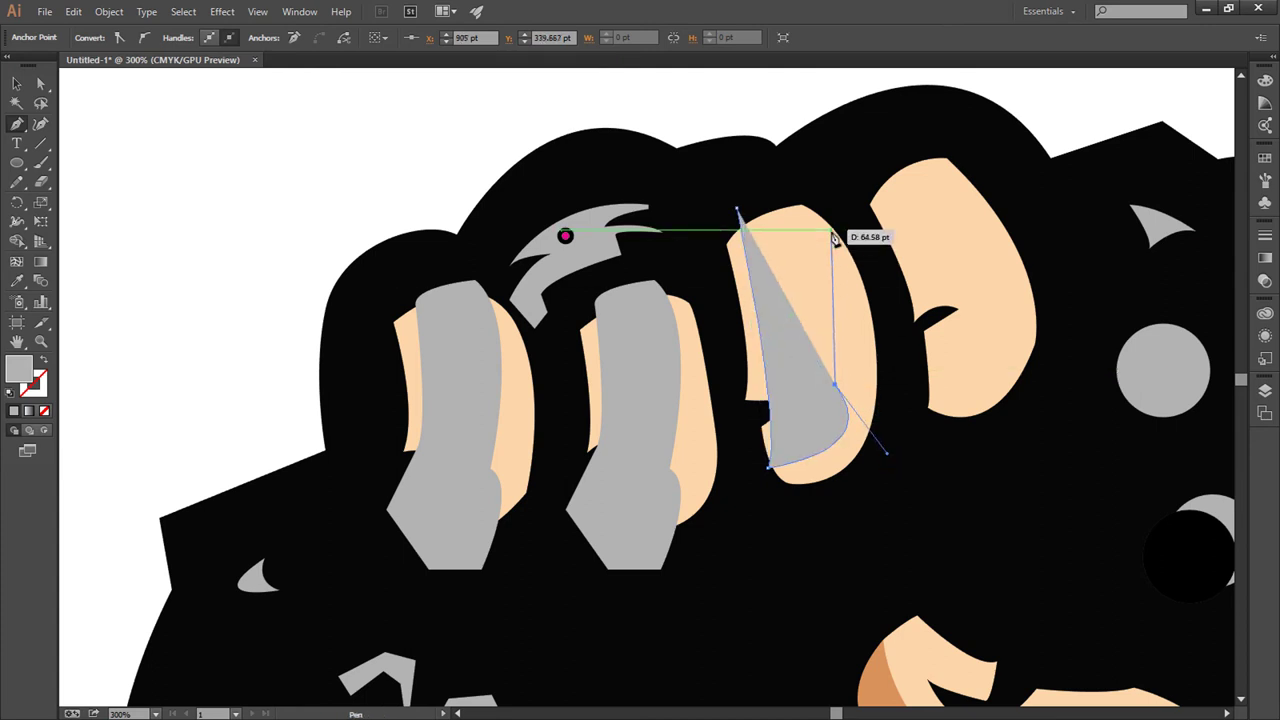
{"action": "mouse_move", "coordinate": [821, 191]}
{"action": "left_mouse_down"}
{"action": "mouse_move", "coordinate": [771, 115]}
{"action": "mouse_move", "coordinate": [822, 195]}
{"action": "left_mouse_up"}
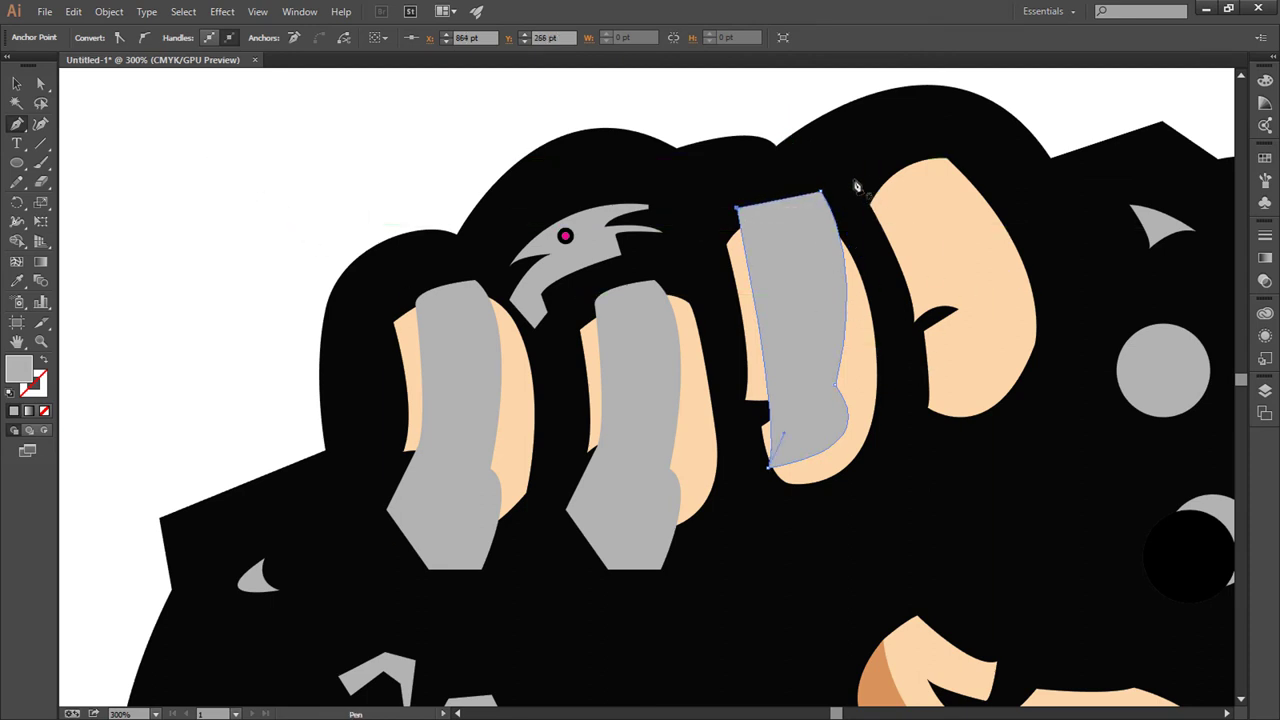
Step: Pen-draw a closed grey highlight shape over the upper part of the rightmost finger
{"action": "left_click", "coordinate": [888, 172]}
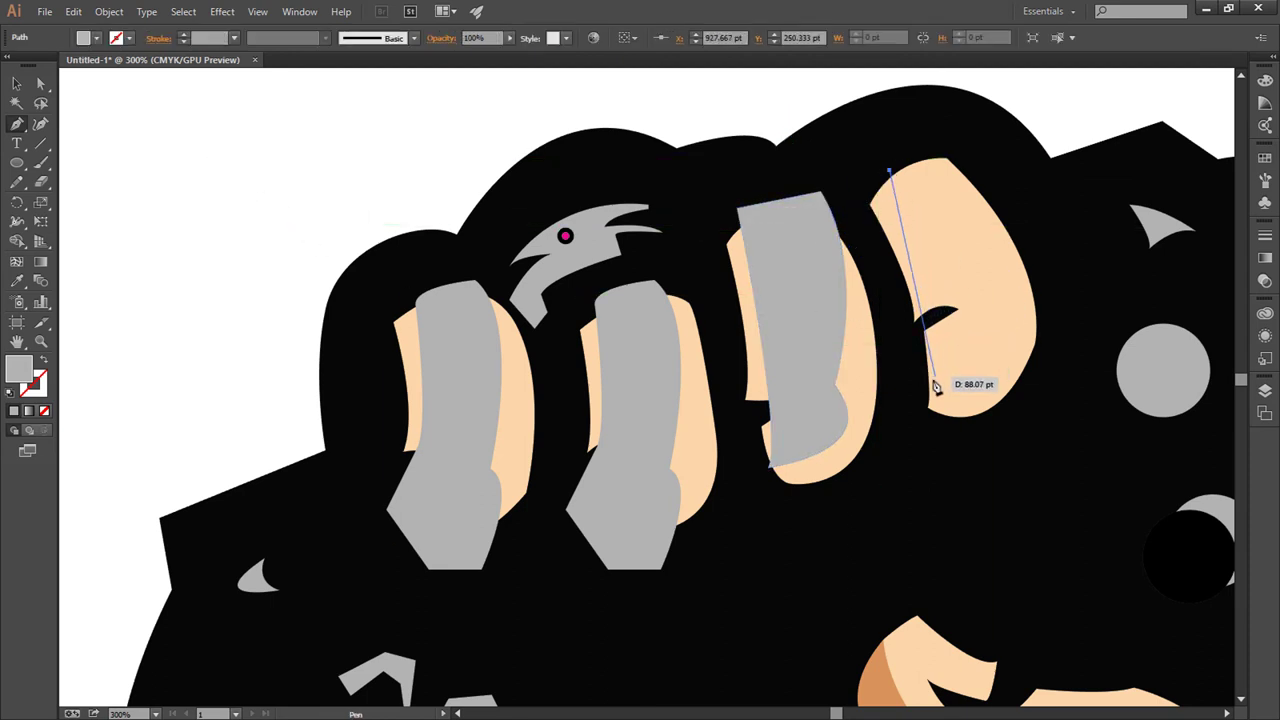
{"action": "left_click_drag", "start_coordinate": [929, 386], "coordinate": [898, 446]}
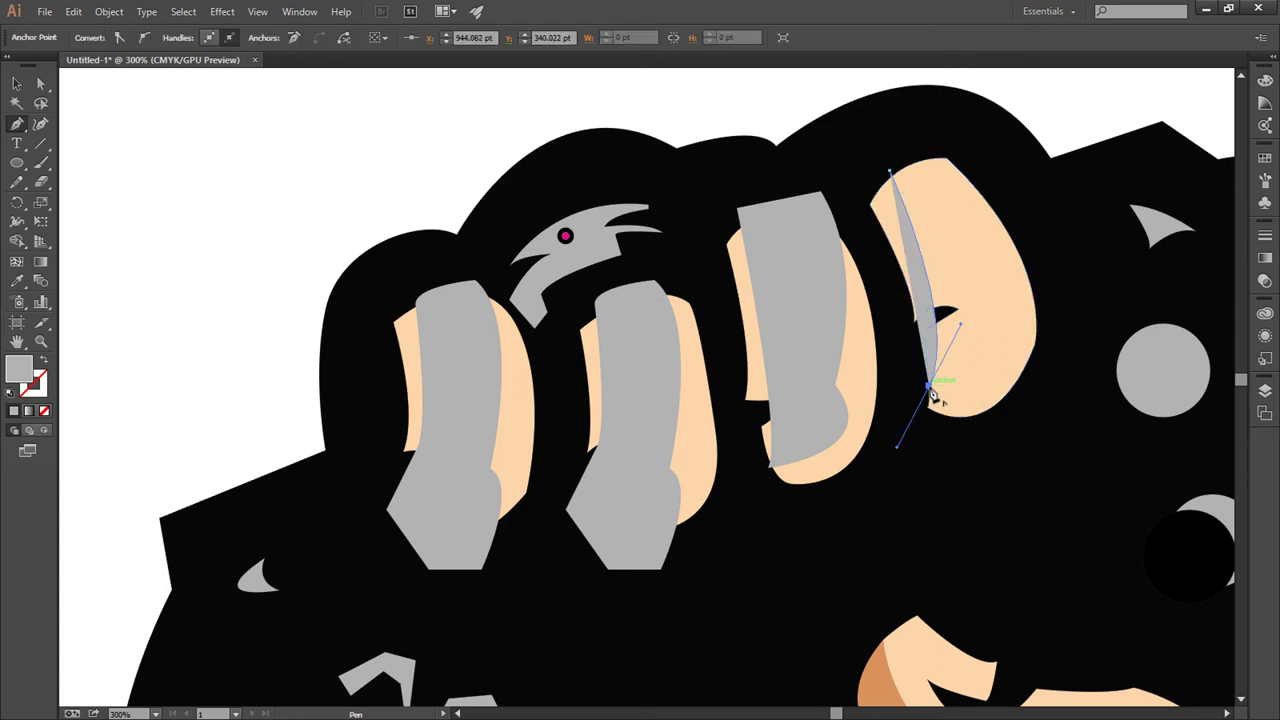
{"action": "left_click_drag", "start_coordinate": [990, 373], "coordinate": [1012, 351]}
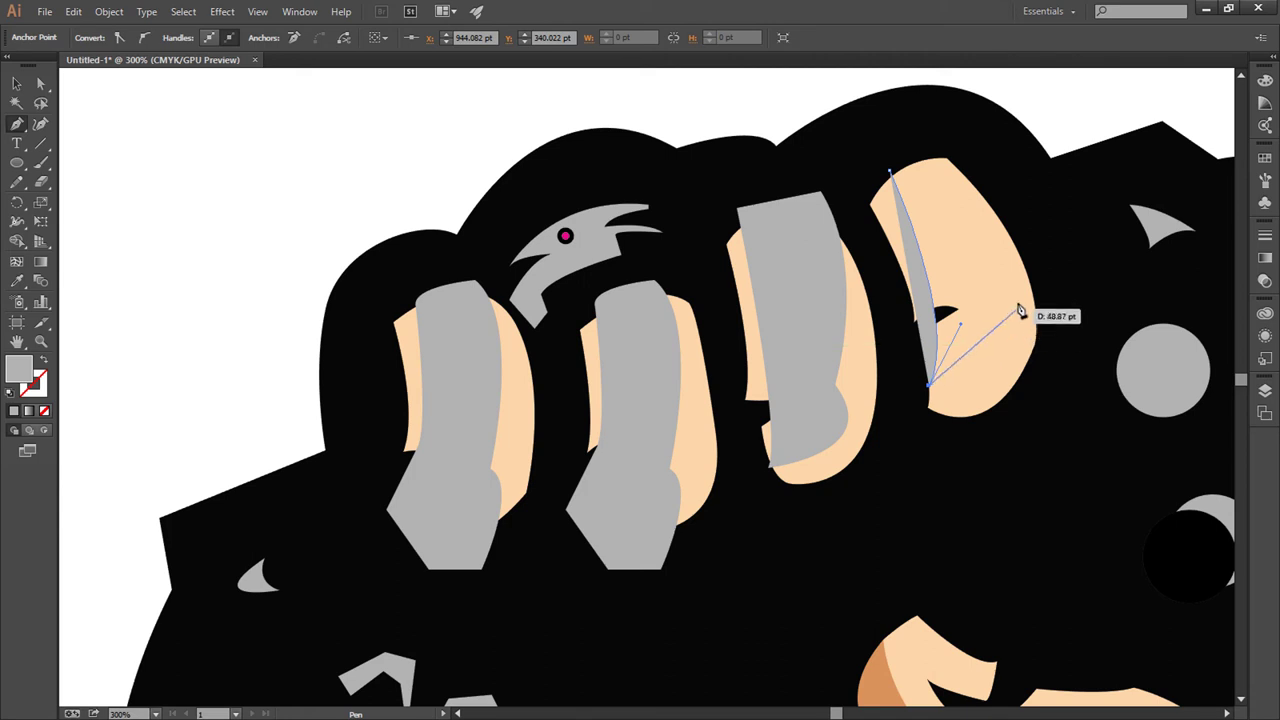
{"action": "left_click_drag", "start_coordinate": [1012, 350], "coordinate": [994, 329]}
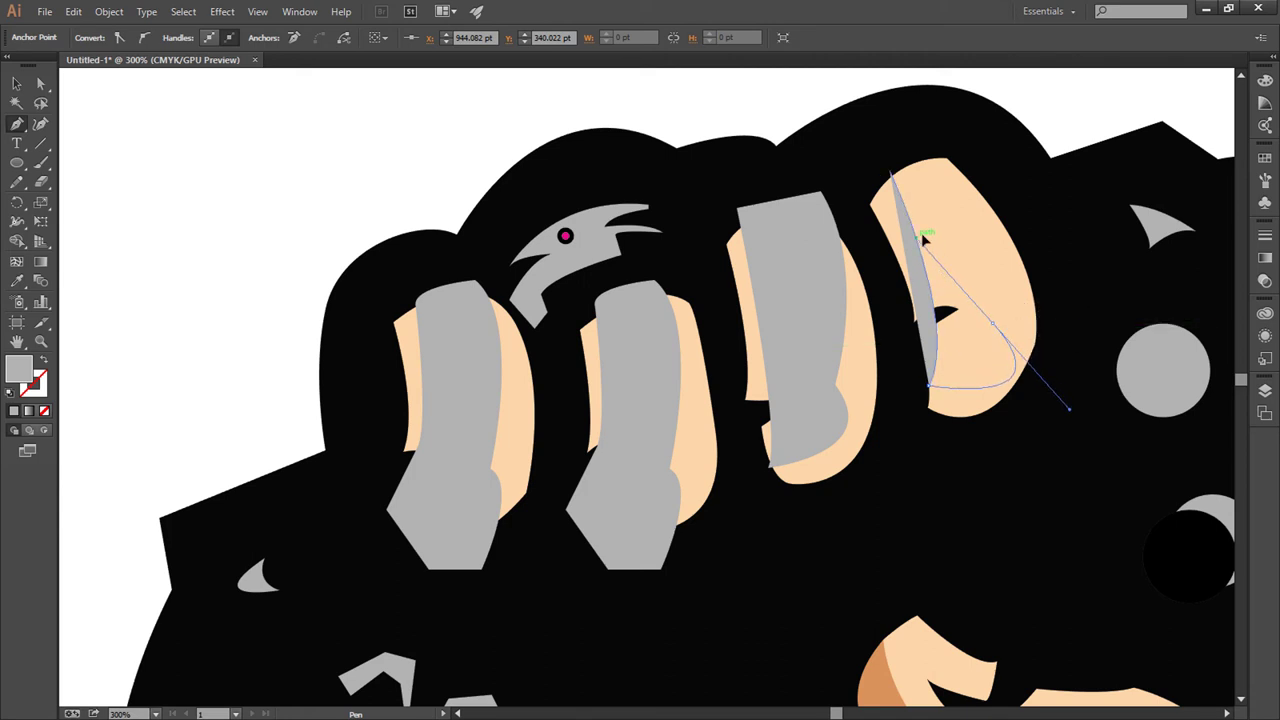
{"action": "left_click_drag", "start_coordinate": [926, 260], "coordinate": [956, 254]}
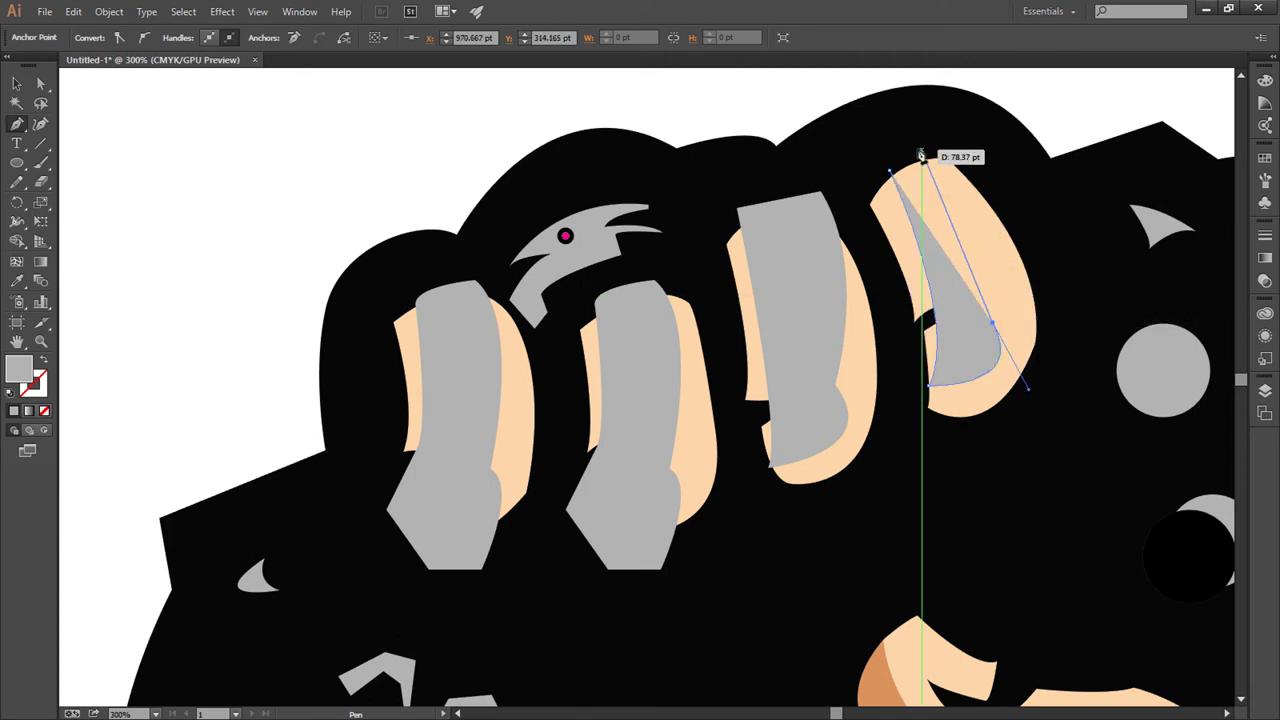
{"action": "mouse_move", "coordinate": [917, 148]}
{"action": "left_mouse_down"}
{"action": "mouse_move", "coordinate": [800, 143]}
{"action": "mouse_move", "coordinate": [857, 148]}
{"action": "left_mouse_up"}
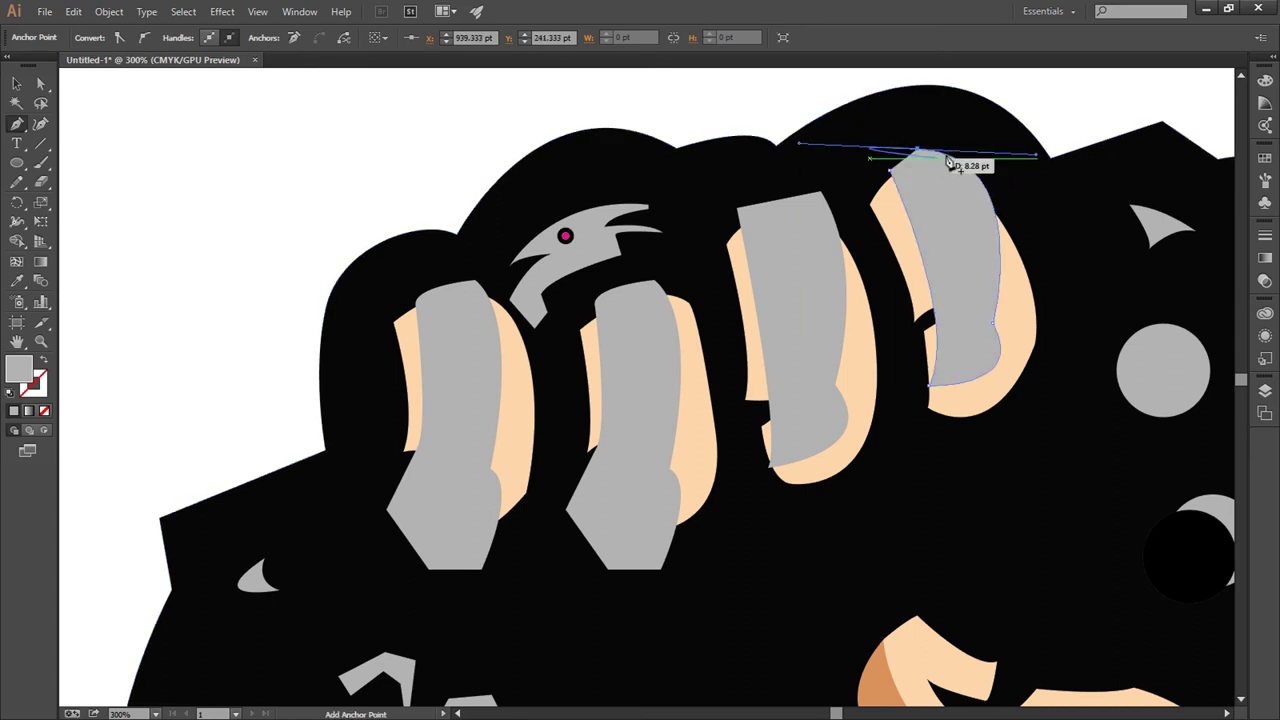
{"action": "left_click", "coordinate": [890, 175]}
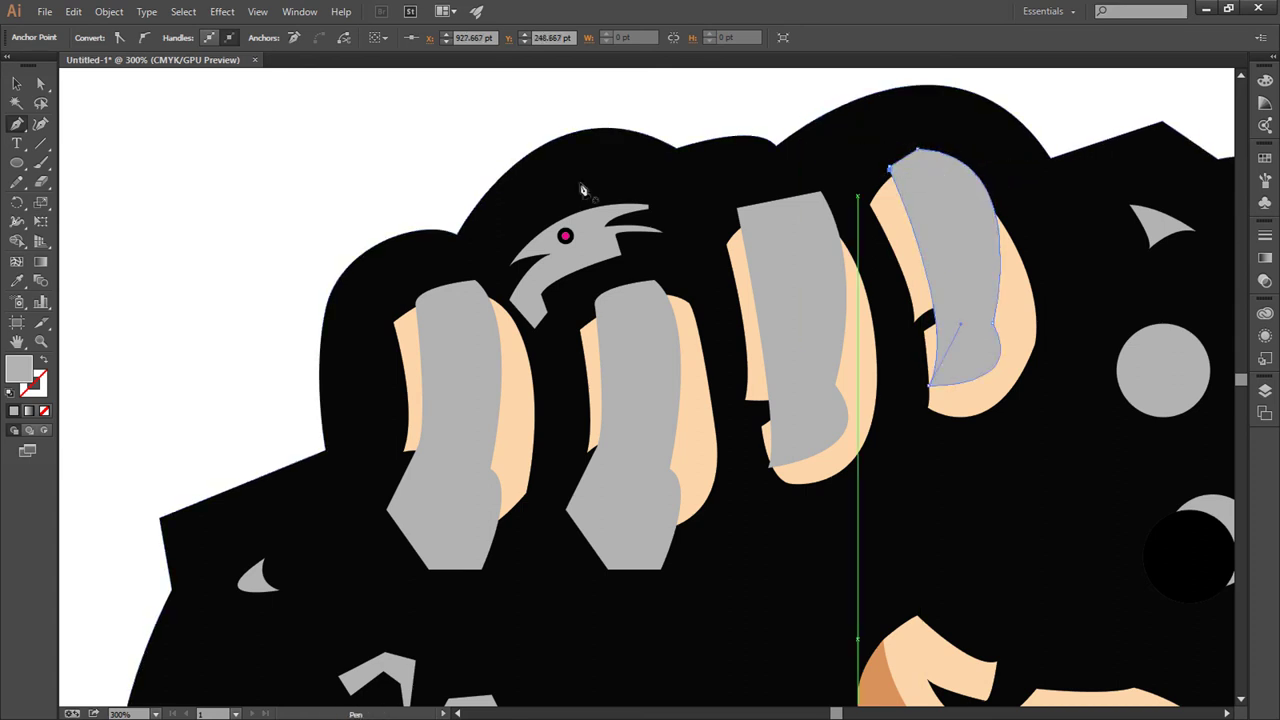
Step: Trim the first finger's grey shape with Shape Builder, deleting the piece below its outline
{"action": "key", "text": "v"}
{"action": "left_click", "coordinate": [447, 358]}
{"action": "left_click", "coordinate": [427, 376], "text": "shift"}
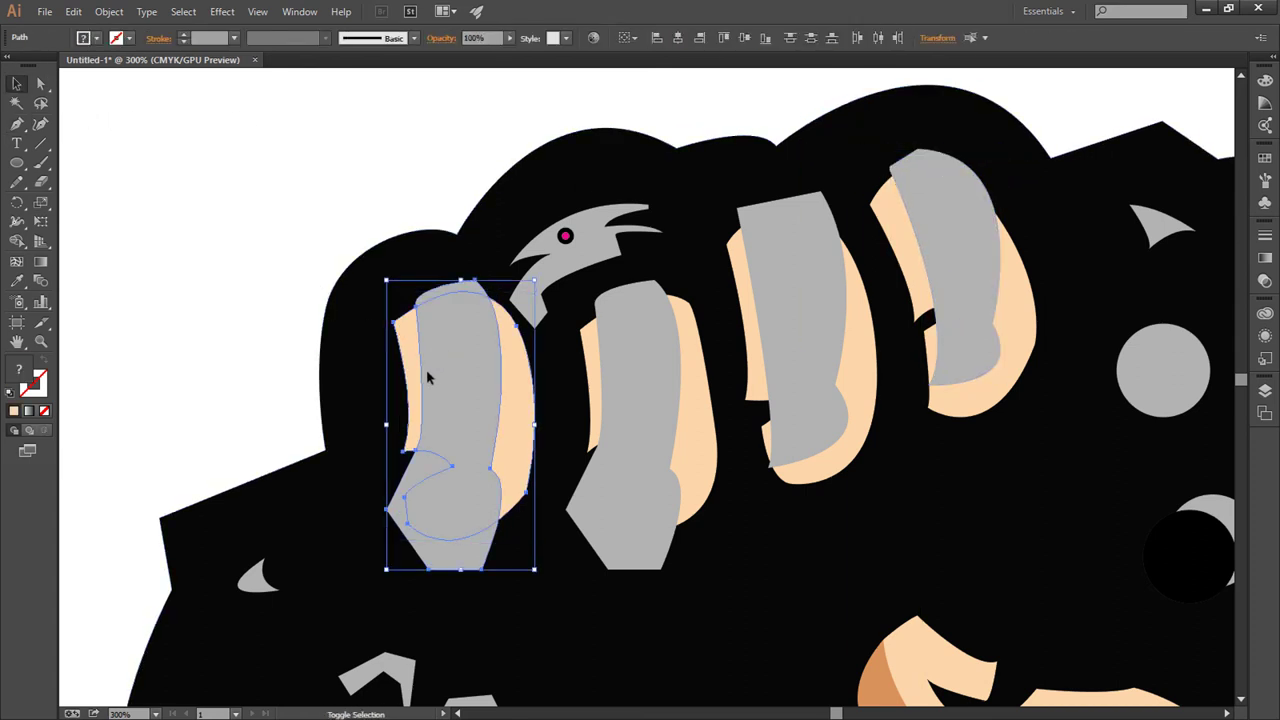
{"action": "left_click", "coordinate": [17, 241]}
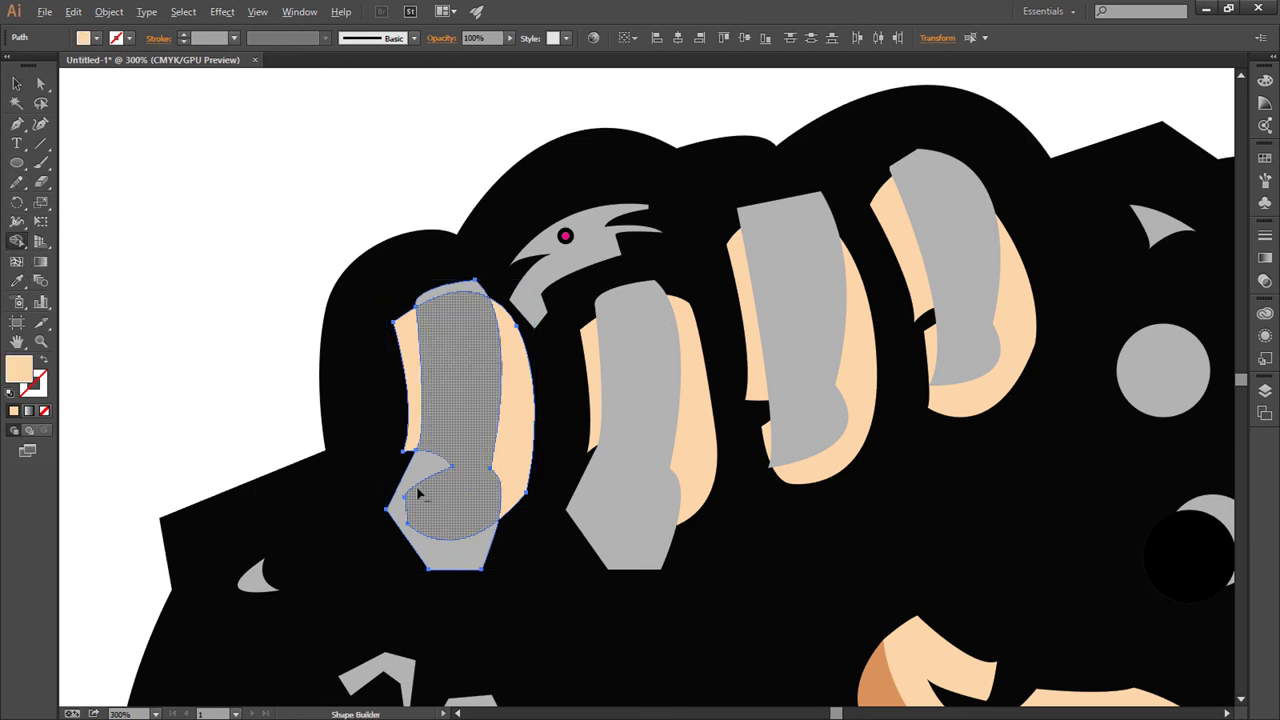
{"action": "left_click", "coordinate": [412, 488]}
{"action": "left_click_drag", "start_coordinate": [415, 495], "coordinate": [480, 500]}
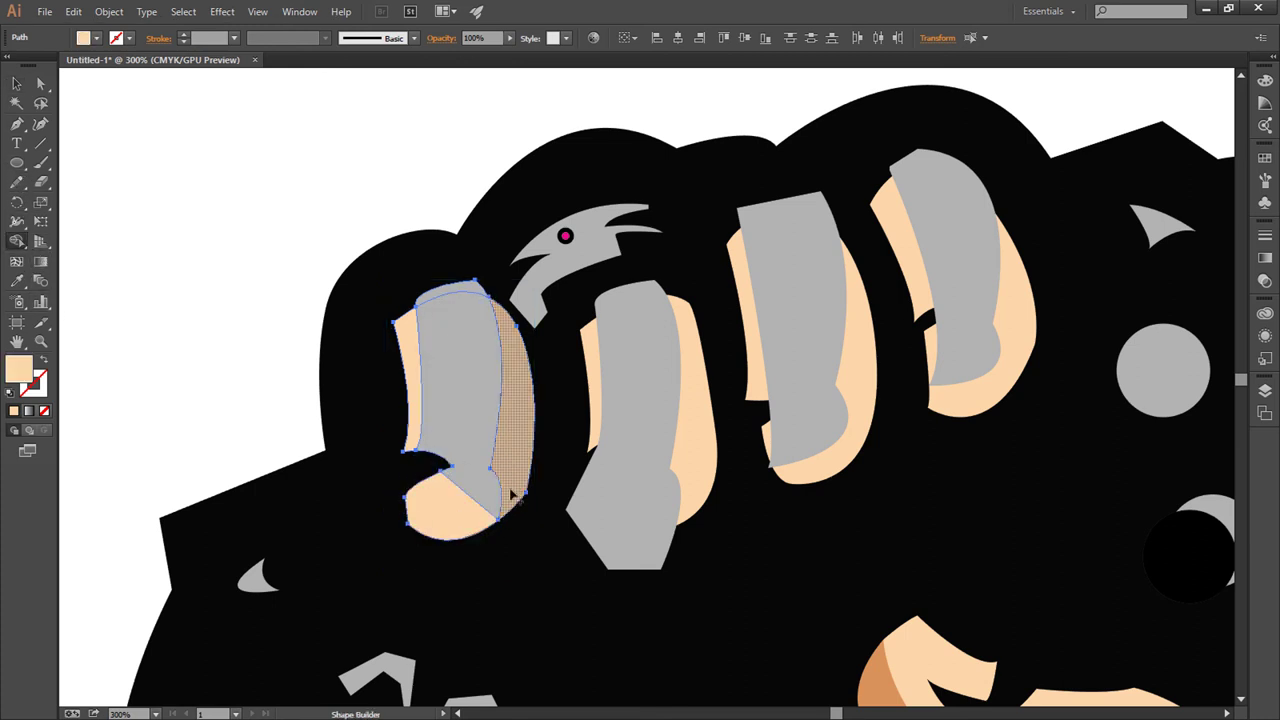
{"action": "key", "text": "v"}
{"action": "key", "text": "ctrl+z"}
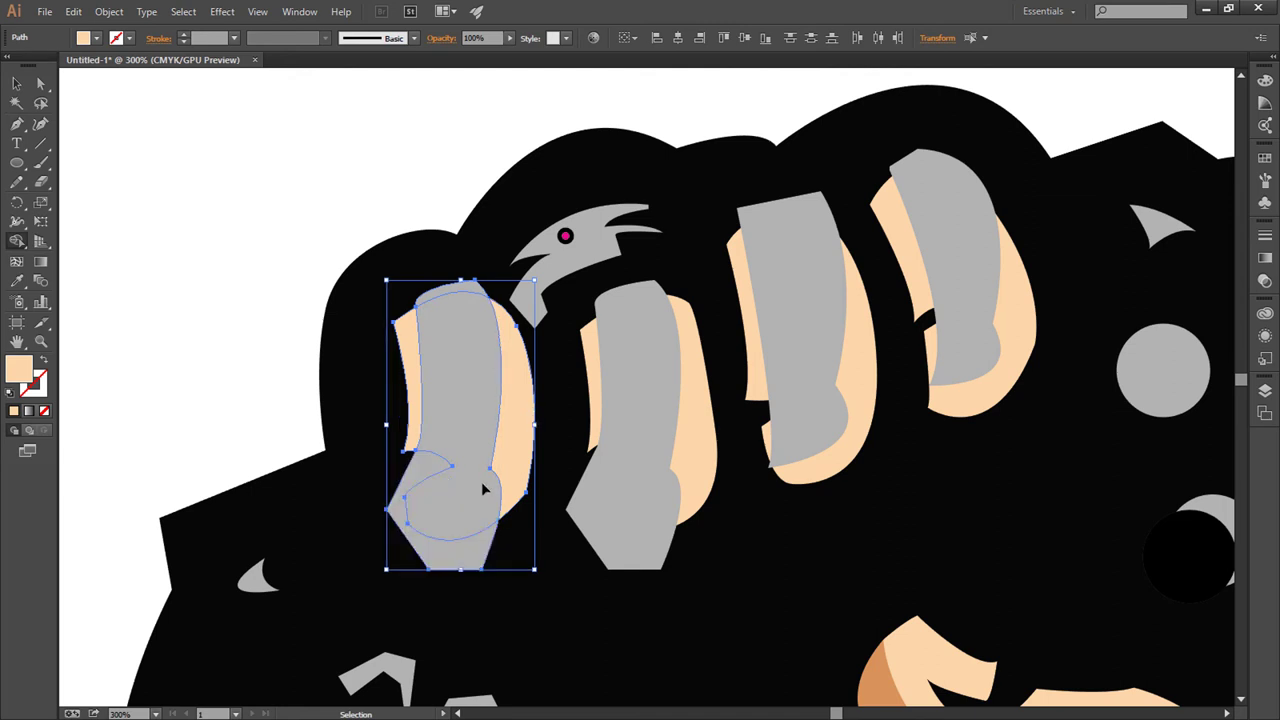
{"action": "key", "text": "ctrl+z"}
{"action": "key", "text": "shift+m"}
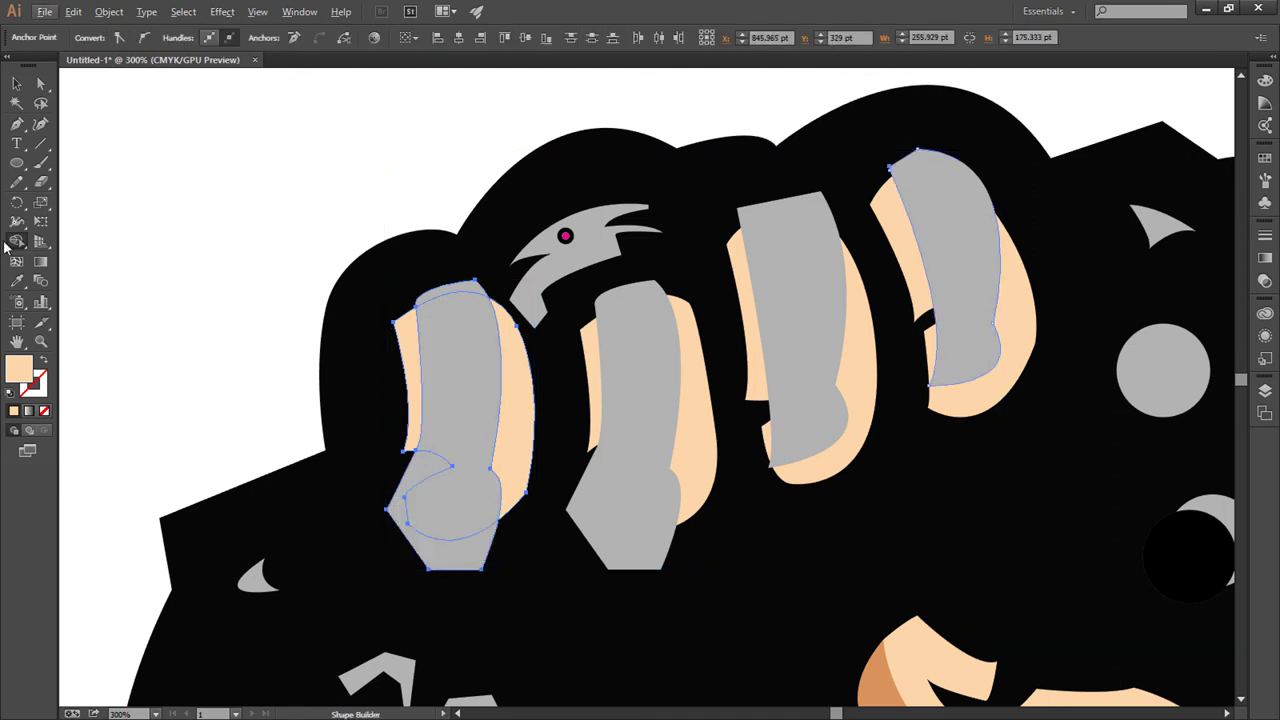
{"action": "left_click", "coordinate": [444, 565], "text": "alt"}
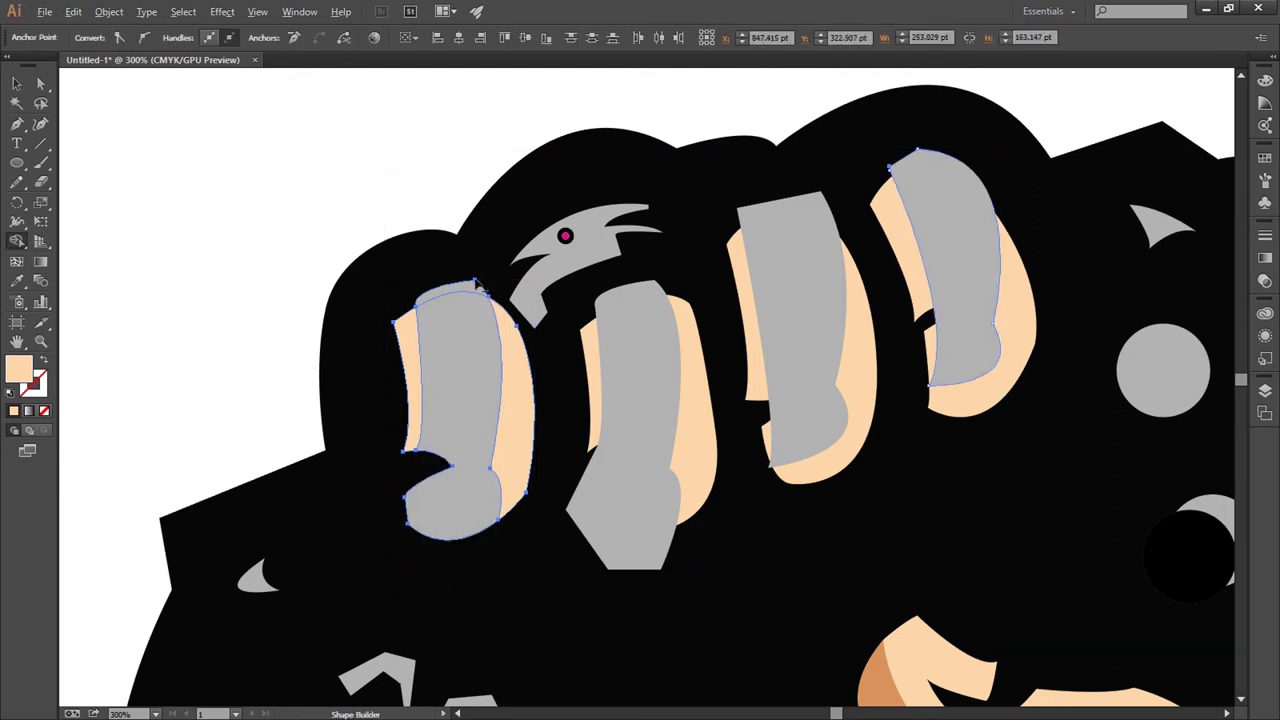
{"action": "left_click", "coordinate": [16, 84]}
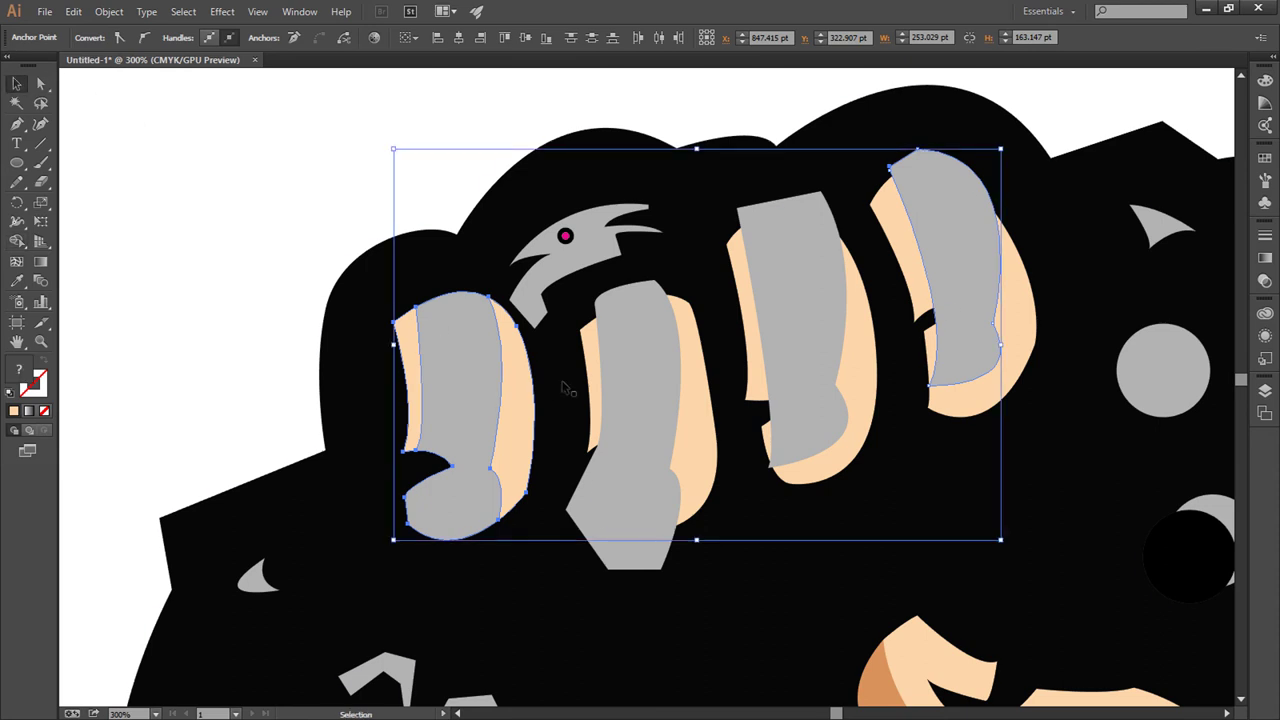
Step: Delete the excess pieces and slivers from the second, third and rightmost fingers' grey shapes
{"action": "left_click", "coordinate": [640, 400]}
{"action": "left_click", "coordinate": [785, 356], "text": "shift"}
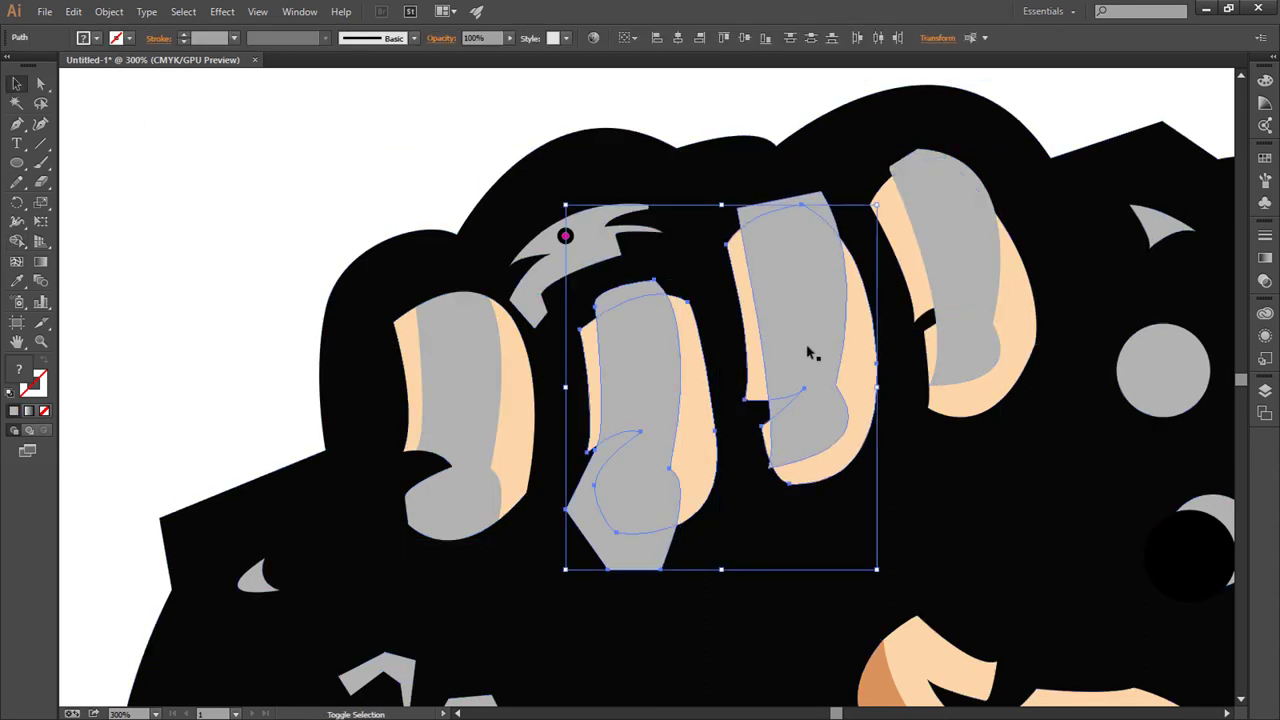
{"action": "left_click", "coordinate": [918, 262], "text": "shift"}
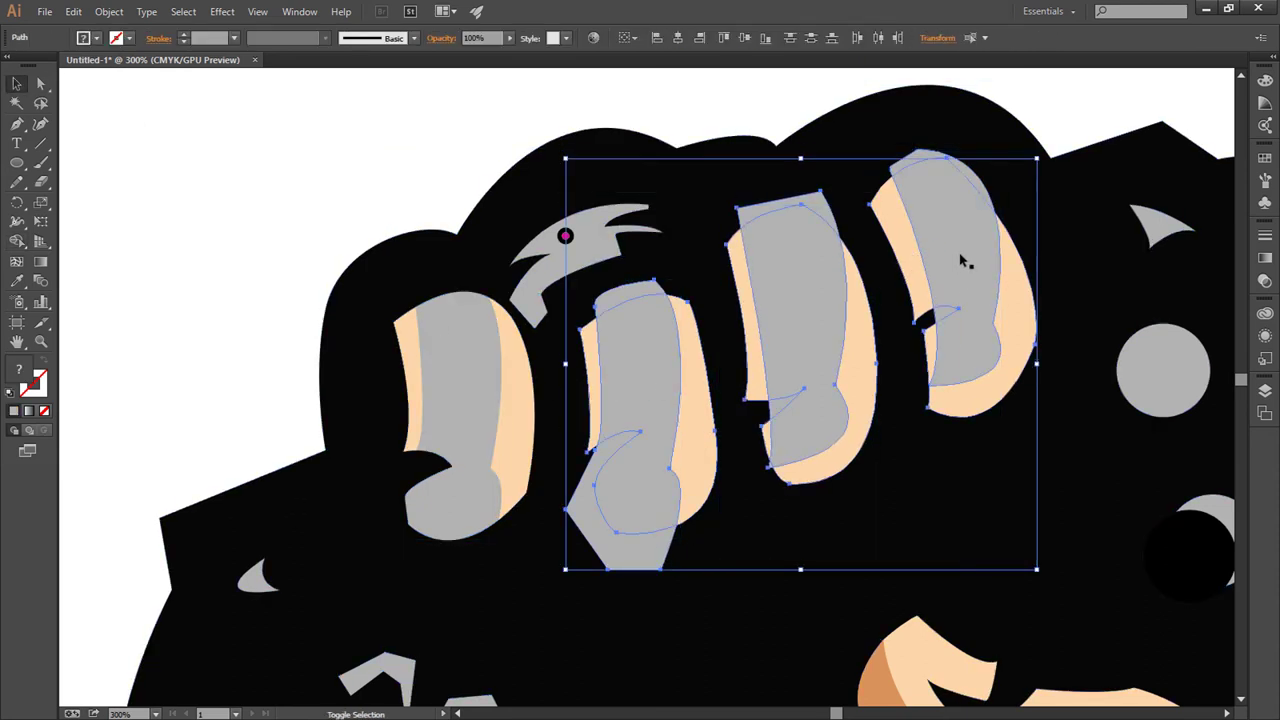
{"action": "key", "text": "shift+m"}
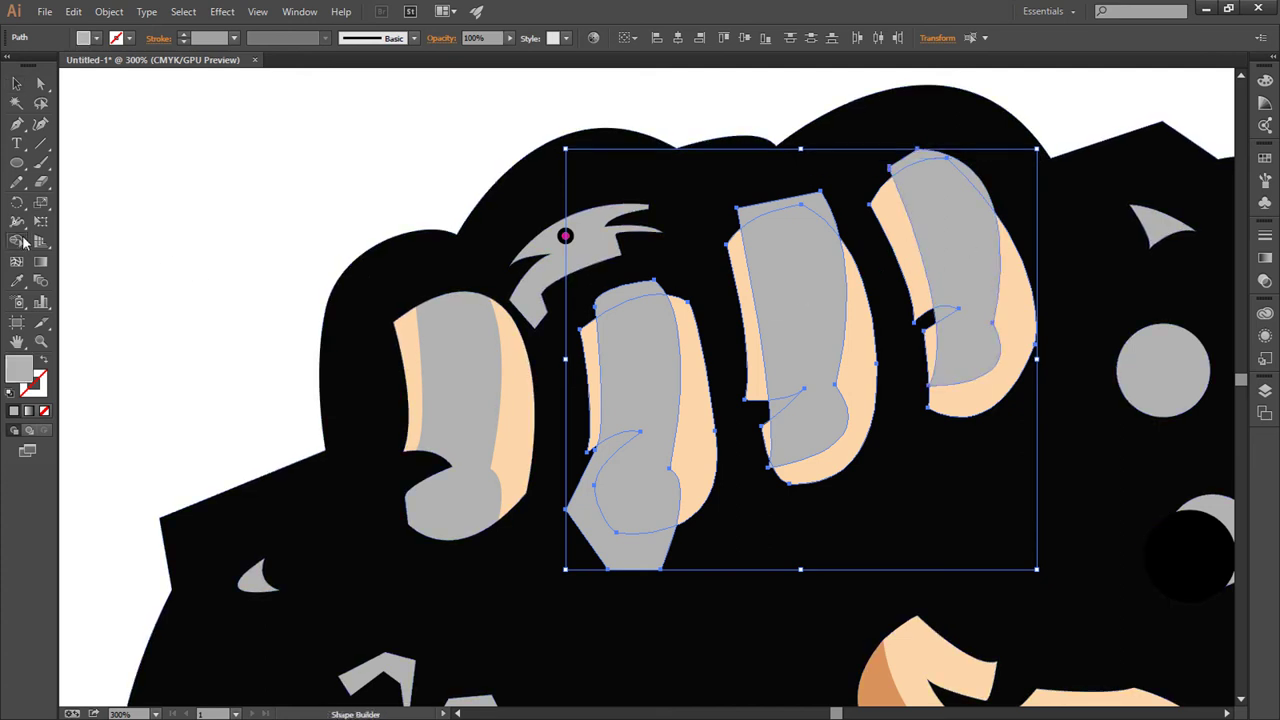
{"action": "left_click", "coordinate": [620, 545], "text": "alt"}
{"action": "left_click", "coordinate": [626, 302], "text": "alt"}
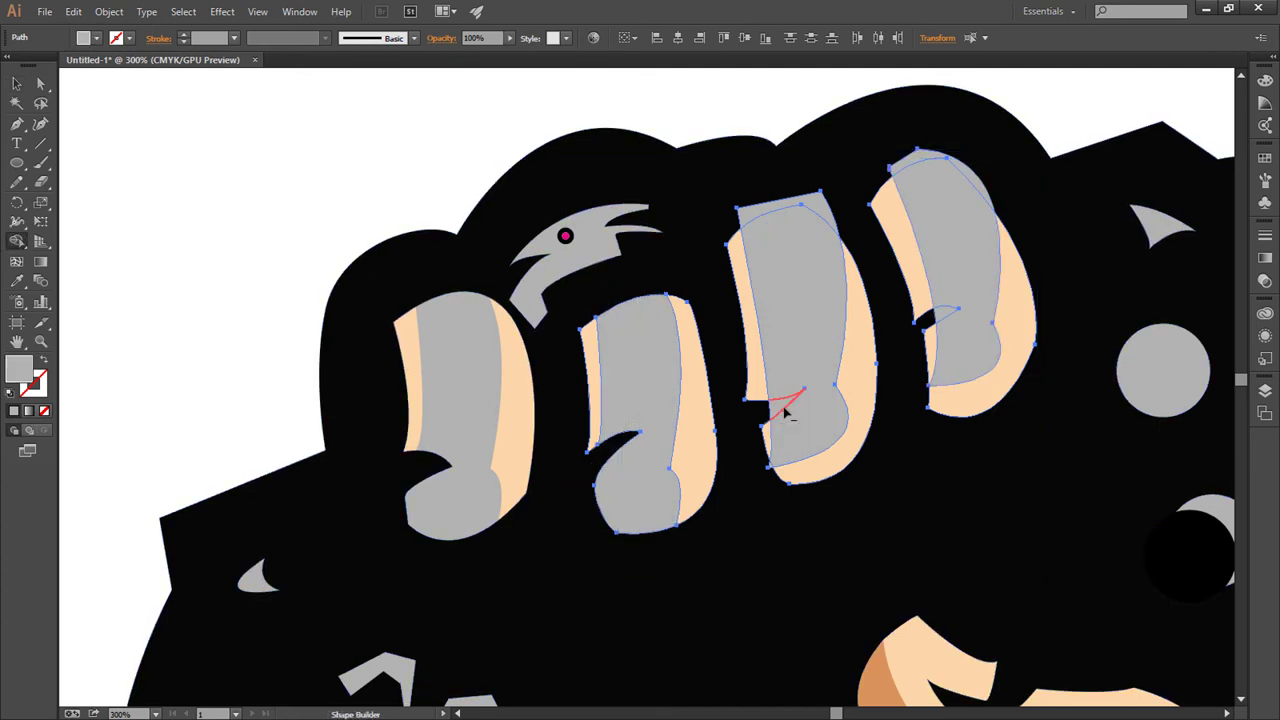
{"action": "left_click", "coordinate": [783, 408], "text": "alt"}
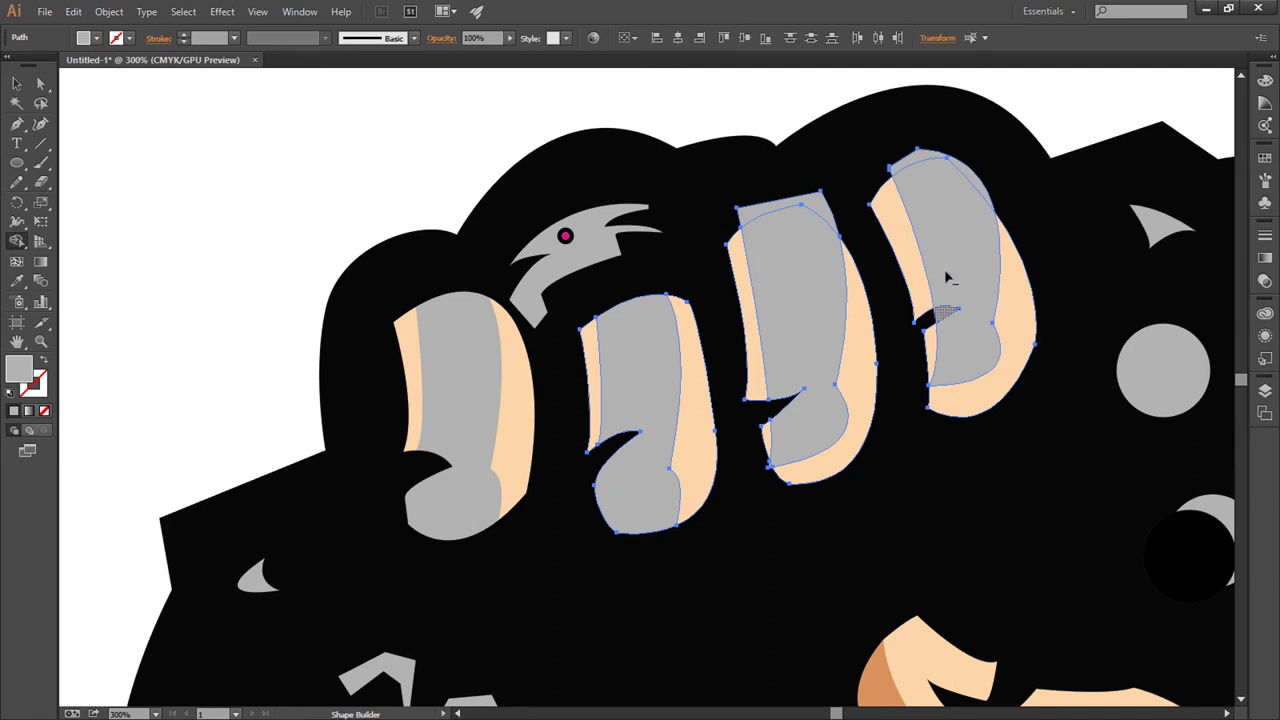
{"action": "left_click", "coordinate": [945, 314], "text": "alt"}
{"action": "left_click", "coordinate": [797, 208], "text": "alt"}
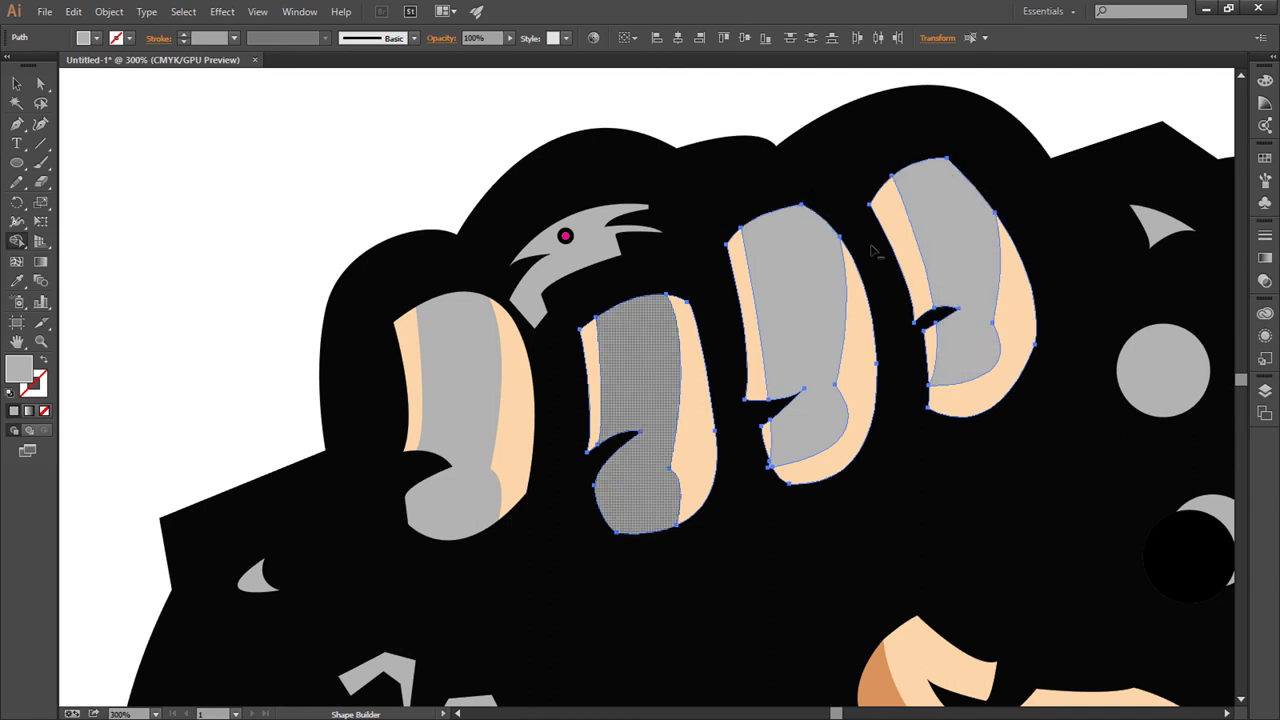
{"action": "key", "text": "v"}
{"action": "key", "text": "ctrl+0"}
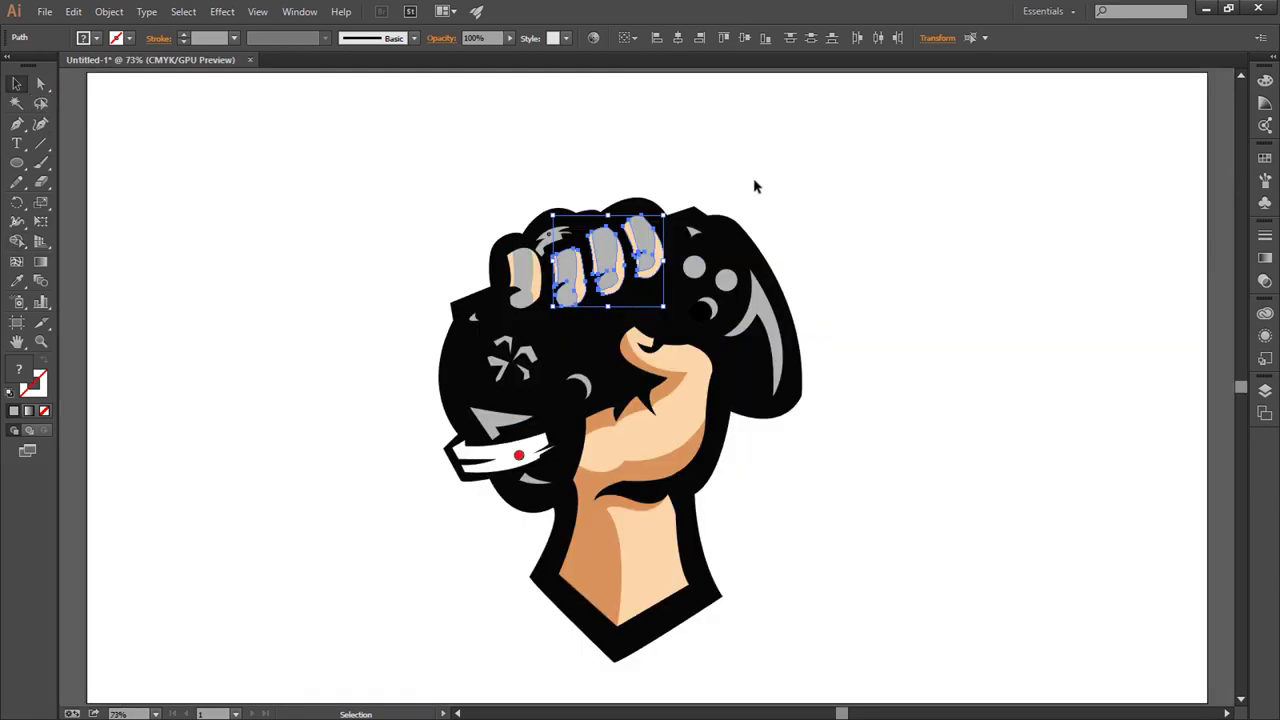
Step: Try recolouring the three finger overlays with the hand's dark orange, then undo it
{"action": "left_click", "coordinate": [757, 186]}
{"action": "left_click", "coordinate": [631, 276]}
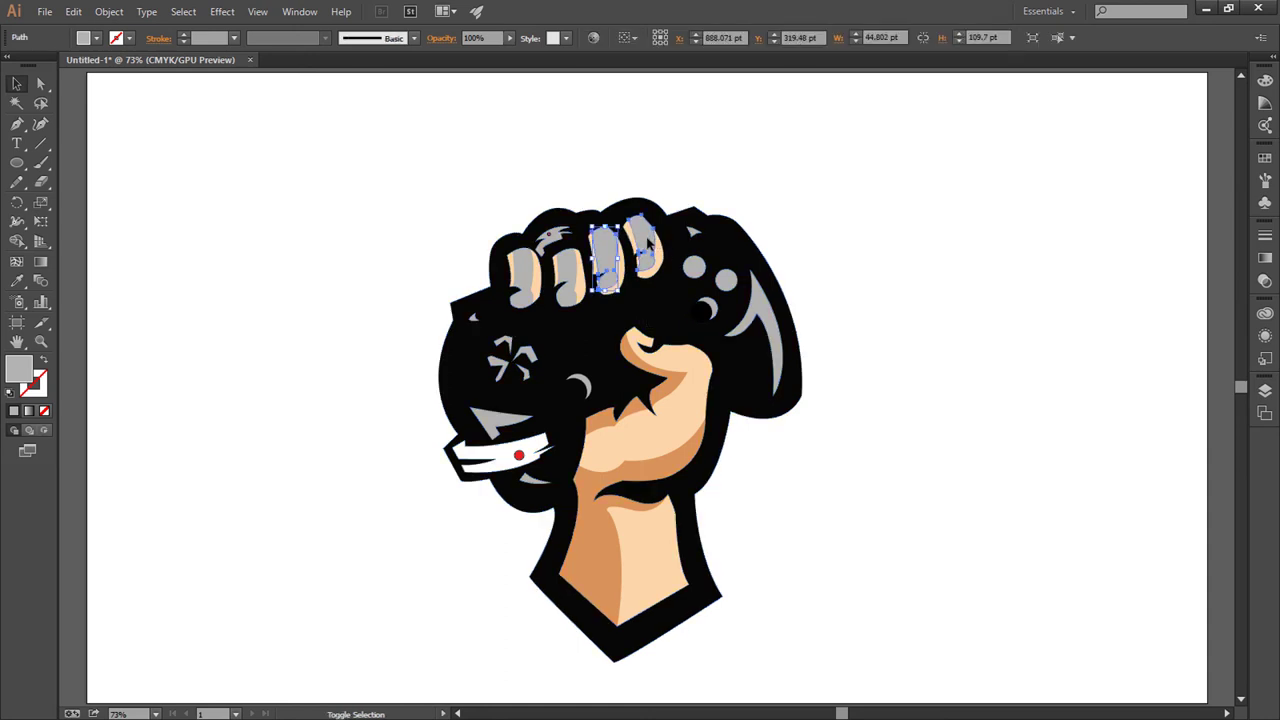
{"action": "left_click", "coordinate": [566, 272], "text": "shift"}
{"action": "left_click", "coordinate": [522, 272], "text": "shift"}
{"action": "key", "text": "i"}
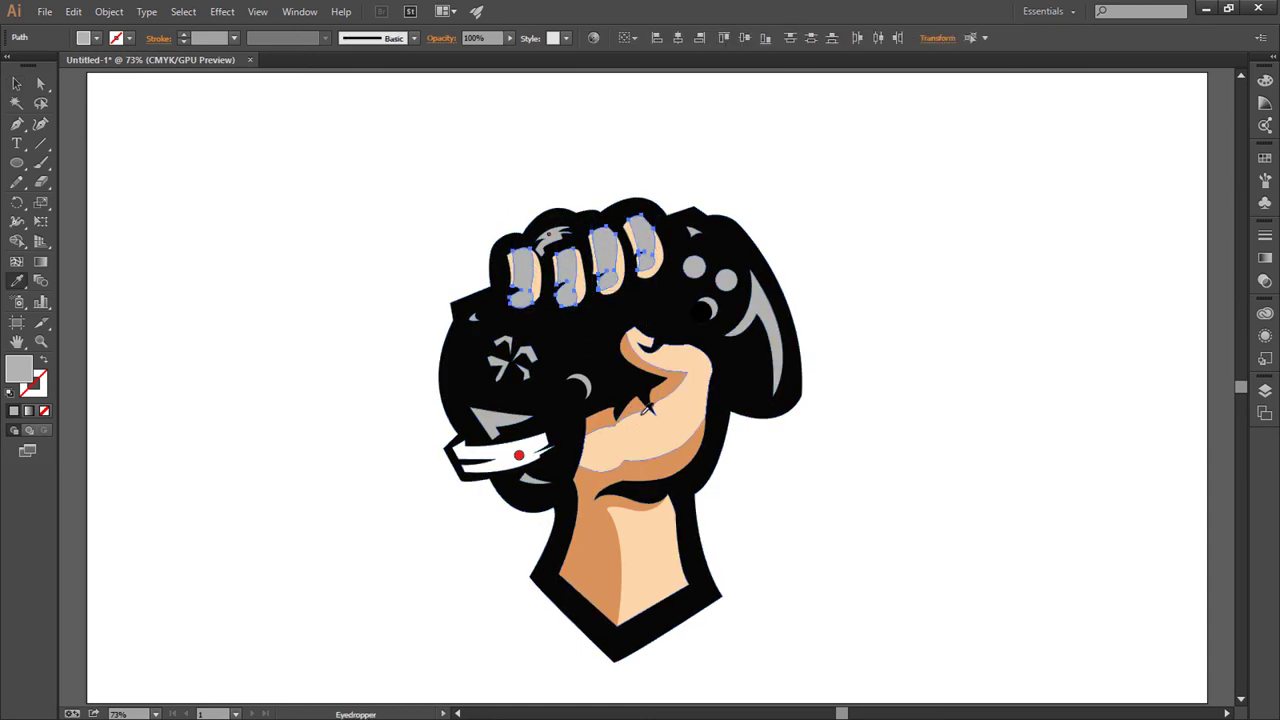
{"action": "left_click", "coordinate": [659, 391]}
{"action": "left_click", "coordinate": [17, 85]}
{"action": "left_click", "coordinate": [873, 288]}
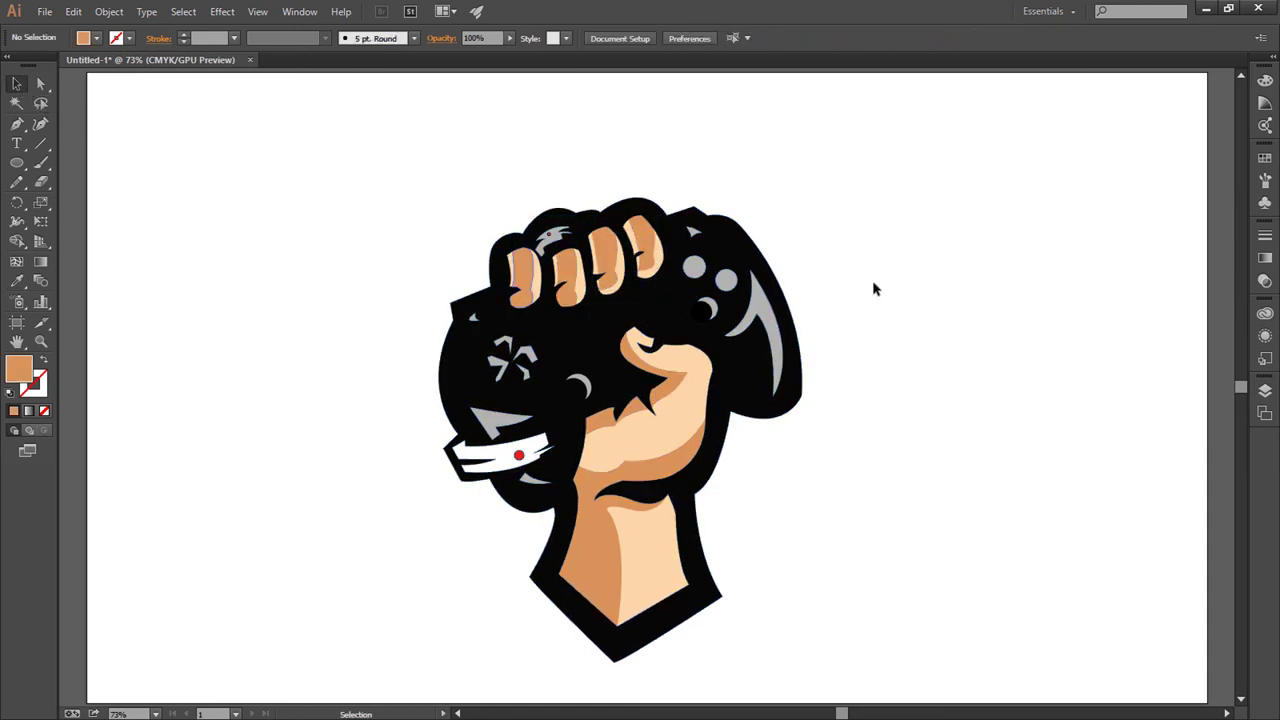
{"action": "key", "text": "ctrl+z"}
Step: Delete the grey overlays on the third and rightmost fingers
{"action": "key", "text": "ctrl+plus"}
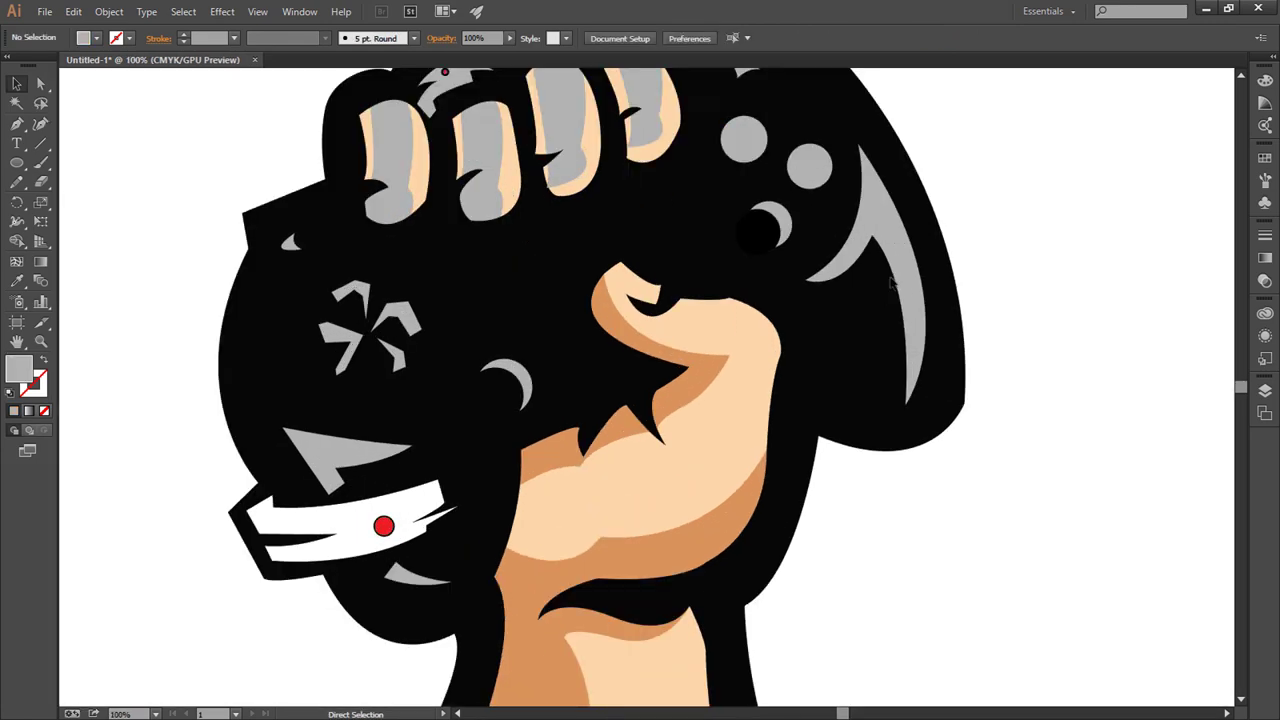
{"action": "key", "text": "ctrl+plus"}
{"action": "left_click_drag", "start_coordinate": [920, 266], "coordinate": [947, 424]}
{"action": "left_click", "coordinate": [686, 262]}
{"action": "key", "text": "Delete"}
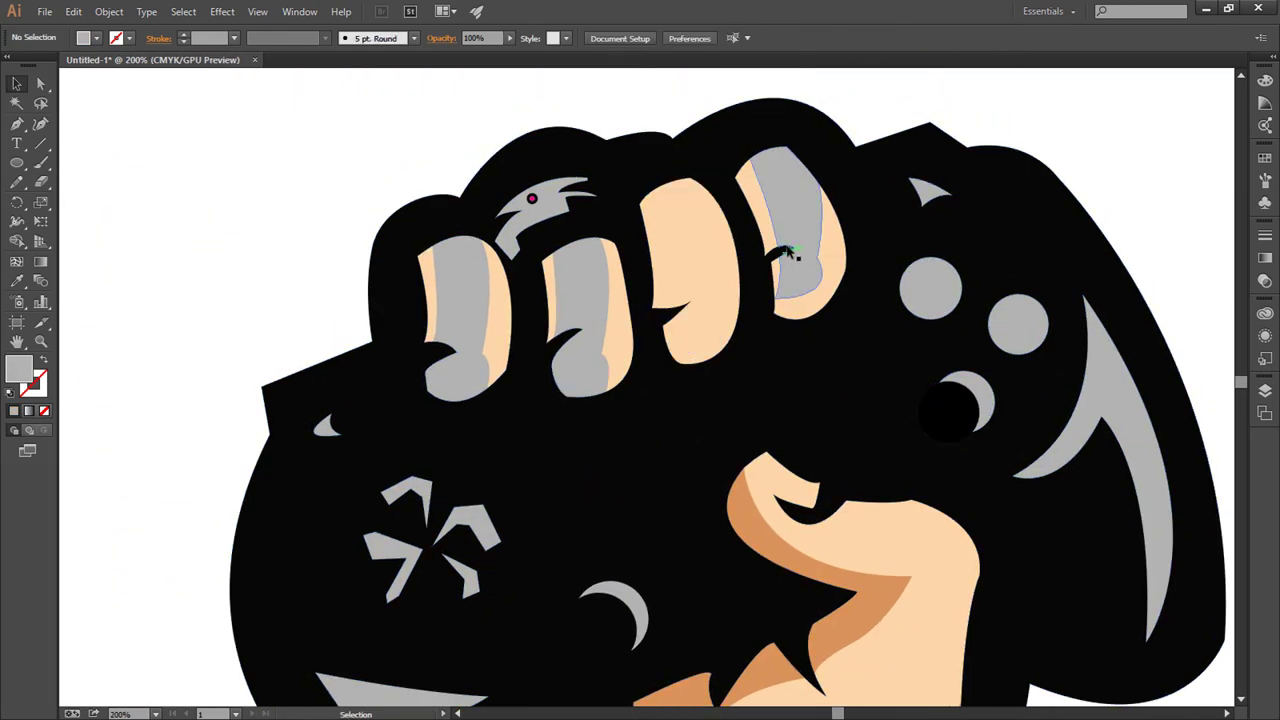
{"action": "left_click", "coordinate": [790, 215]}
{"action": "key", "text": "Delete"}
Step: Give the first finger's base shape the dark orange skin tone
{"action": "left_click", "coordinate": [574, 315]}
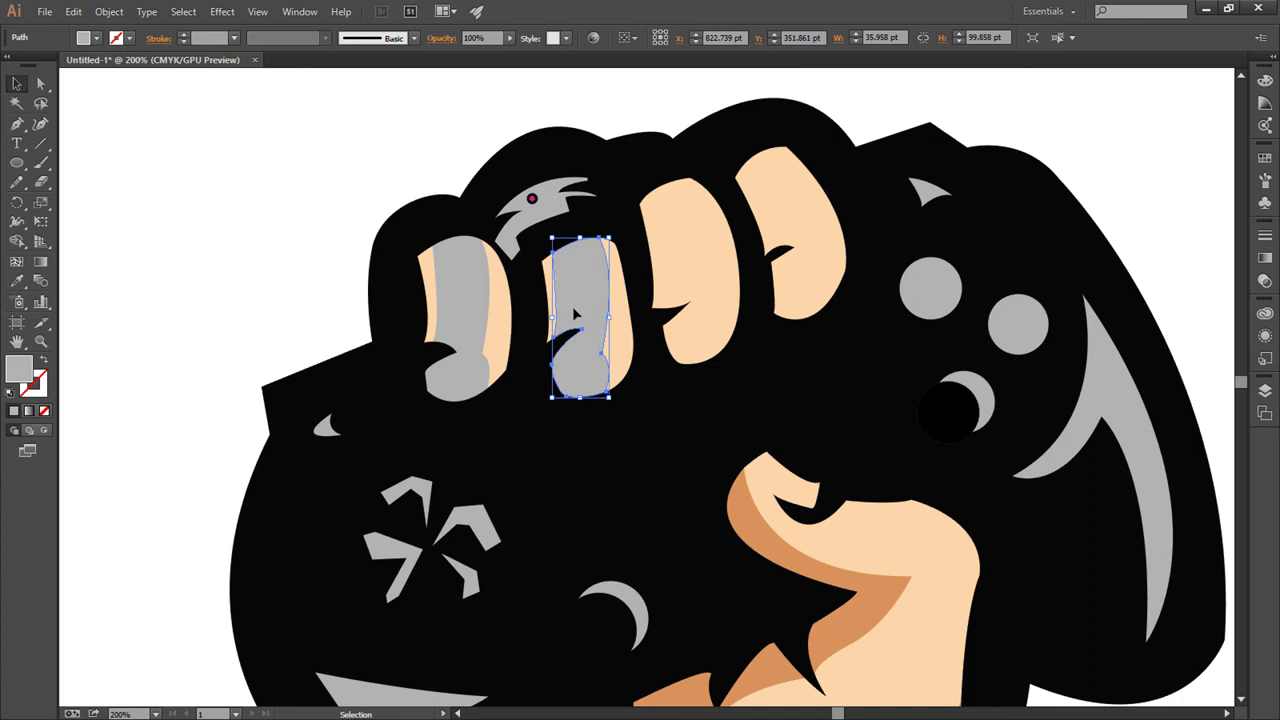
{"action": "left_click", "coordinate": [597, 277]}
{"action": "left_click", "coordinate": [597, 277]}
{"action": "left_click", "coordinate": [490, 318]}
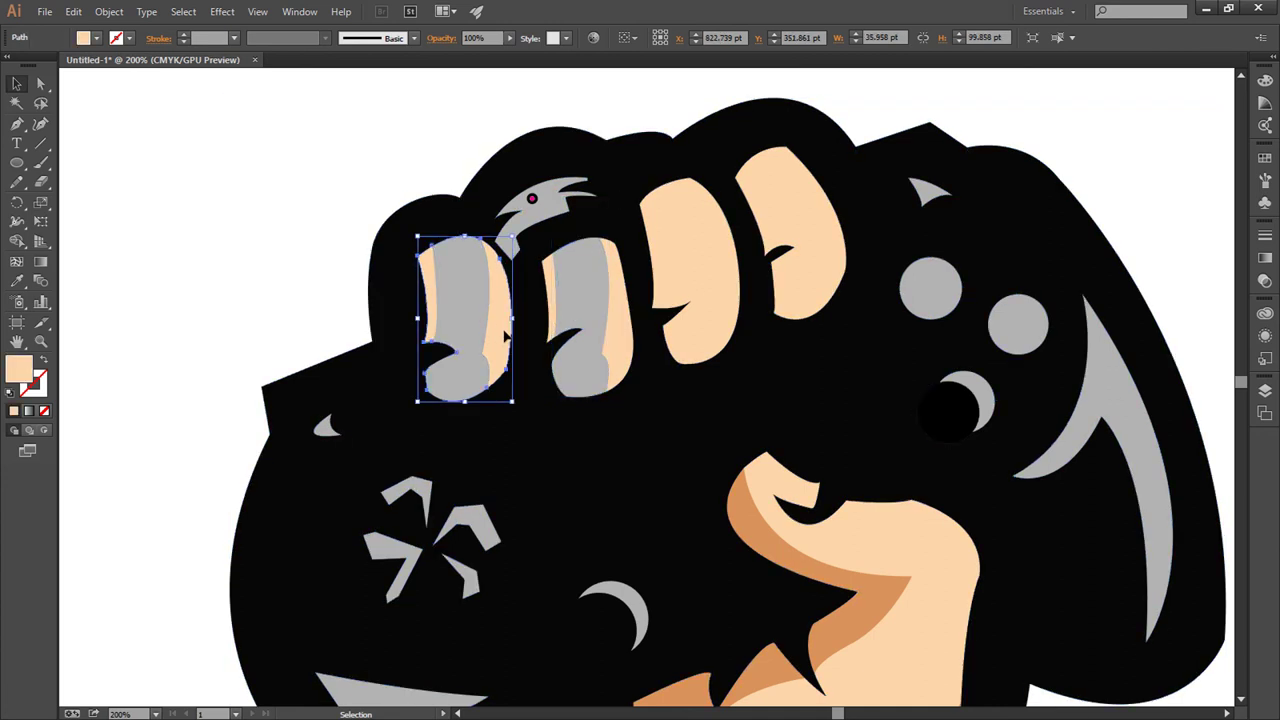
{"action": "key", "text": "i"}
{"action": "left_click", "coordinate": [752, 528]}
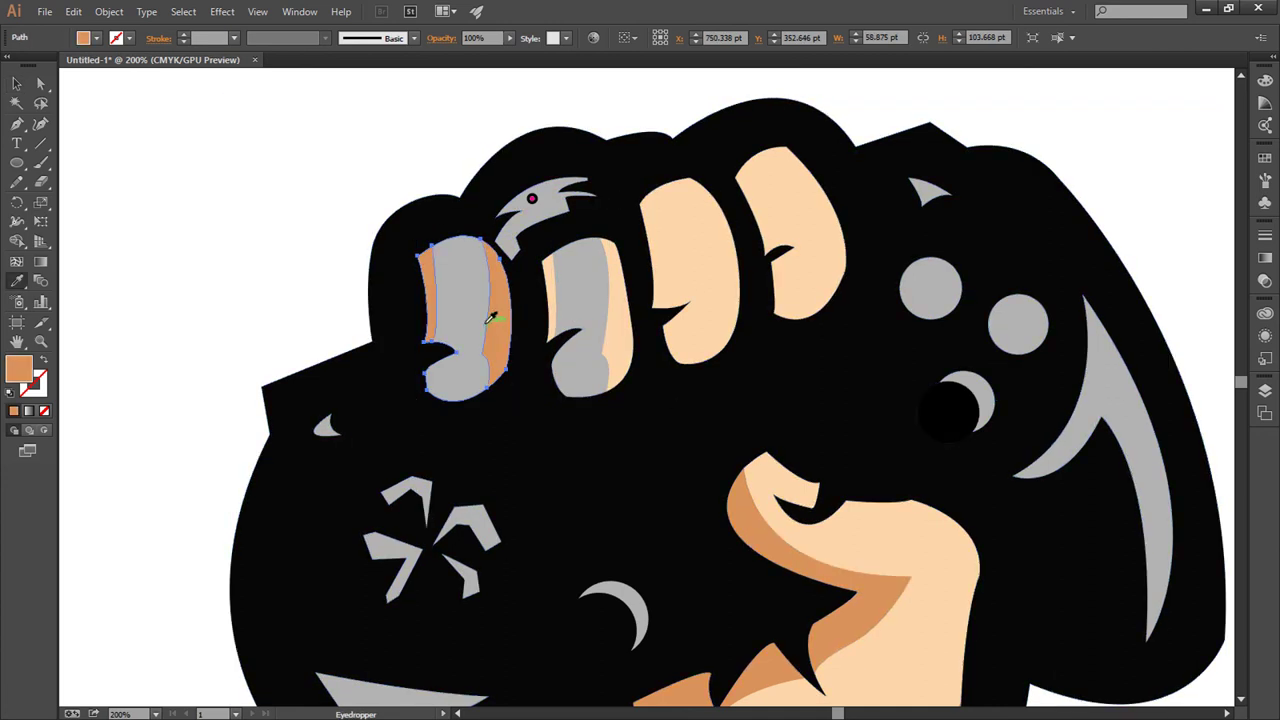
Step: Recolour the first and second finger overlays with the peach skin tone, then deselect
{"action": "left_click", "coordinate": [458, 290], "text": "ctrl"}
{"action": "left_click", "coordinate": [822, 480]}
{"action": "left_click", "coordinate": [578, 290], "text": "ctrl"}
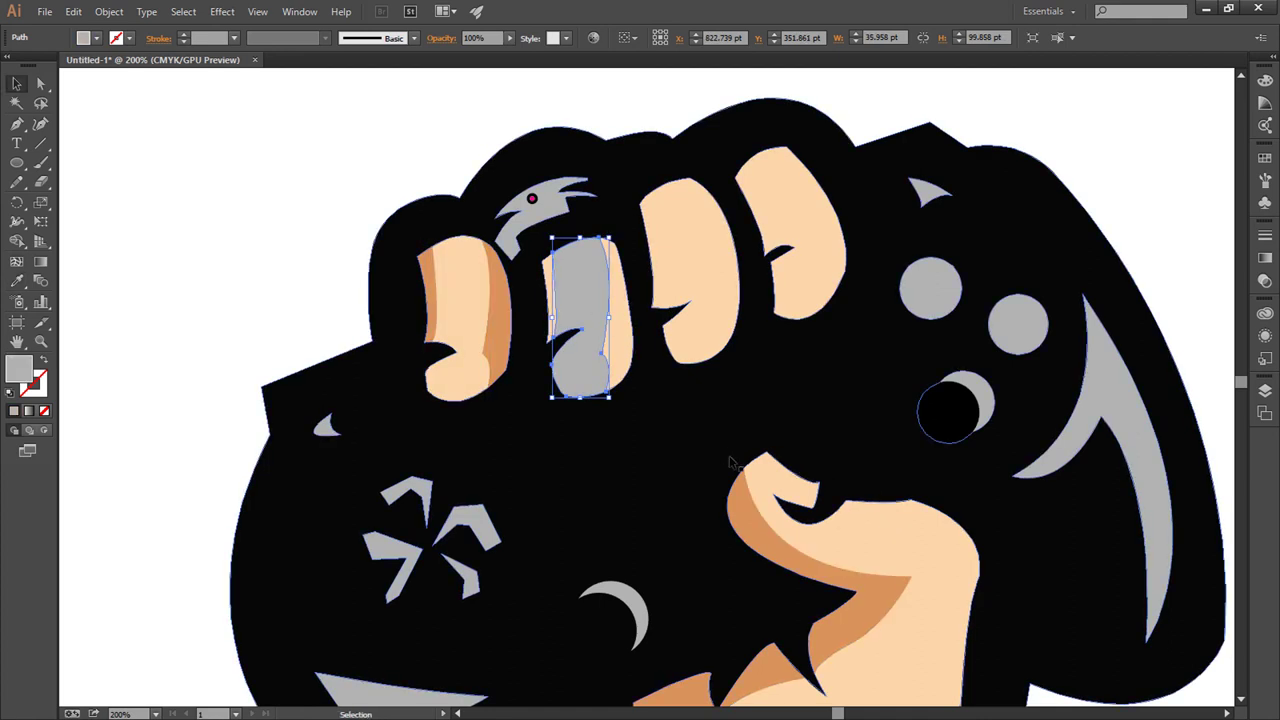
{"action": "left_click", "coordinate": [773, 470]}
{"action": "key", "text": "v"}
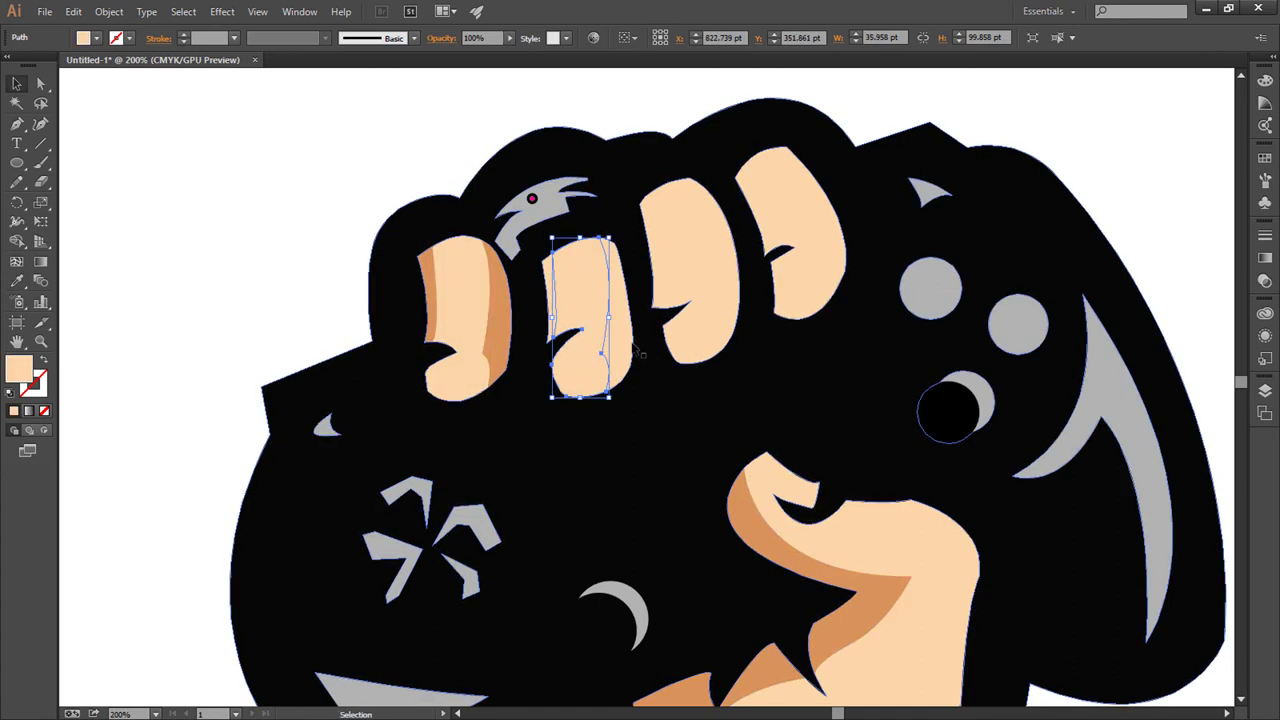
{"action": "left_click", "coordinate": [341, 167]}
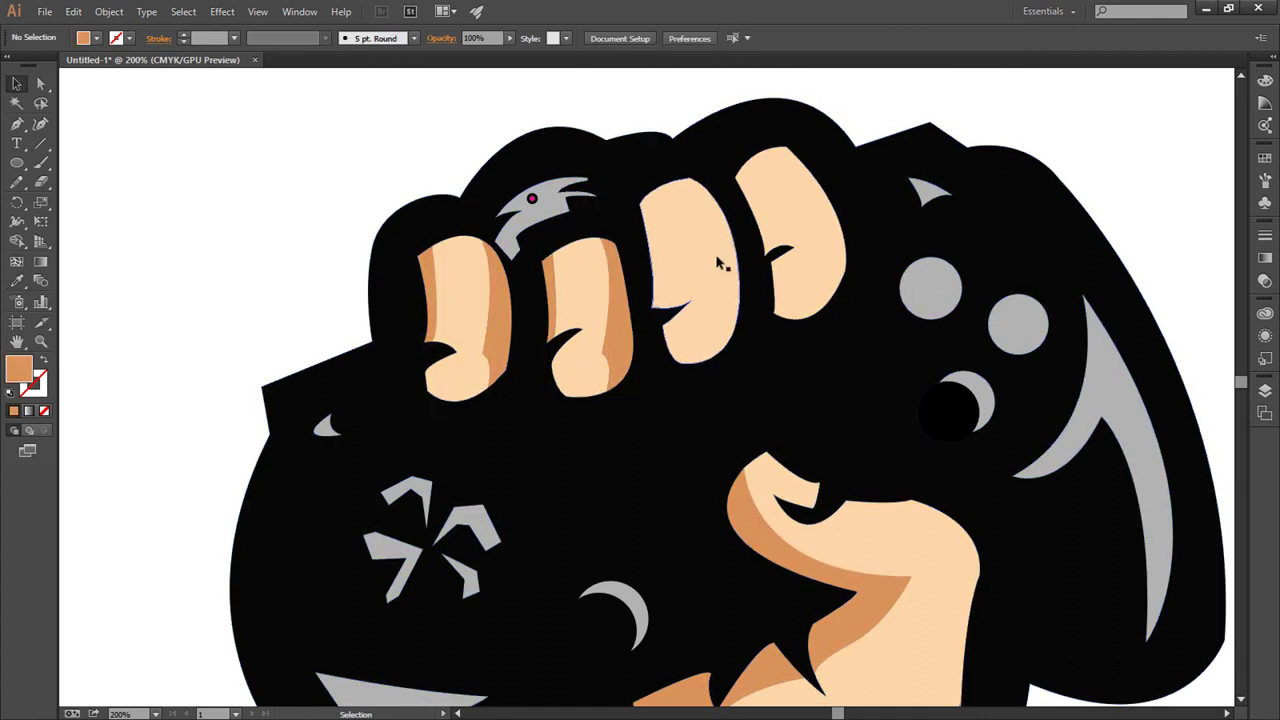
Step: Draw a closed Pen shading shape with a curved edge over the third finger
{"action": "scroll", "coordinate": [718, 262], "scroll_direction": "up", "scroll_amount": 2}
{"action": "scroll", "coordinate": [710, 560], "scroll_direction": "up", "scroll_amount": 1}
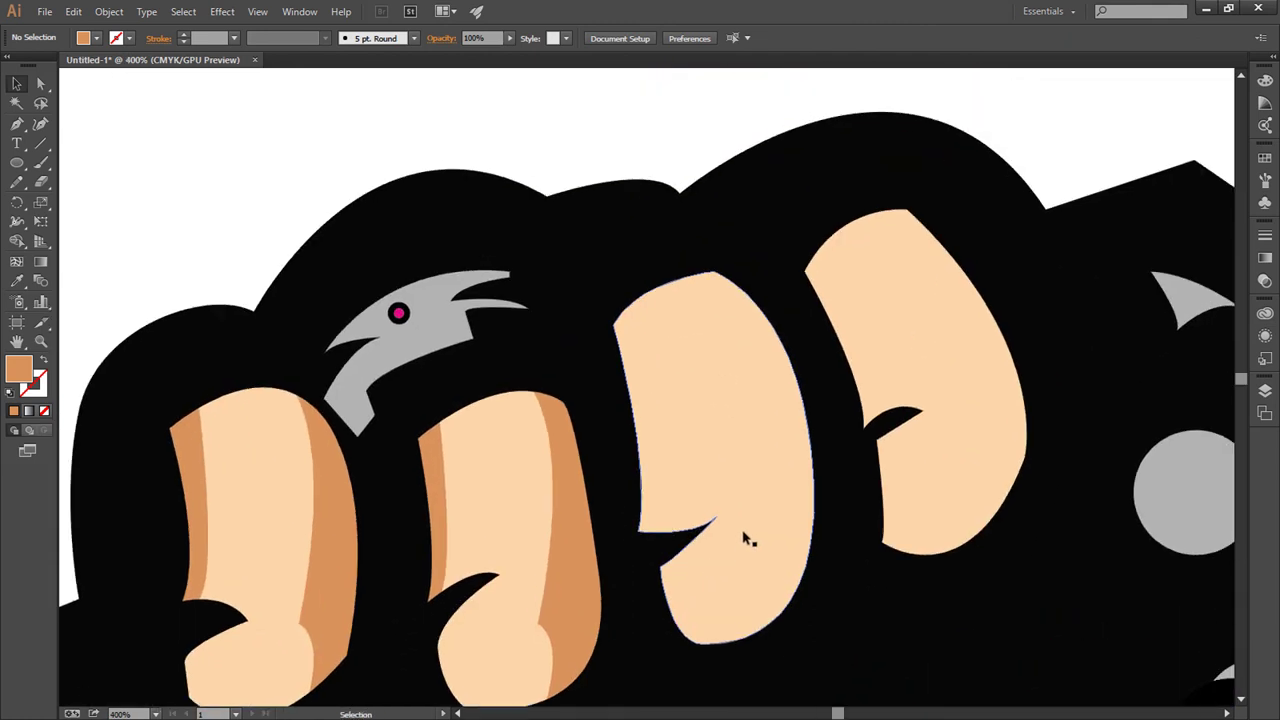
{"action": "key", "text": "p"}
{"action": "left_click", "coordinate": [632, 302]}
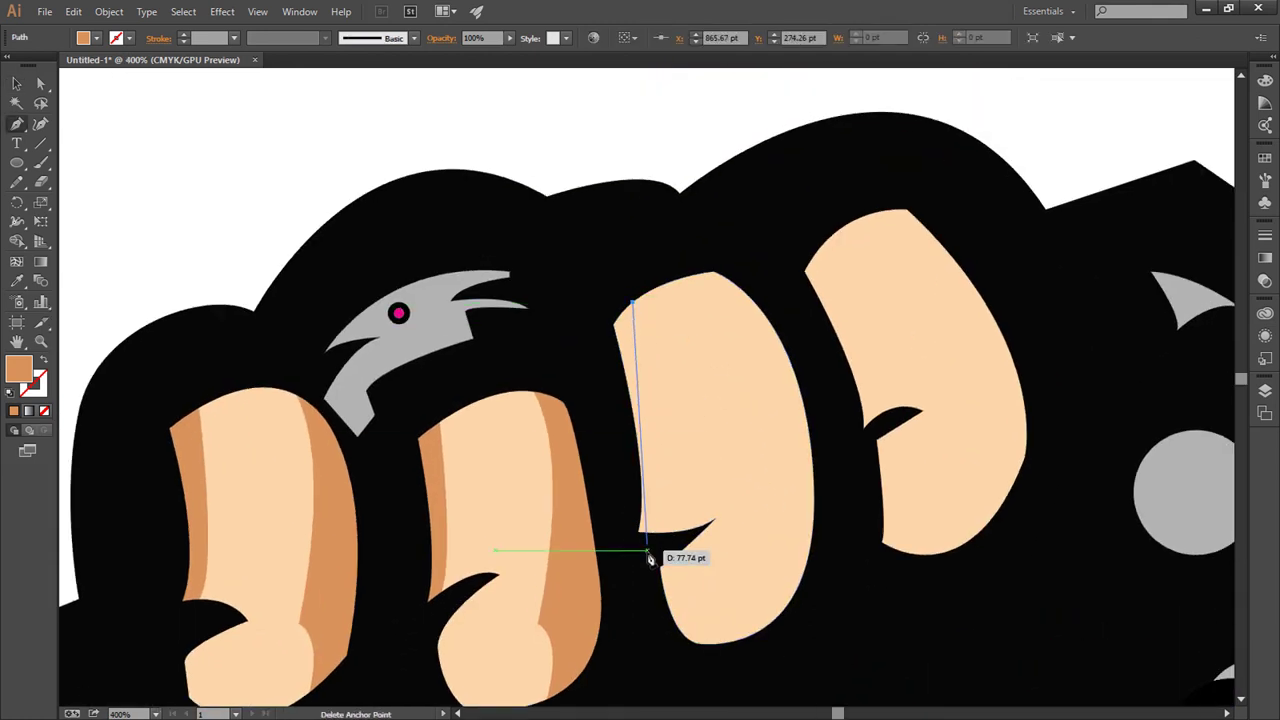
{"action": "left_click", "coordinate": [660, 640]}
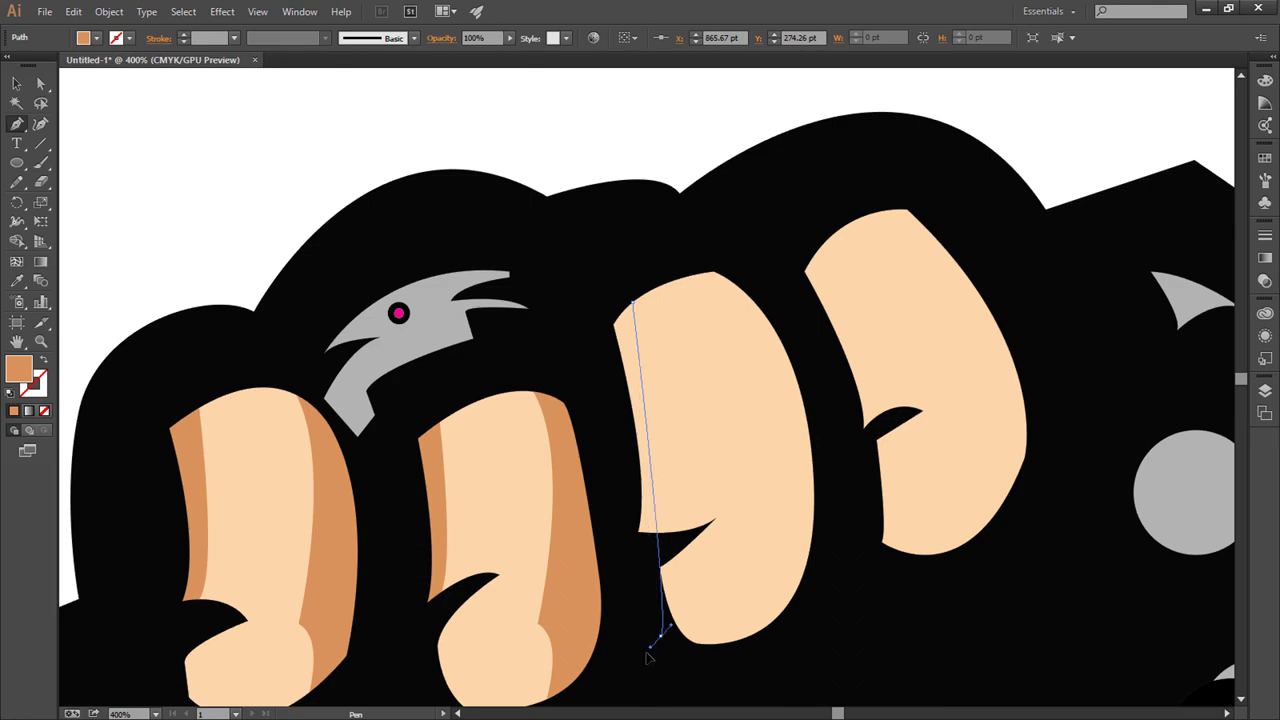
{"action": "scroll", "coordinate": [660, 560], "scroll_direction": "down", "scroll_amount": 5}
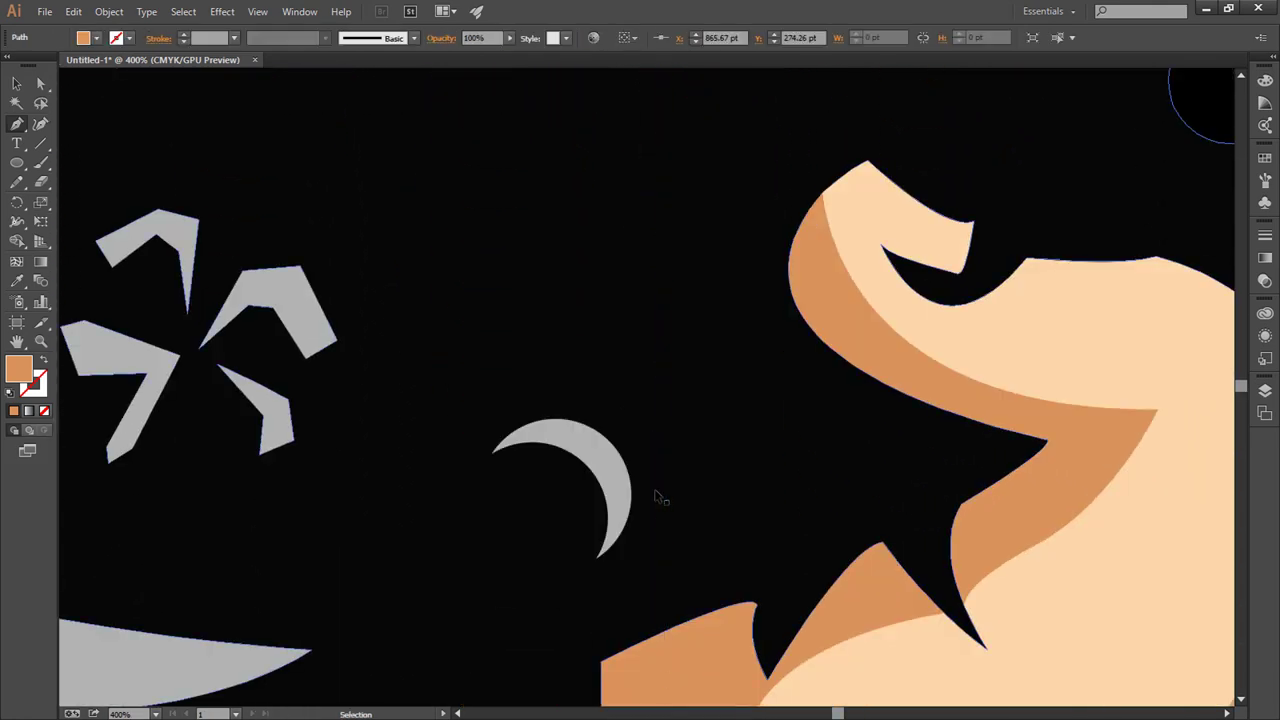
{"action": "key", "text": "ctrl+minus"}
{"action": "key", "text": "ctrl+minus"}
{"action": "key", "text": "ctrl+minus"}
{"action": "scroll", "coordinate": [663, 491], "scroll_direction": "up", "scroll_amount": 3}
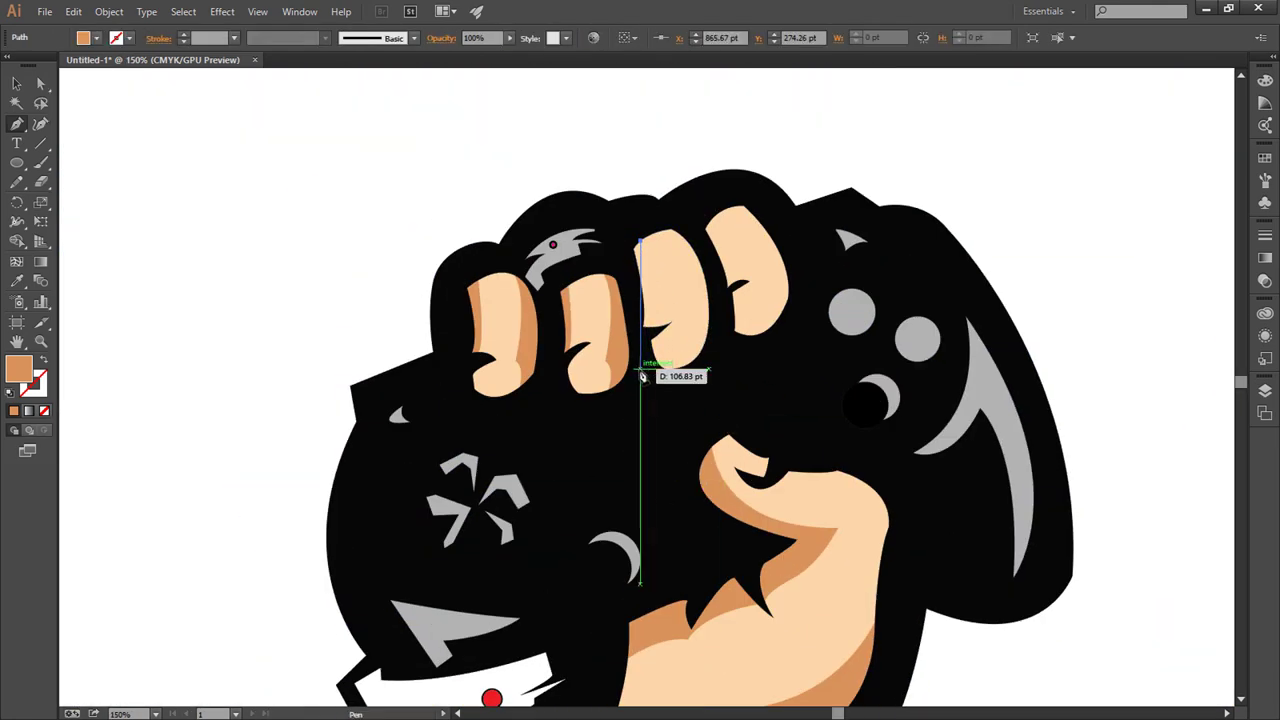
{"action": "left_click_drag", "start_coordinate": [650, 368], "coordinate": [627, 408]}
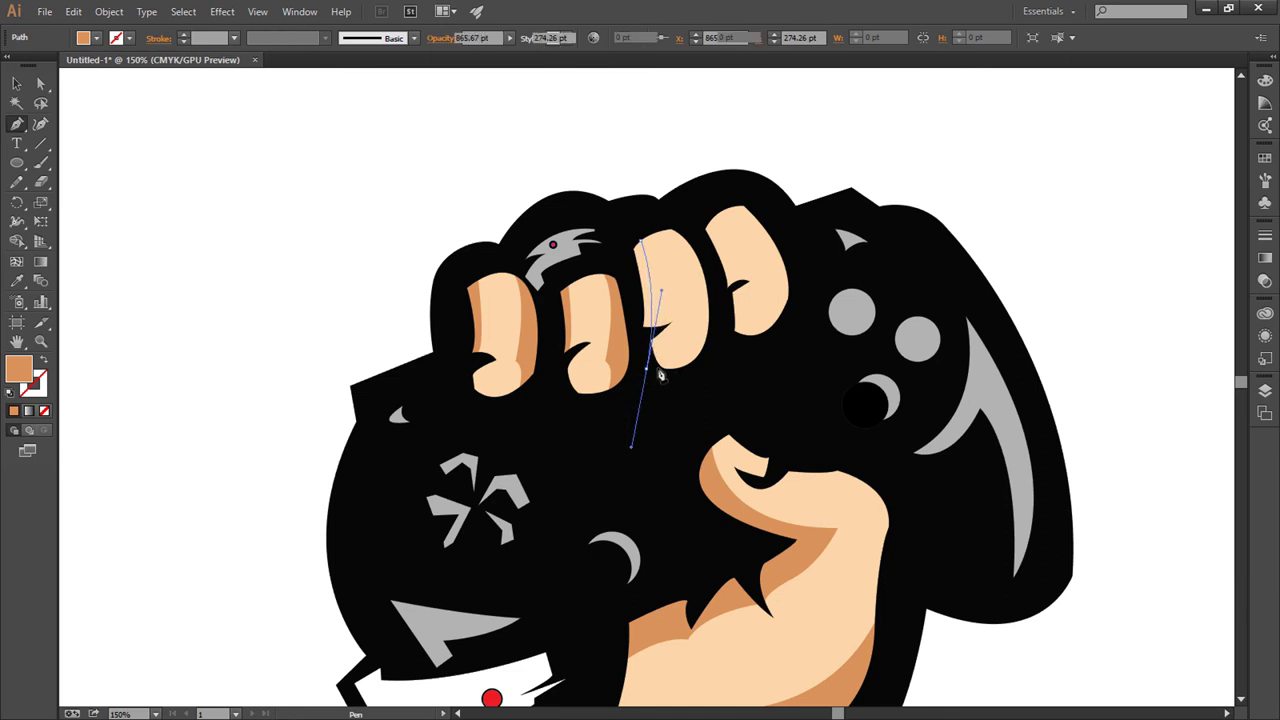
{"action": "left_click", "coordinate": [647, 367]}
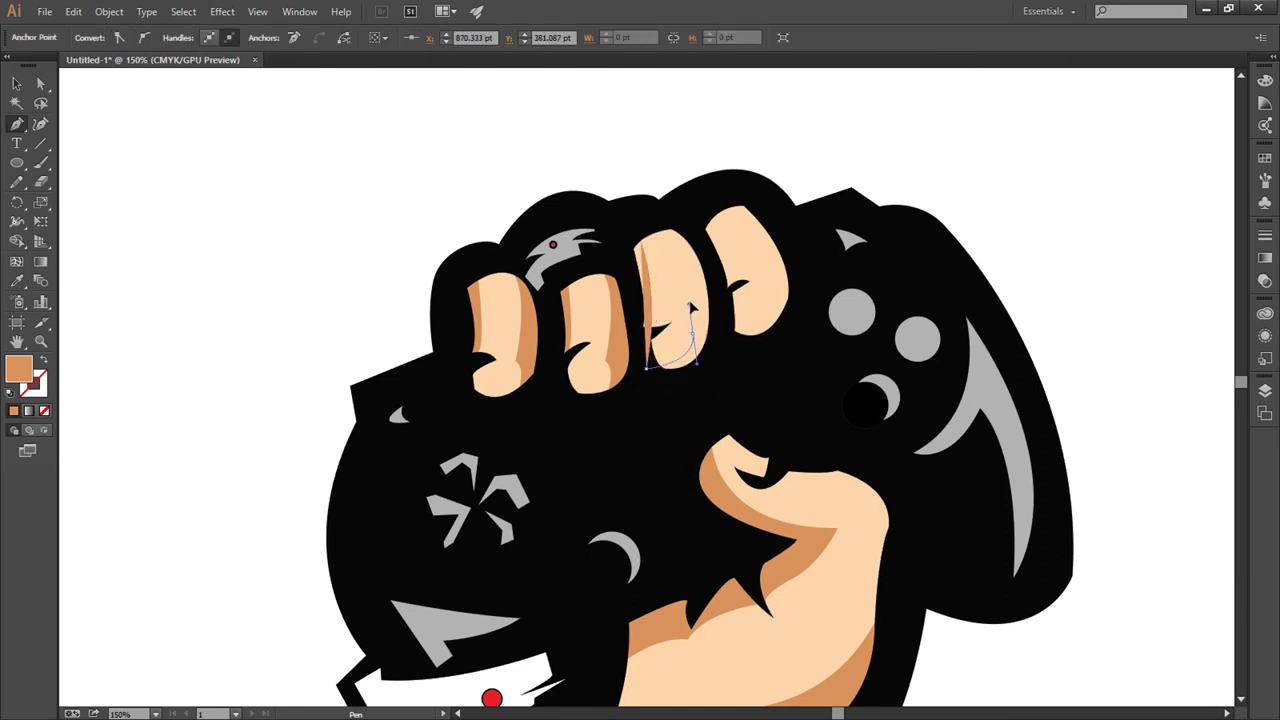
{"action": "left_click", "coordinate": [693, 330]}
{"action": "mouse_move", "coordinate": [673, 224]}
{"action": "left_mouse_down"}
{"action": "mouse_move", "coordinate": [684, 227]}
{"action": "mouse_move", "coordinate": [640, 246]}
{"action": "left_mouse_up"}
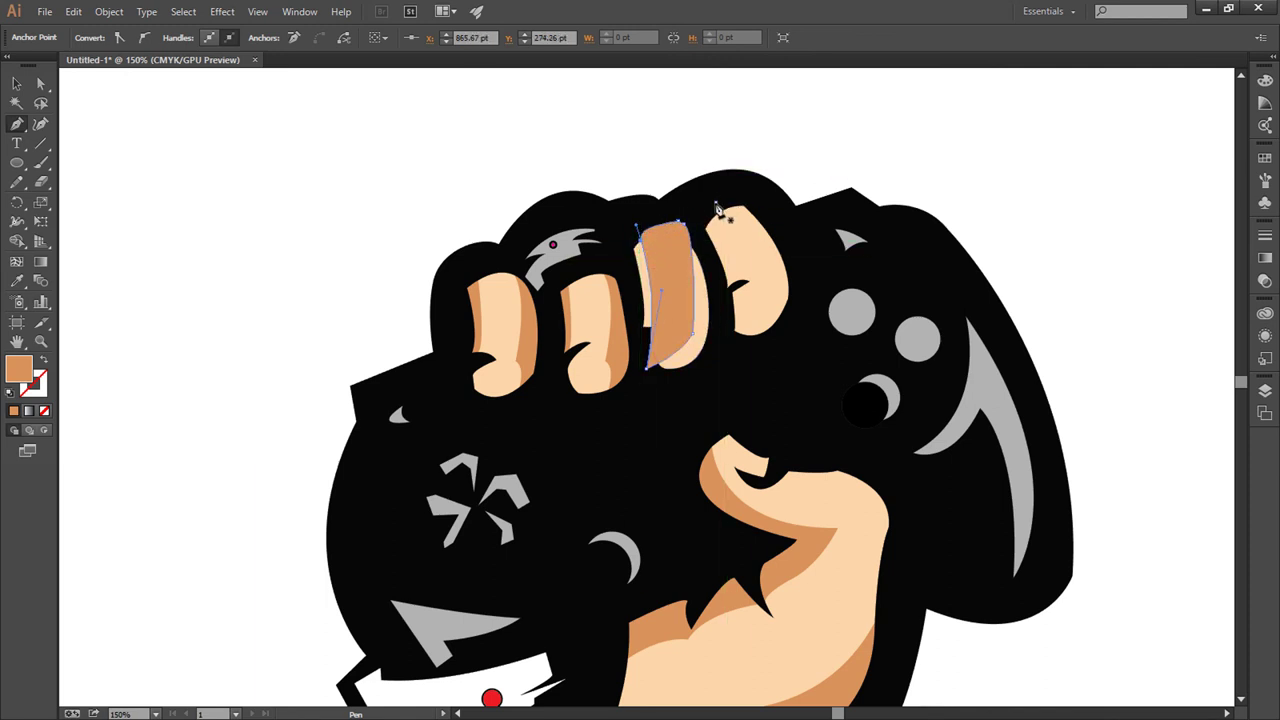
Step: Draw a curved closed shading shape down the rightmost finger, then deselect it
{"action": "left_click", "coordinate": [706, 208]}
{"action": "left_click_drag", "start_coordinate": [730, 331], "coordinate": [770, 260]}
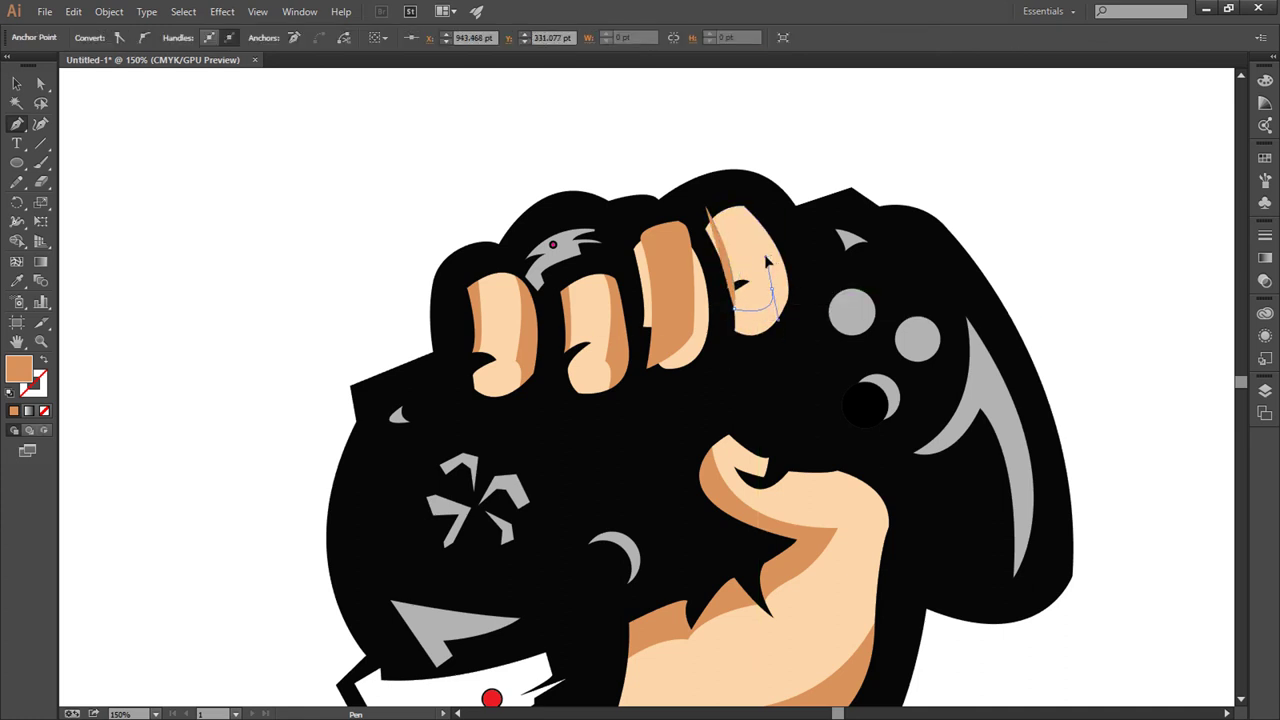
{"action": "left_click_drag", "start_coordinate": [758, 278], "coordinate": [736, 284]}
{"action": "left_click_drag", "start_coordinate": [764, 271], "coordinate": [753, 274]}
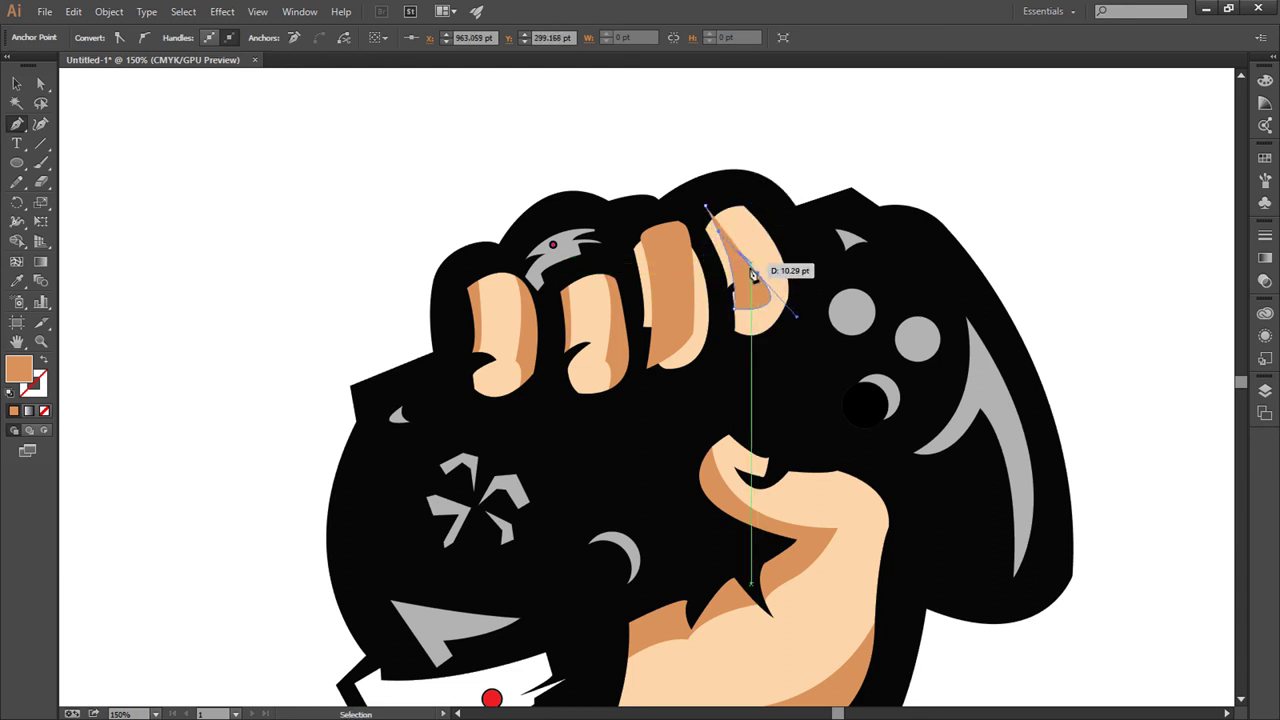
{"action": "mouse_move", "coordinate": [749, 200]}
{"action": "left_mouse_down"}
{"action": "mouse_move", "coordinate": [724, 166]}
{"action": "mouse_move", "coordinate": [708, 208]}
{"action": "left_mouse_up"}
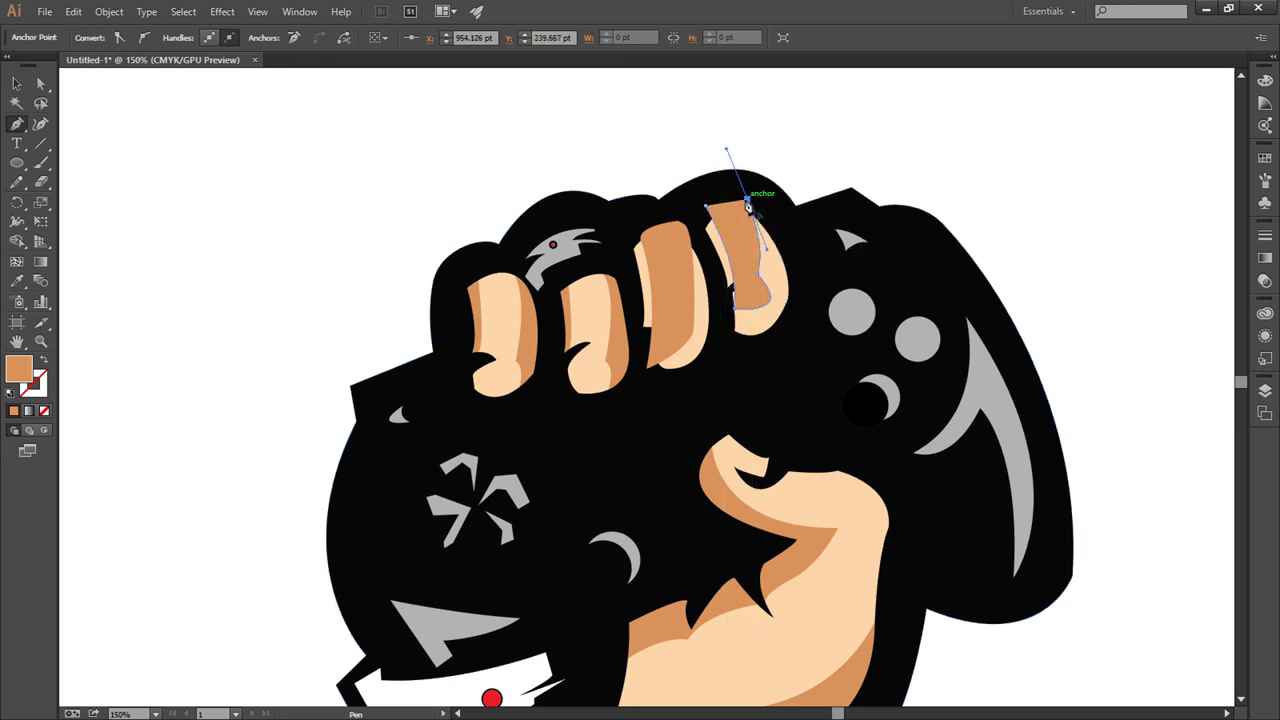
{"action": "left_click", "coordinate": [708, 208]}
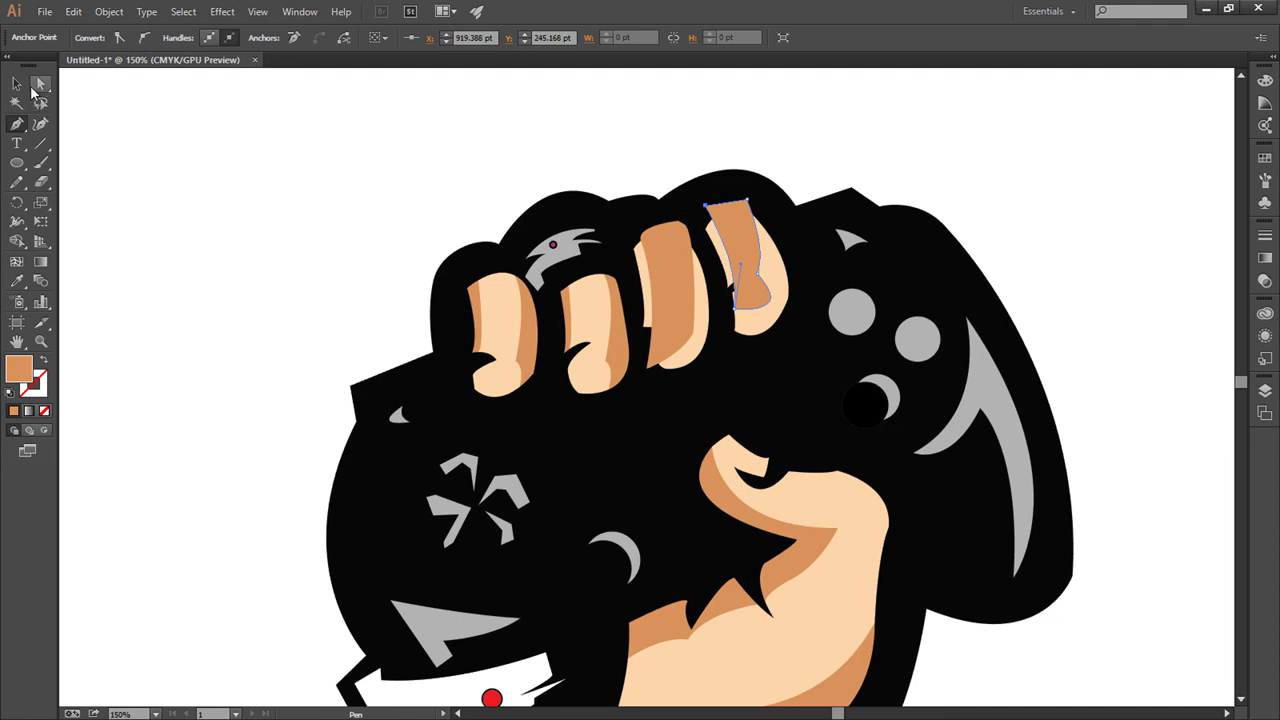
{"action": "left_click", "coordinate": [16, 84]}
{"action": "left_click", "coordinate": [657, 271]}
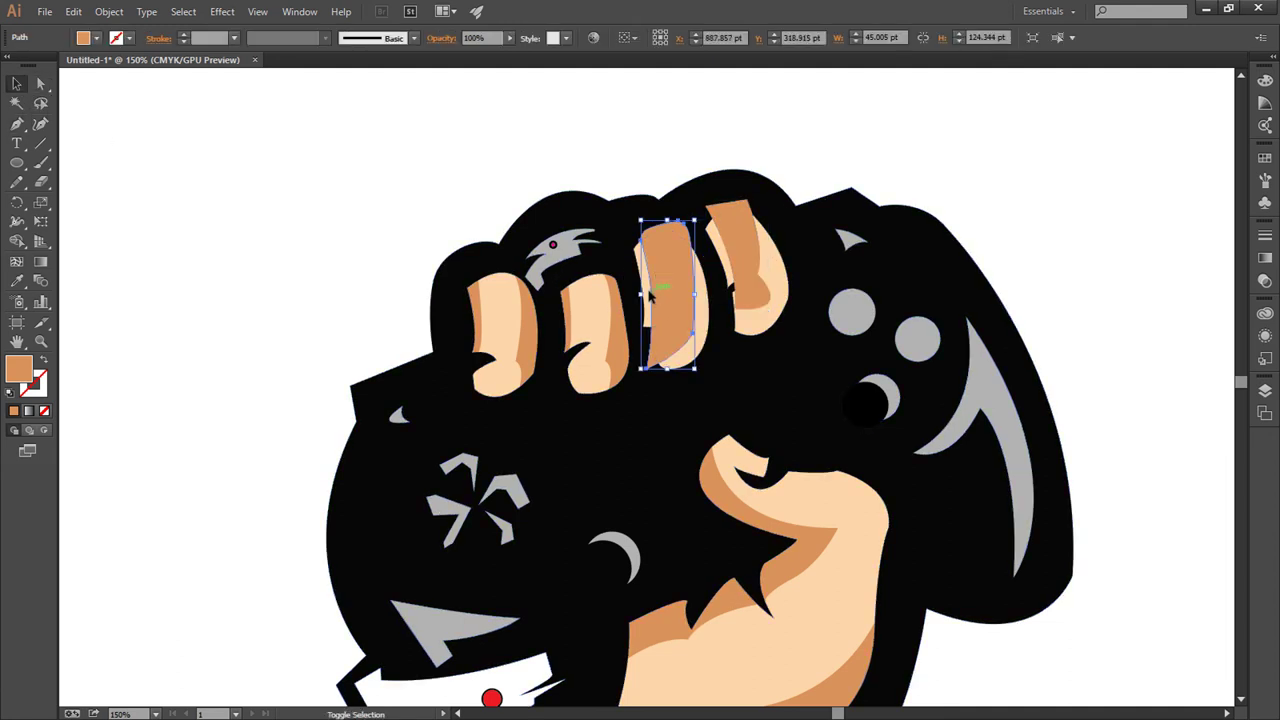
Step: With Shape Builder, delete the shading spilling above the right fingertip
{"action": "left_click", "coordinate": [703, 318]}
{"action": "left_click", "coordinate": [748, 262], "text": "shift"}
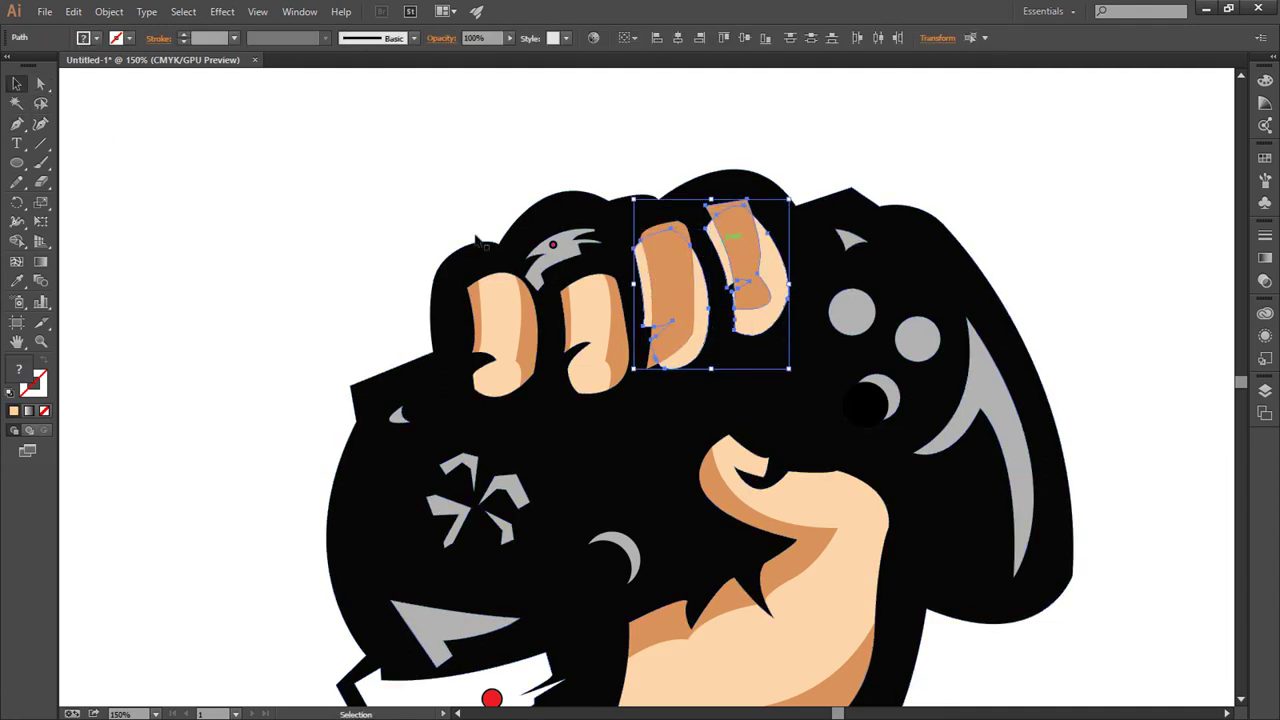
{"action": "left_click", "coordinate": [16, 241]}
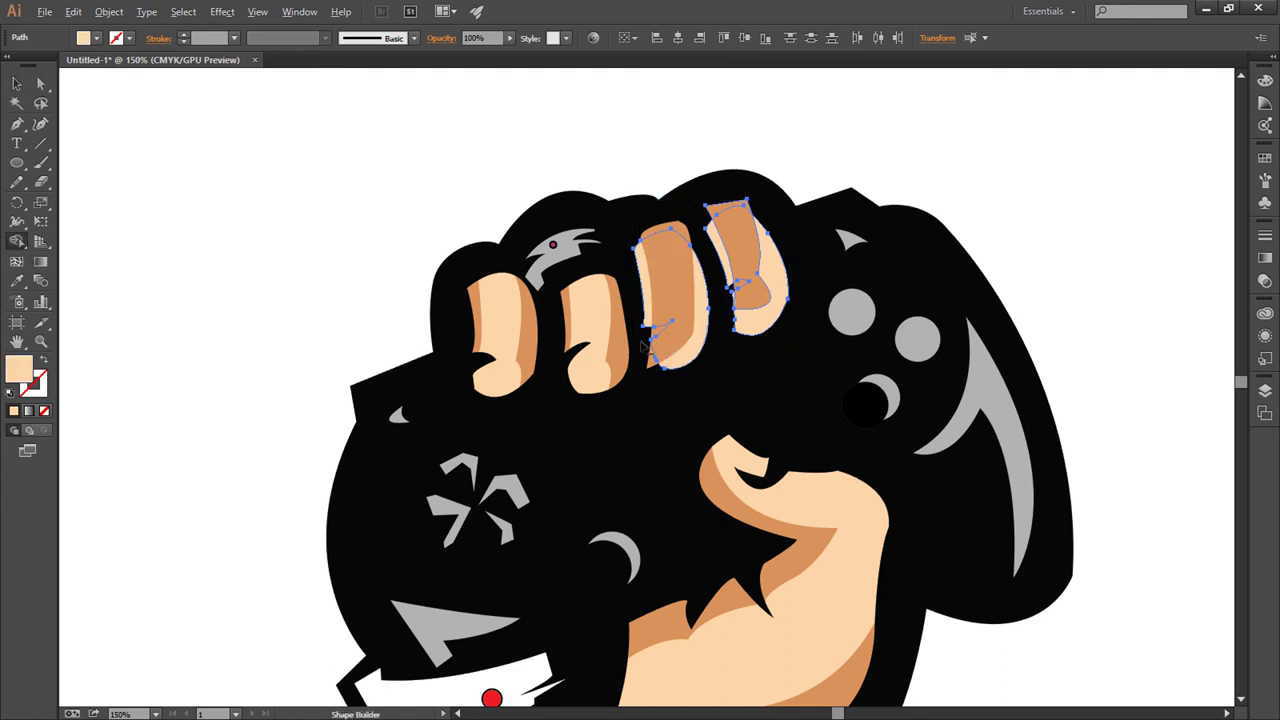
{"action": "scroll", "coordinate": [661, 369], "scroll_direction": "up", "scroll_amount": 2}
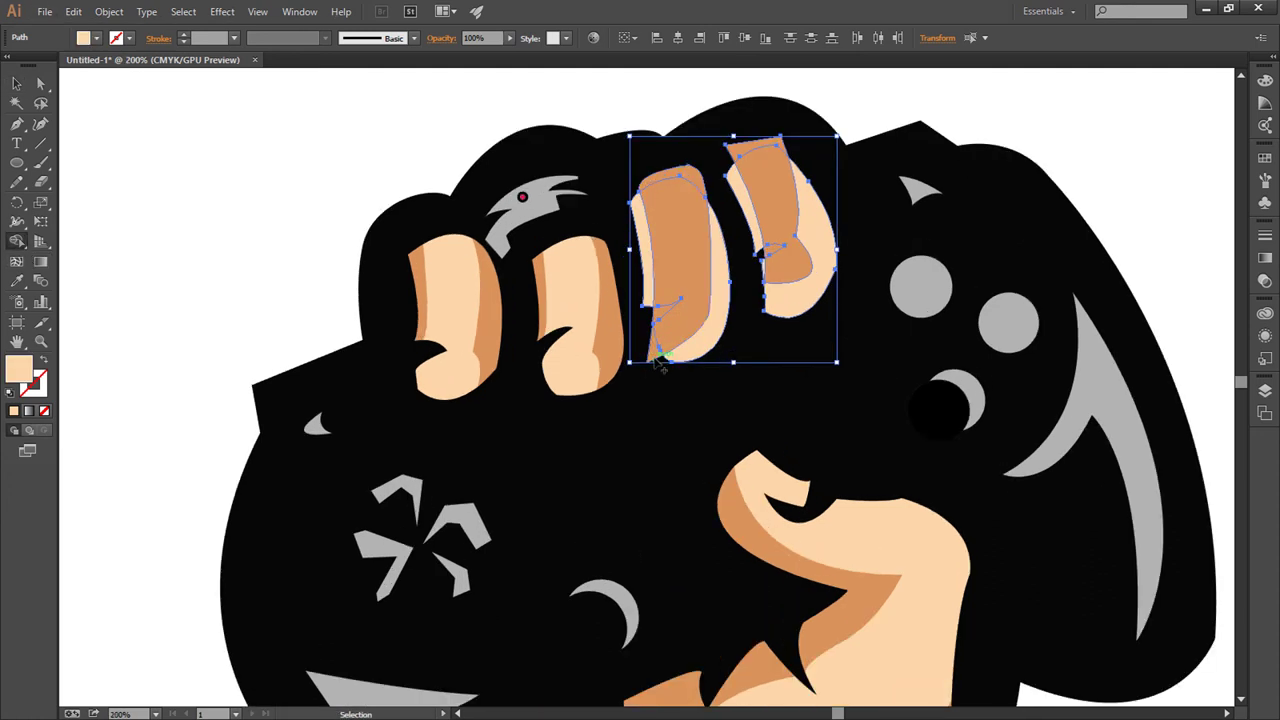
{"action": "scroll", "coordinate": [661, 369], "scroll_direction": "up", "scroll_amount": 3}
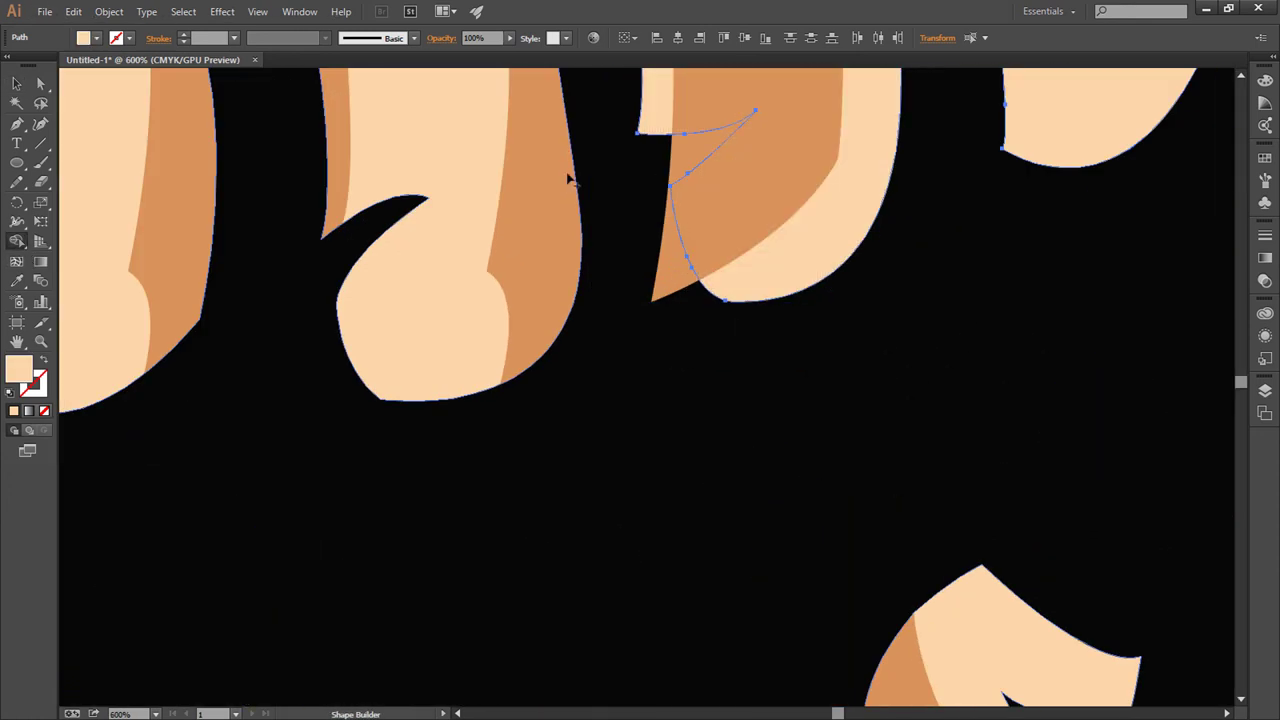
{"action": "key", "text": "v"}
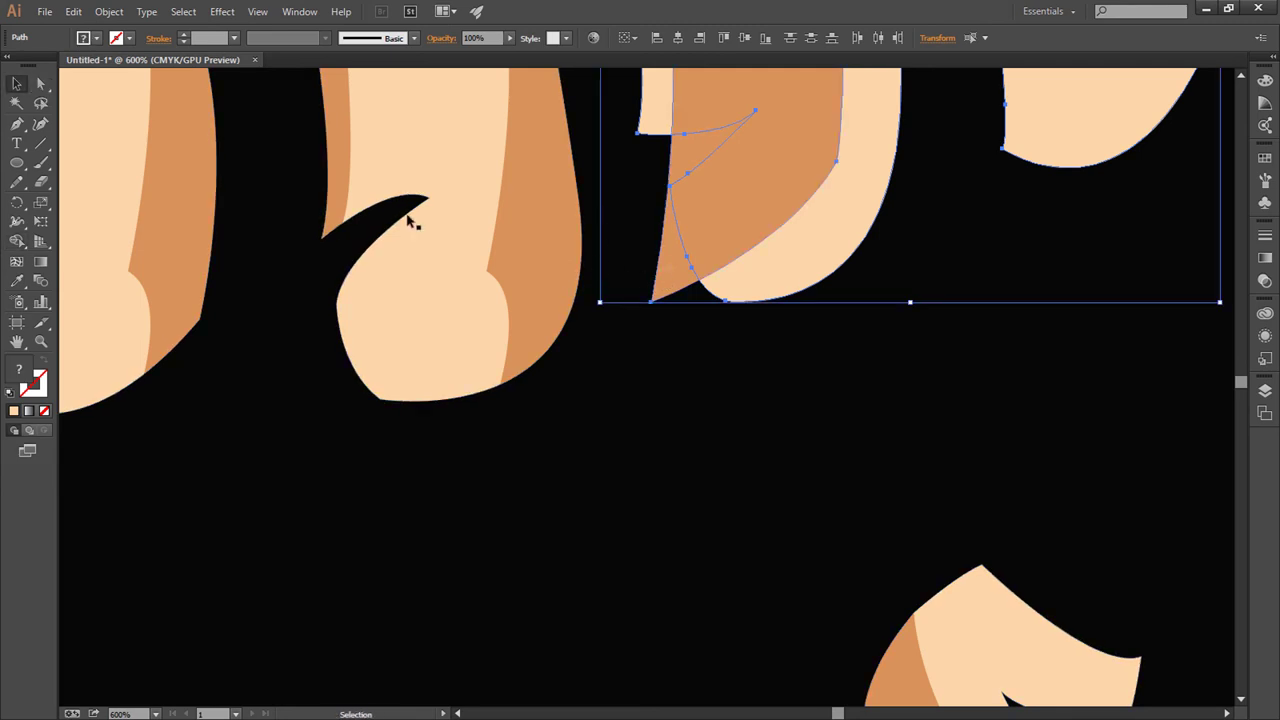
{"action": "left_click", "coordinate": [28, 240]}
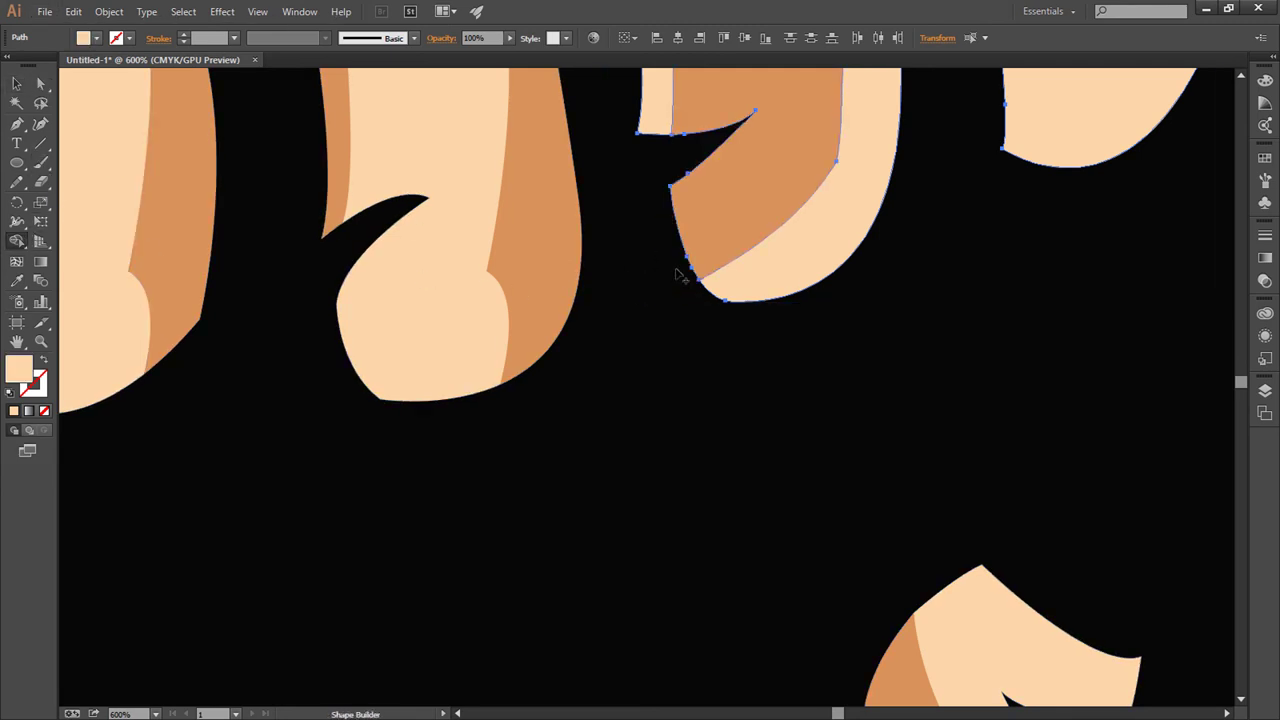
{"action": "scroll", "coordinate": [677, 275], "scroll_direction": "up", "scroll_amount": 3}
{"action": "scroll", "coordinate": [675, 267], "scroll_direction": "up", "scroll_amount": 3}
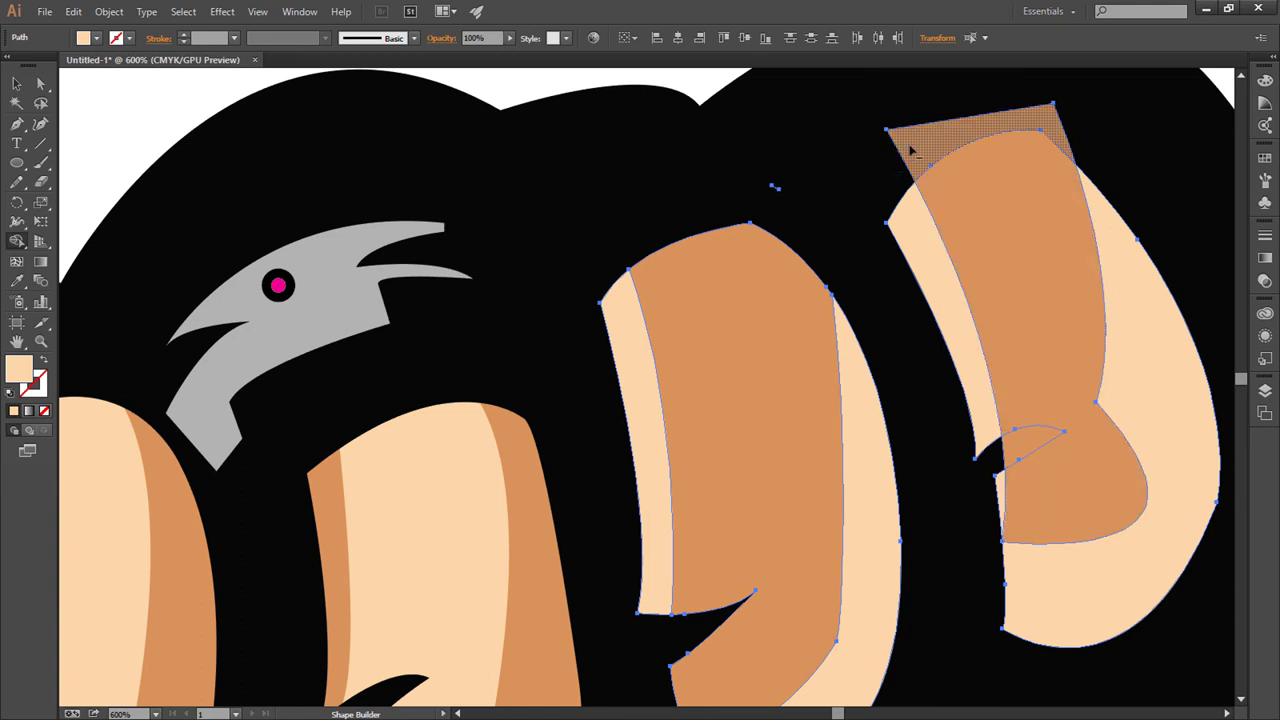
{"action": "left_click", "coordinate": [1033, 455], "text": "alt"}
Step: Tuck the shading's lower-left anchor into the finger notch, then zoom out to the whole illustration
{"action": "left_click", "coordinate": [16, 83]}
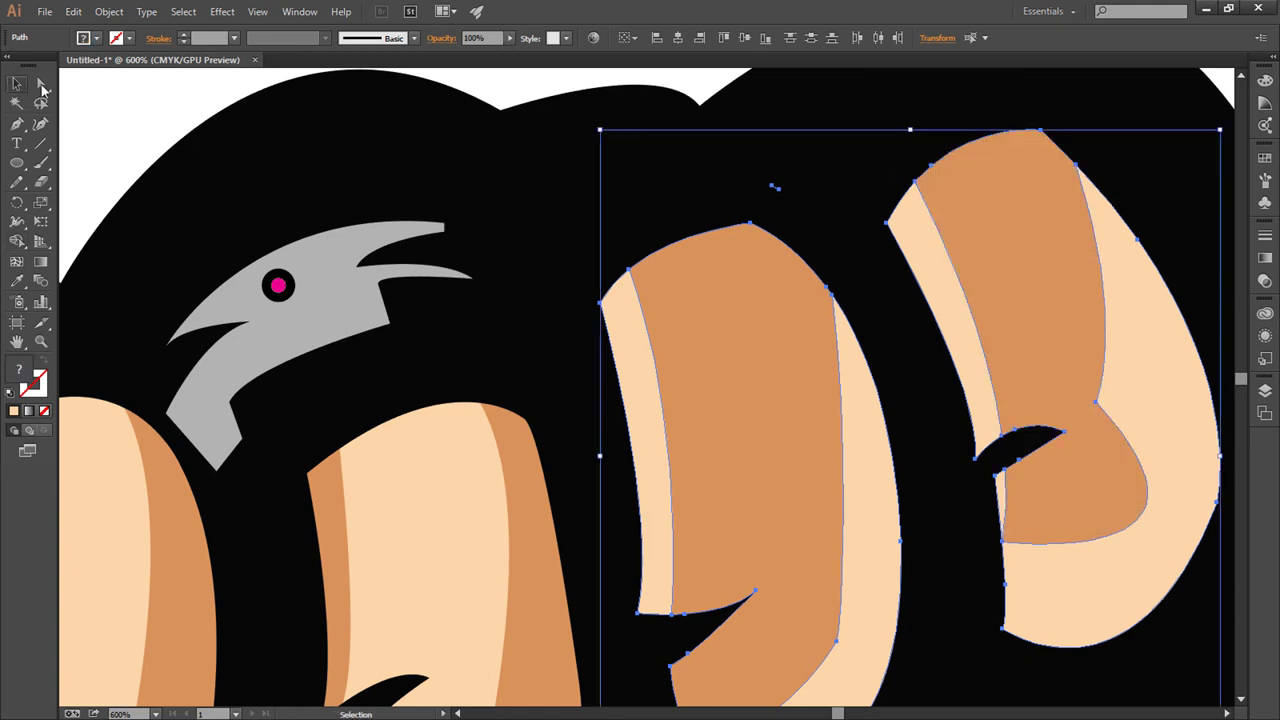
{"action": "left_click", "coordinate": [41, 83]}
{"action": "left_click", "coordinate": [986, 457]}
{"action": "left_click", "coordinate": [1008, 475]}
{"action": "left_click_drag", "start_coordinate": [1008, 475], "coordinate": [1000, 482]}
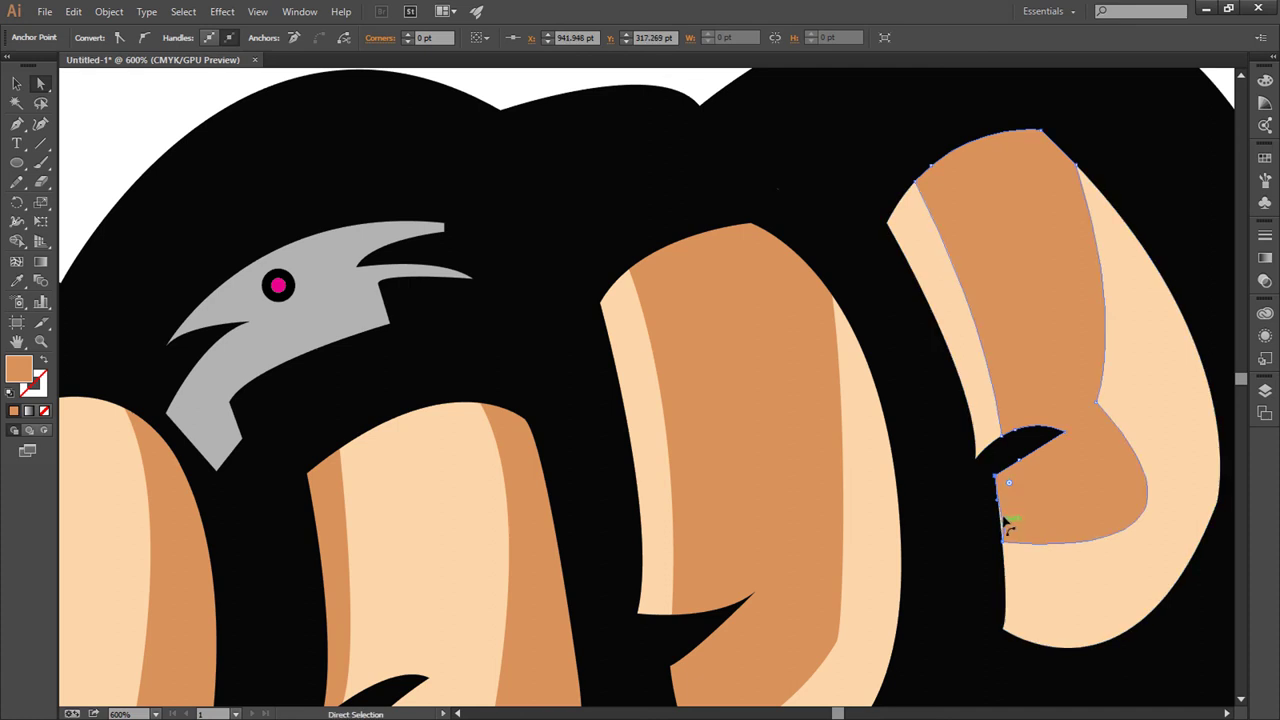
{"action": "key", "text": "ctrl+0"}
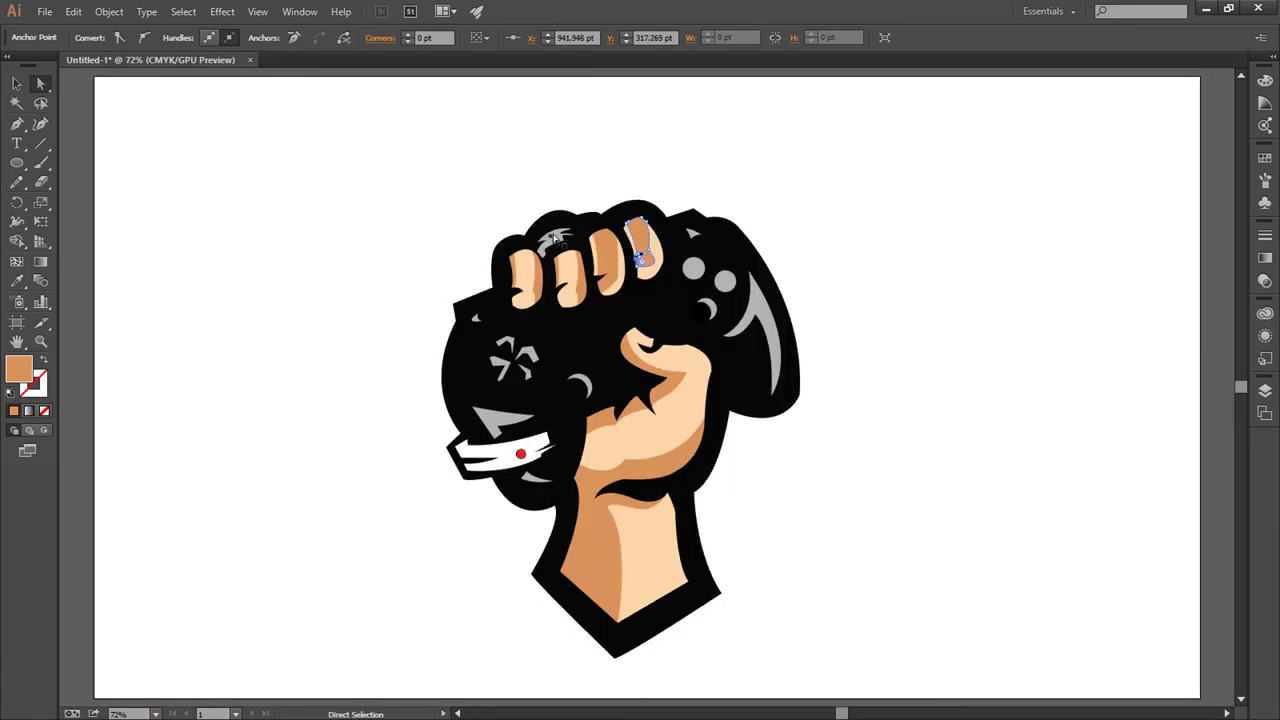
Step: Apply the light peach skin colour to the third and fourth finger shapes
{"action": "left_click", "coordinate": [20, 84]}
{"action": "left_click", "coordinate": [1133, 446]}
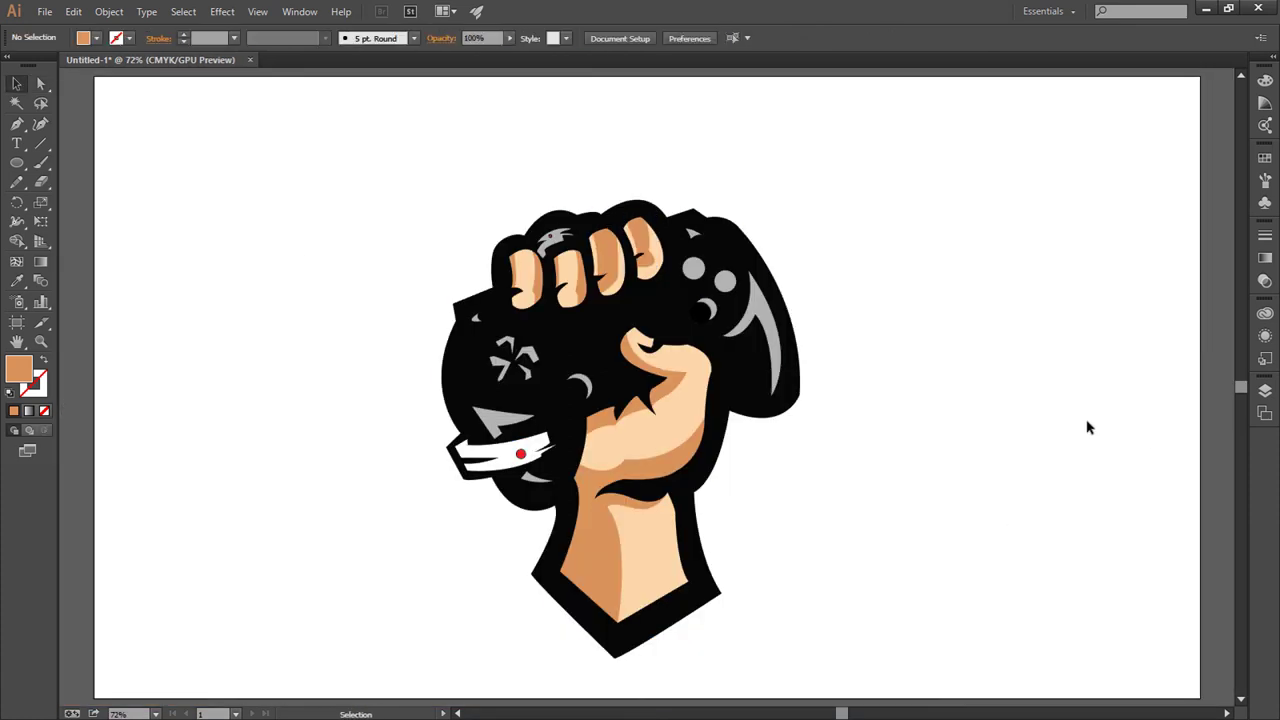
{"action": "left_click", "coordinate": [606, 262]}
{"action": "left_click", "coordinate": [643, 243], "text": "shift"}
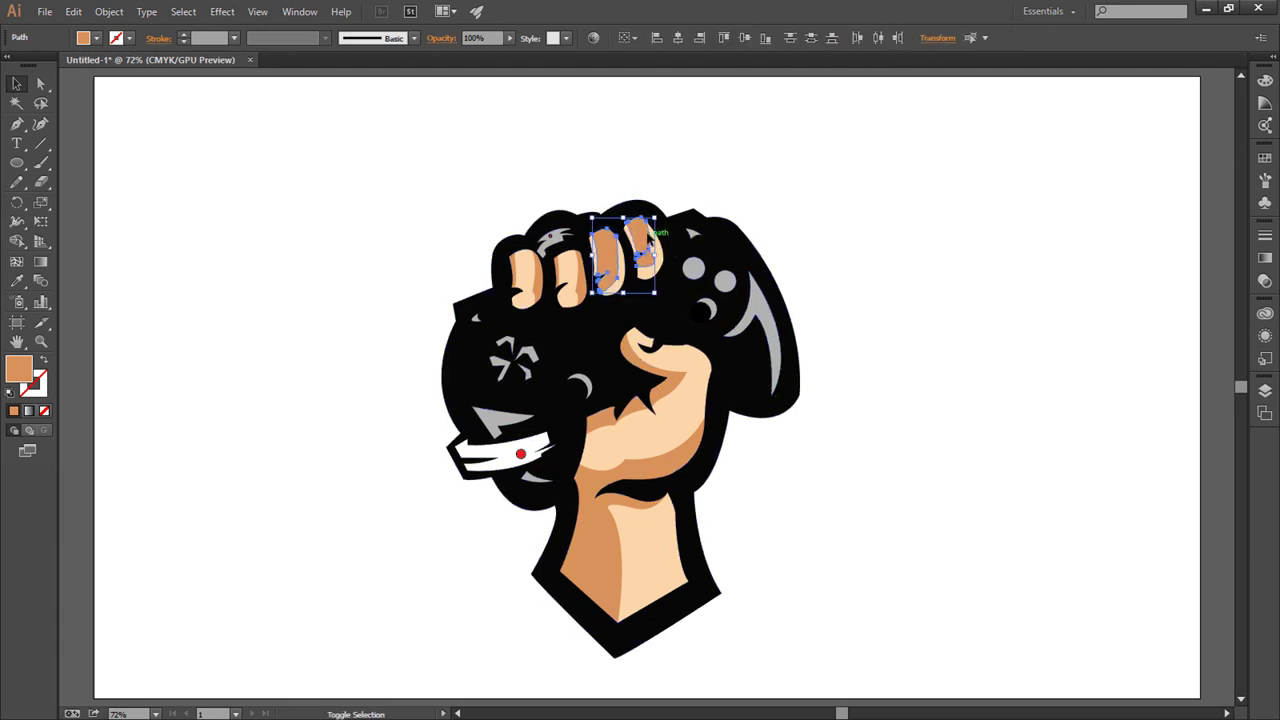
{"action": "key", "text": "i"}
{"action": "left_click", "coordinate": [688, 374]}
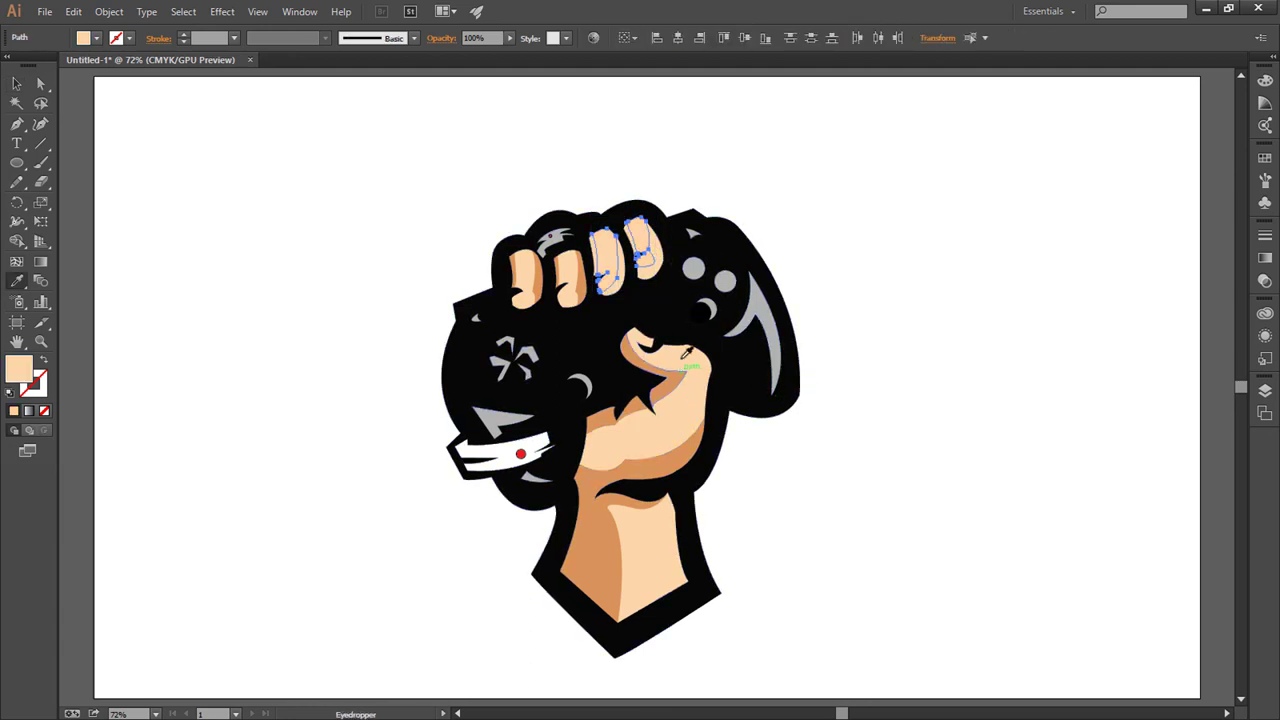
{"action": "key", "text": "v"}
Step: Give the two right fingers' shading the darker orange skin shade, then deselect
{"action": "left_click", "coordinate": [640, 266]}
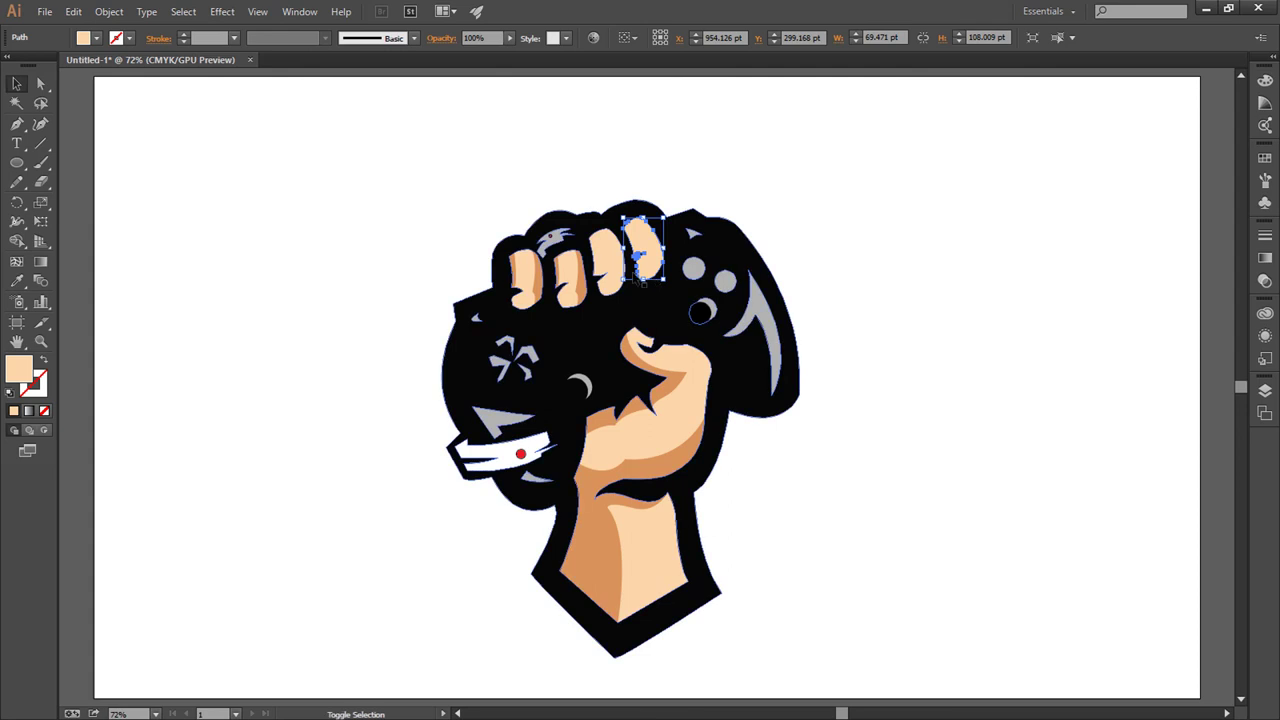
{"action": "key", "text": "ctrl+a"}
{"action": "left_click", "coordinate": [612, 290]}
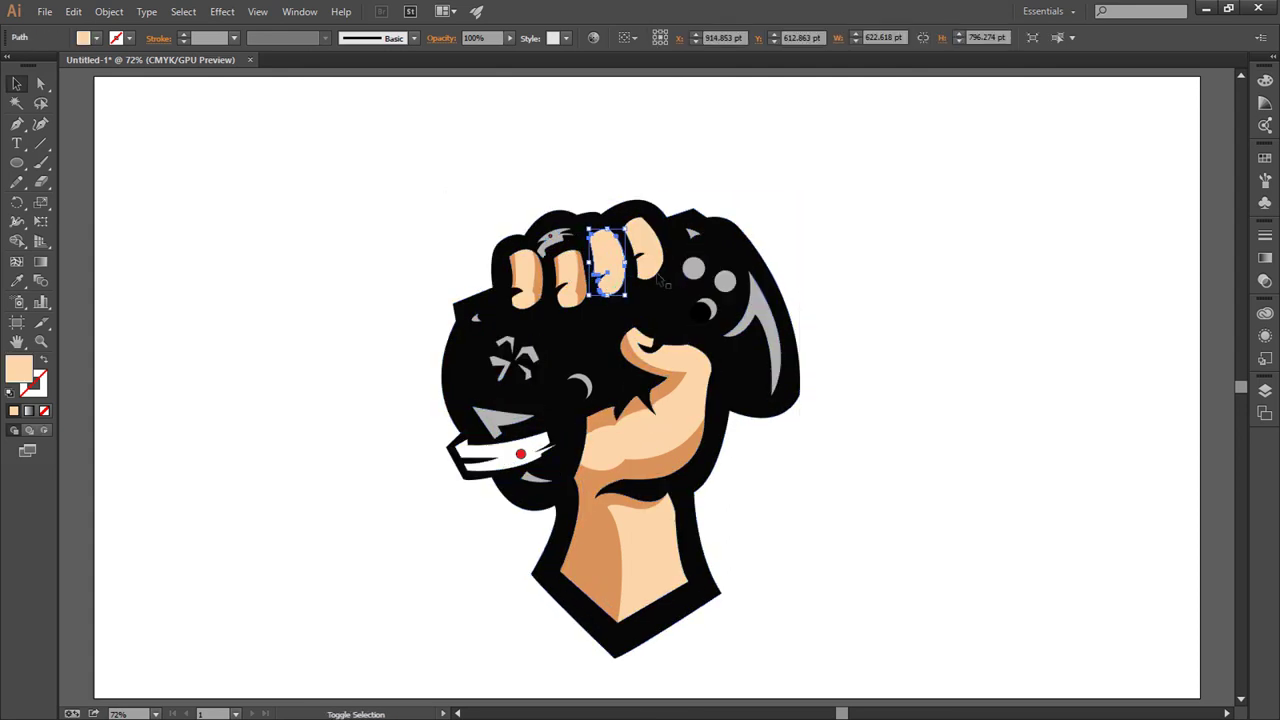
{"action": "key", "text": "i"}
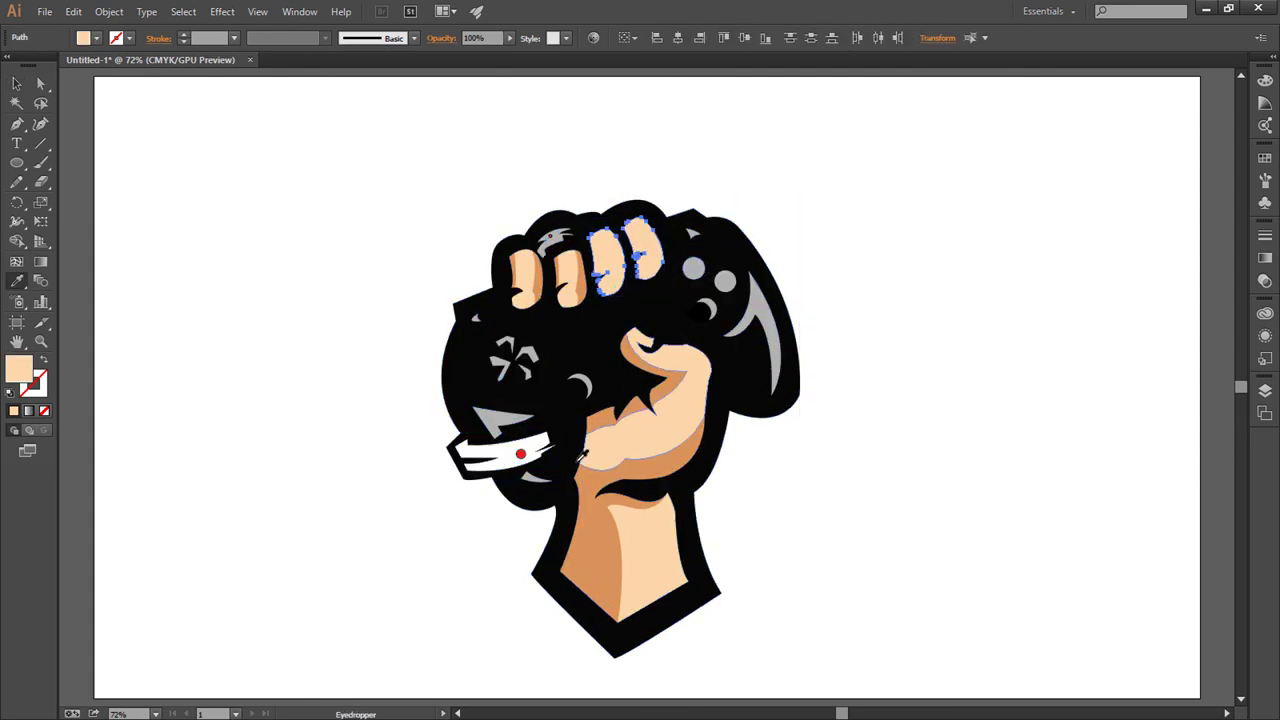
{"action": "left_click", "coordinate": [600, 455]}
{"action": "key", "text": "v"}
{"action": "left_click", "coordinate": [737, 214]}
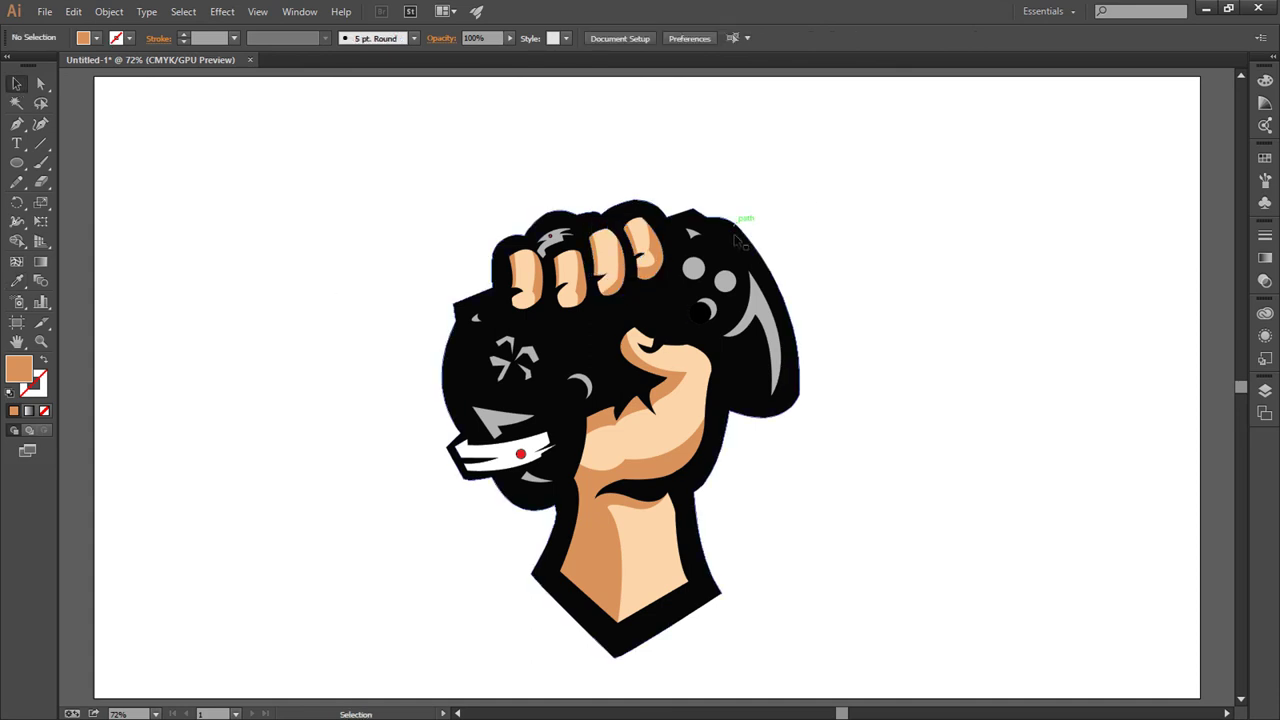
Step: Marquee-select the whole fist-and-controller artwork, group it, and deselect
{"action": "key", "text": "ctrl+minus"}
{"action": "key", "text": "ctrl+minus"}
{"action": "key", "text": "ctrl+minus"}
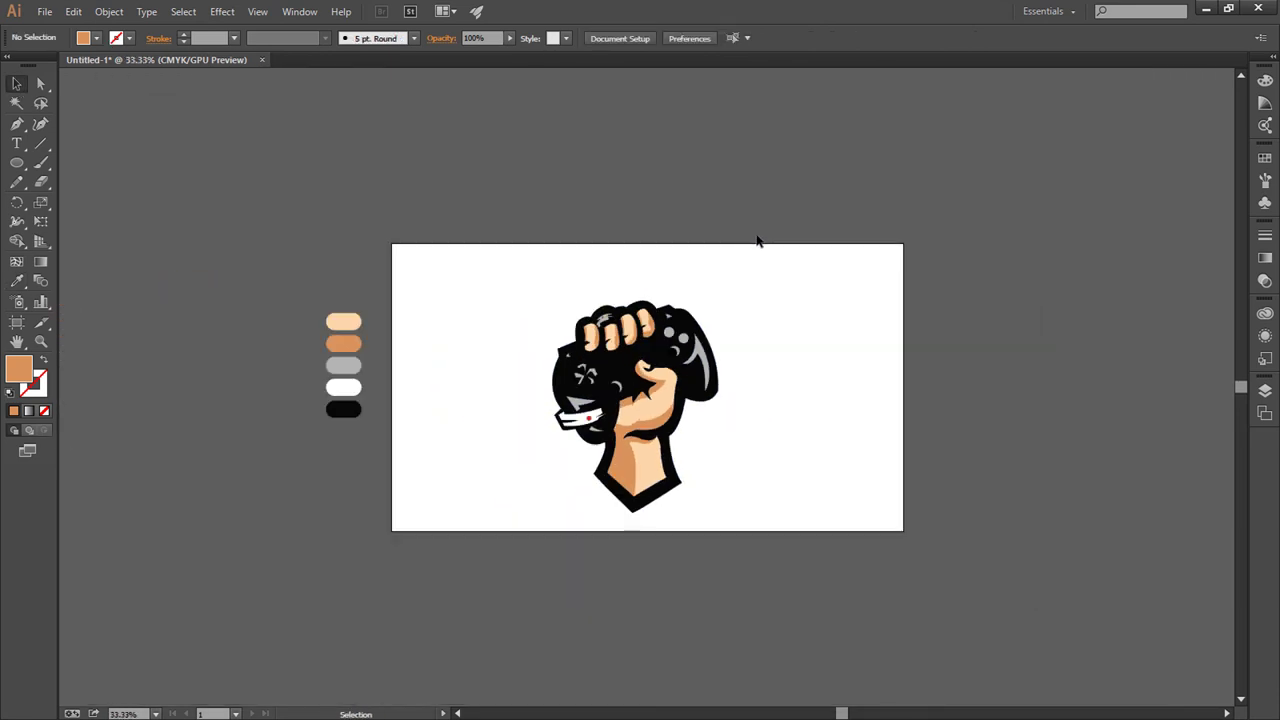
{"action": "left_click_drag", "start_coordinate": [529, 268], "coordinate": [777, 615]}
{"action": "key", "text": "ctrl+shift+b"}
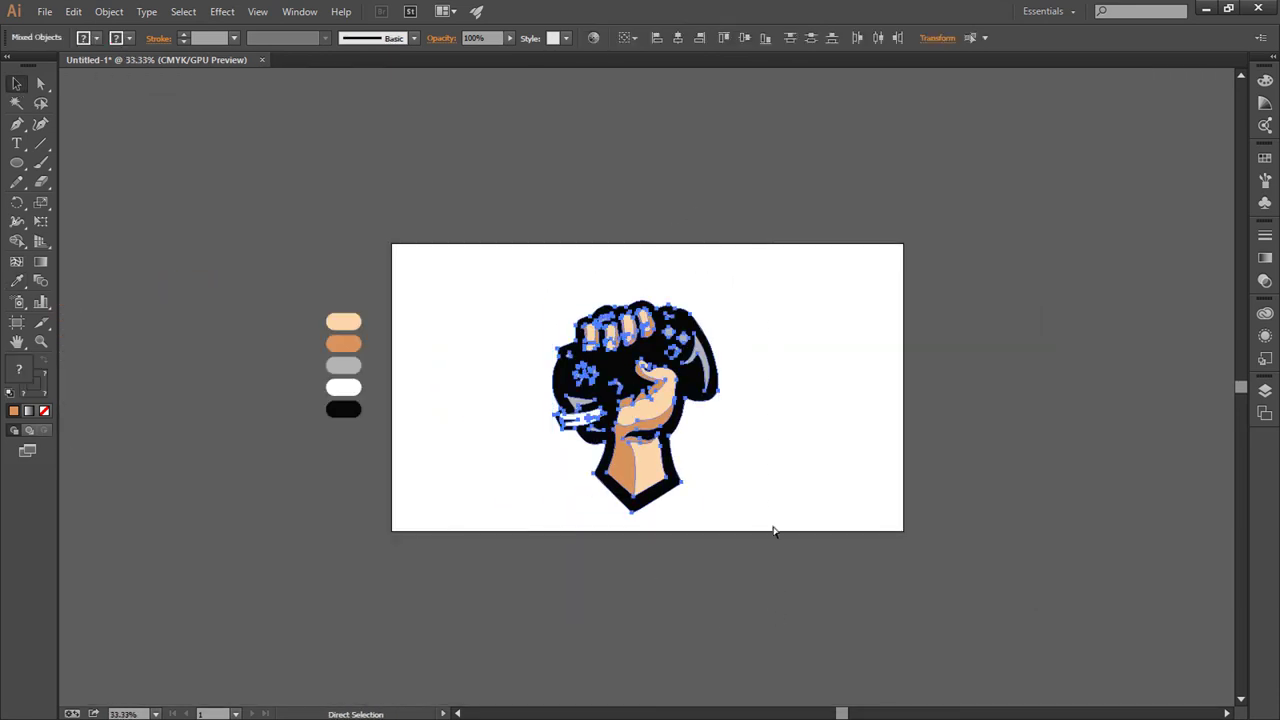
{"action": "key", "text": "v"}
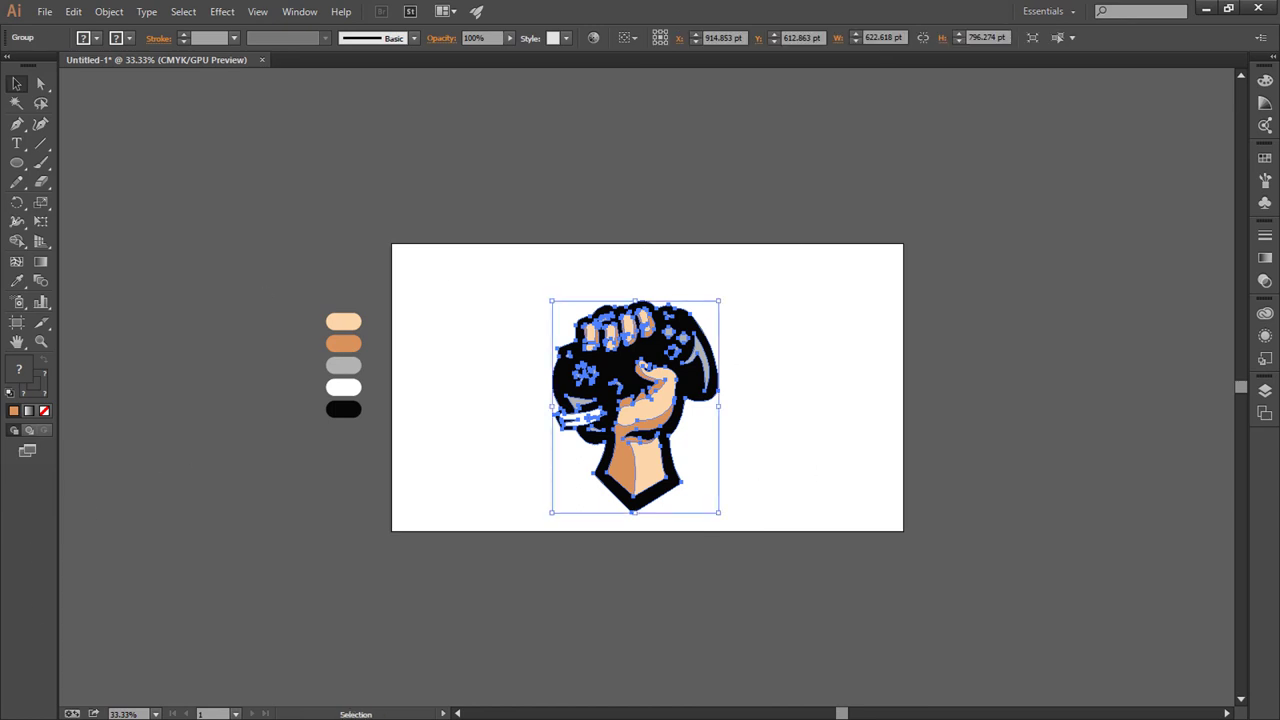
{"action": "left_click", "coordinate": [577, 555]}
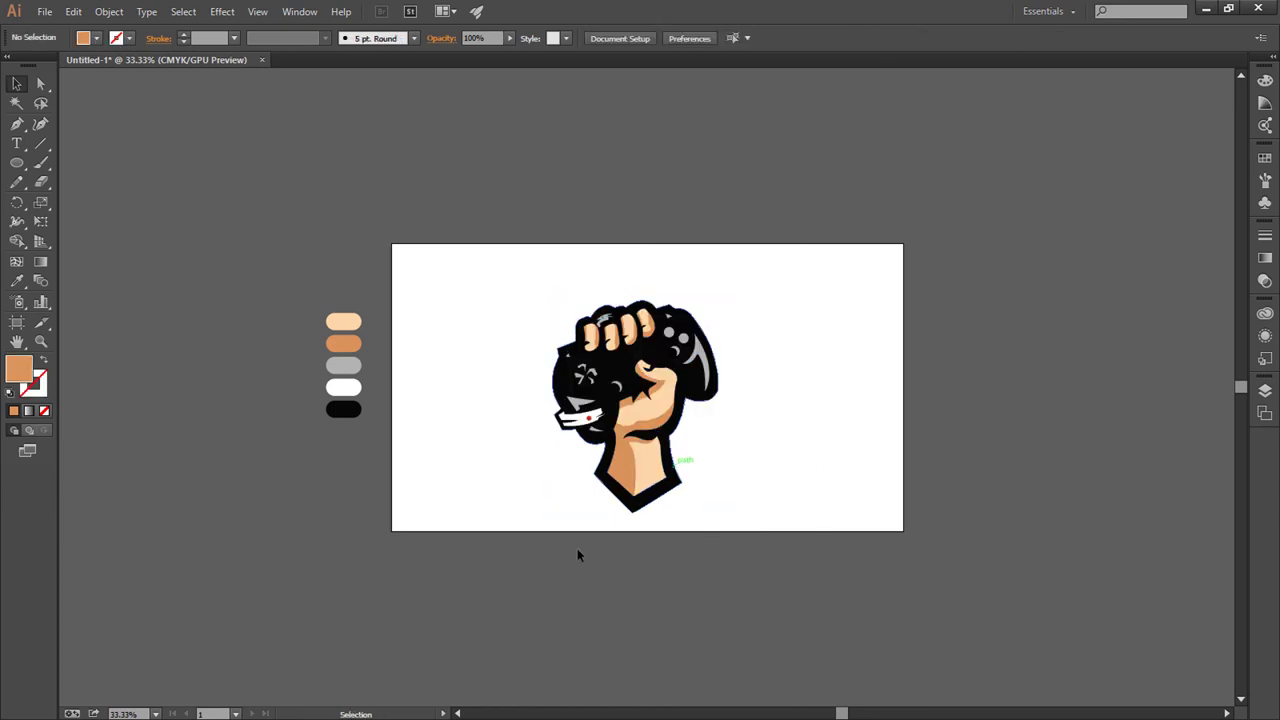